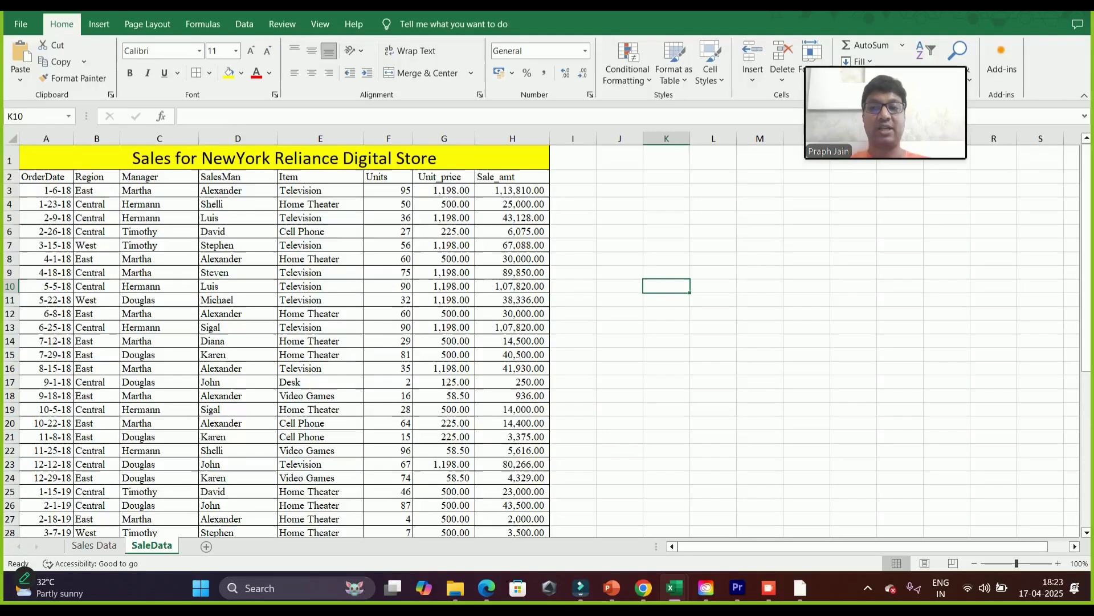
Highlight the header cells from OrderDate to Sale_amt in row 2
left_click(46, 177)
key("shift+Right")
key("shift+Right")
key("shift+Right")
key("shift+Right")
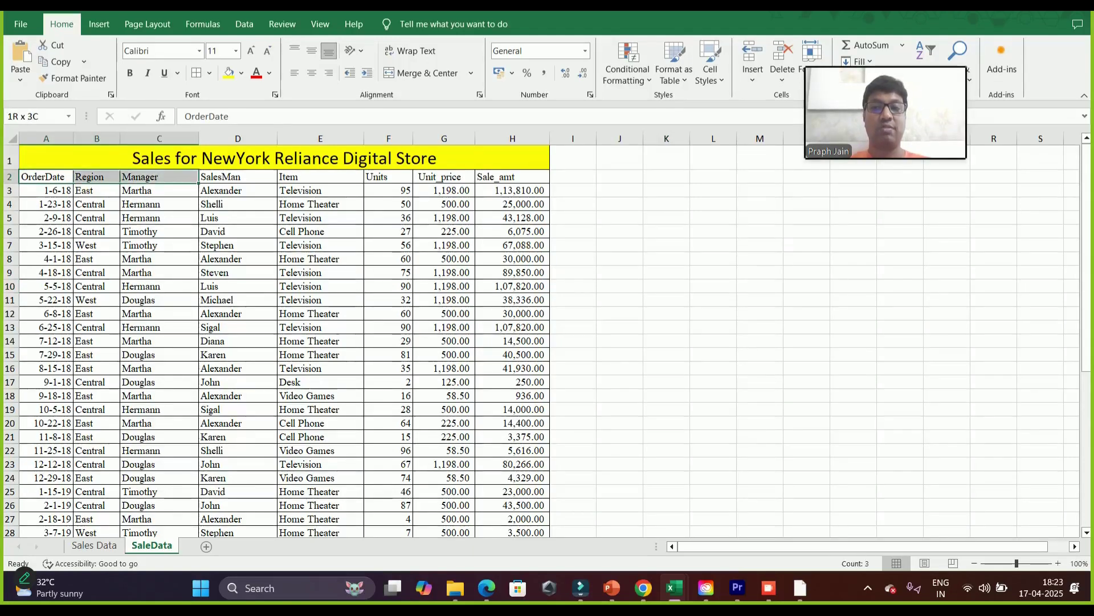
key("shift+Right")
key("shift+Right")
key("shift+Right")
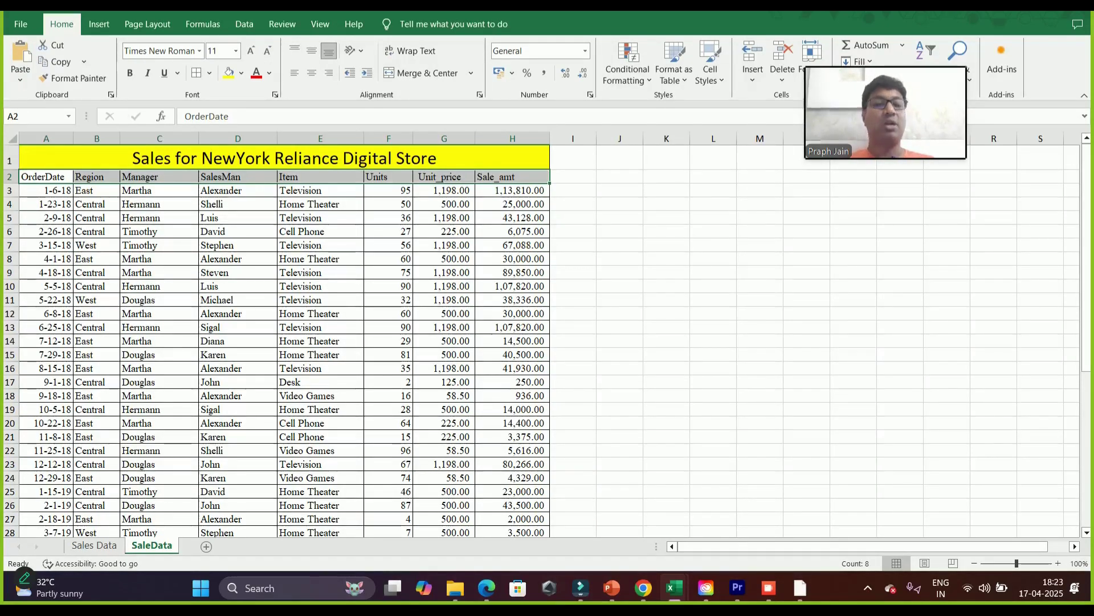
Select the sales data A2:H45 with its headers and start a PivotTable from that range
left_click(46, 177)
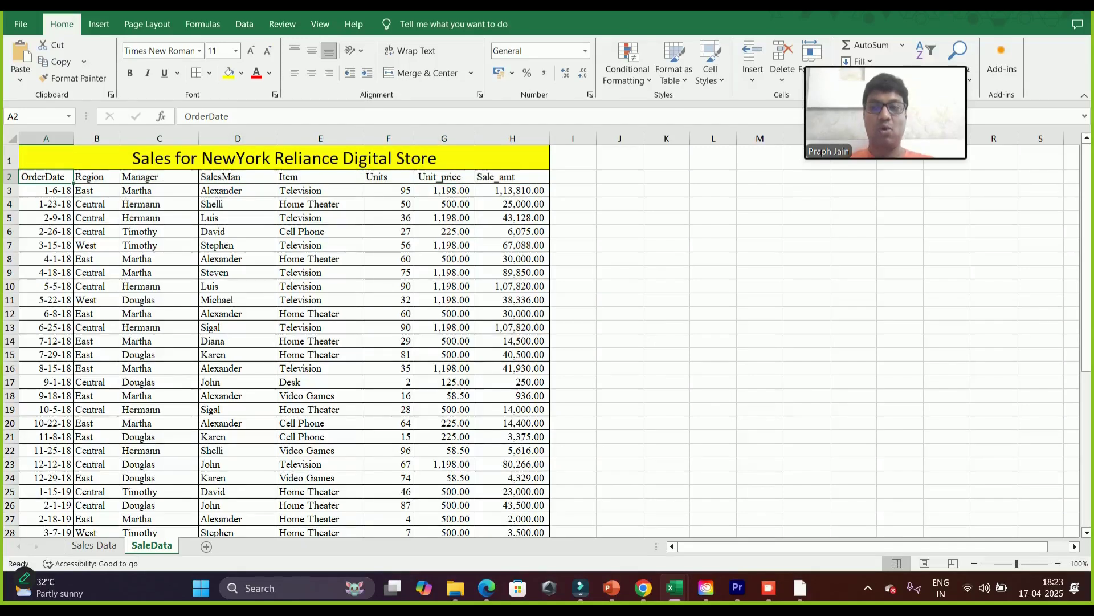
left_click_drag(46, 176, 555, 529)
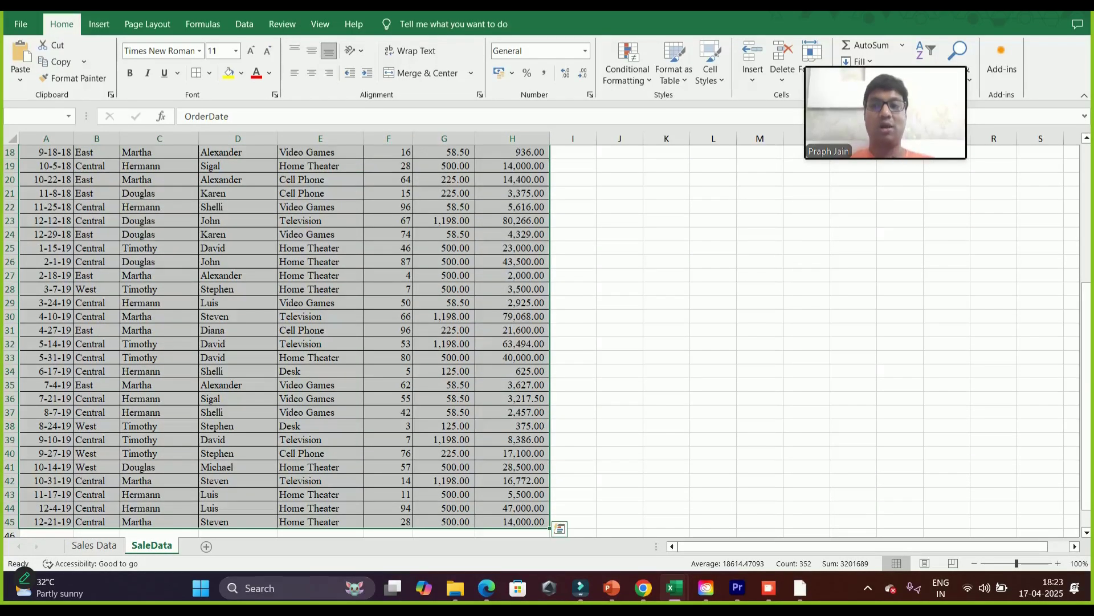
left_click(98, 24)
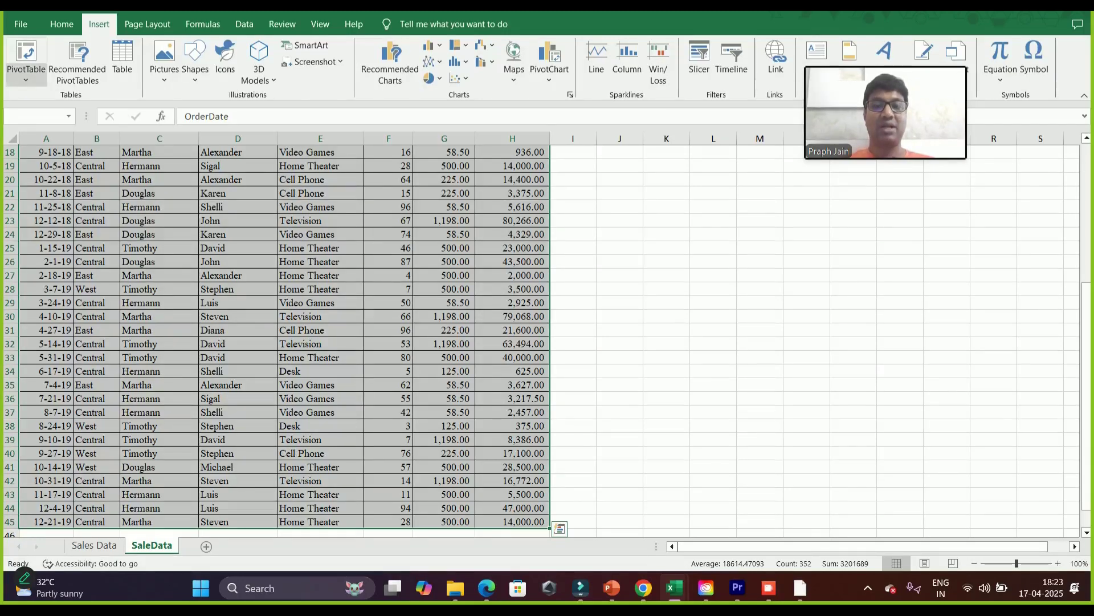
left_click(25, 75)
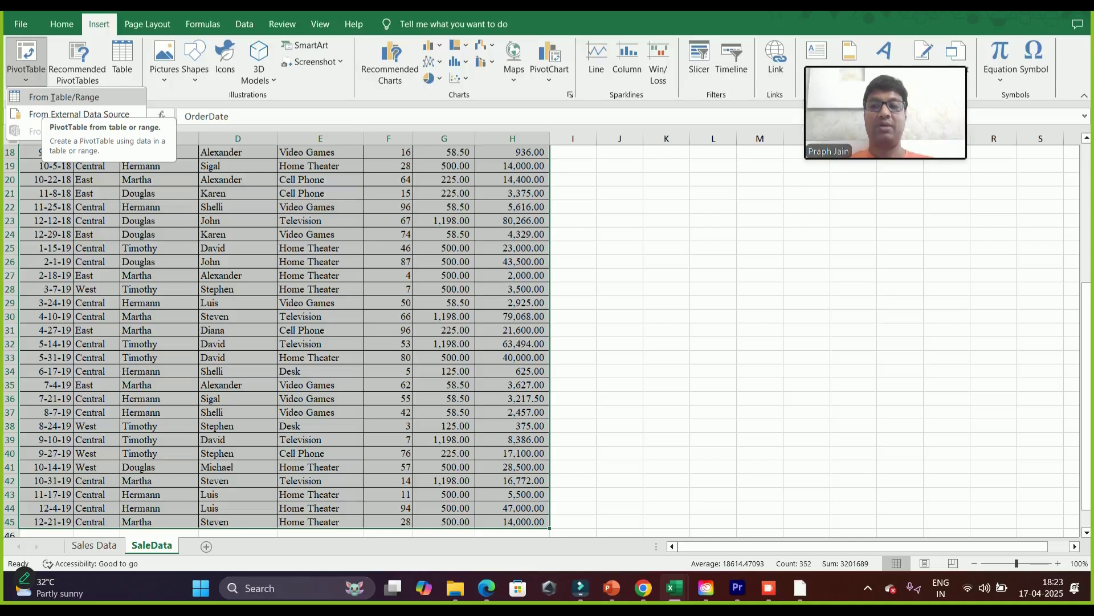
left_click(64, 97)
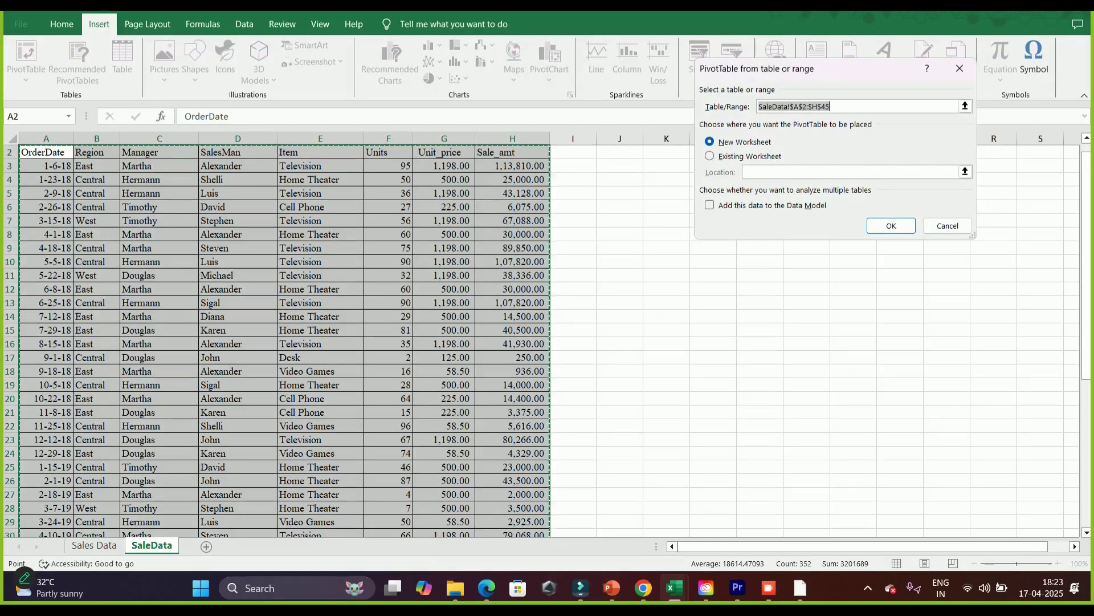
Reselect A2:H45 on the SaleData sheet as the PivotTable's source range
left_click_drag(844, 68, 770, 107)
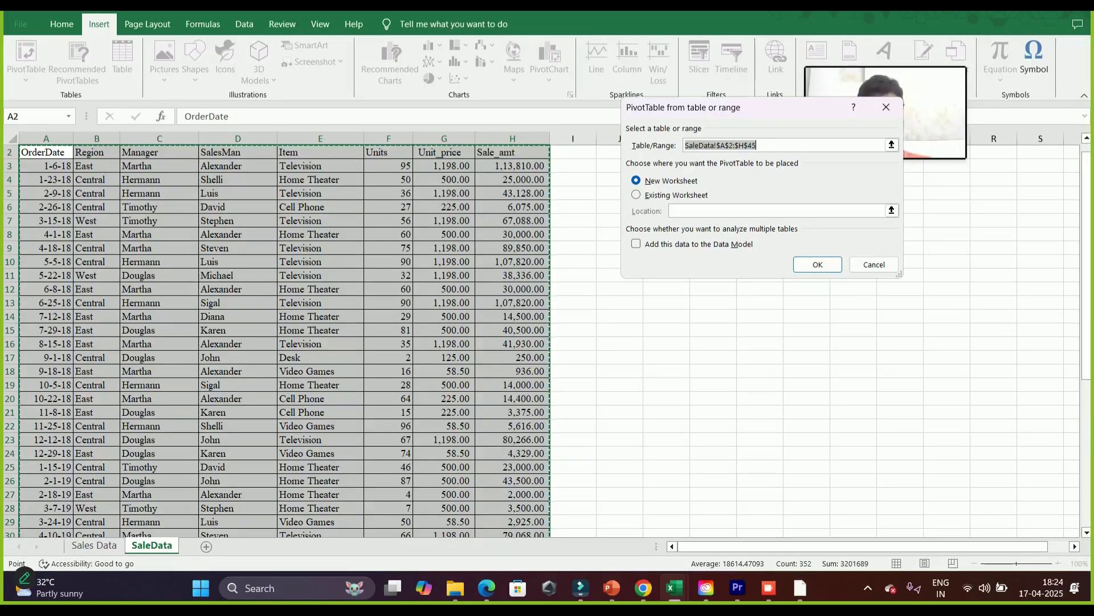
left_click_drag(758, 146, 684, 145)
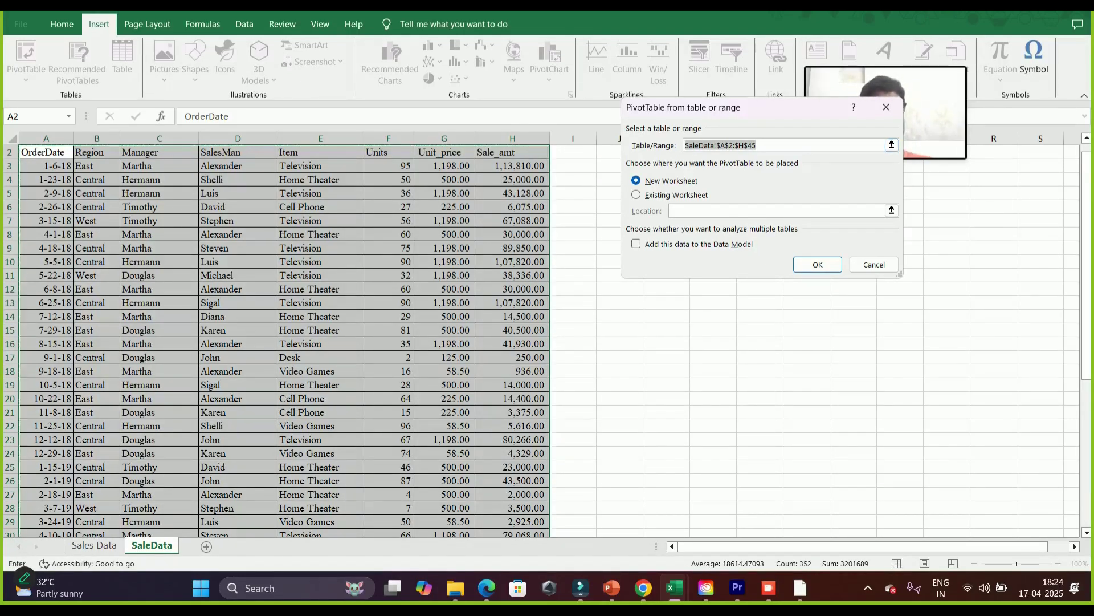
left_click(46, 152)
key("ctrl+shift+Right")
key("ctrl+shift+Down")
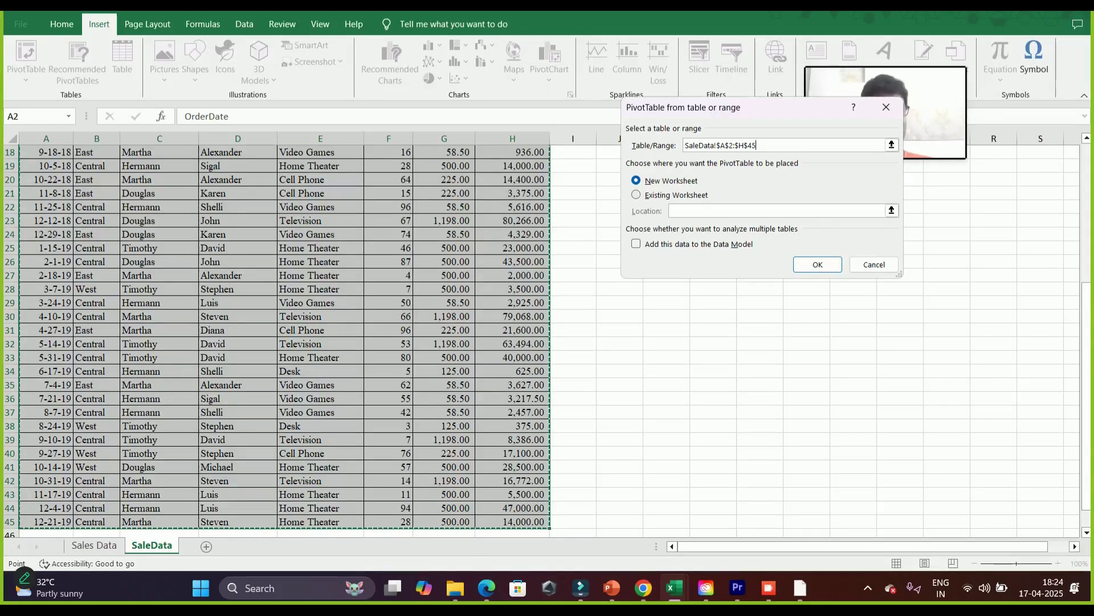
Choose an existing worksheet as the PivotTable's destination, with cell K19 of SaleData as its location
key("alt+e")
left_click_drag(764, 107, 773, 246)
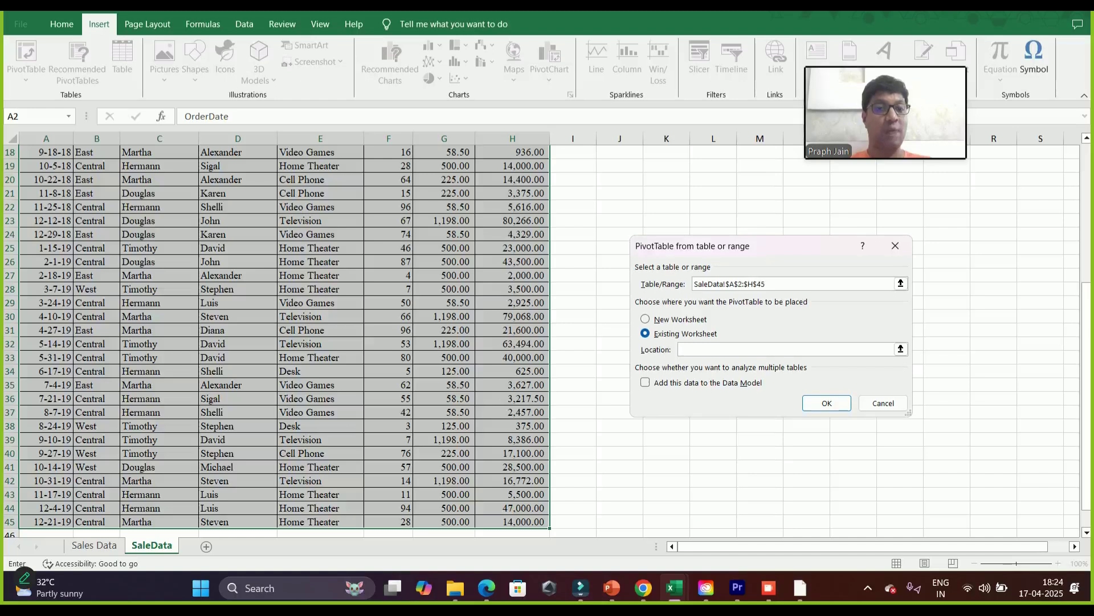
left_click(666, 166)
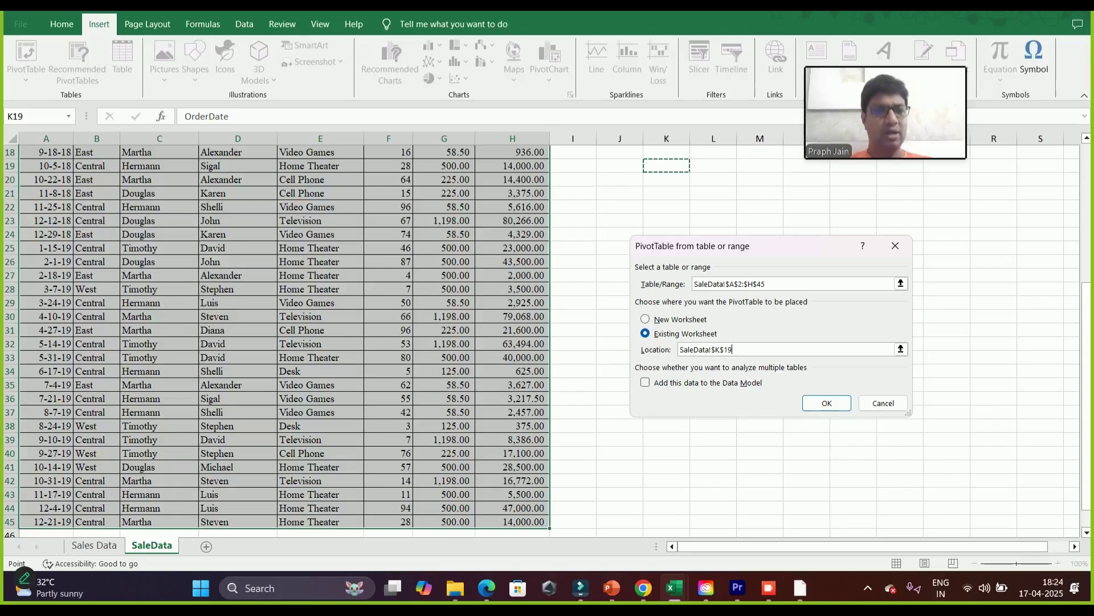
Set the destination to a new worksheet and create the empty PivotTable
key("alt+n")
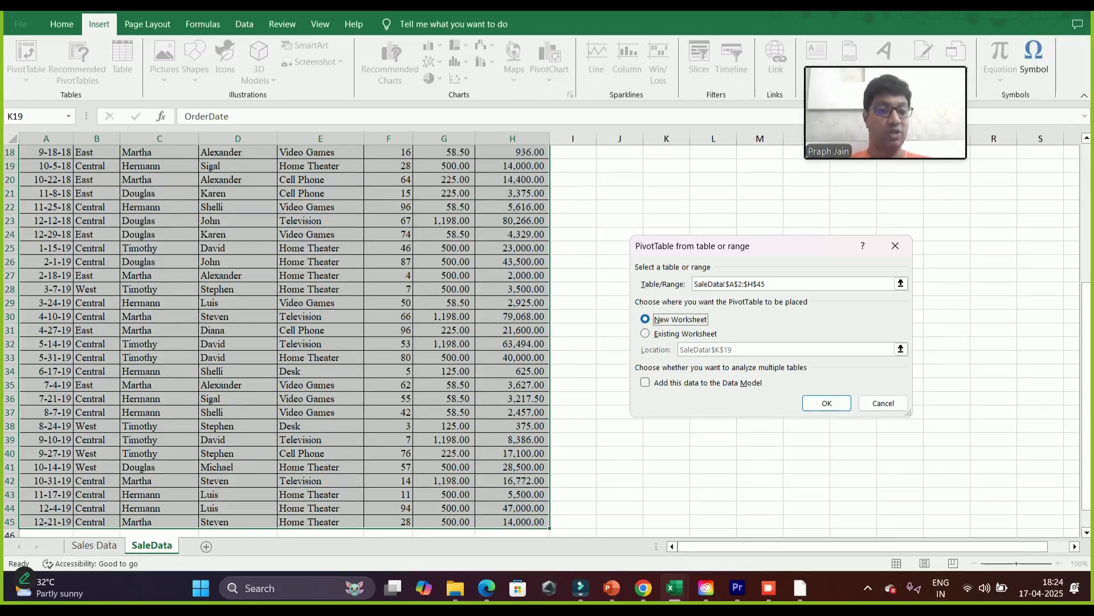
left_click(809, 403)
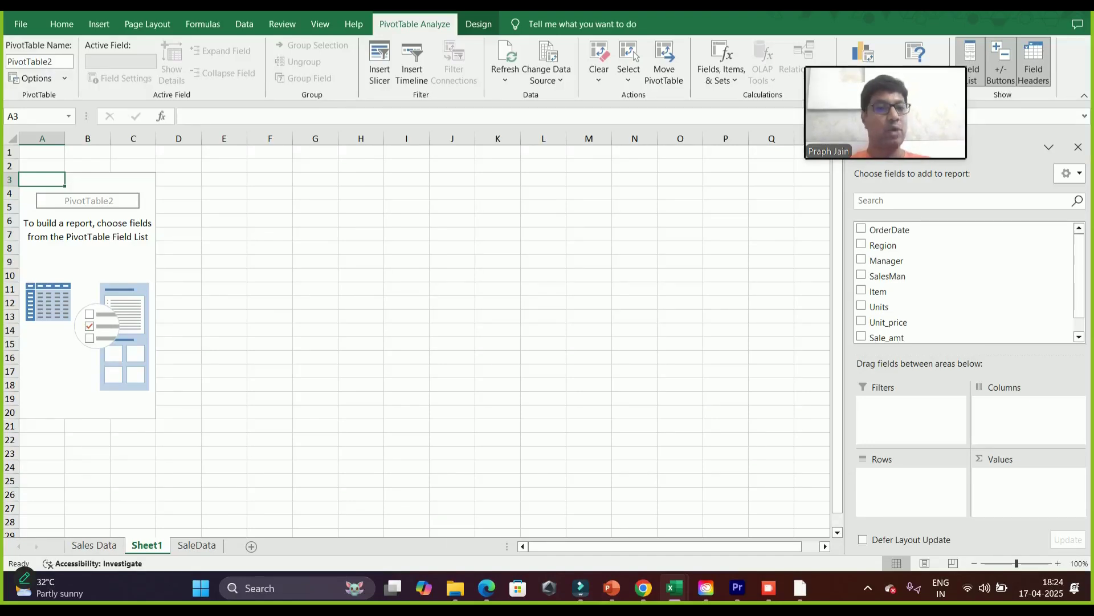
left_click_drag(886, 58, 639, 33)
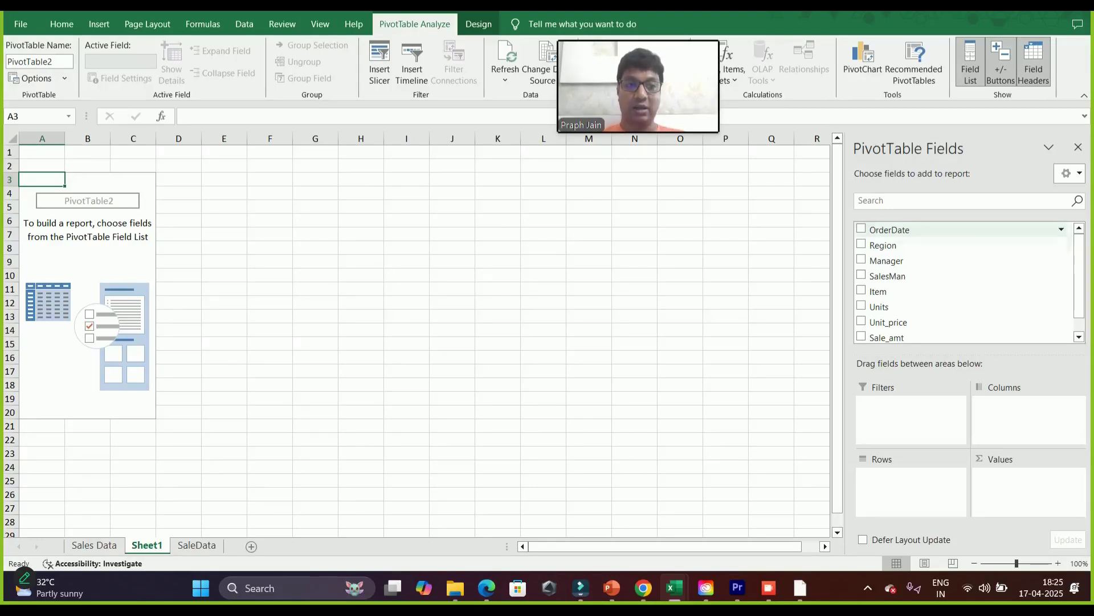
Add the Region field as a report filter and keep its selection at (All)
scroll(963, 282, "down", 1)
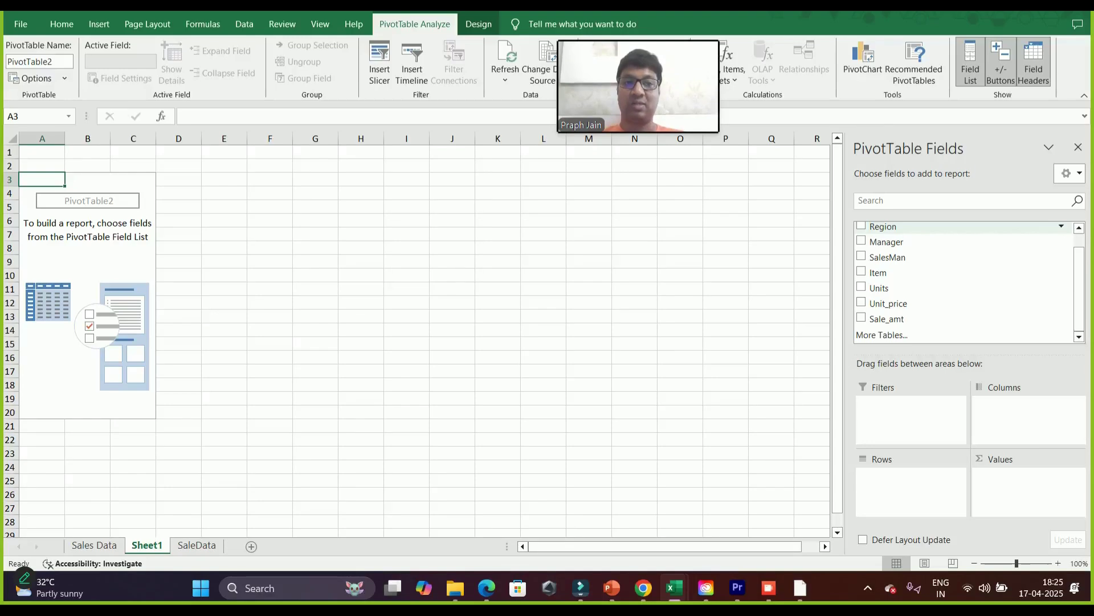
left_click_drag(884, 226, 911, 410)
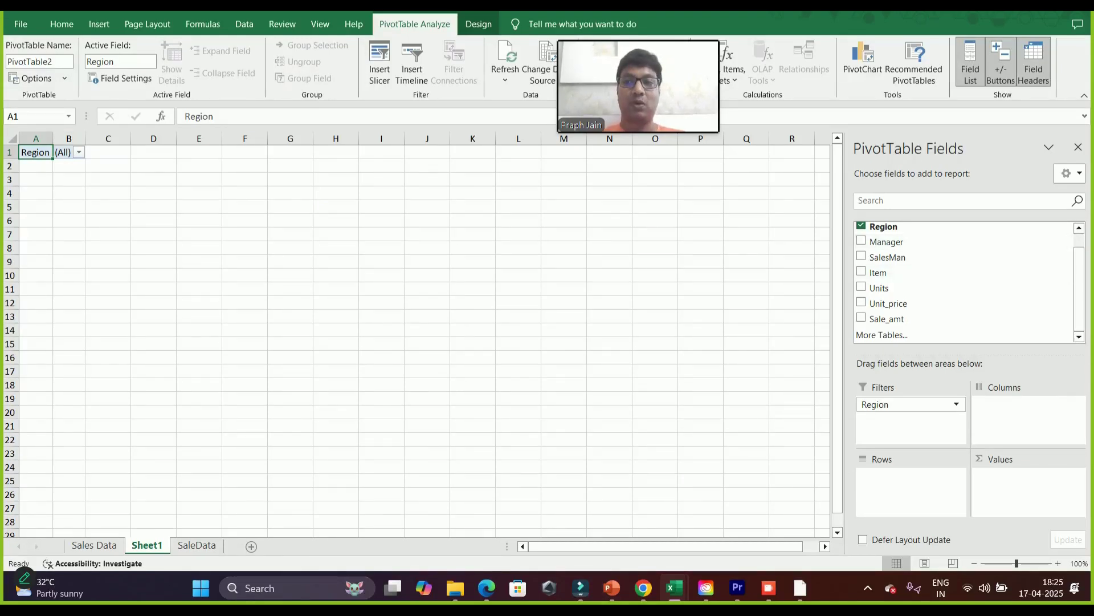
left_click(79, 153)
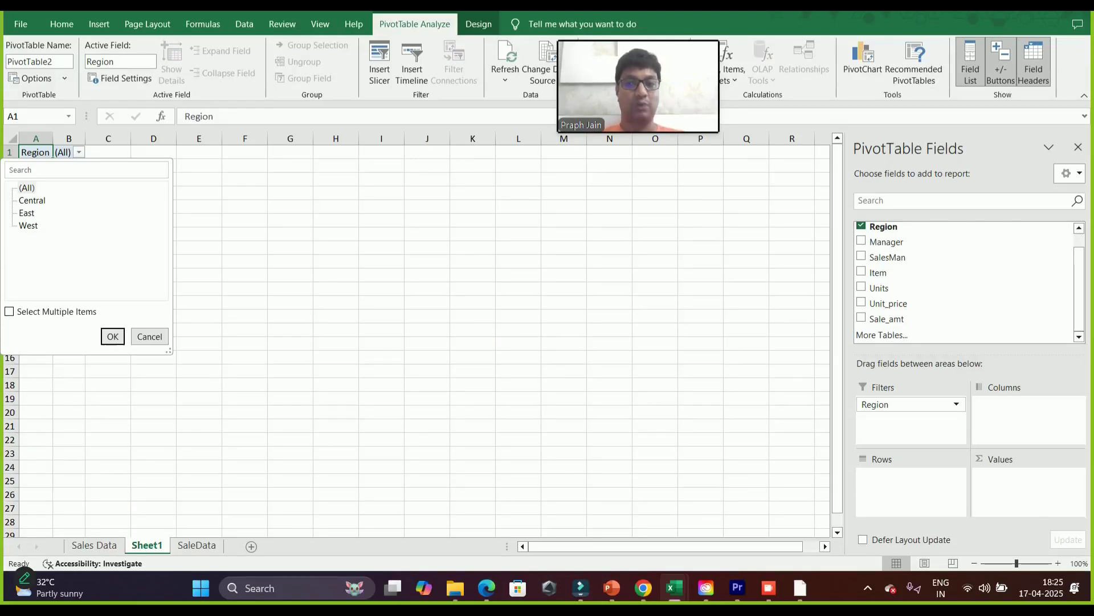
left_click(112, 336)
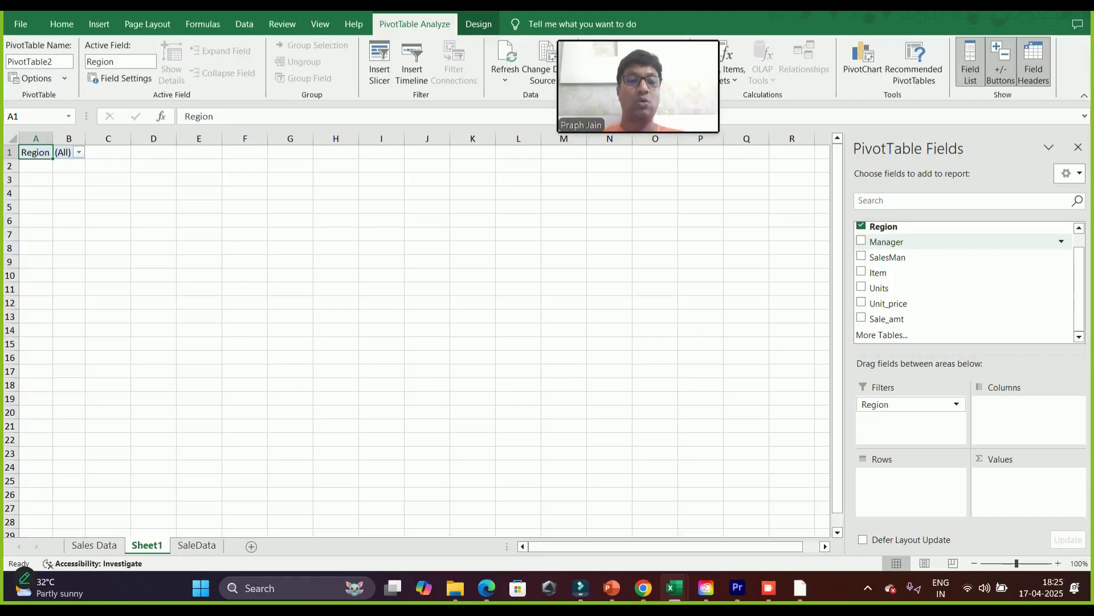
Add Manager as the PivotTable's row field, trying it once as a column field before returning it to rows
left_click_drag(887, 242, 911, 476)
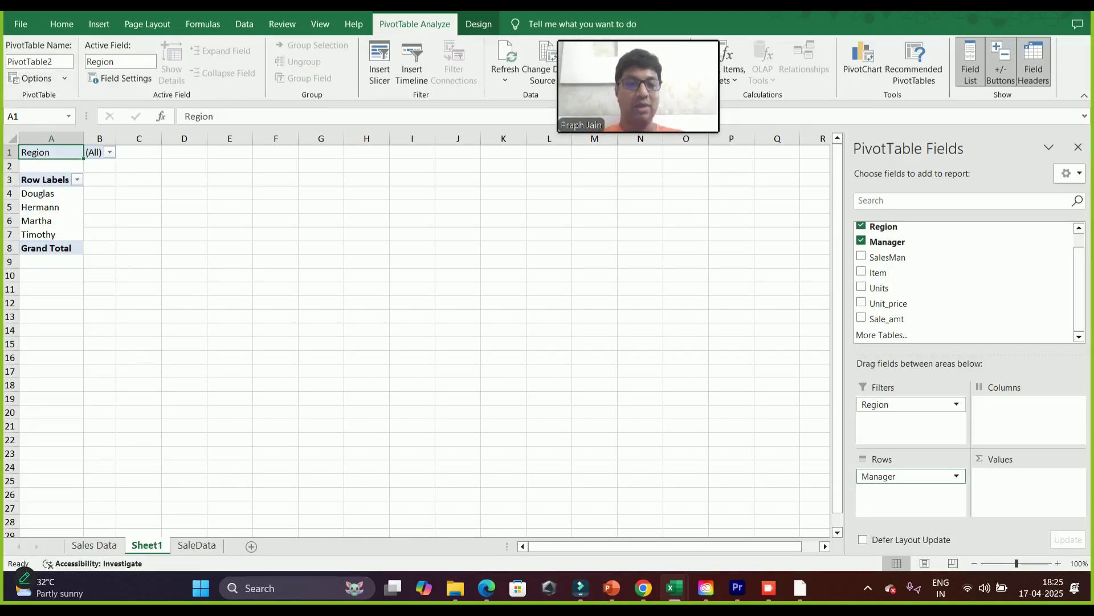
left_click_drag(901, 477, 1020, 417)
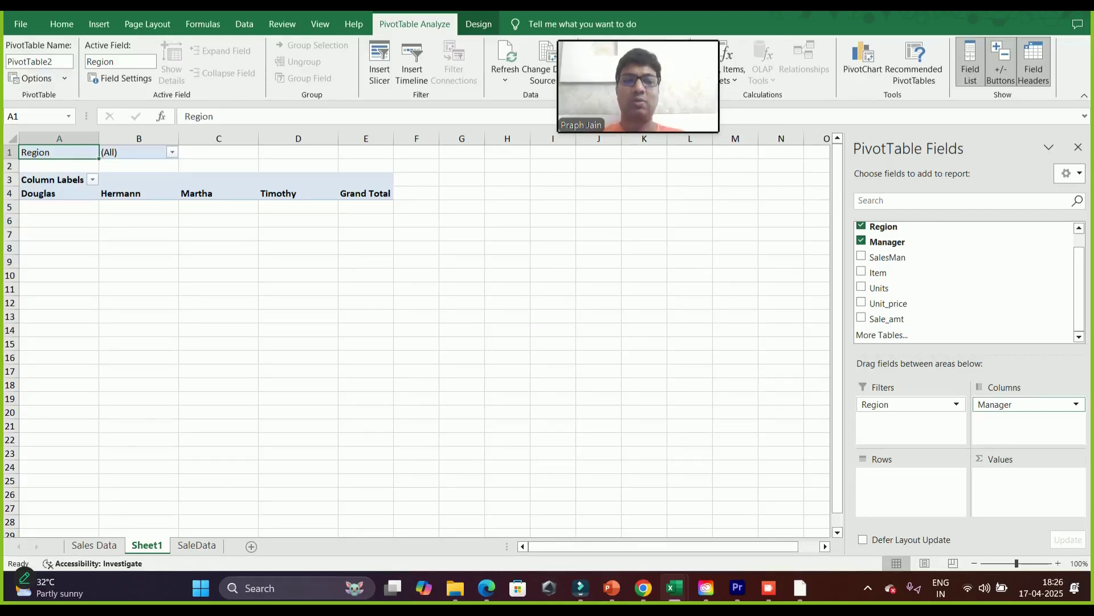
left_click_drag(1013, 404, 911, 477)
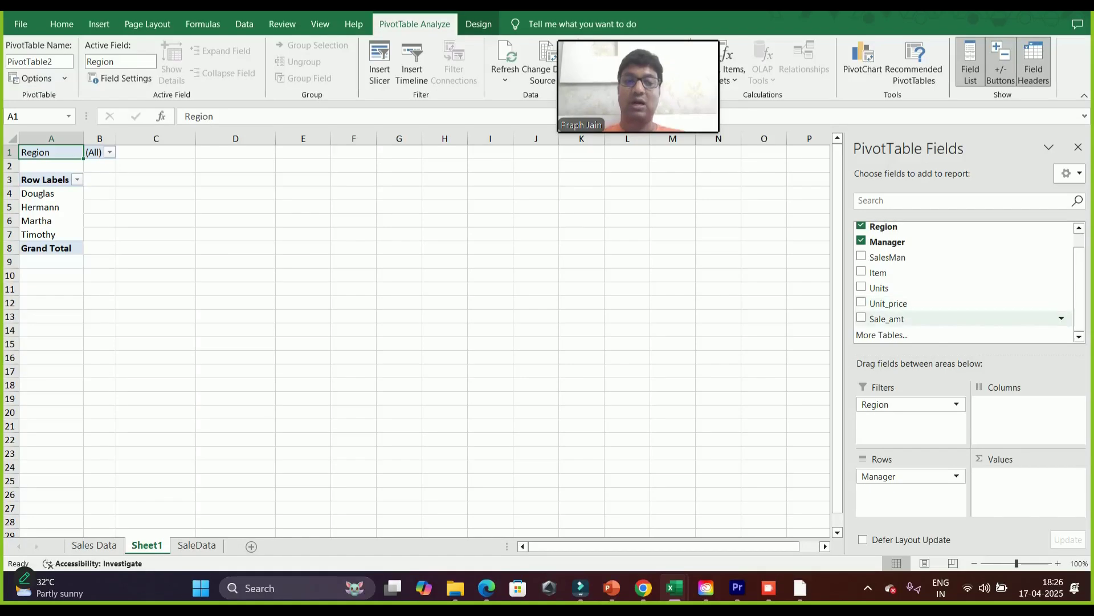
Add the Units and Item fields to the PivotTable's values as Sum of Units and Count of Item
left_click_drag(879, 288, 1026, 485)
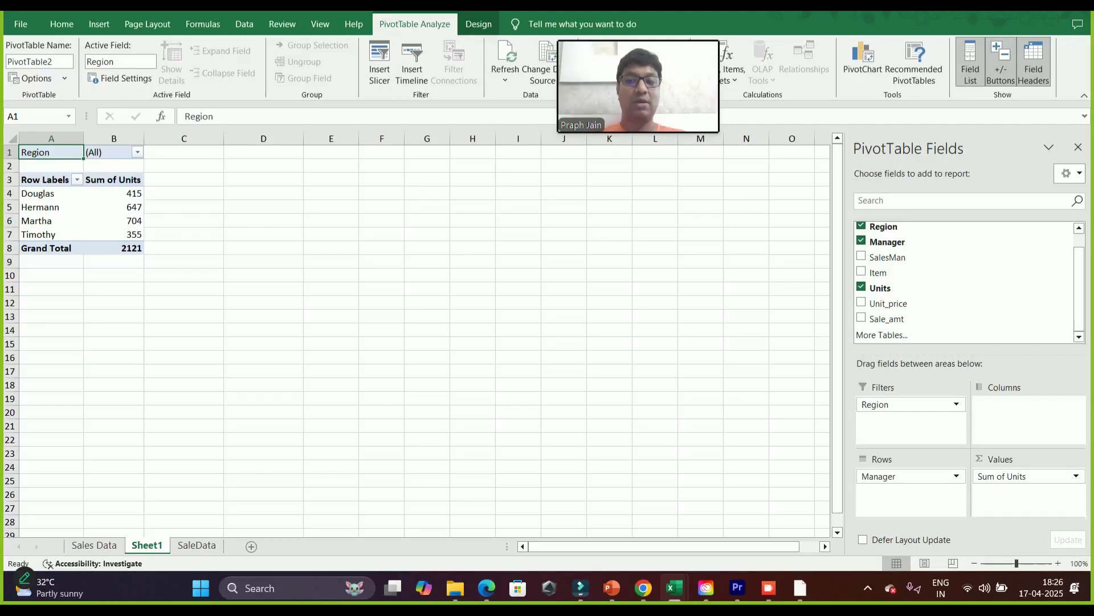
left_click_drag(122, 194, 117, 250)
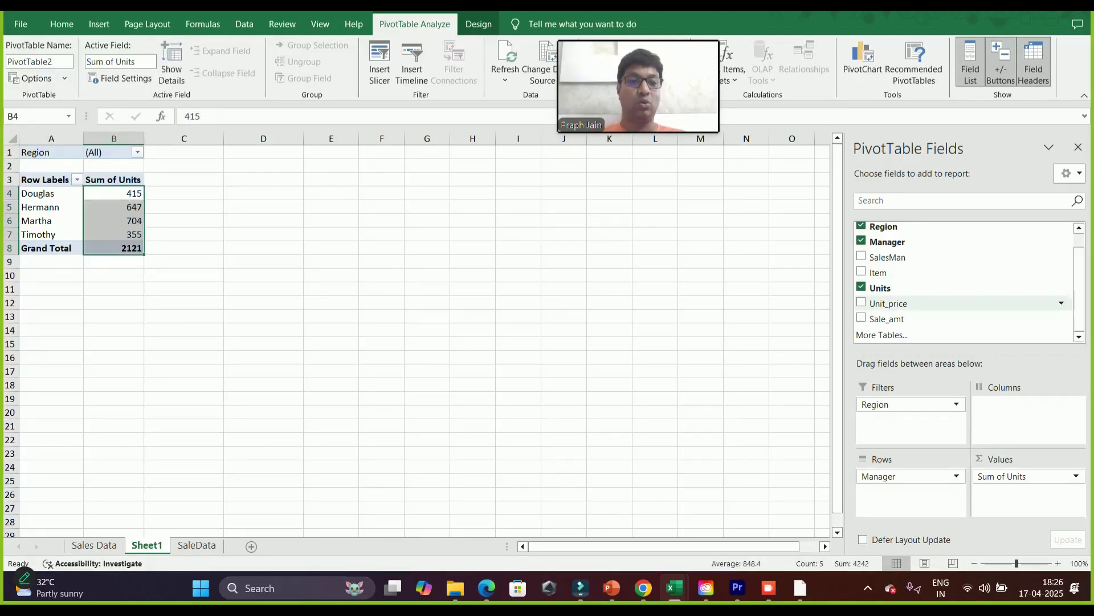
left_click_drag(889, 273, 1026, 492)
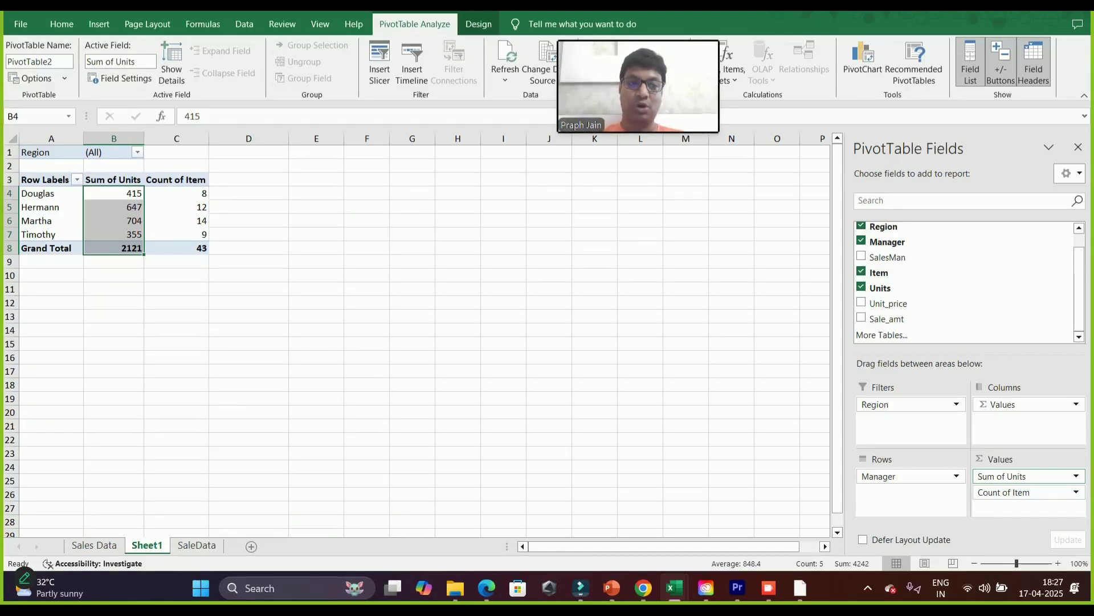
Change the Units value field's summary calculation to Count
left_click(1021, 476)
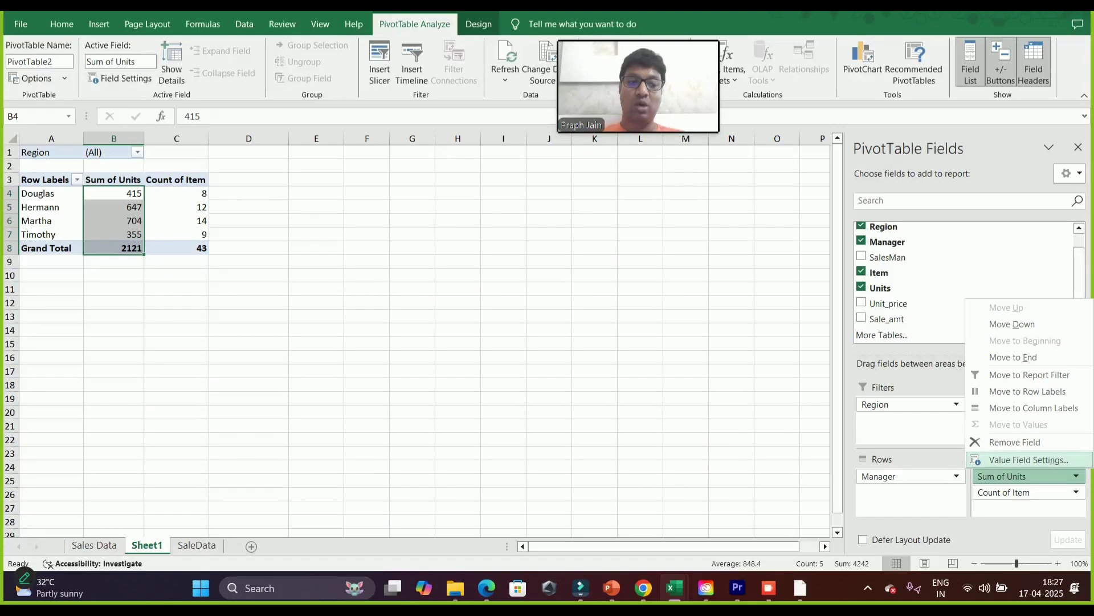
left_click(1029, 459)
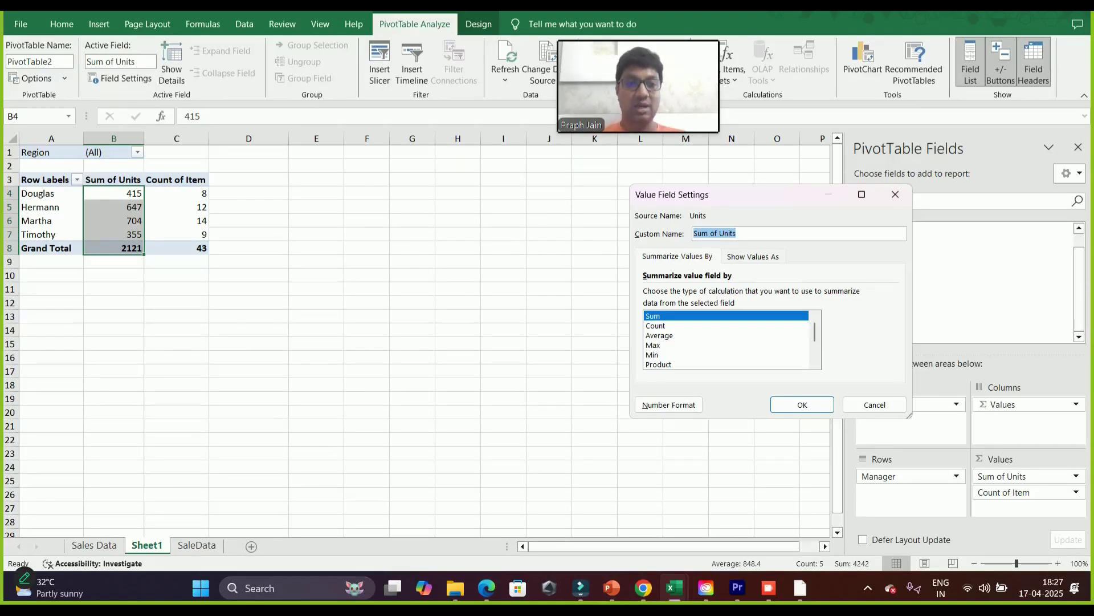
left_click(656, 325)
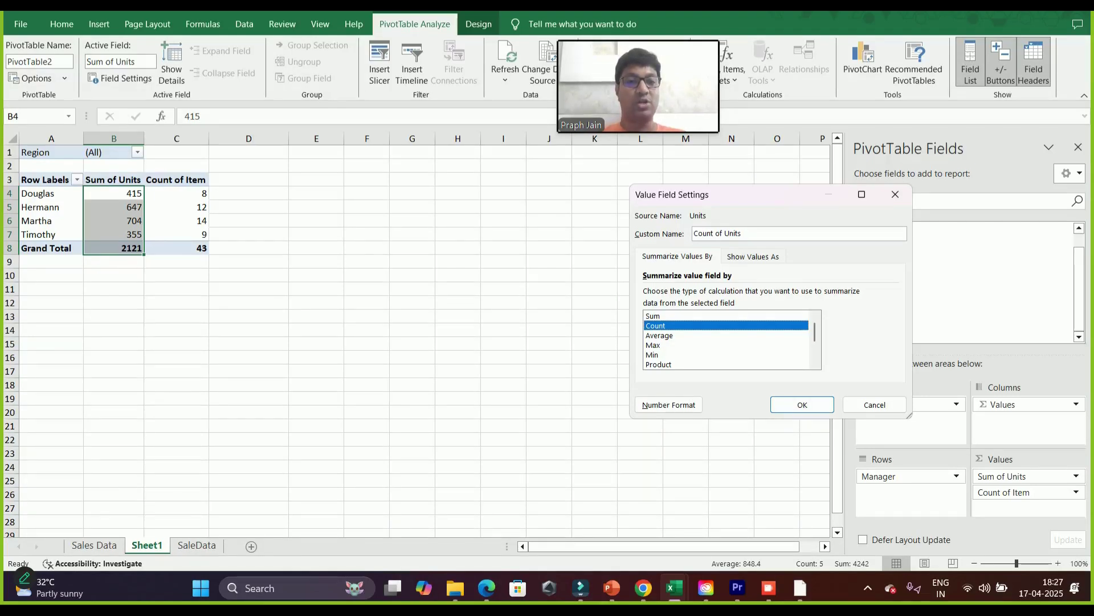
left_click_drag(694, 234, 743, 234)
left_click(803, 405)
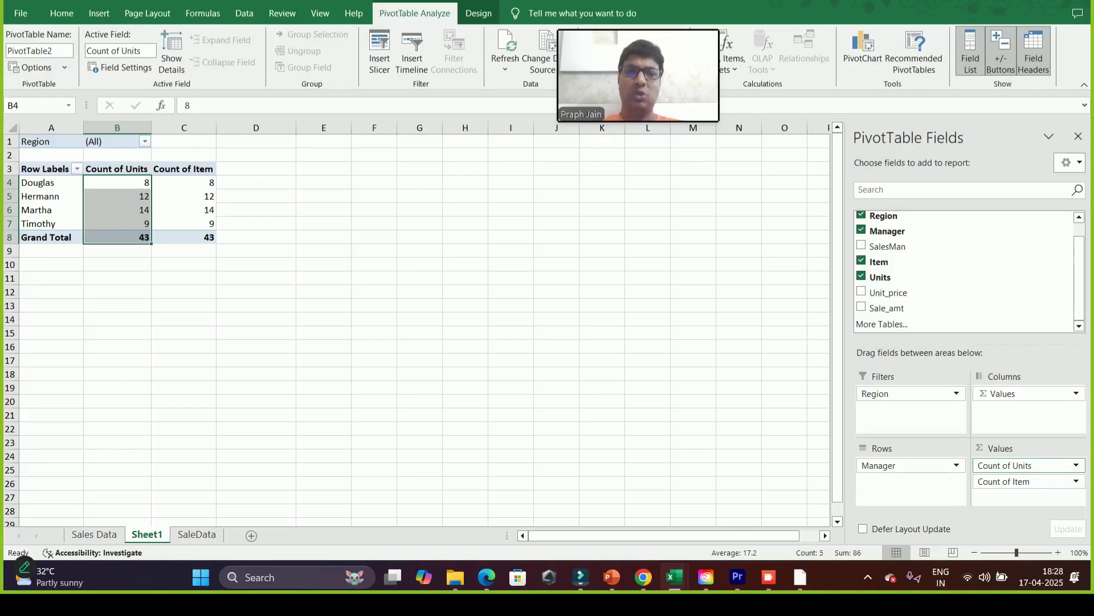
Set the Units value field's summary calculation back to Sum
left_click(1020, 465)
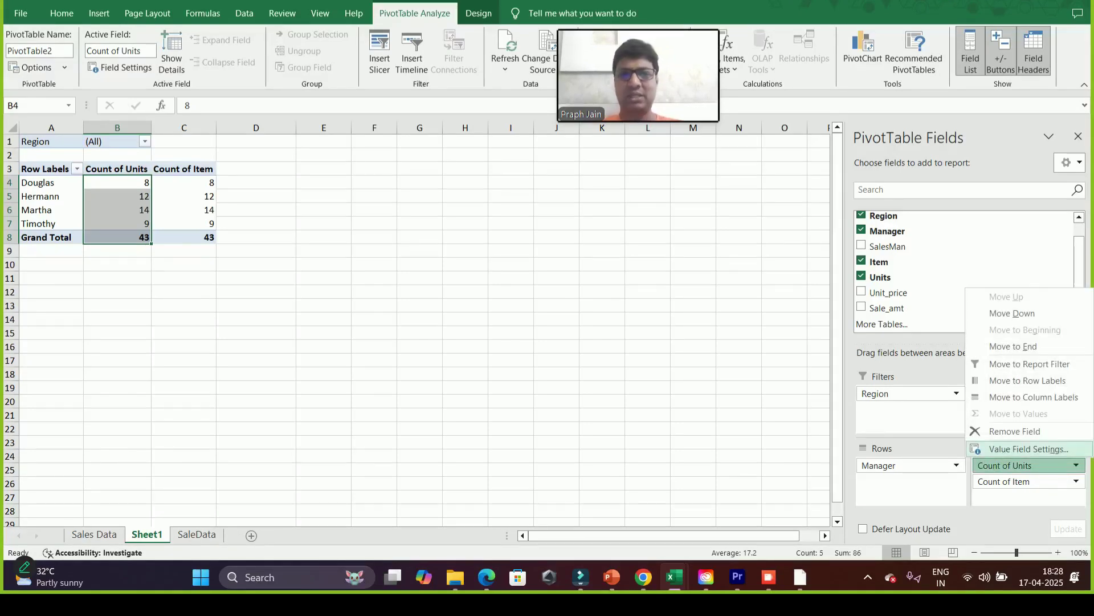
left_click(1029, 449)
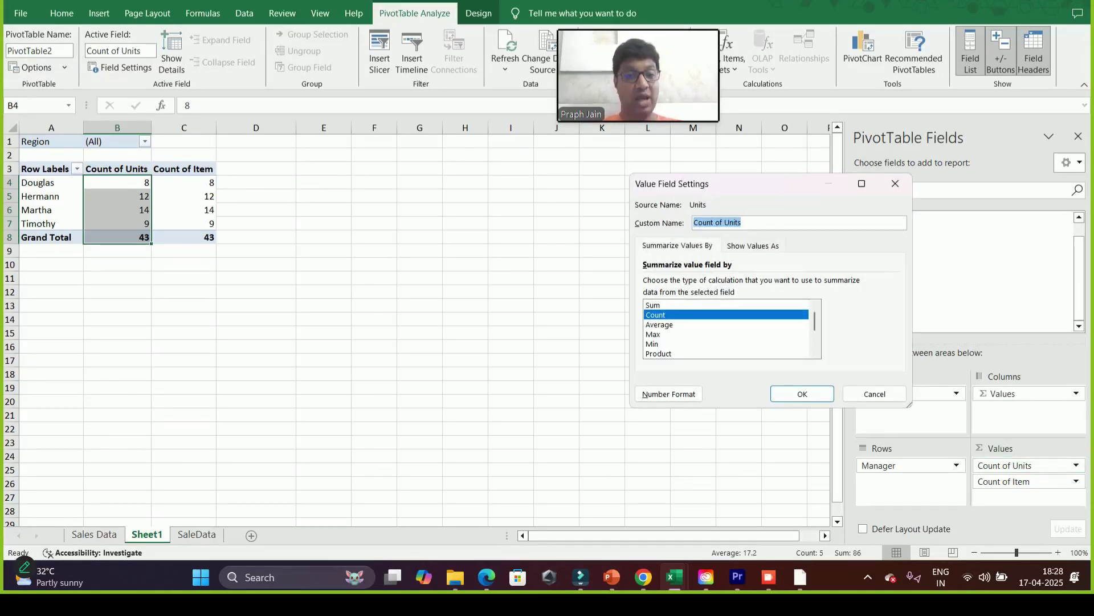
left_click(666, 334)
left_click(666, 325)
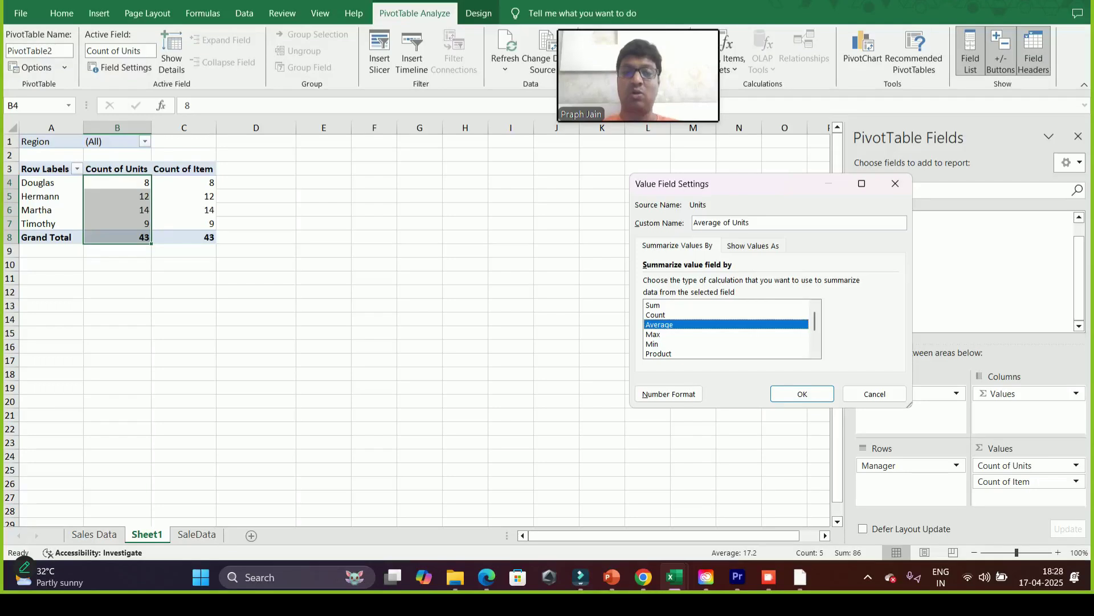
left_click(653, 305)
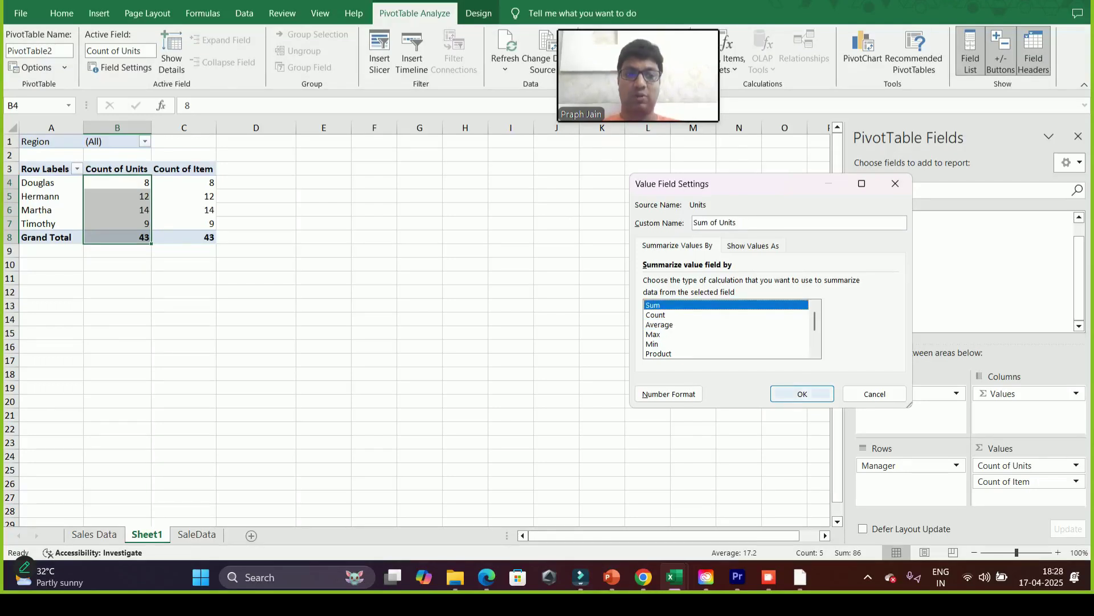
left_click(802, 393)
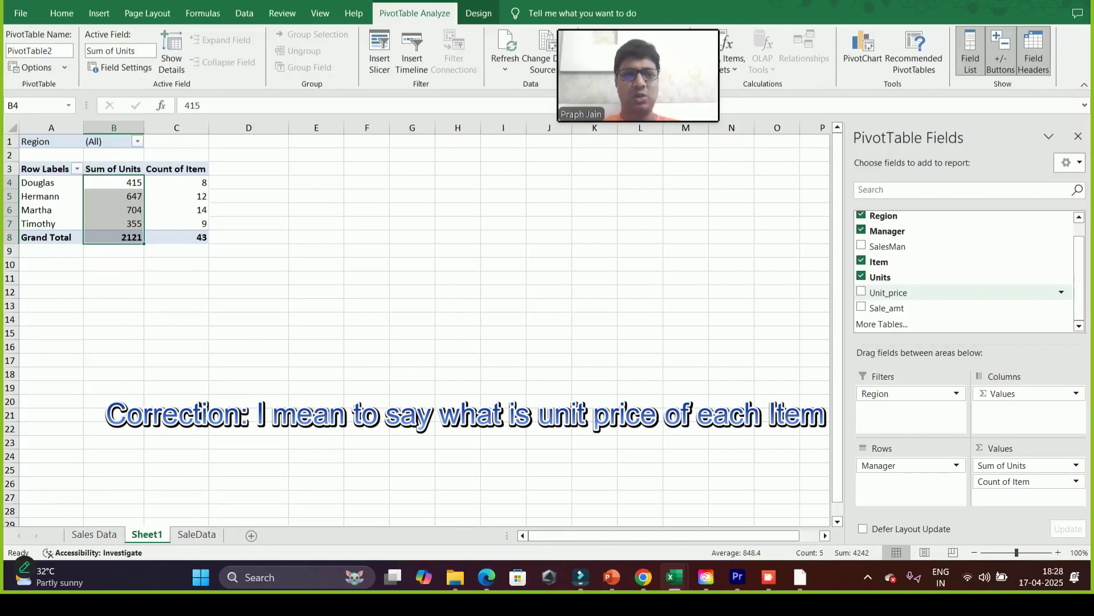
Add Unit_price to the PivotTable's values summarized by Average, and add Sale_amt to the values as a sum
left_click(861, 292)
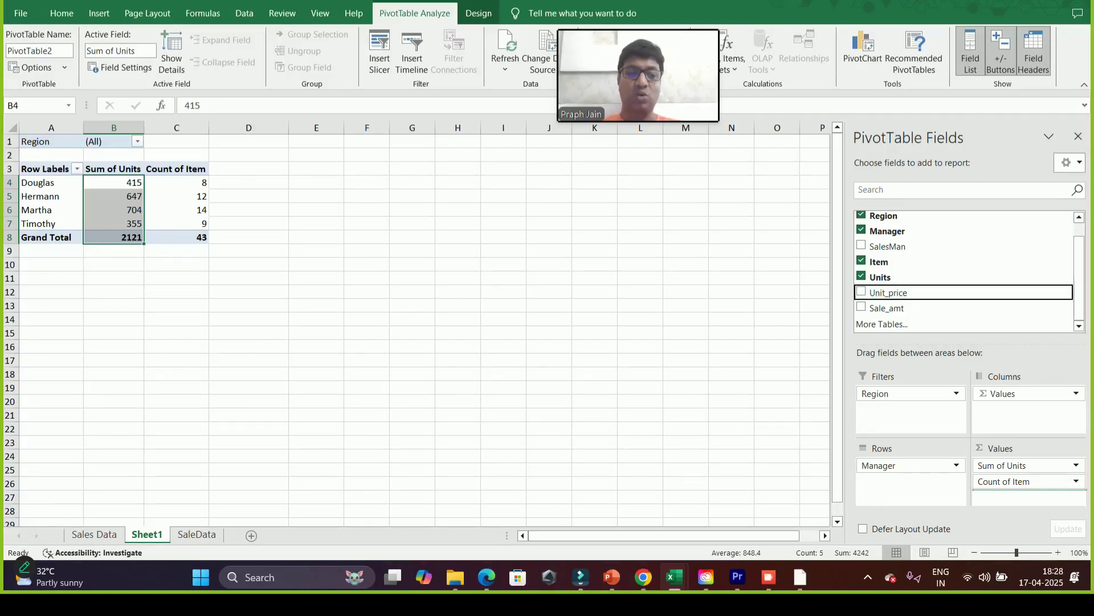
left_click(1076, 496)
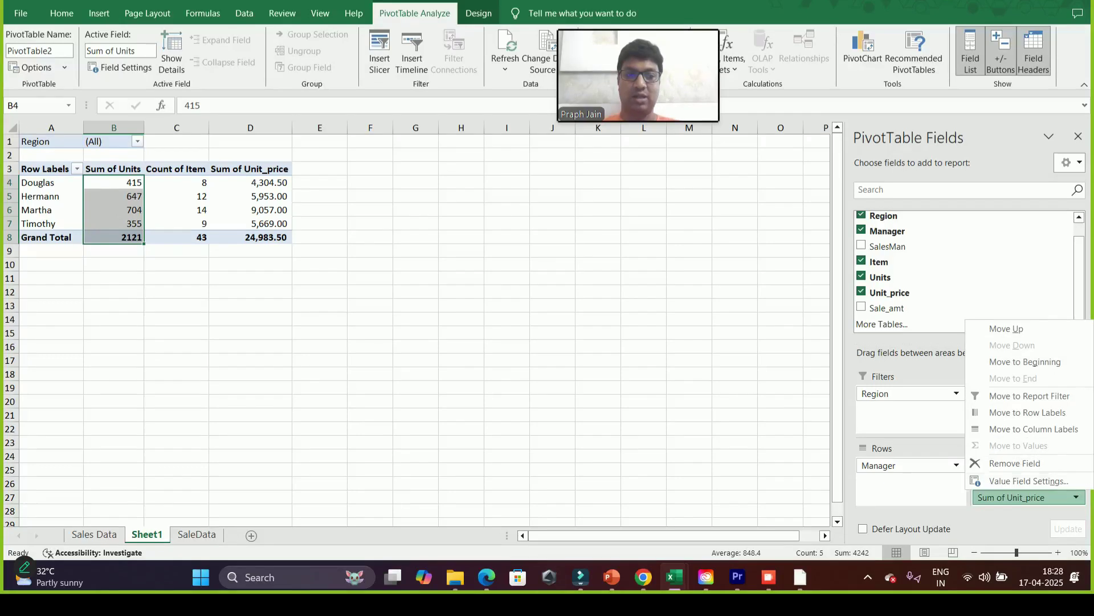
left_click(1014, 481)
left_click(660, 325)
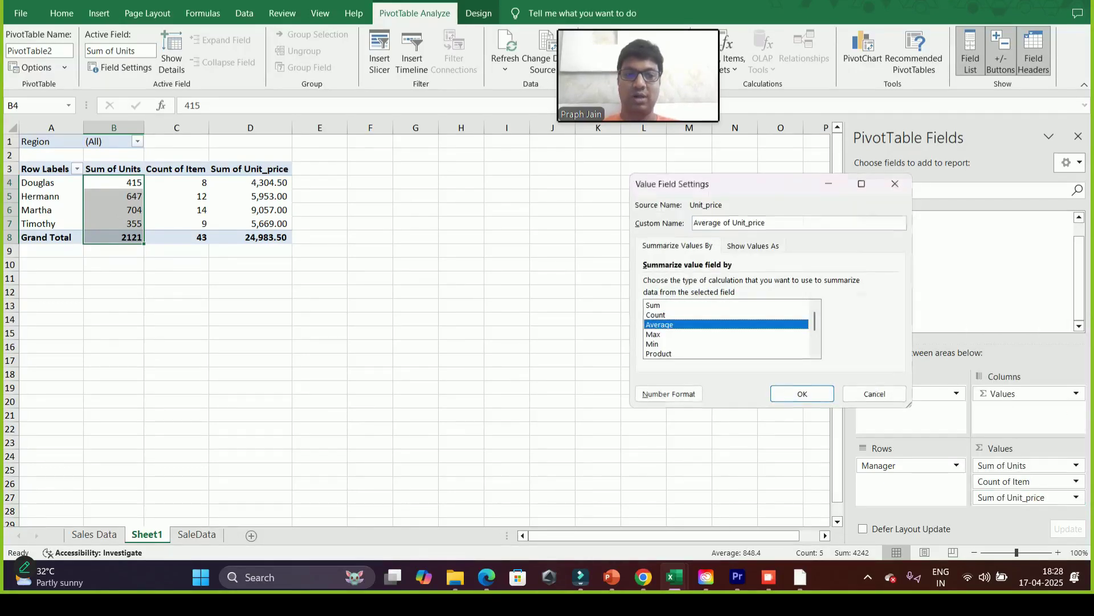
left_click(802, 394)
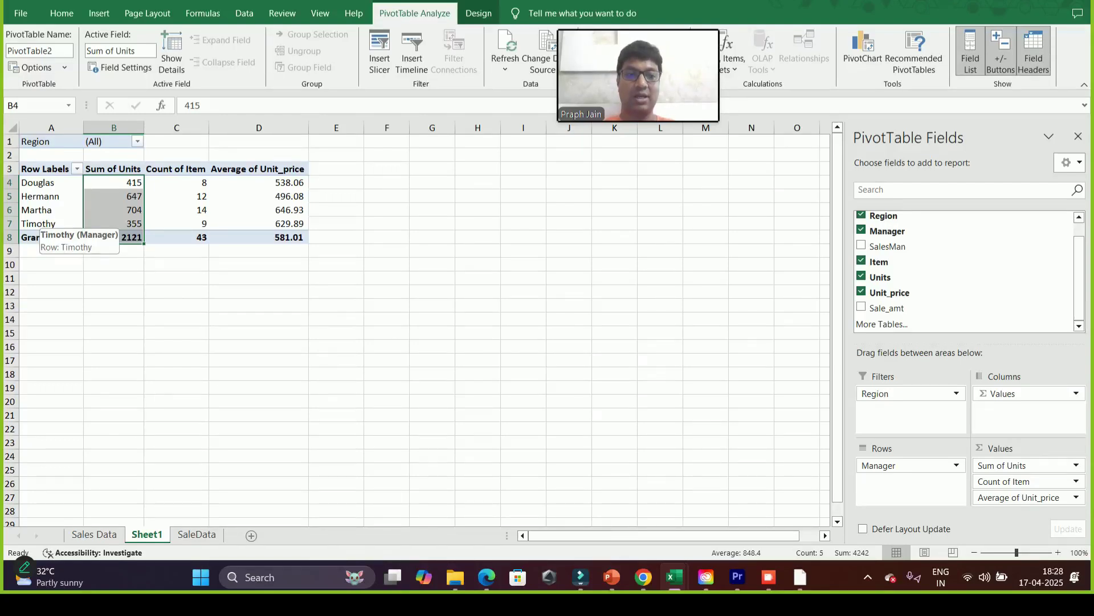
left_click_drag(887, 308, 1004, 502)
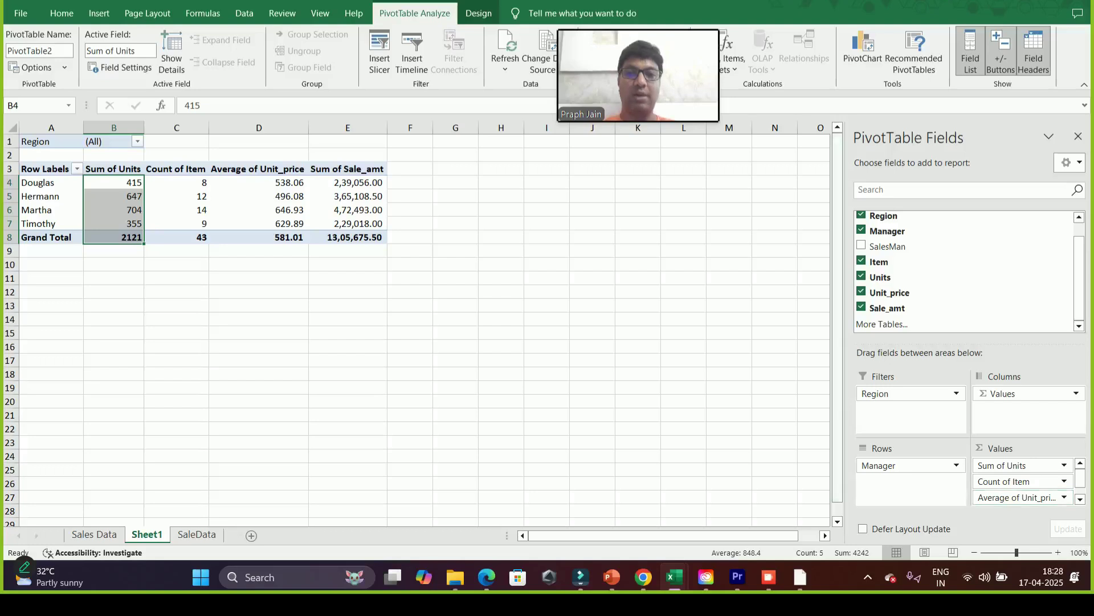
left_click_drag(46, 169, 348, 238)
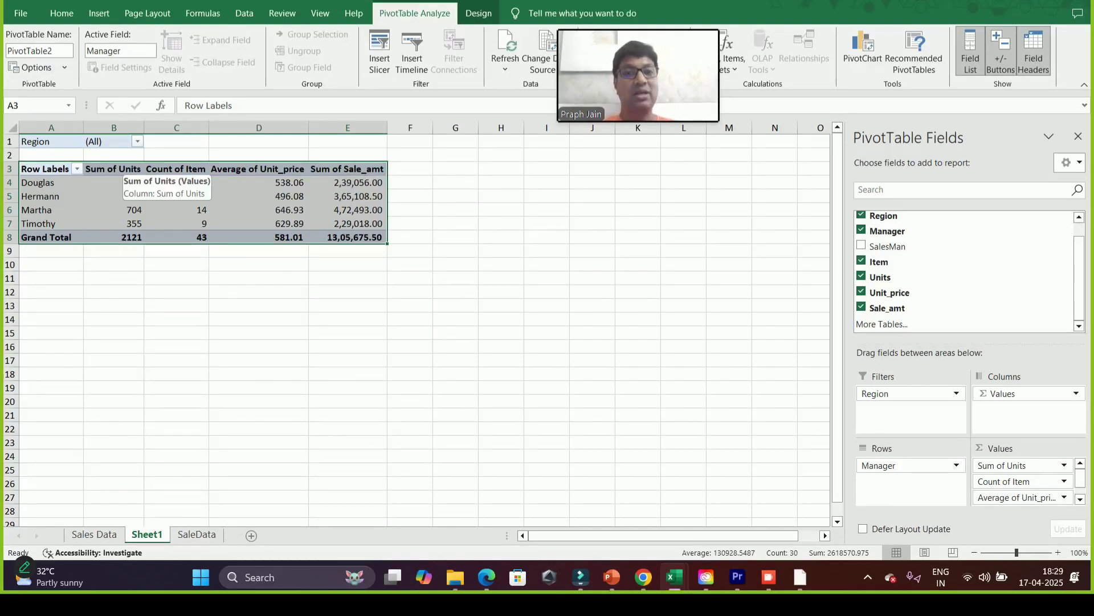
Rename the Sum of Units value field as "Units " with a trailing space
left_click(116, 169)
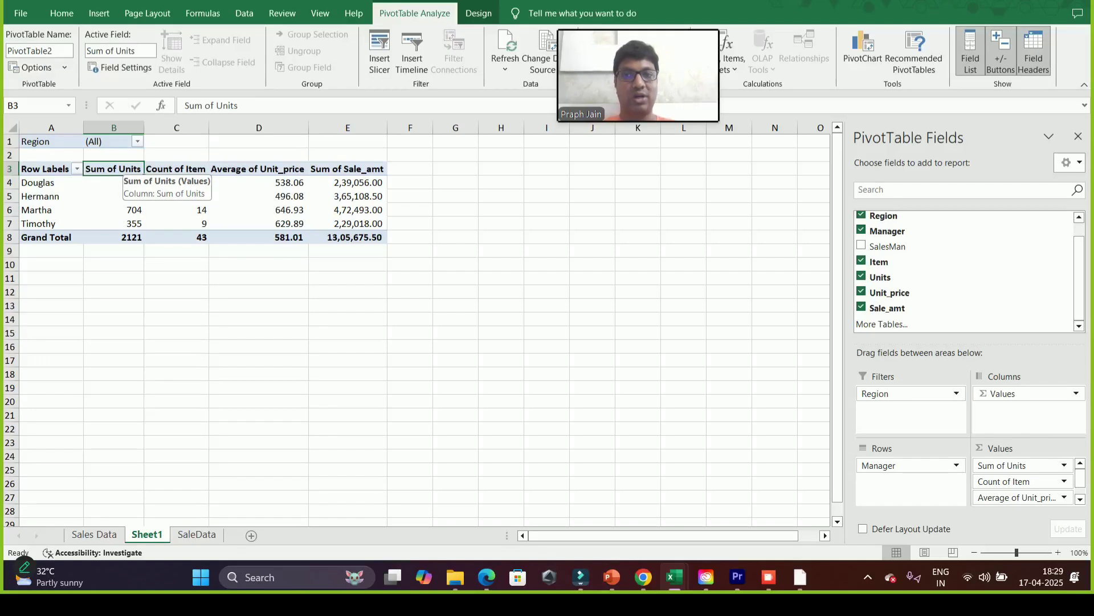
double_click(116, 169)
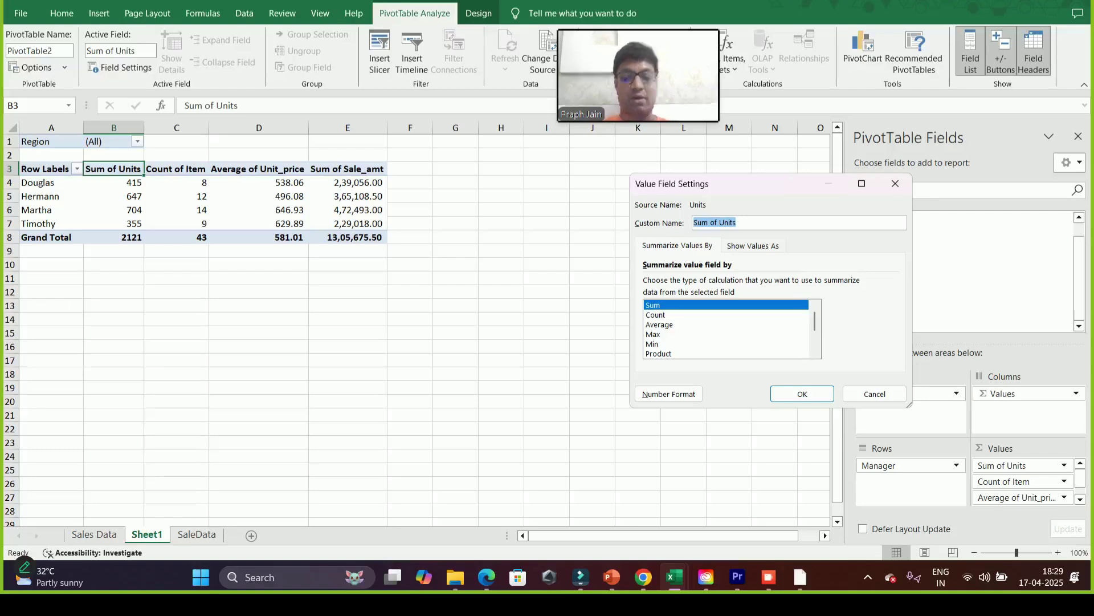
type("Uni")
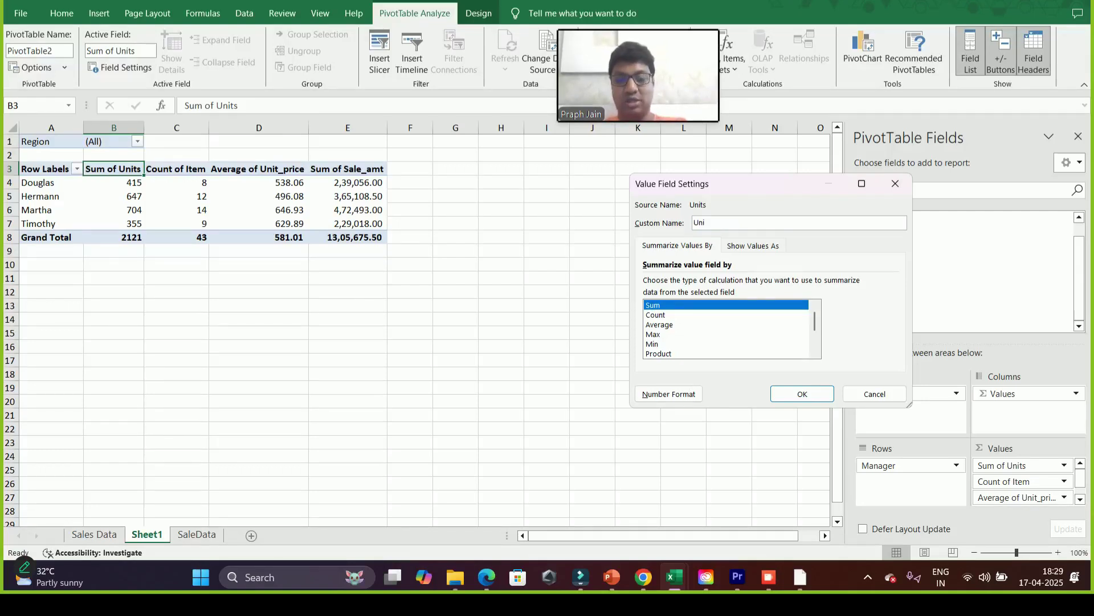
type("ts")
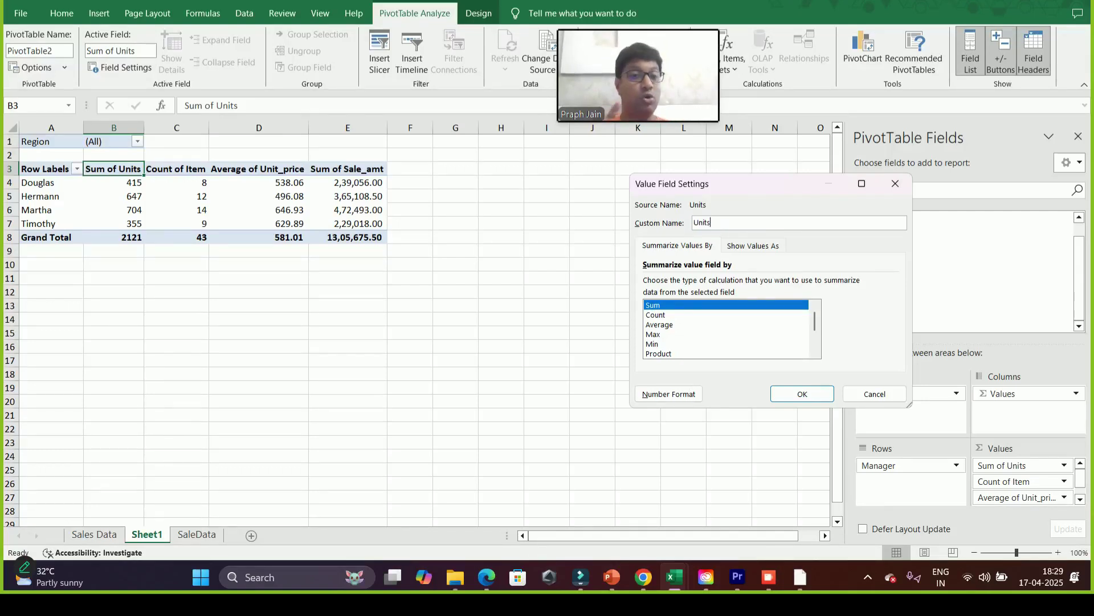
left_click_drag(741, 183, 590, 180)
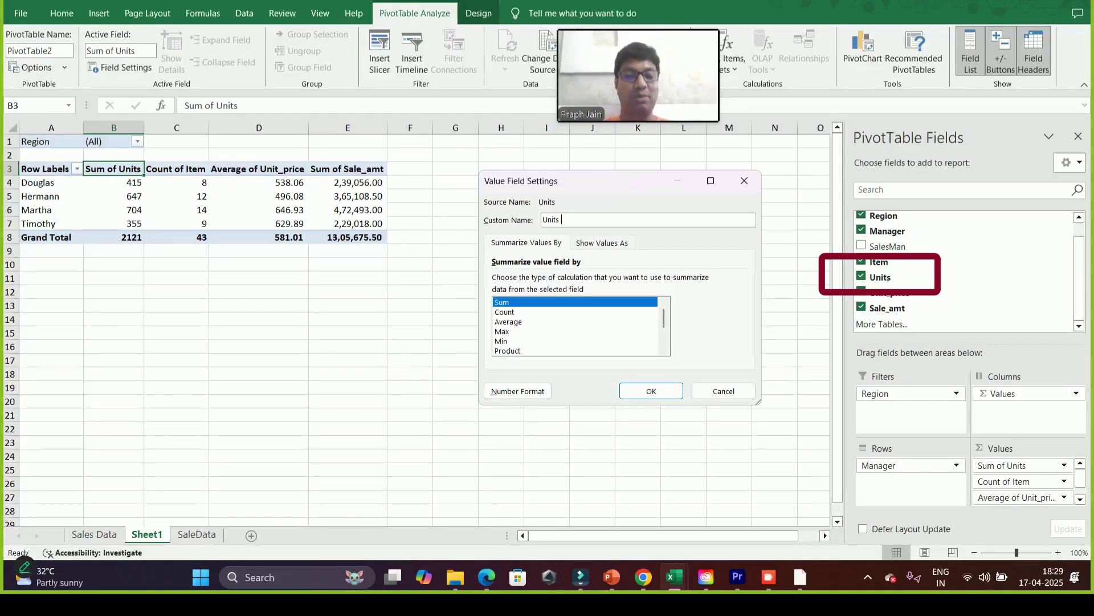
key("Return")
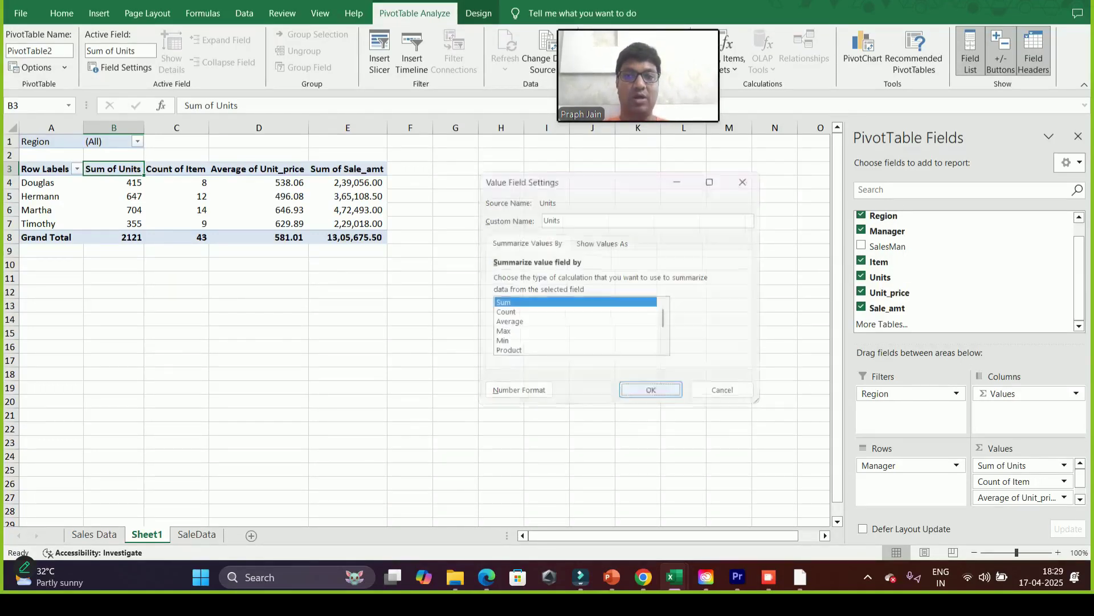
Rename the Count of Item value field as Item
double_click(148, 168)
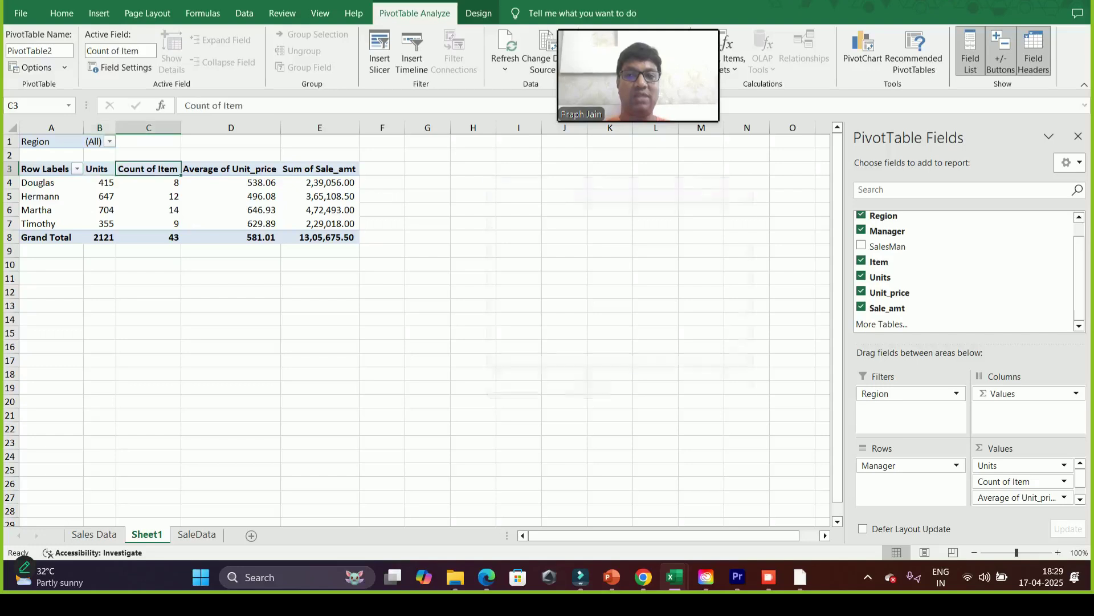
type("Item")
key("Return")
Rename the Average of Unit_price value field as Unit Price and the Sum of Sale_amt value field as Sales
double_click(194, 168)
type("Unit Price")
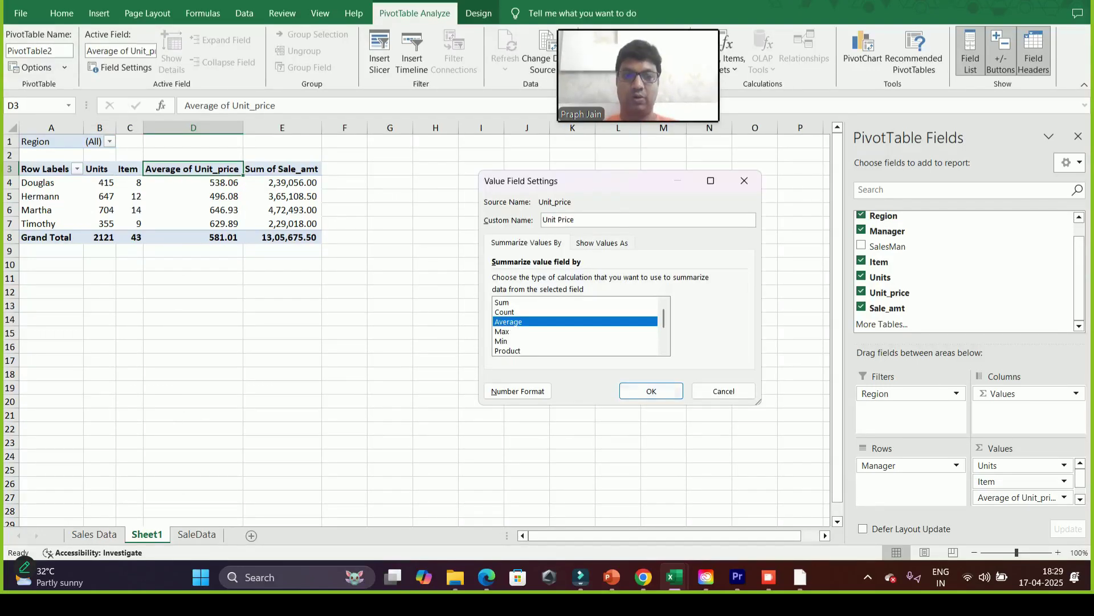
key("Return")
double_click(228, 169)
type("Sales")
key("Return")
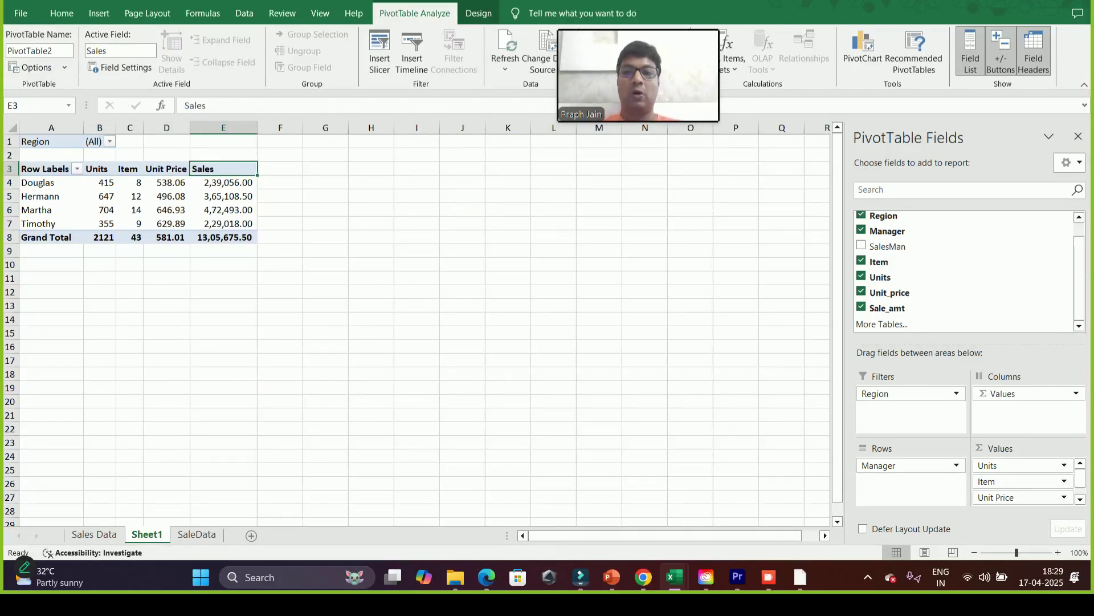
Apply borders and center alignment to the whole PivotTable body, range A3:E8
key("Home")
key("shift+Right")
key("shift+Right")
key("shift+Right")
key("shift+Right")
key("shift+Down")
key("shift+Down")
key("shift+Down")
key("shift+Down")
key("shift+Down")
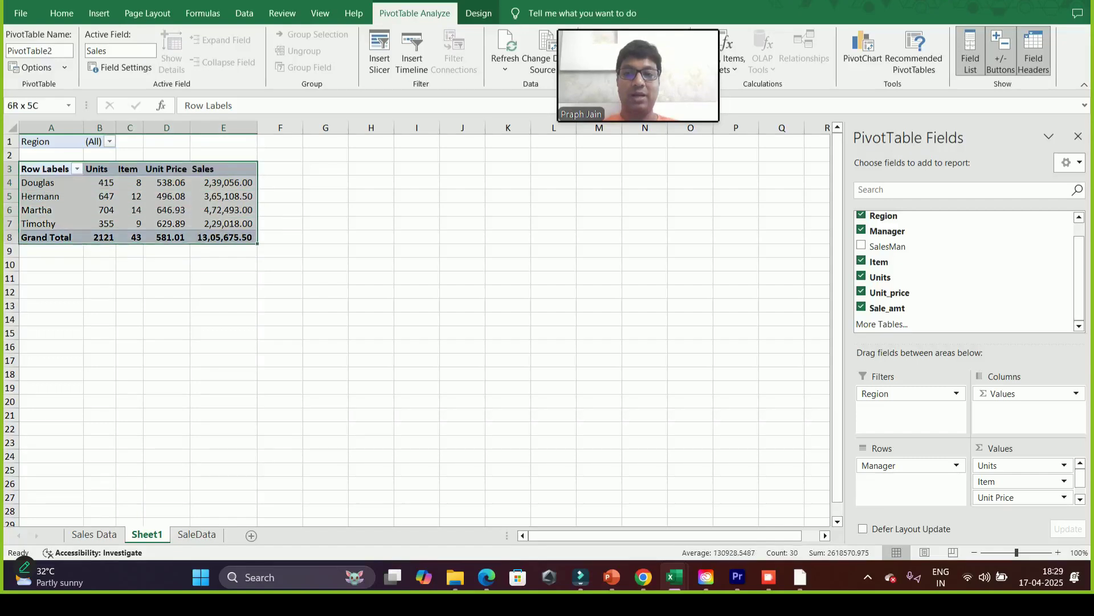
left_click(62, 13)
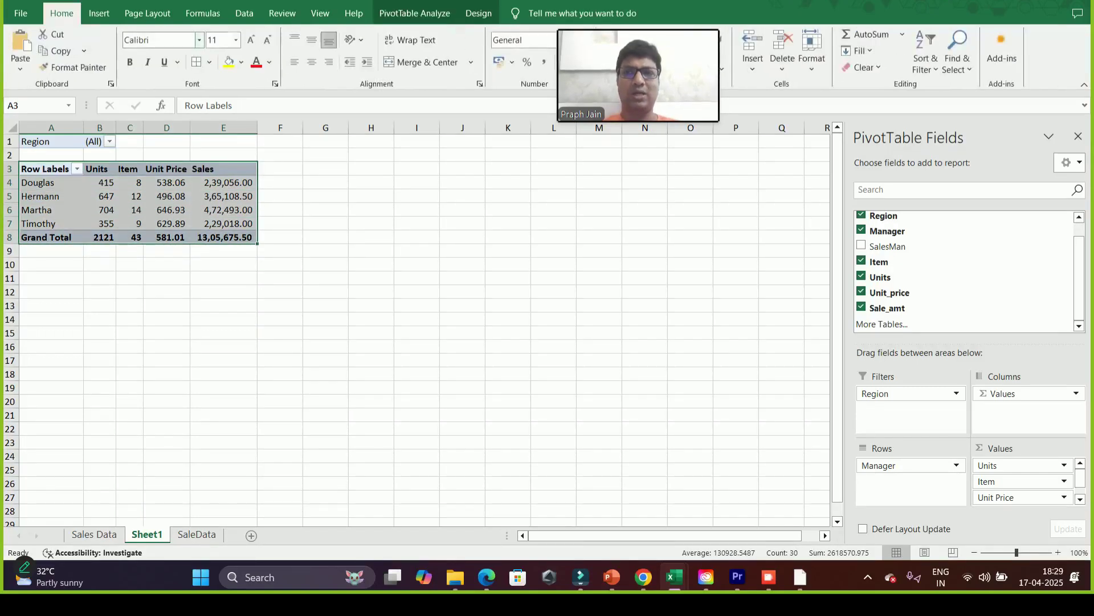
left_click(196, 62)
left_click(312, 62)
left_click(325, 264)
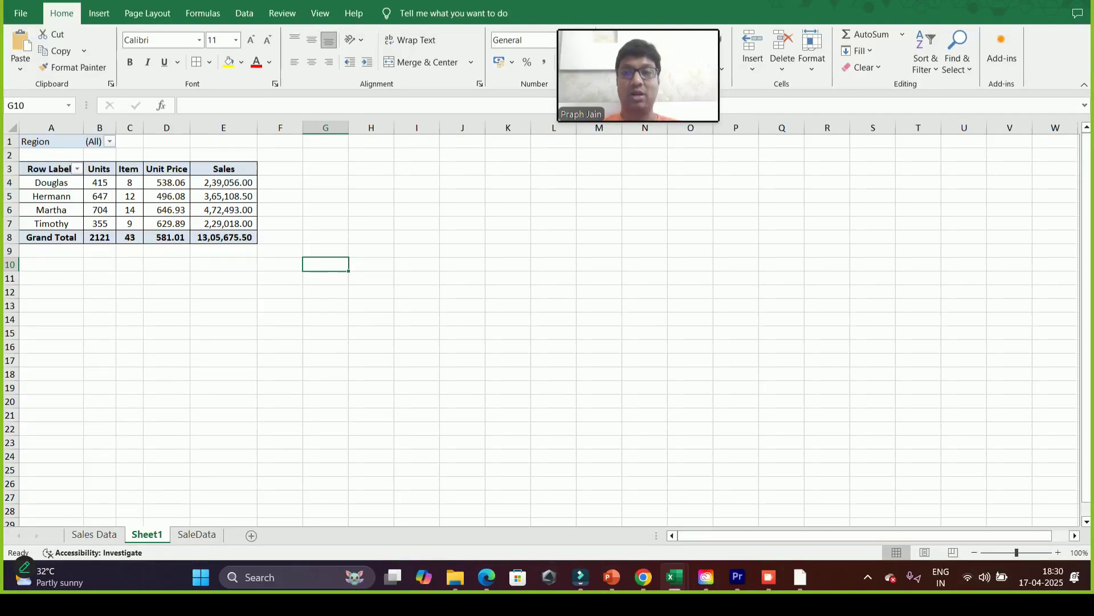
Remove the Item field from the PivotTable's values
left_click(201, 208)
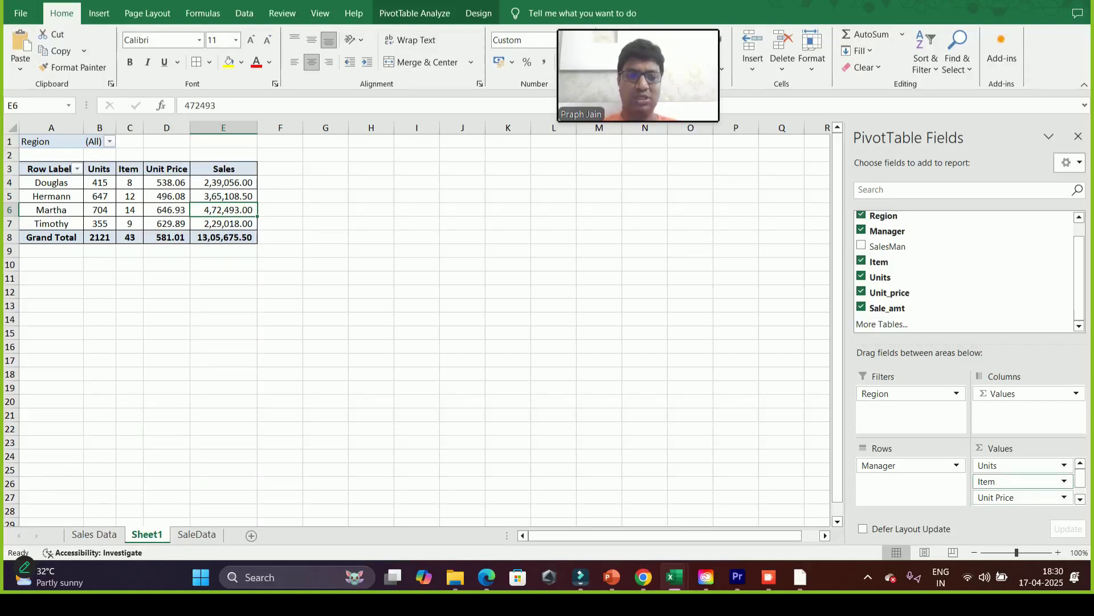
left_click(1017, 482)
left_click_drag(1018, 482, 975, 247)
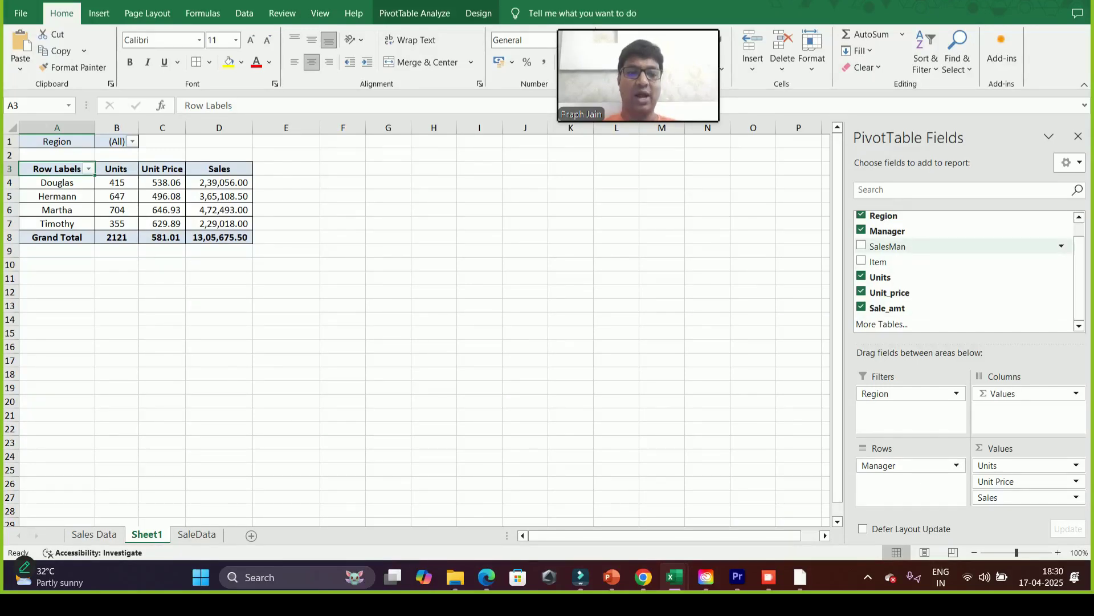
Add SalesMan to the PivotTable's values as a count and try to rename the value field as Salesman
left_click(861, 246)
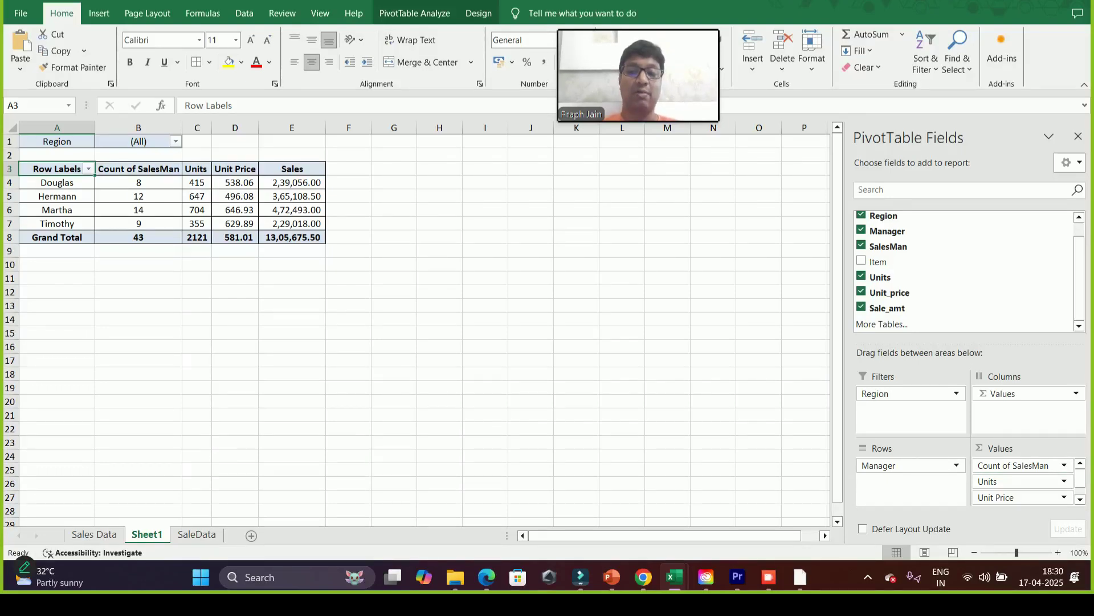
left_click(139, 164)
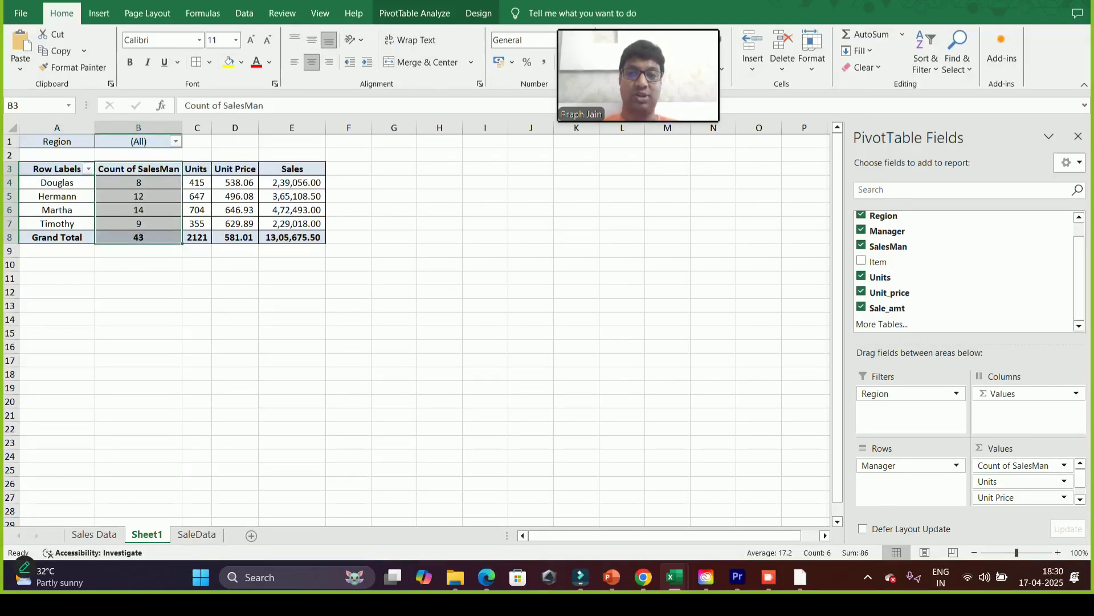
double_click(139, 168)
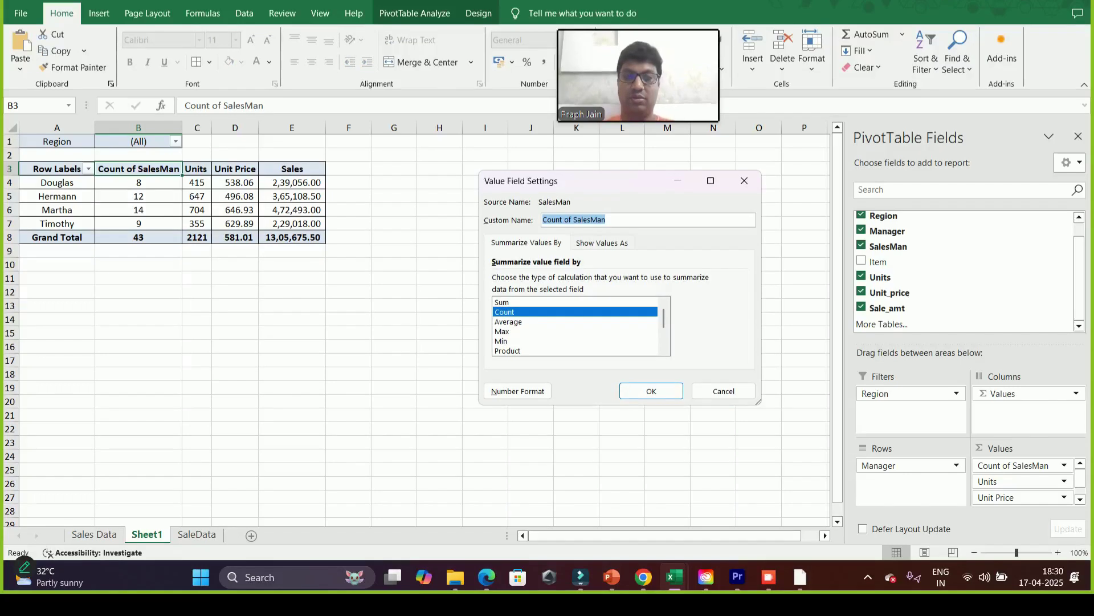
type("Sales,am")
key("BackSpace")
key("BackSpace")
key("BackSpace")
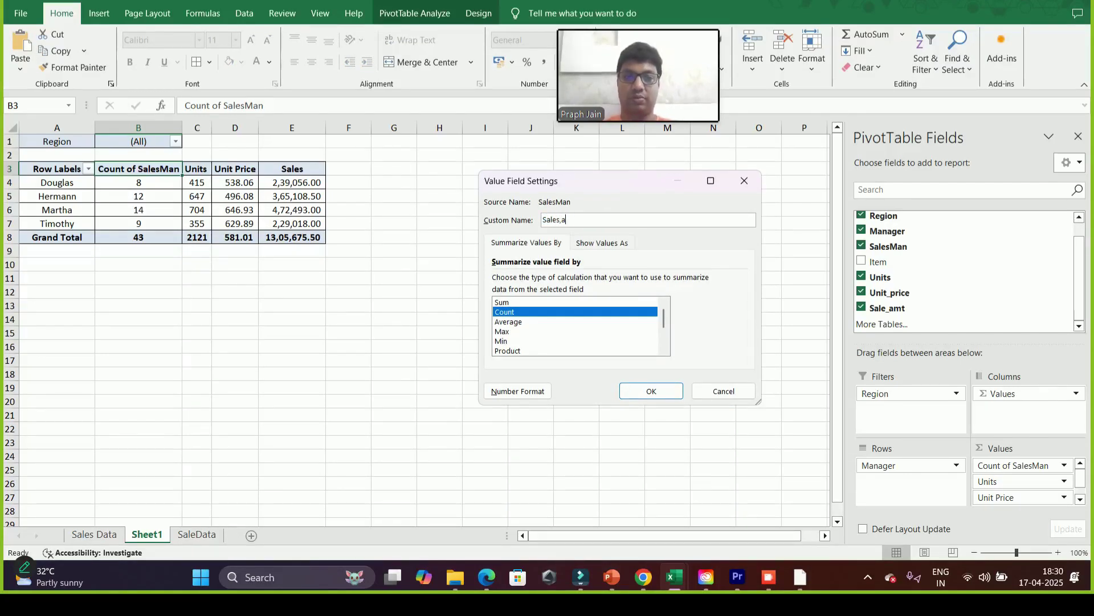
type("man")
key("Return")
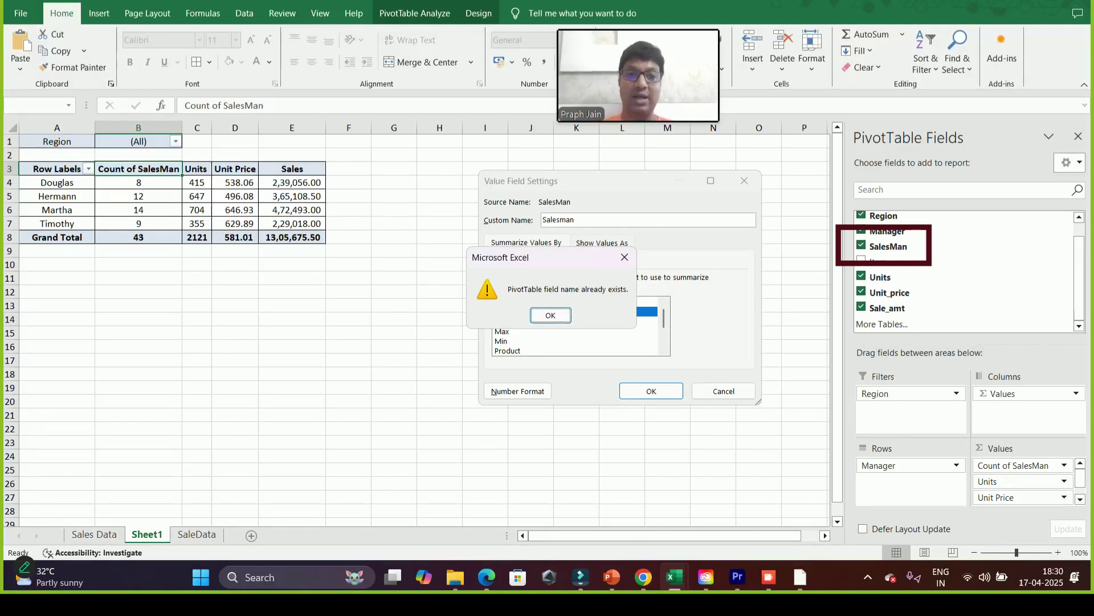
key("Return")
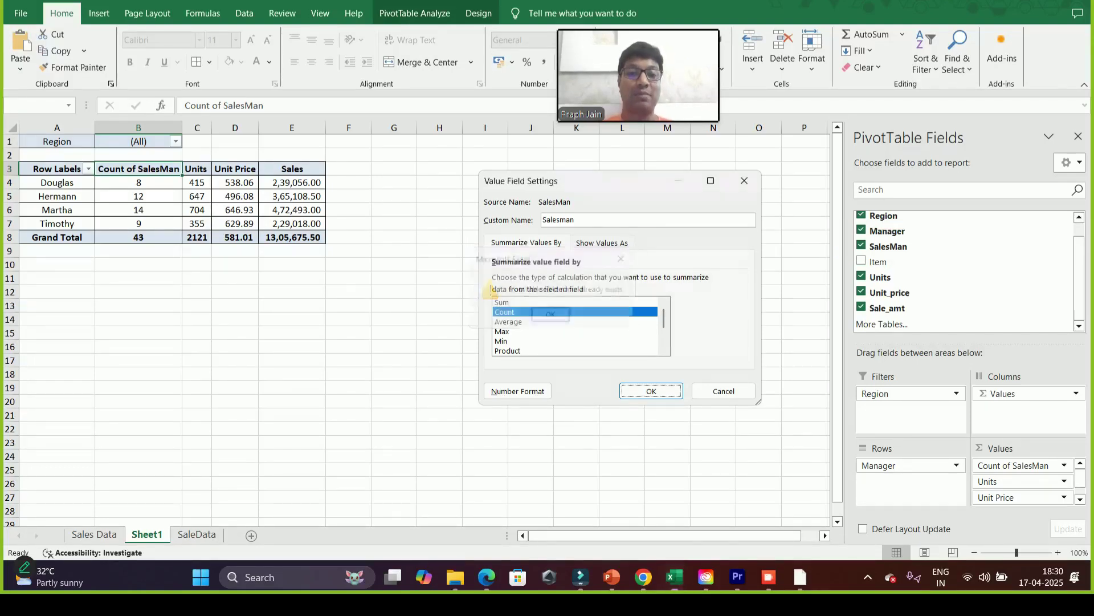
Rename the SalesMan count field as "Salesman " with a trailing space, and remove it from the PivotTable's values
left_click(575, 220)
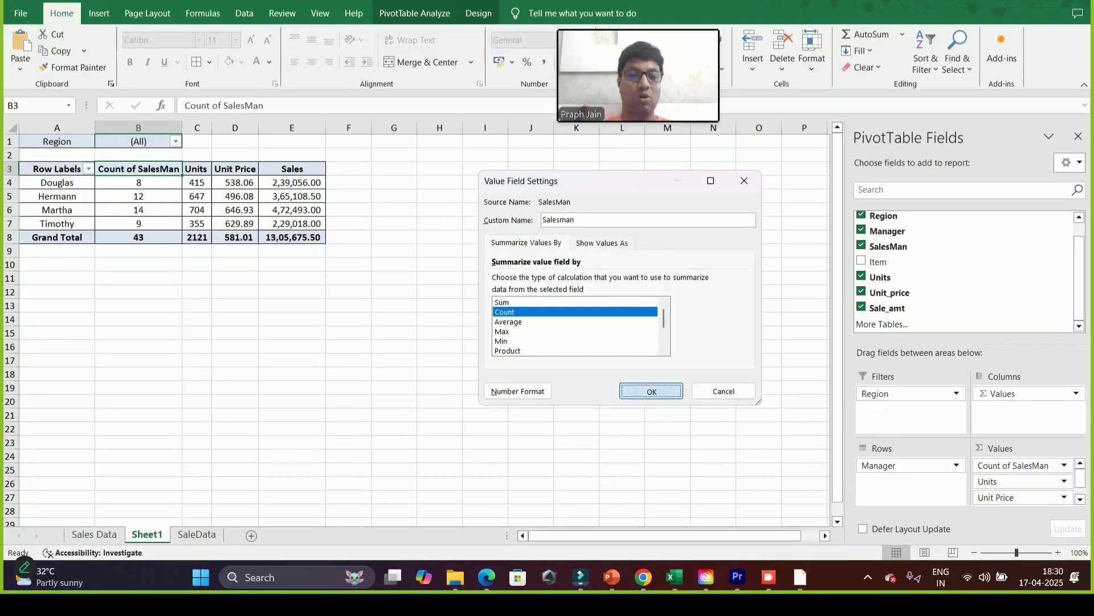
left_click(651, 391)
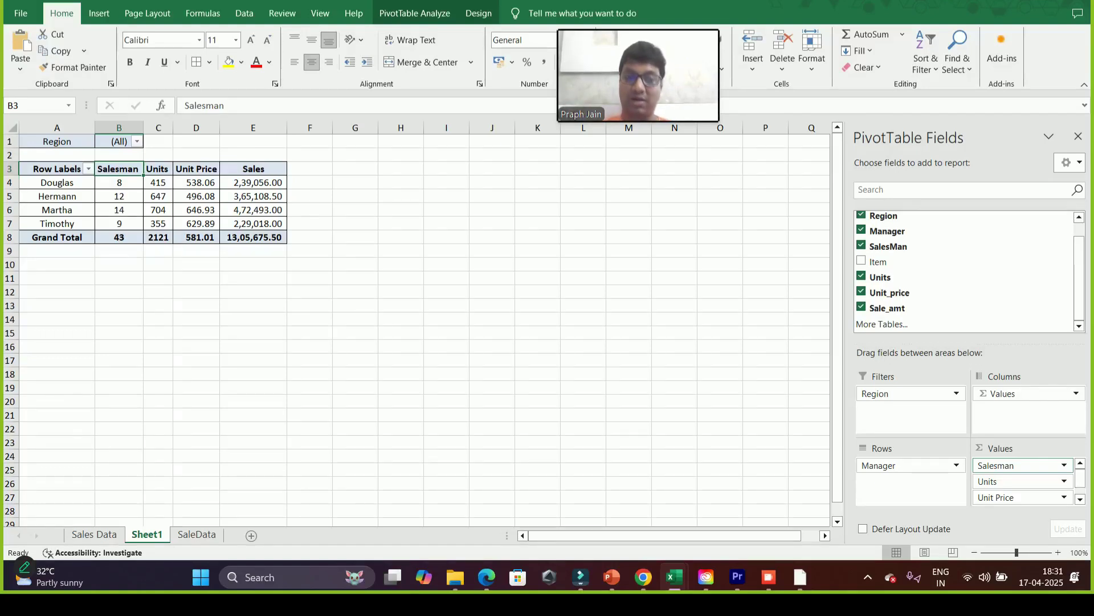
left_click_drag(1020, 466, 741, 342)
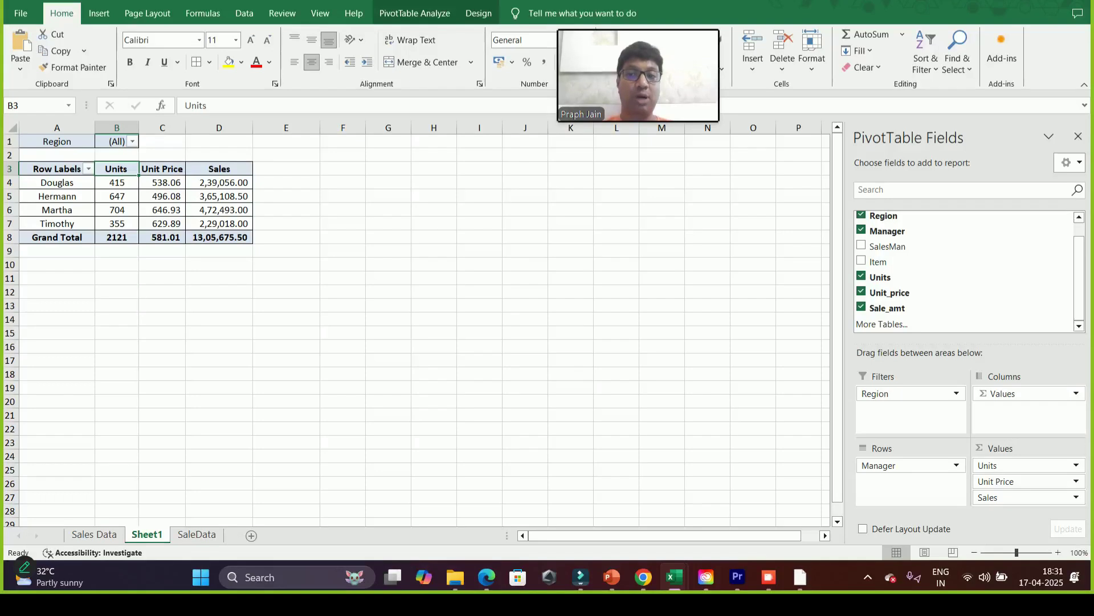
Filter the PivotTable by the Central region, and switch the Region filter to West
left_click(132, 141)
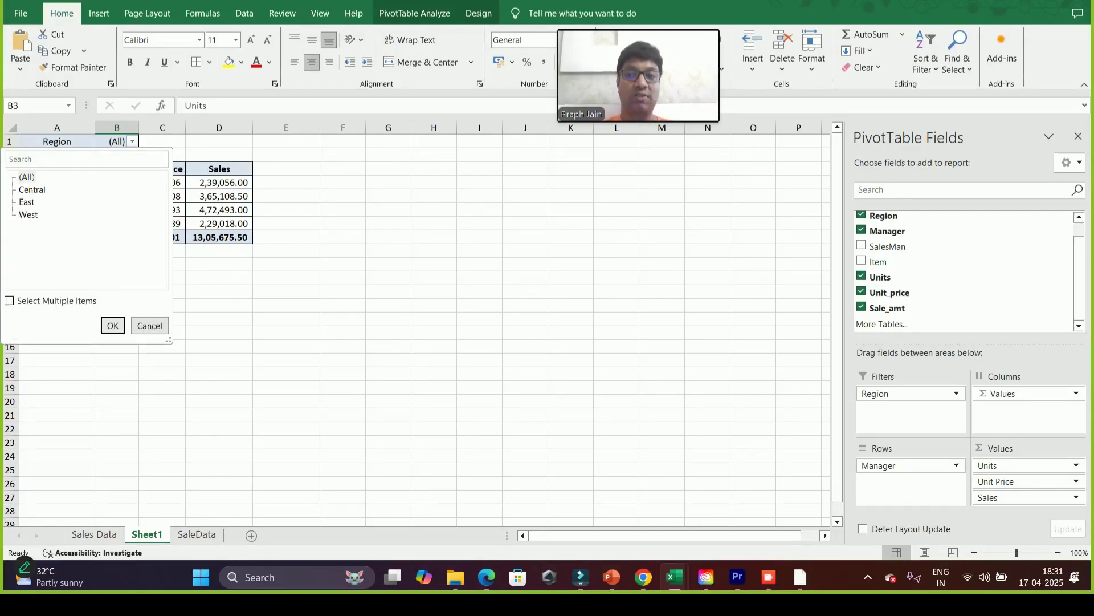
left_click(32, 189)
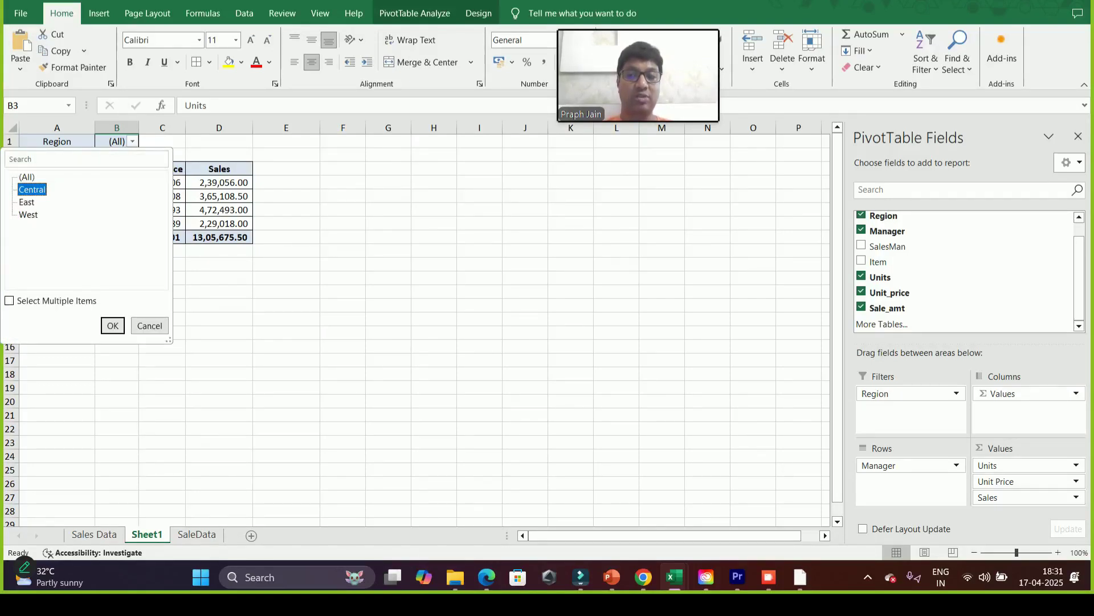
key("Return")
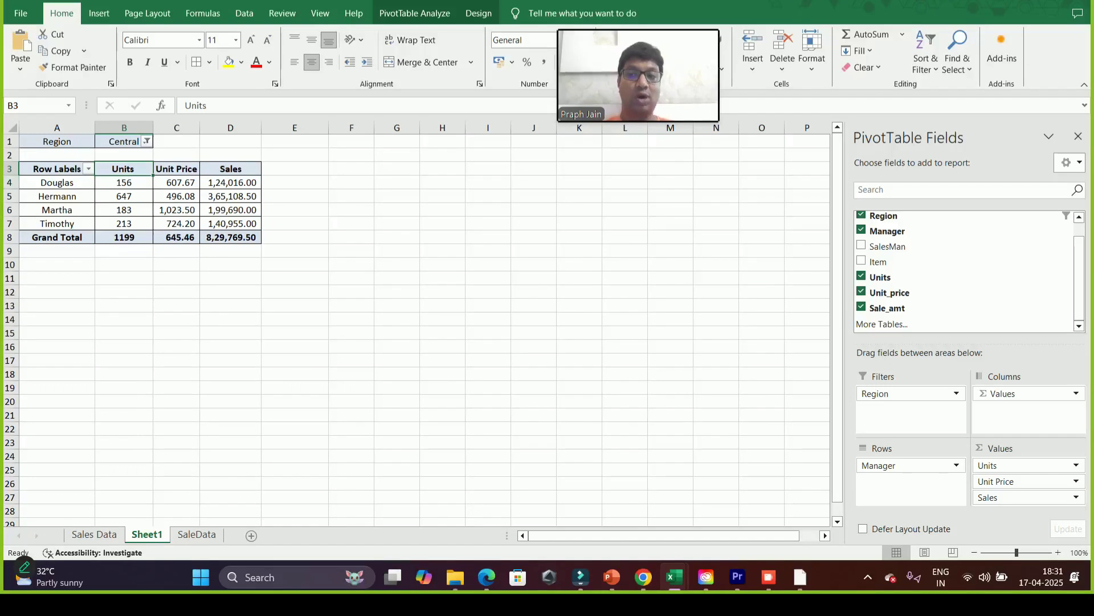
left_click(147, 141)
left_click(28, 215)
key("Return")
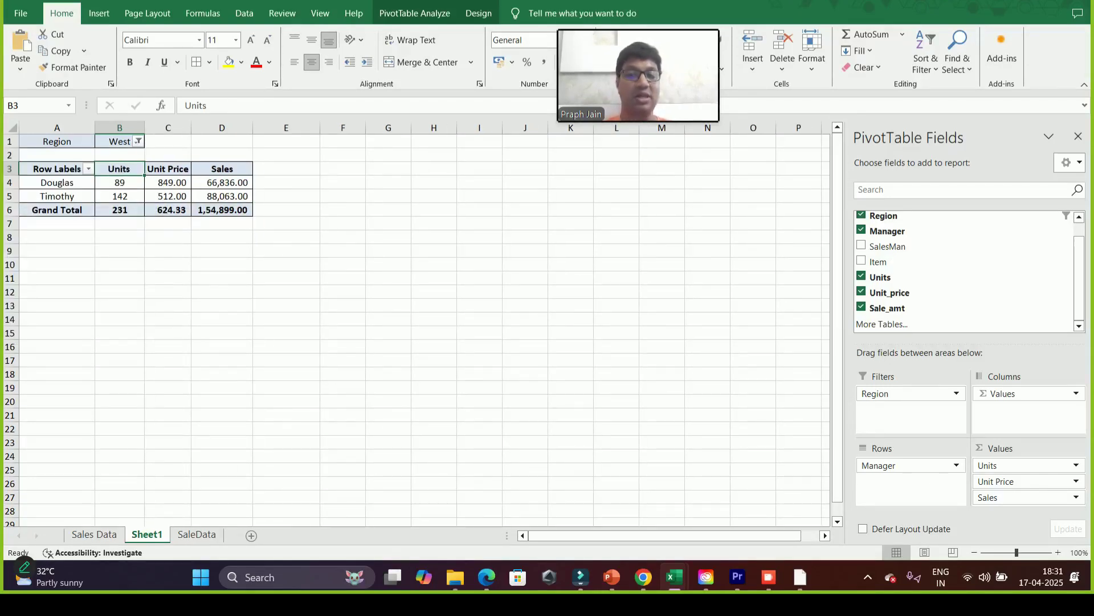
Reset the PivotTable's Region filter to (All)
left_click(139, 141)
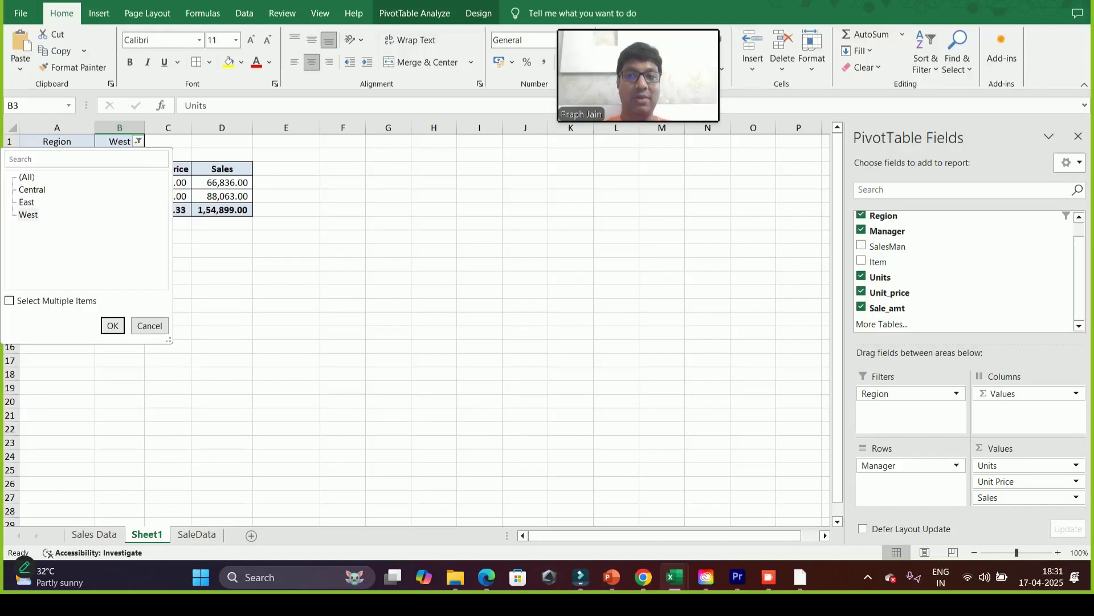
left_click(27, 177)
left_click(112, 325)
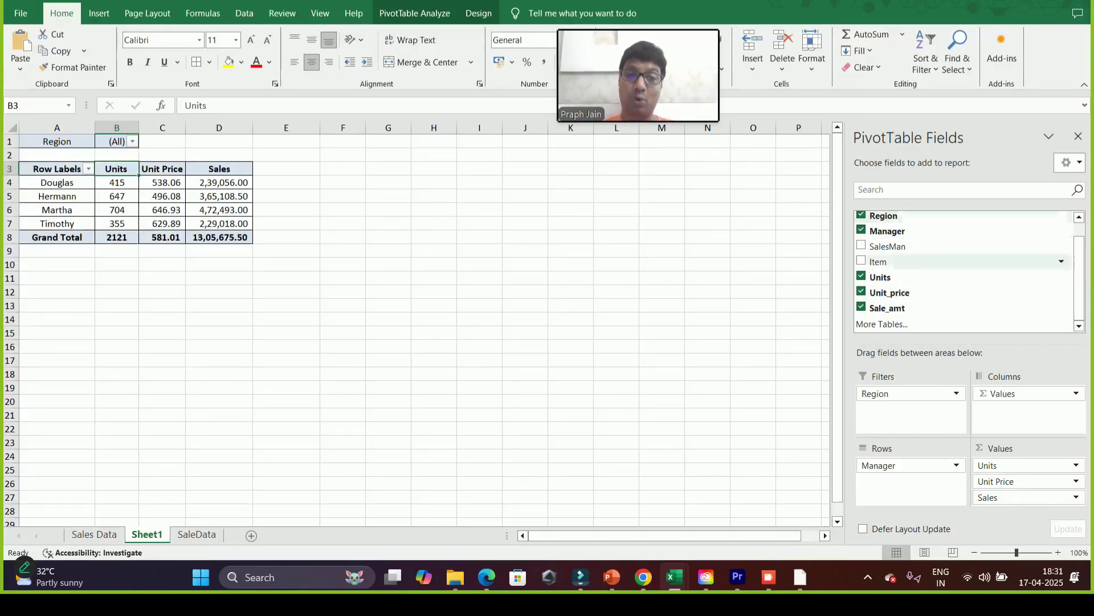
Move Region from the PivotTable's filters to its rows above Manager, and add SalesMan below Manager
left_click_drag(911, 393, 911, 463)
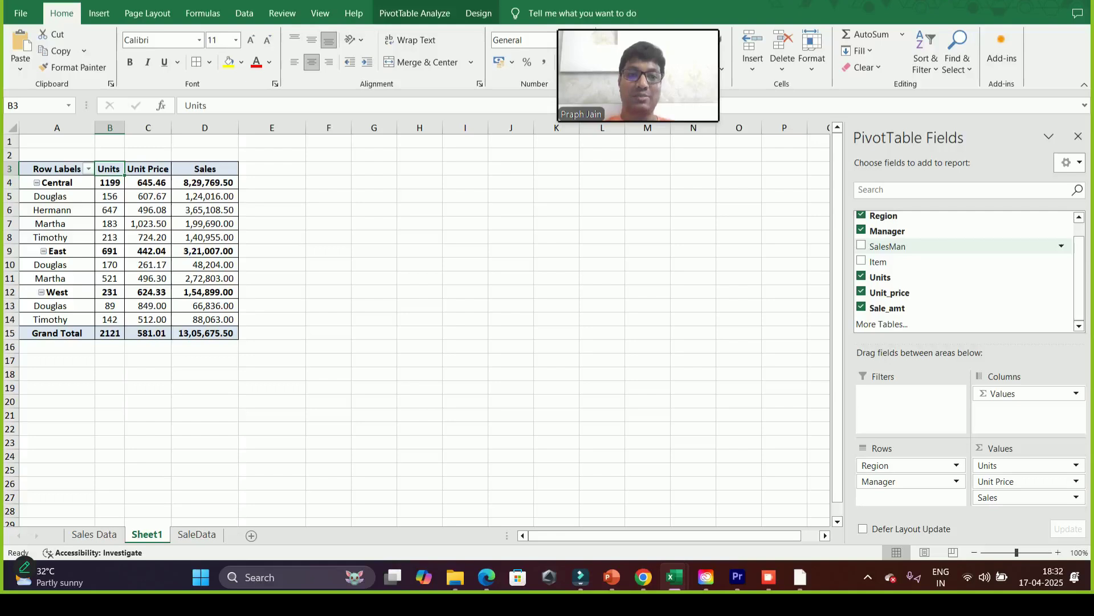
left_click_drag(887, 246, 911, 497)
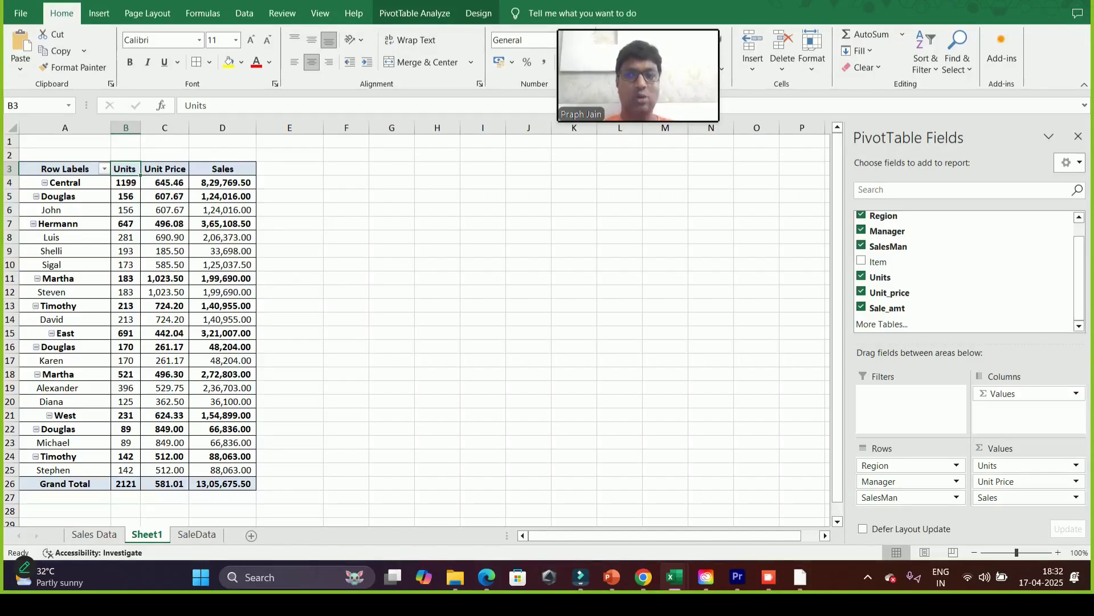
Enable the classic PivotTable layout in the PivotTable's display options, and autofit the Manager column's width
right_click(80, 252)
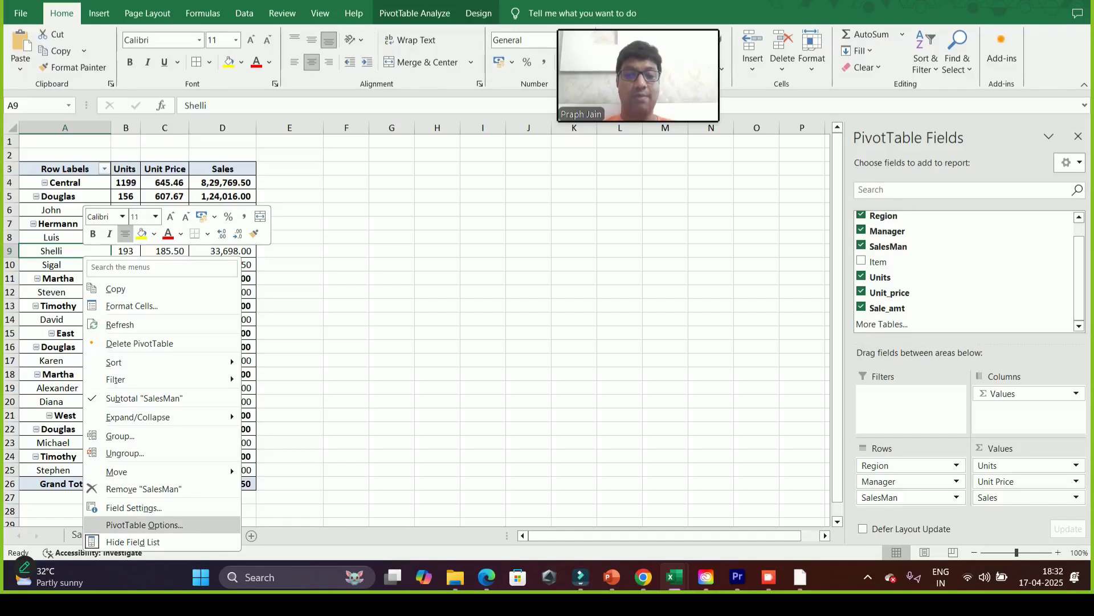
left_click(144, 525)
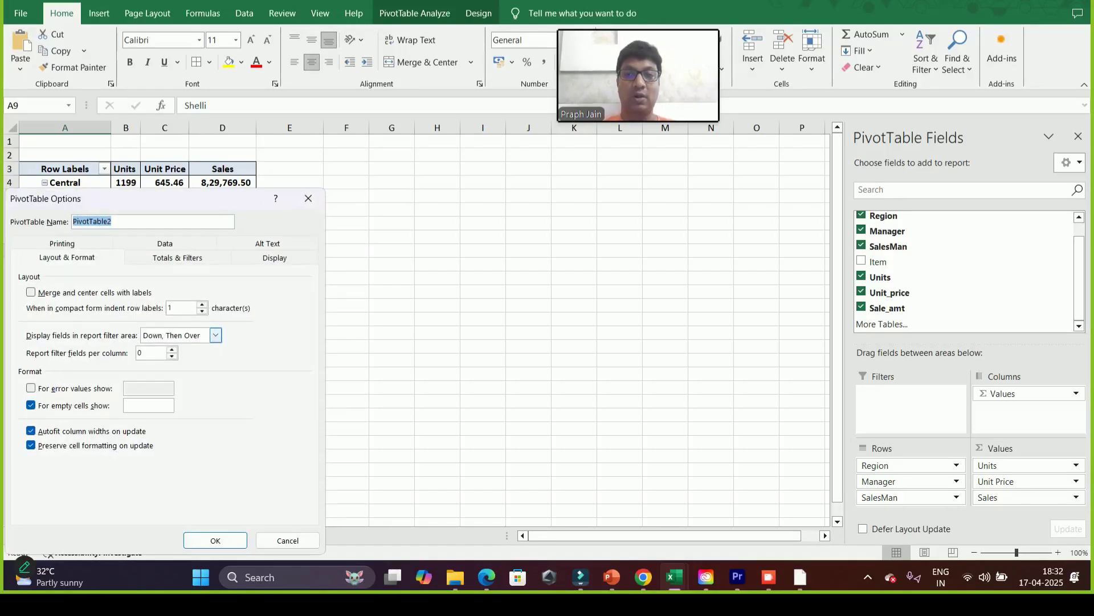
left_click(275, 258)
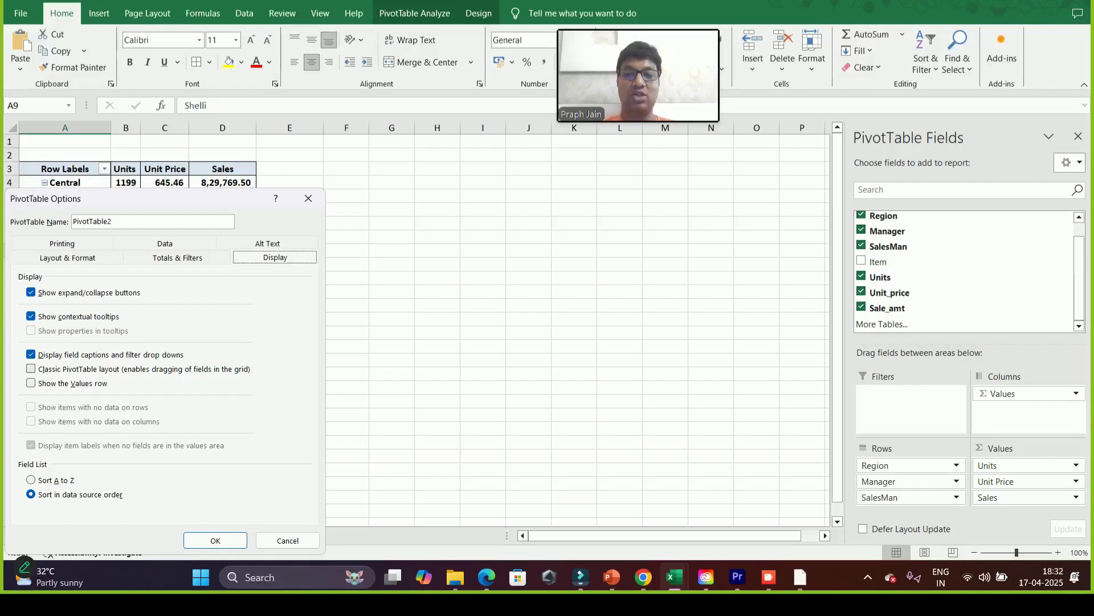
left_click(31, 369)
left_click(216, 541)
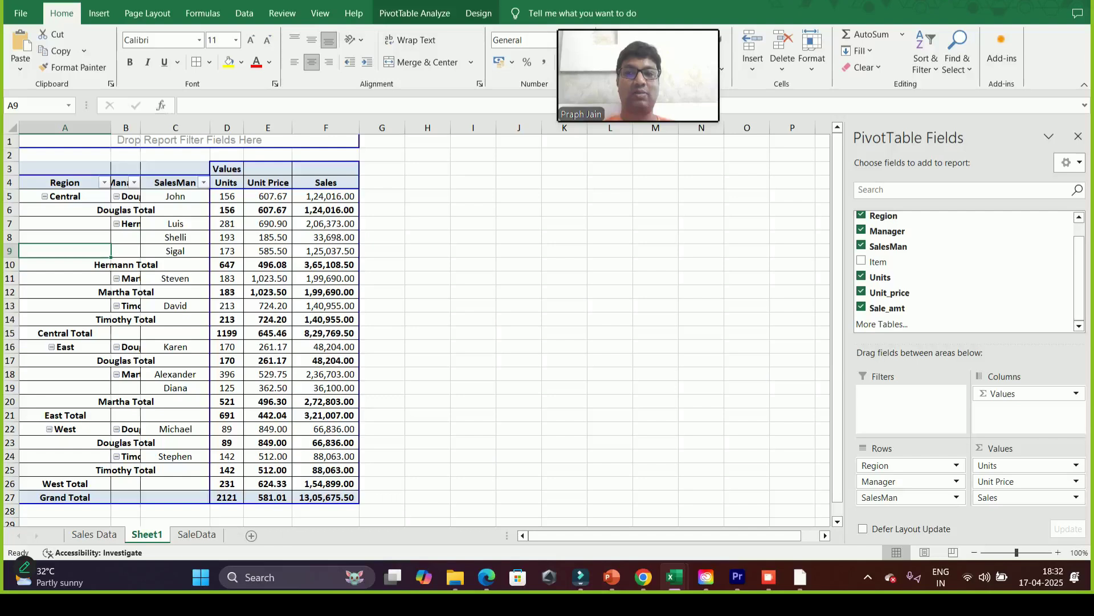
double_click(140, 127)
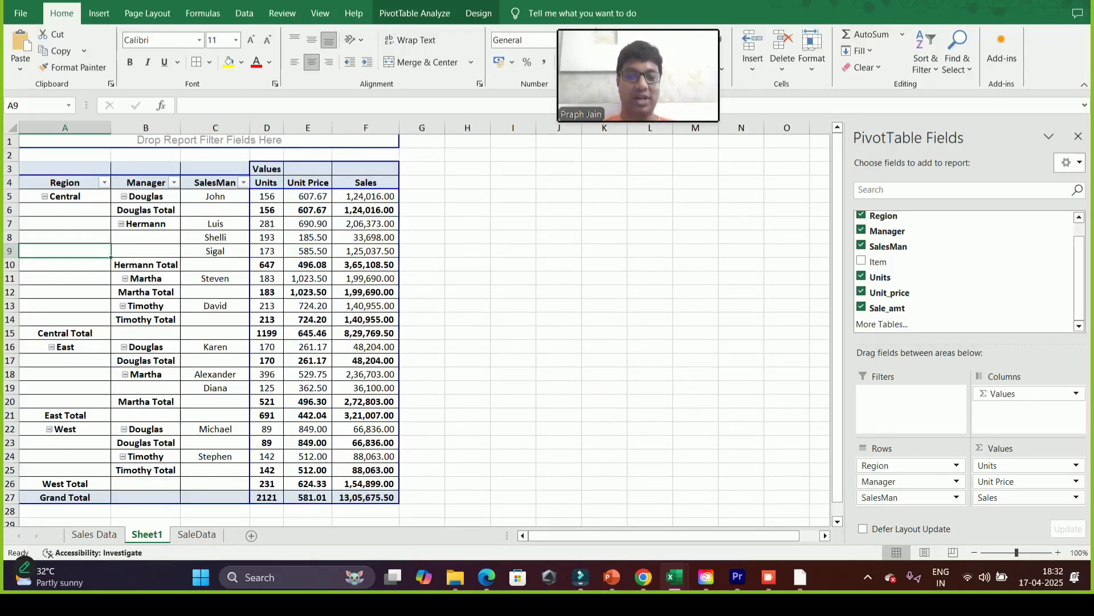
Turn off the Manager and Region subtotals in the PivotTable
left_click(10, 210)
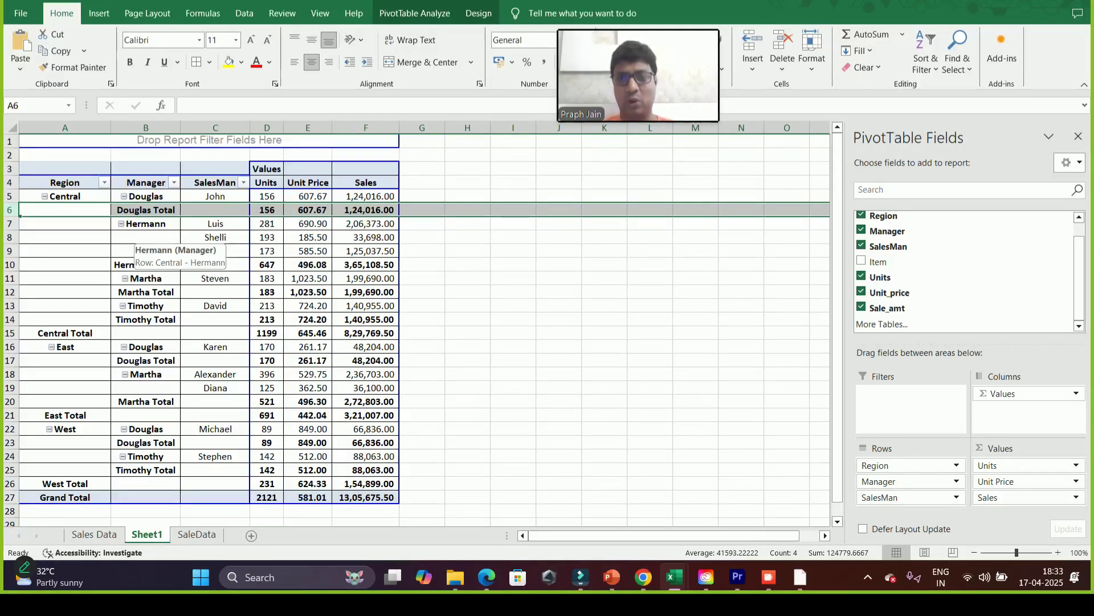
right_click(140, 239)
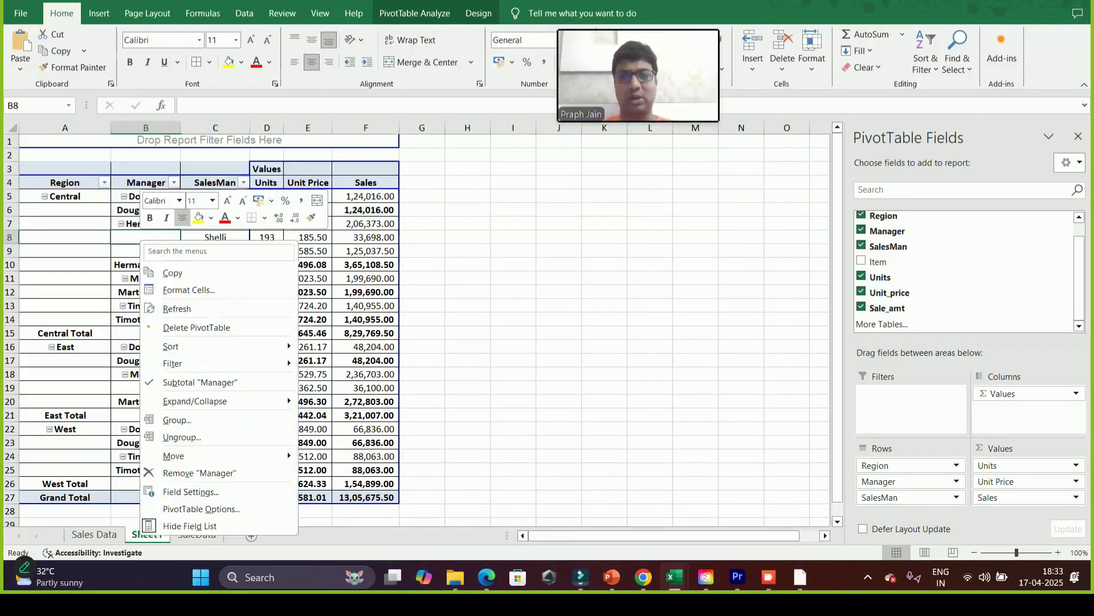
key("Down")
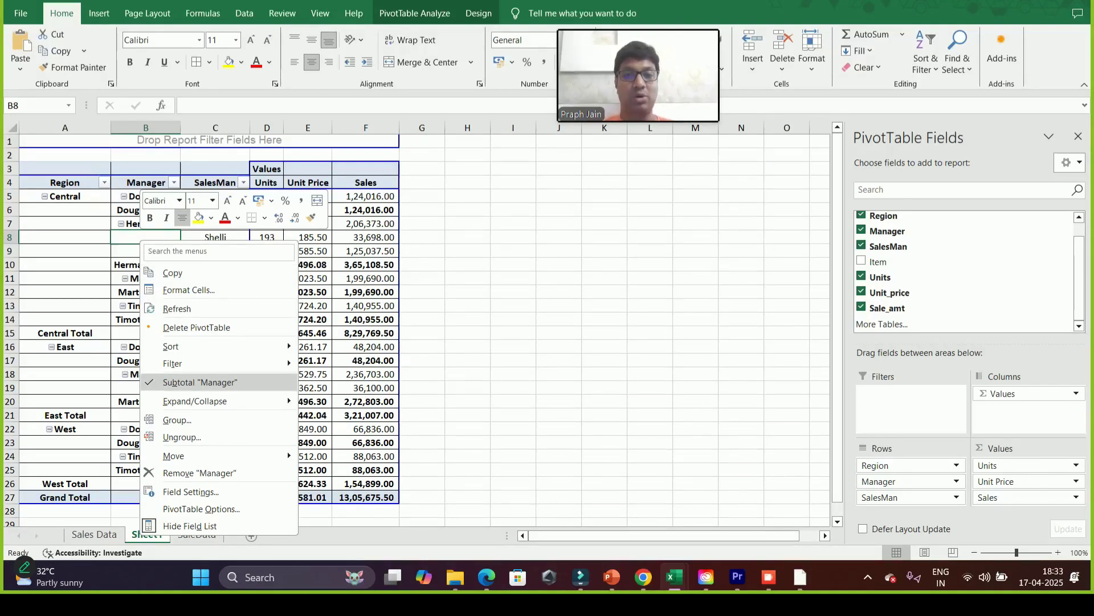
left_click(200, 382)
right_click(57, 239)
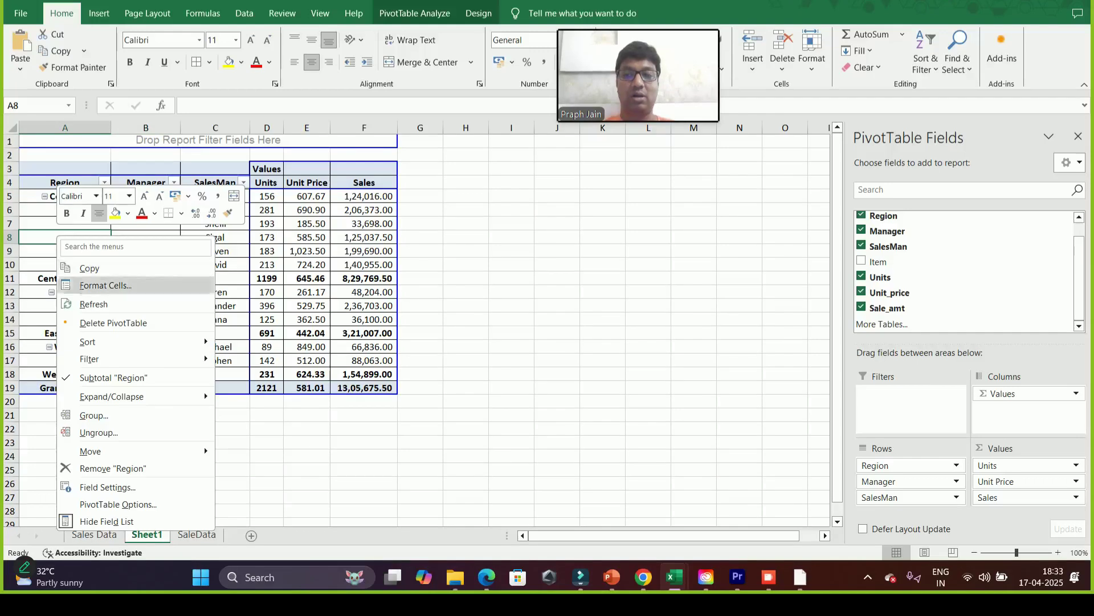
left_click(143, 377)
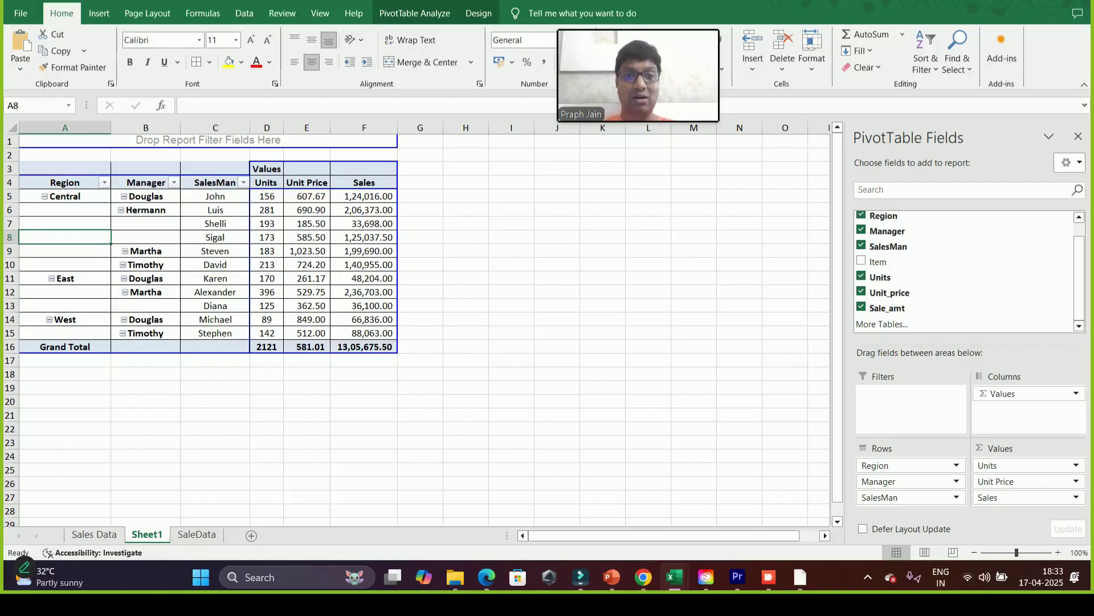
Turn on repeated item labels for the Region field in its layout settings
right_click(76, 210)
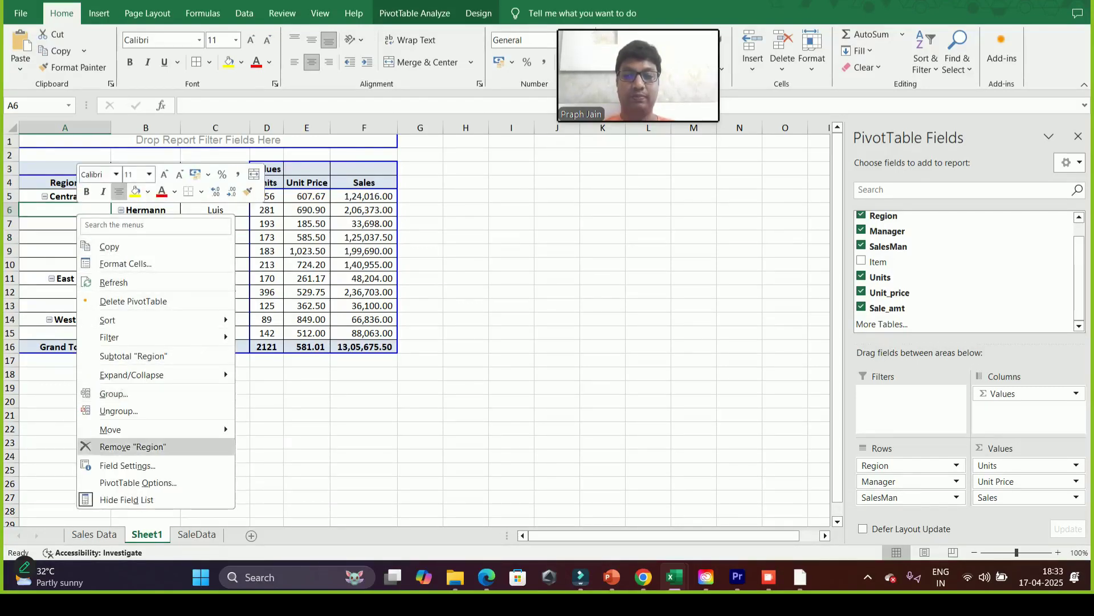
left_click(131, 465)
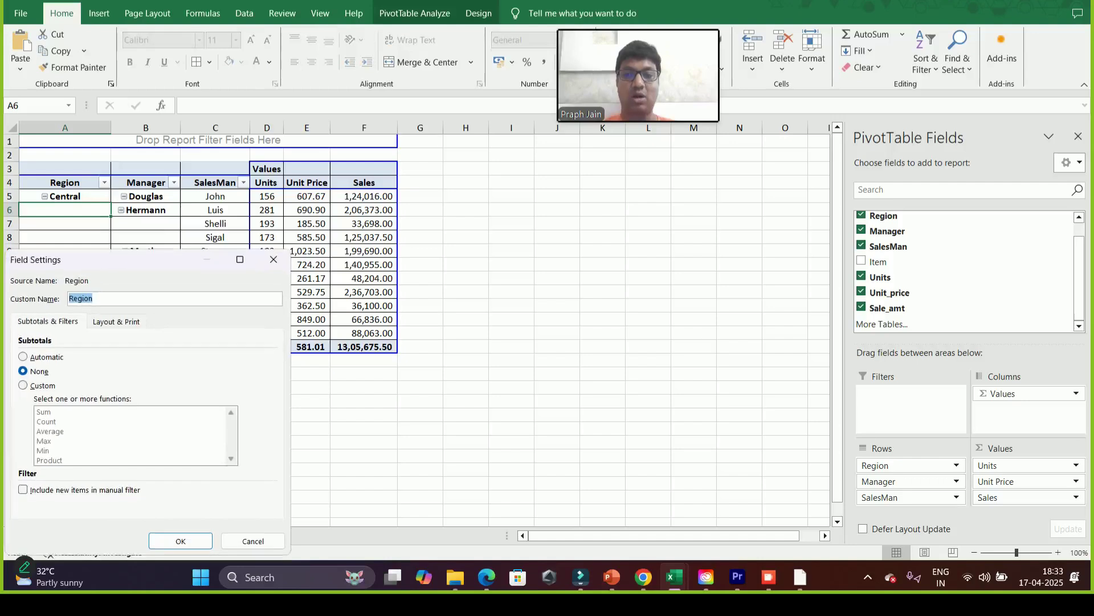
key("ctrl+Tab")
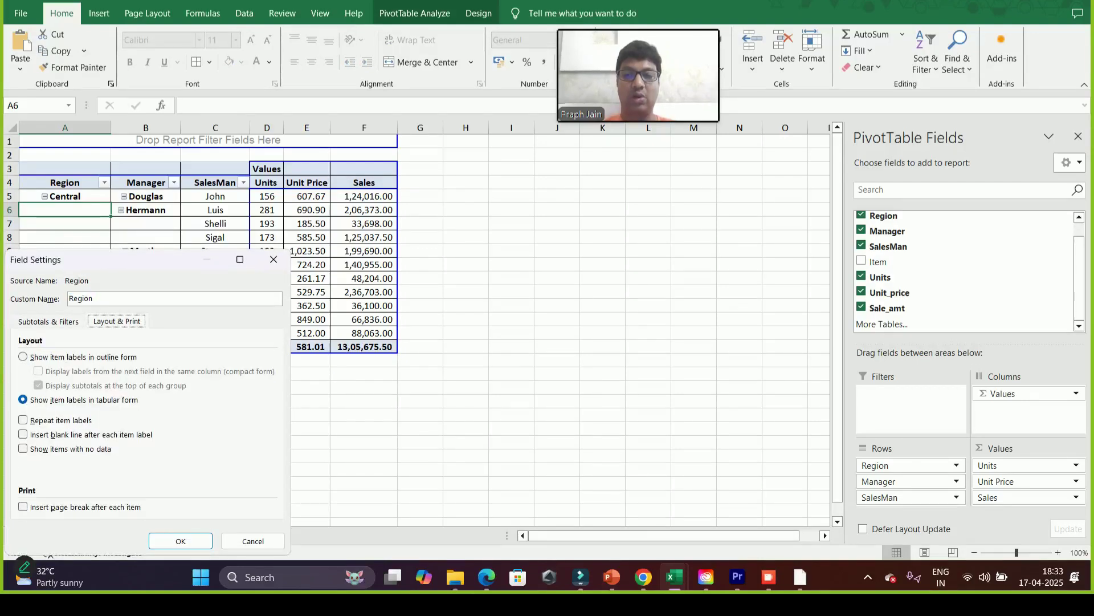
key("alt+r")
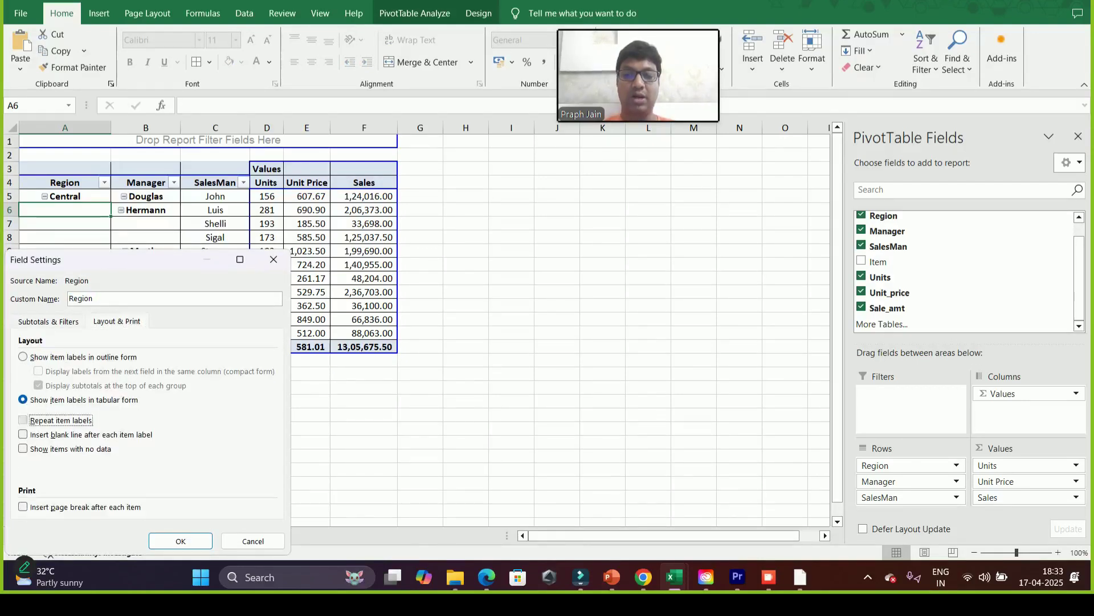
key("Return")
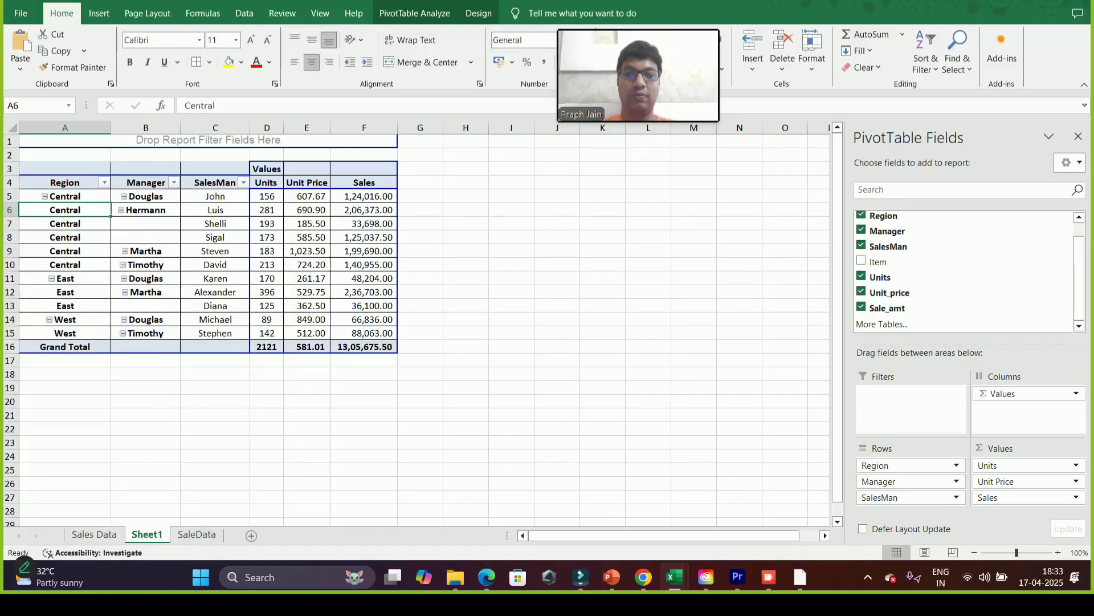
Turn on repeated item labels for the Manager field in its layout settings
right_click(144, 224)
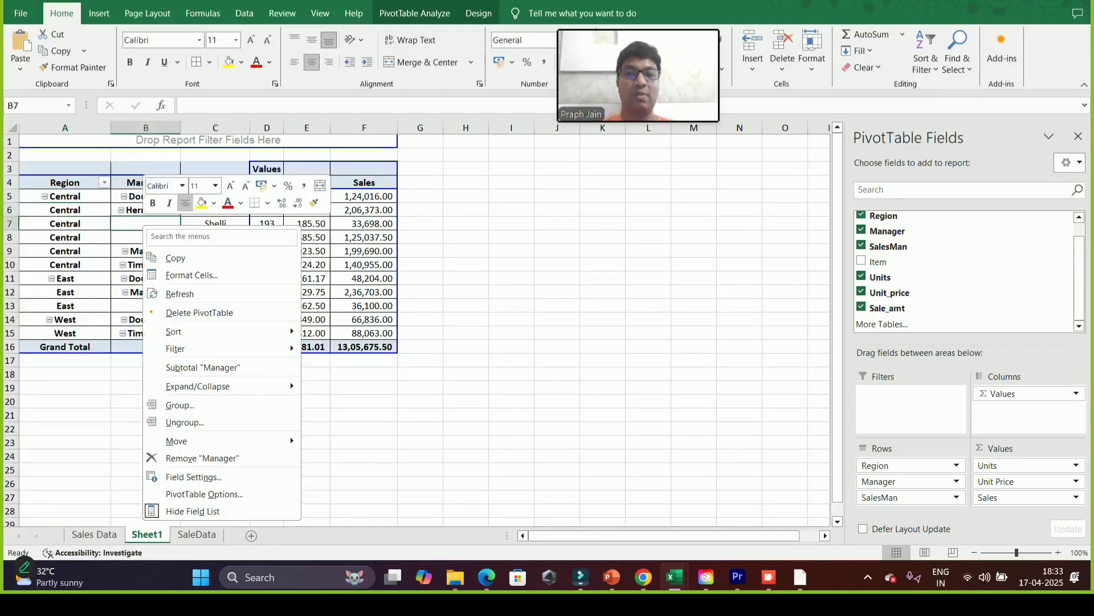
key("Return")
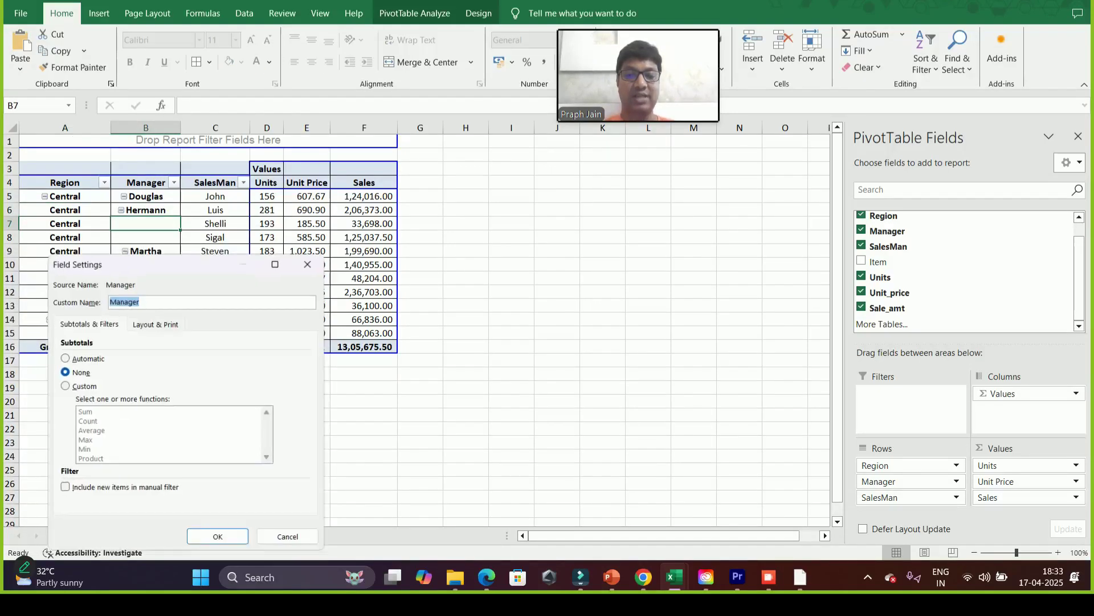
left_click(155, 321)
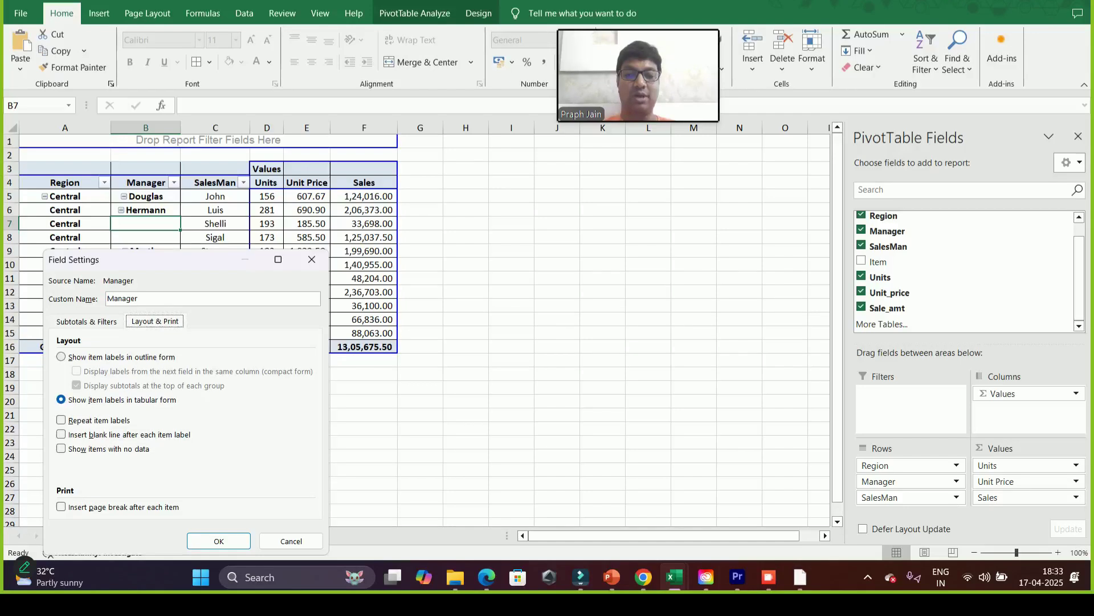
left_click(61, 420)
left_click(219, 541)
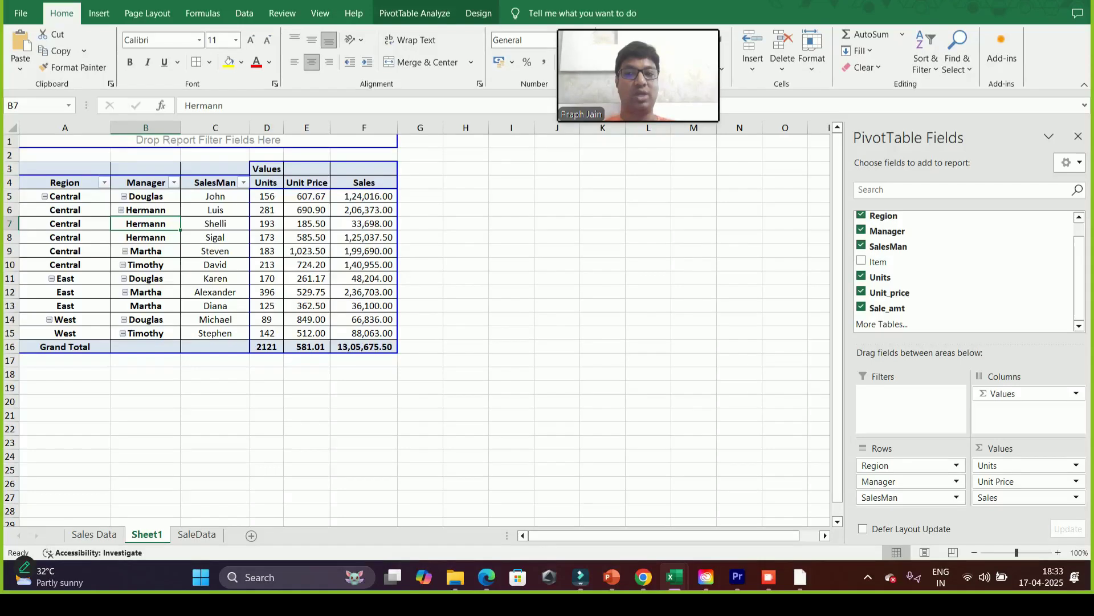
Collapse the West, East and Central regions in the PivotTable and expand them again
left_click(65, 182)
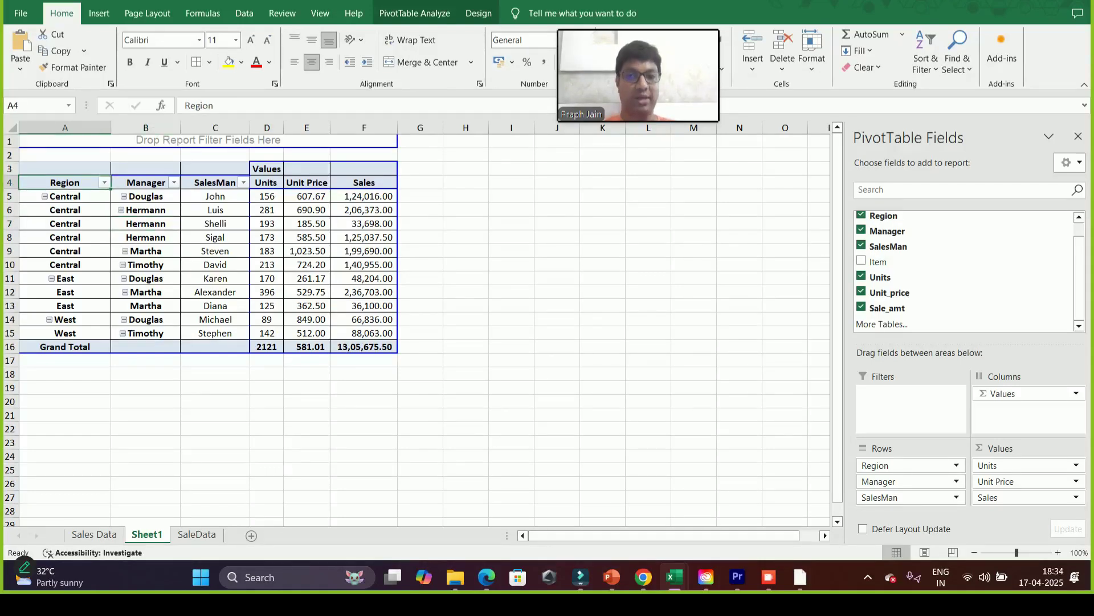
left_click(146, 251)
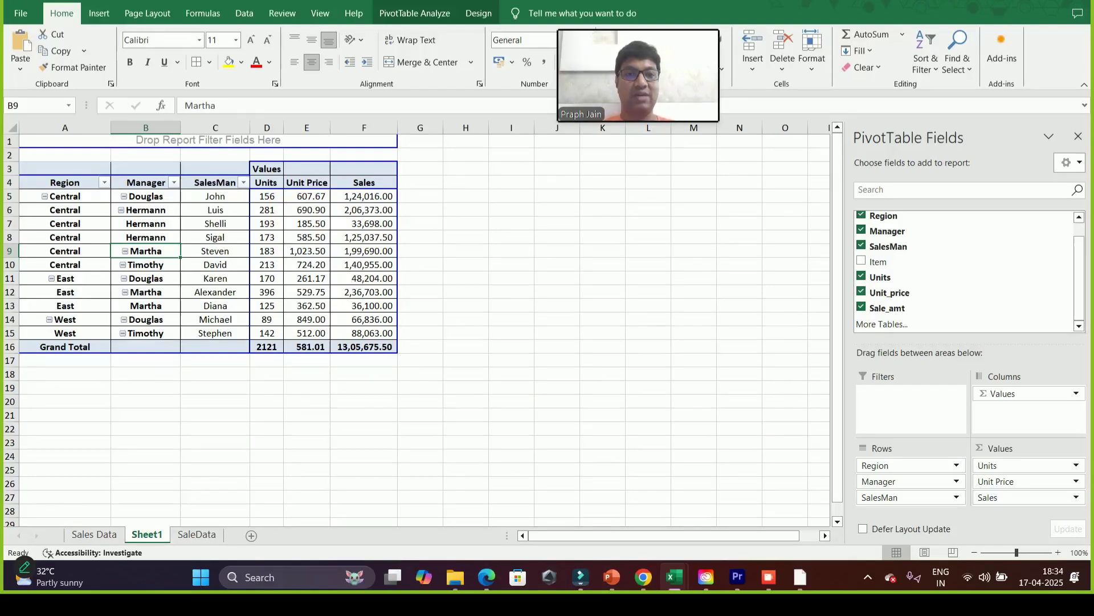
left_click(50, 320)
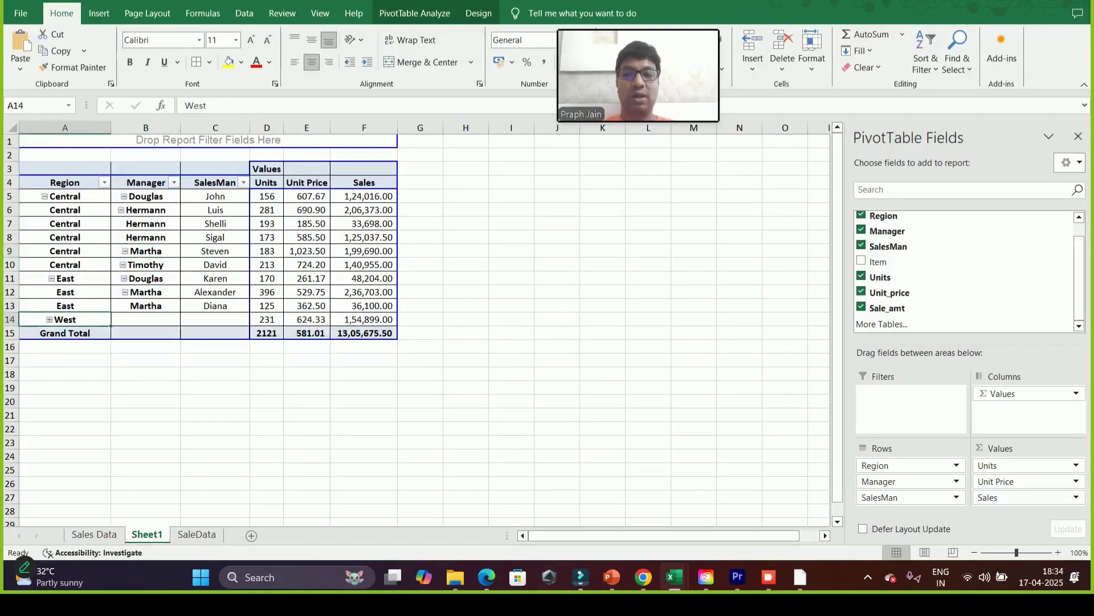
left_click(52, 279)
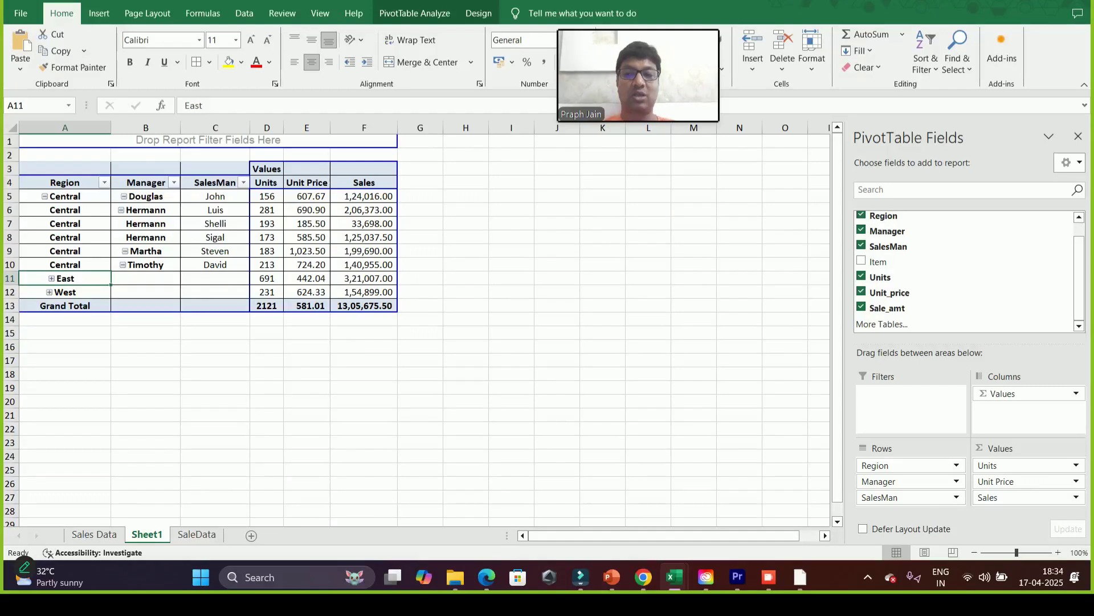
left_click(45, 196)
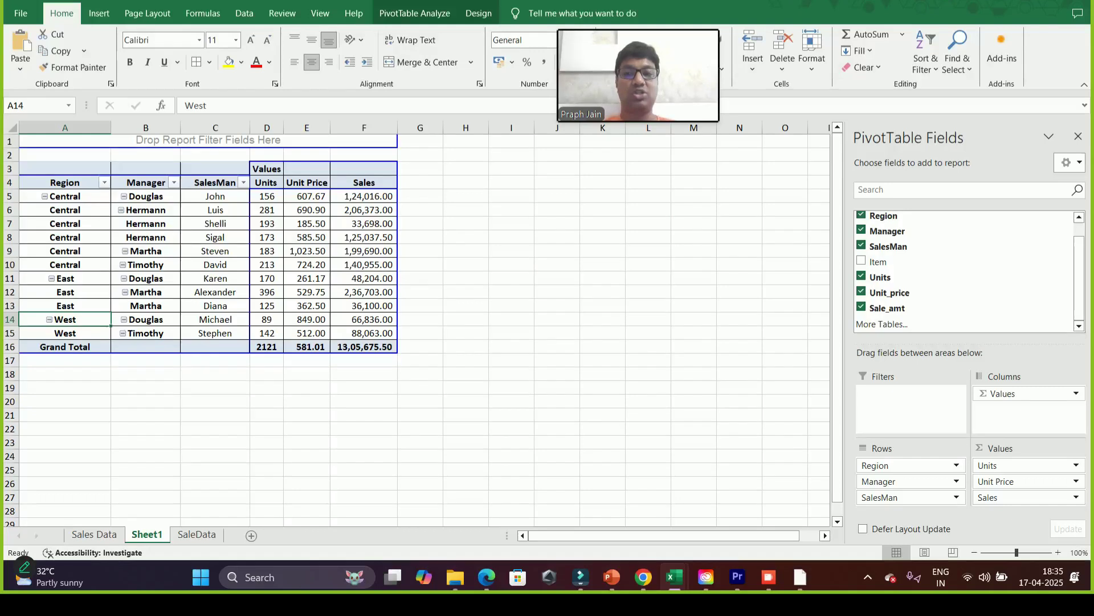
Collapse the salesman details under each manager in the PivotTable and expand them again
left_click(124, 196)
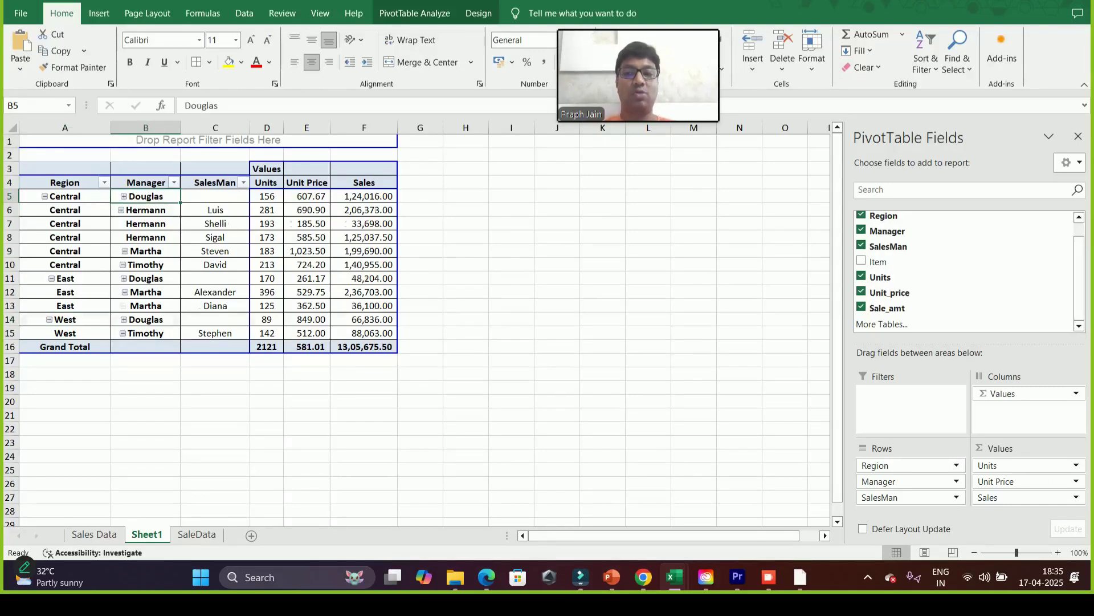
left_click(121, 210)
left_click(125, 223)
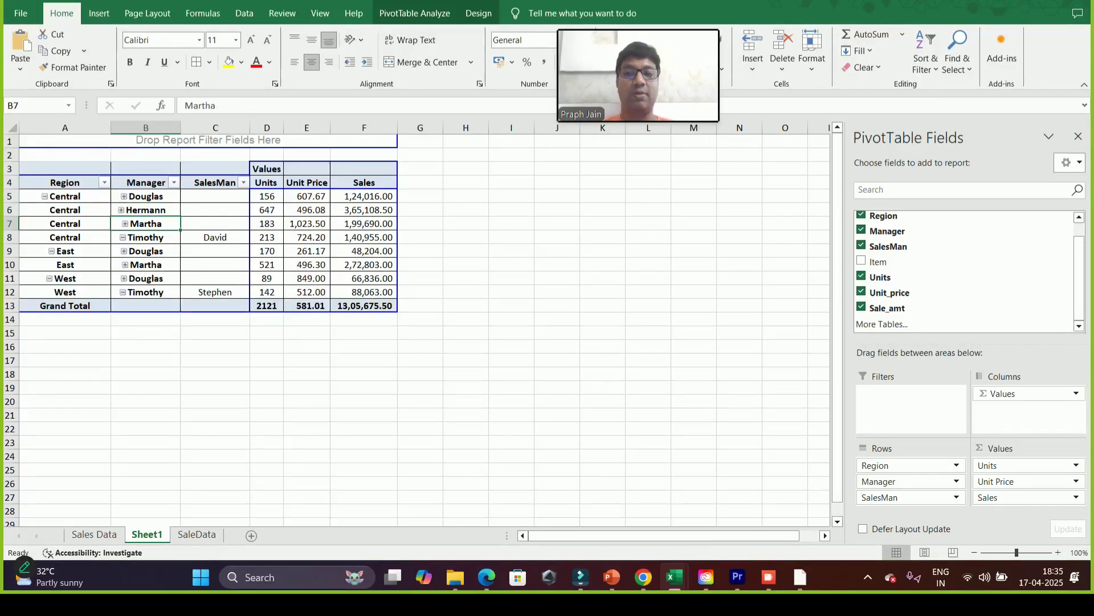
left_click(123, 237)
left_click(124, 251)
left_click(123, 237)
left_click(123, 251)
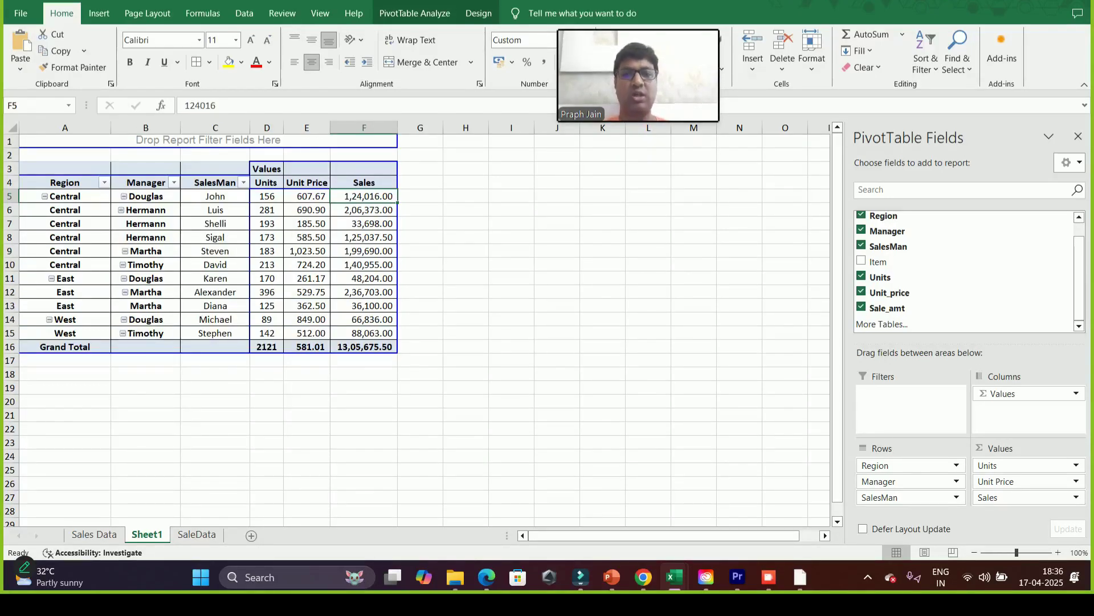
Show the Sales value field as % of Grand Total in the PivotTable
left_click_drag(365, 197, 365, 346)
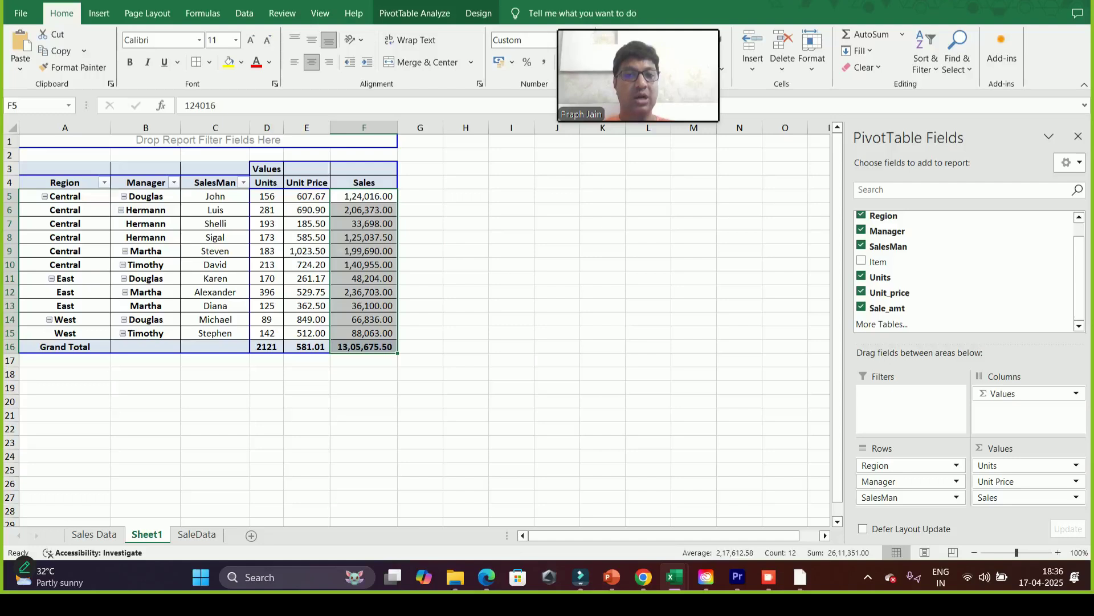
left_click(146, 223)
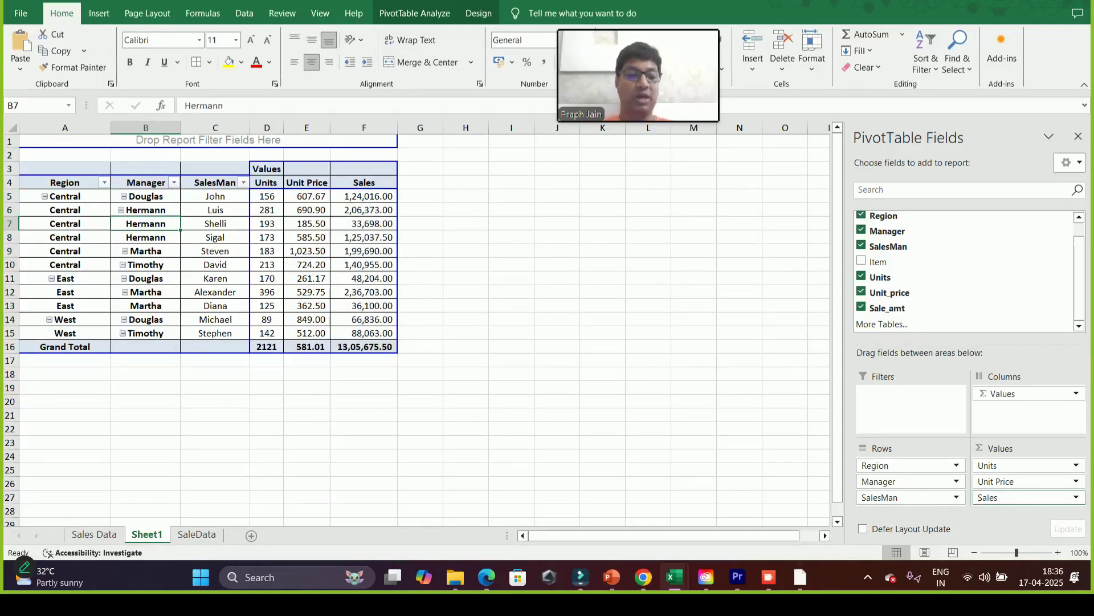
left_click(1026, 497)
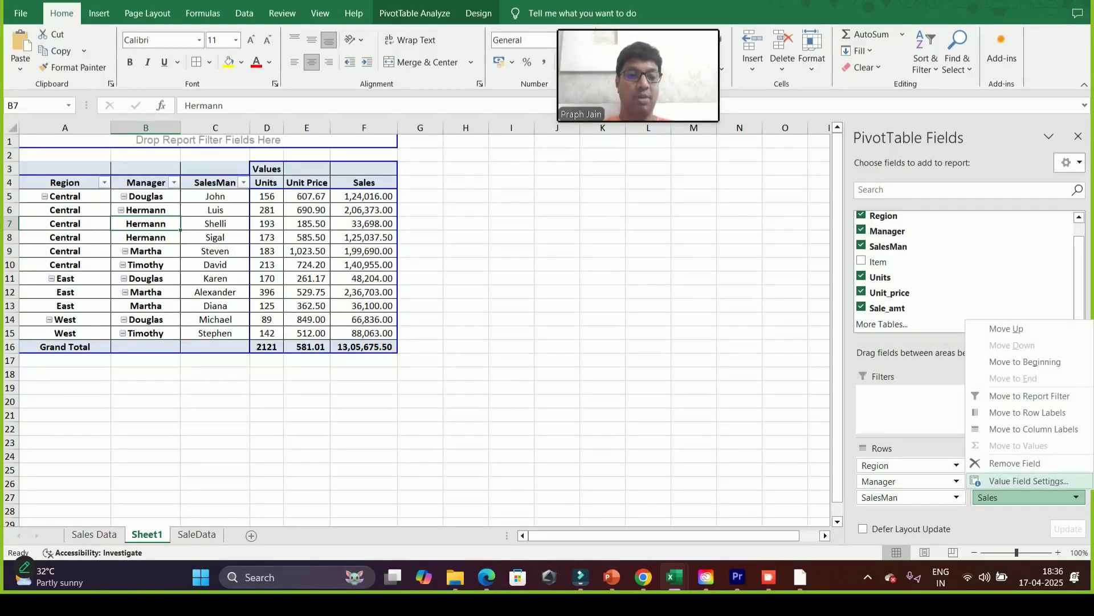
left_click(1029, 481)
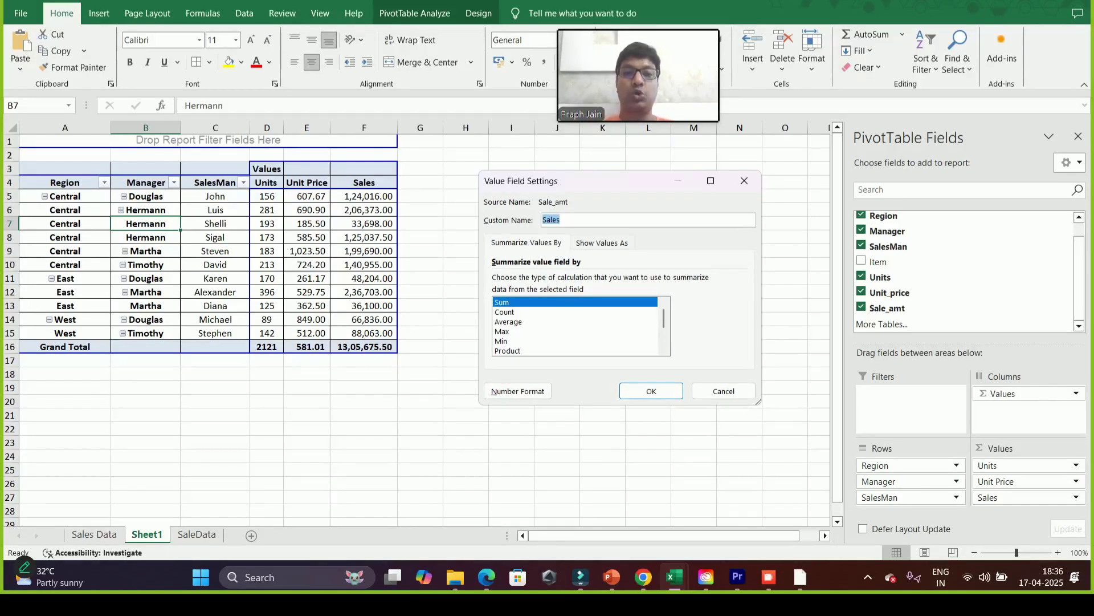
key("ctrl+Tab")
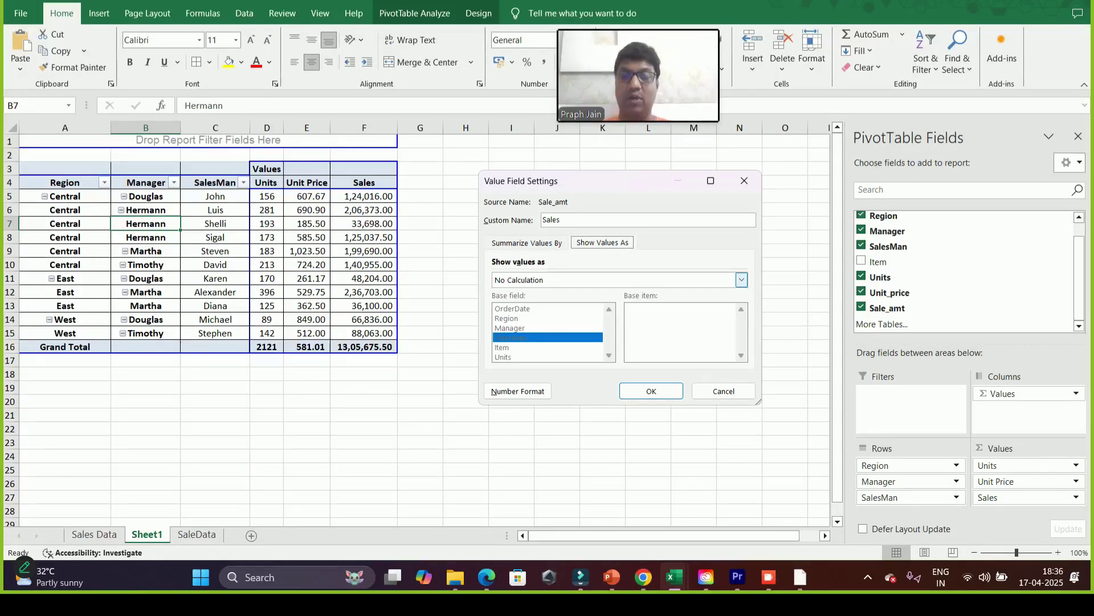
left_click(741, 279)
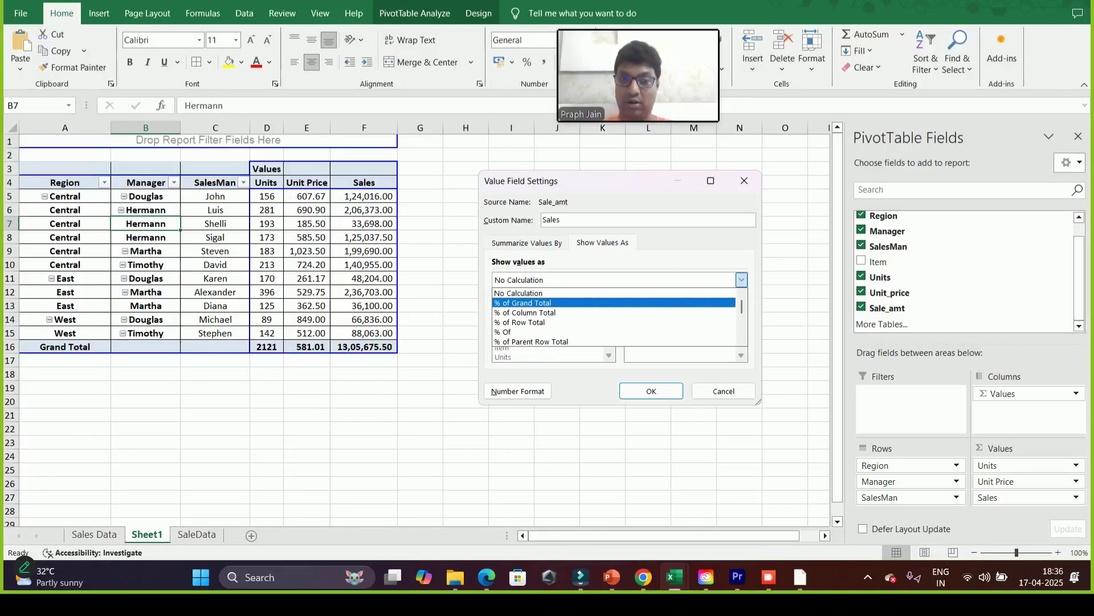
left_click(527, 303)
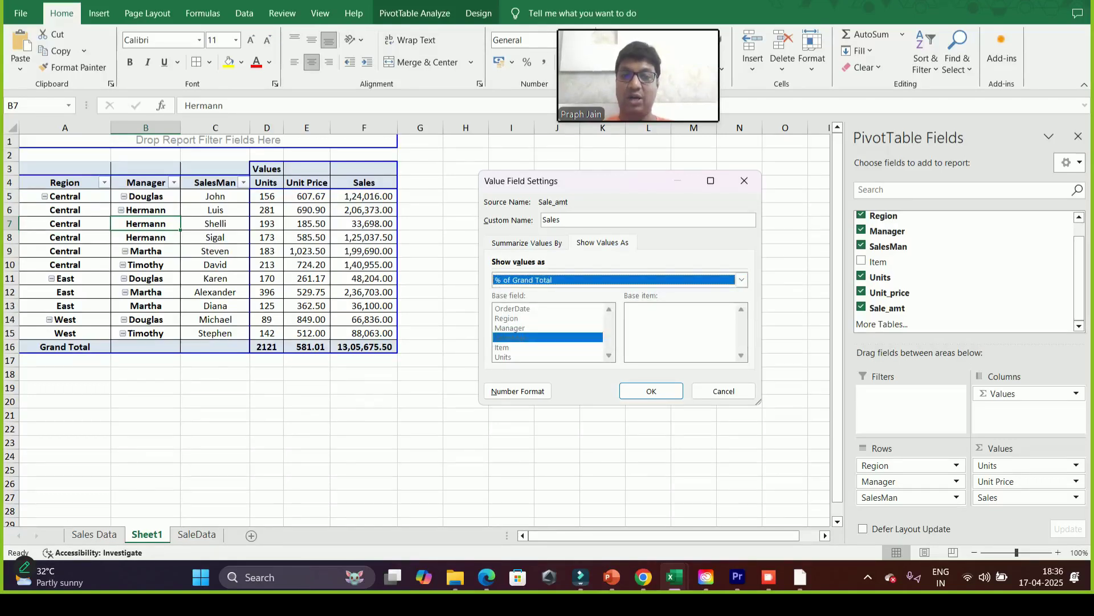
left_click(651, 391)
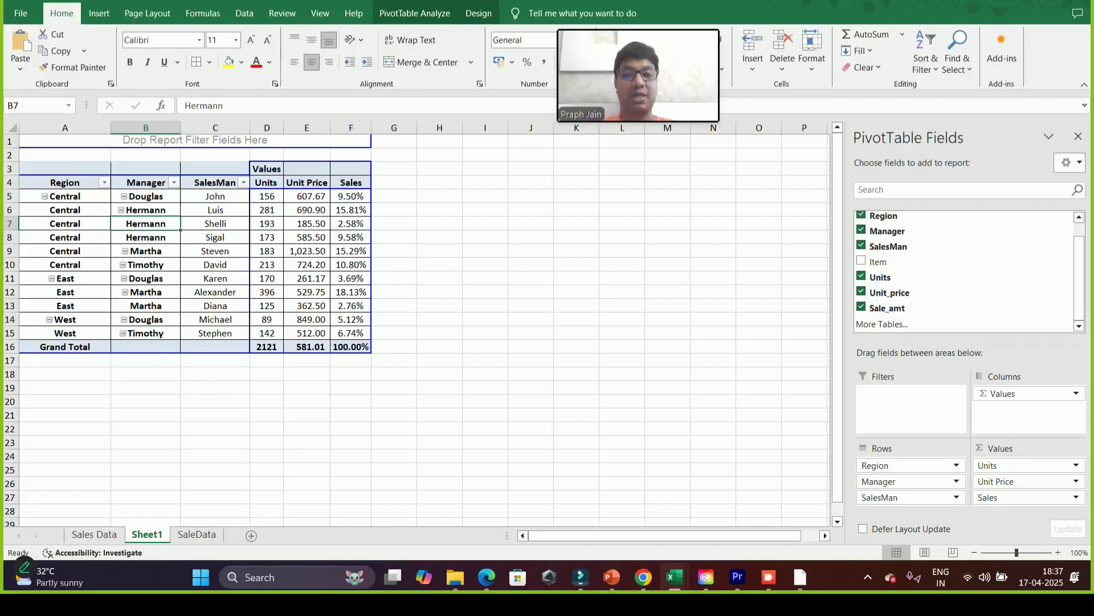
Add Sale_amt to the PivotTable values again so sales amounts stand beside the percentage column, and compare the two Sales columns
mouse_move(351, 197)
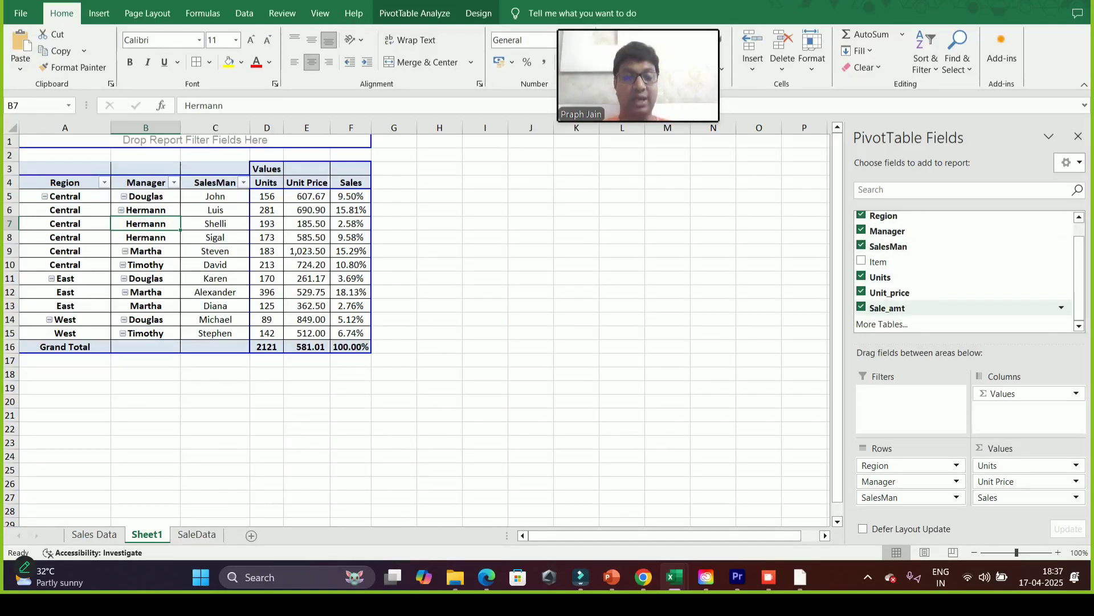
left_click_drag(887, 308, 1026, 504)
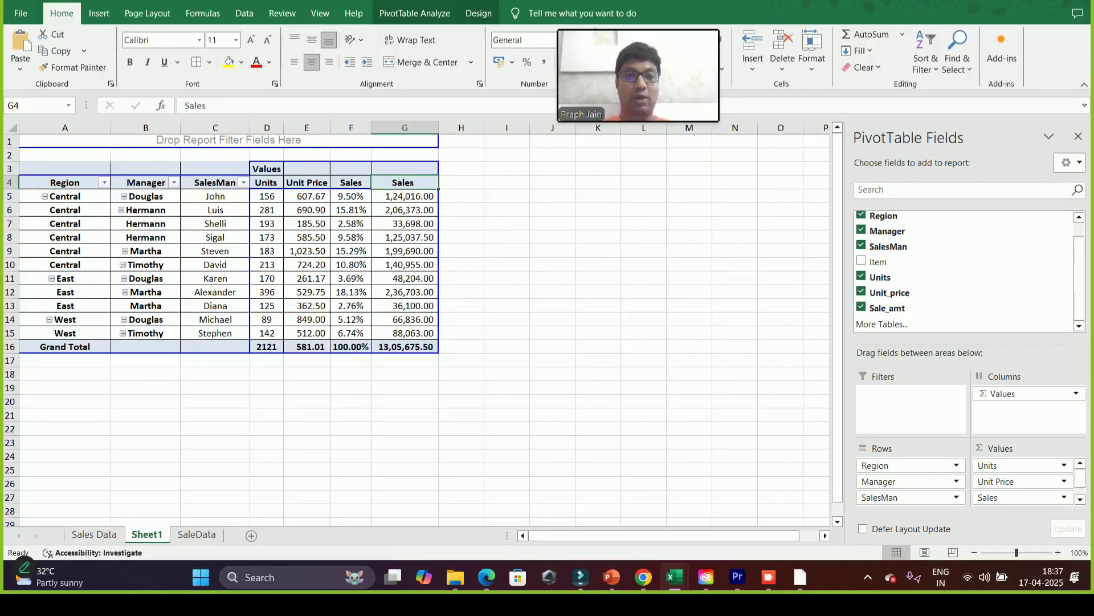
left_click_drag(350, 183, 351, 346)
left_click_drag(404, 183, 405, 347)
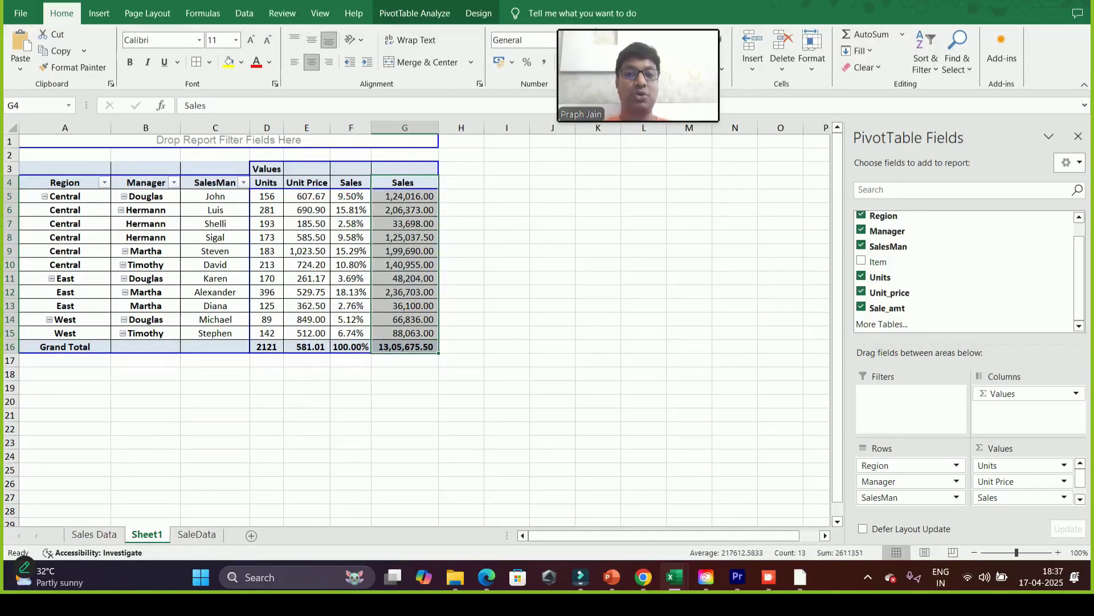
Show the Units value field as % of Grand Total and add Units to the values again as a plain sum ahead of it
left_click(1021, 465)
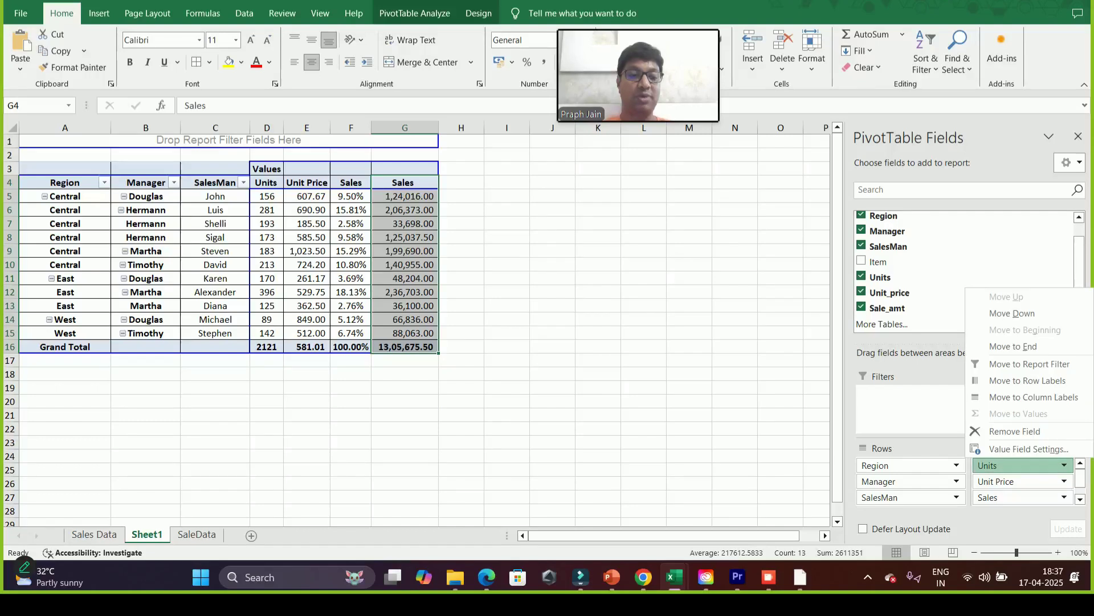
left_click(1020, 449)
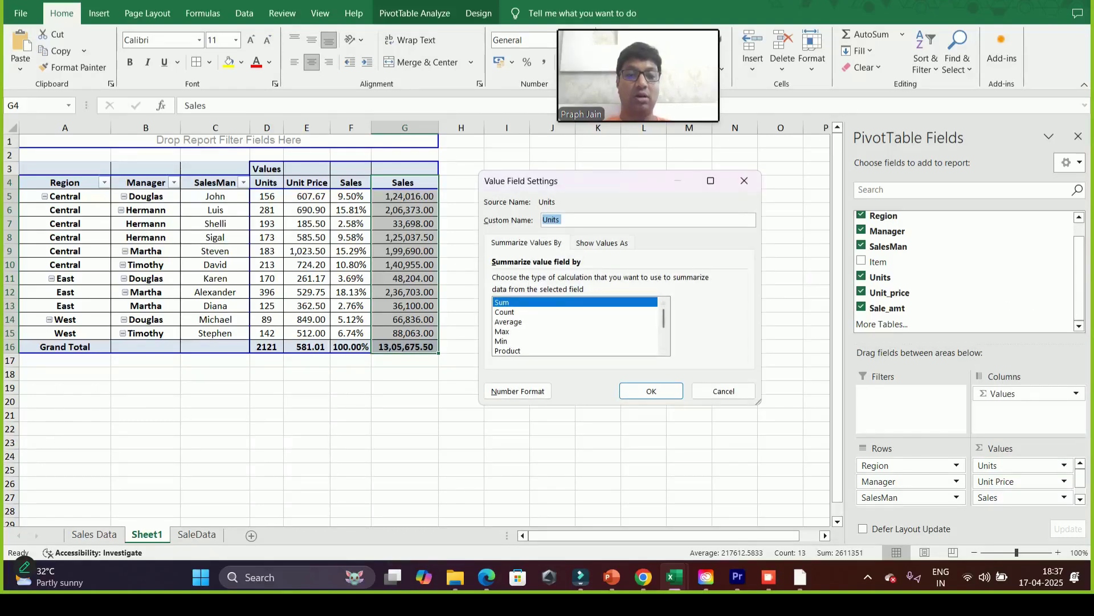
left_click(602, 243)
left_click(741, 280)
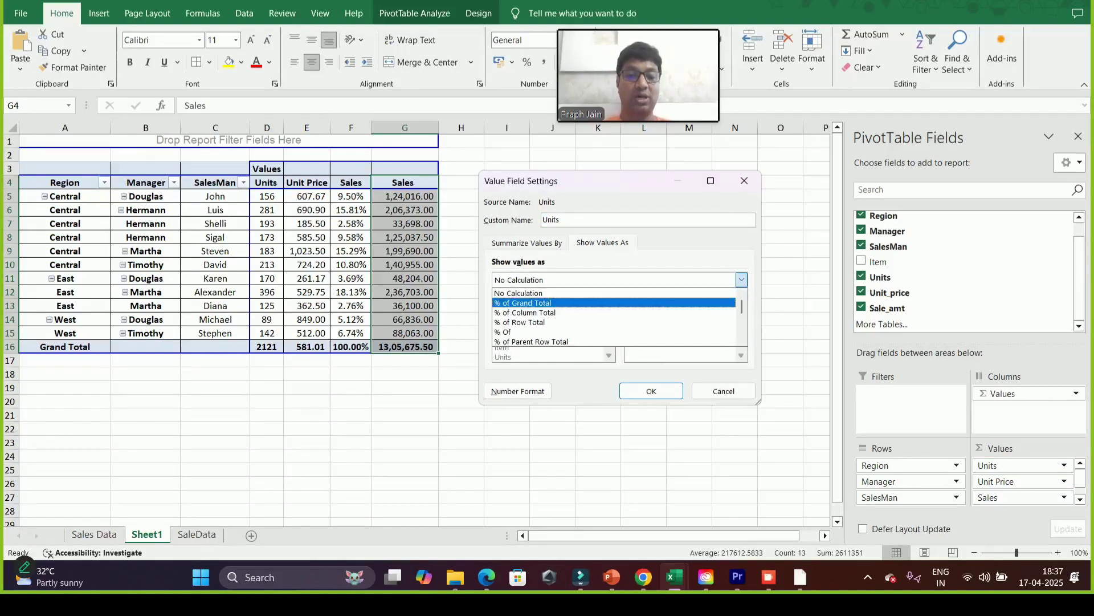
left_click(530, 303)
left_click(651, 391)
left_click_drag(881, 277, 1014, 461)
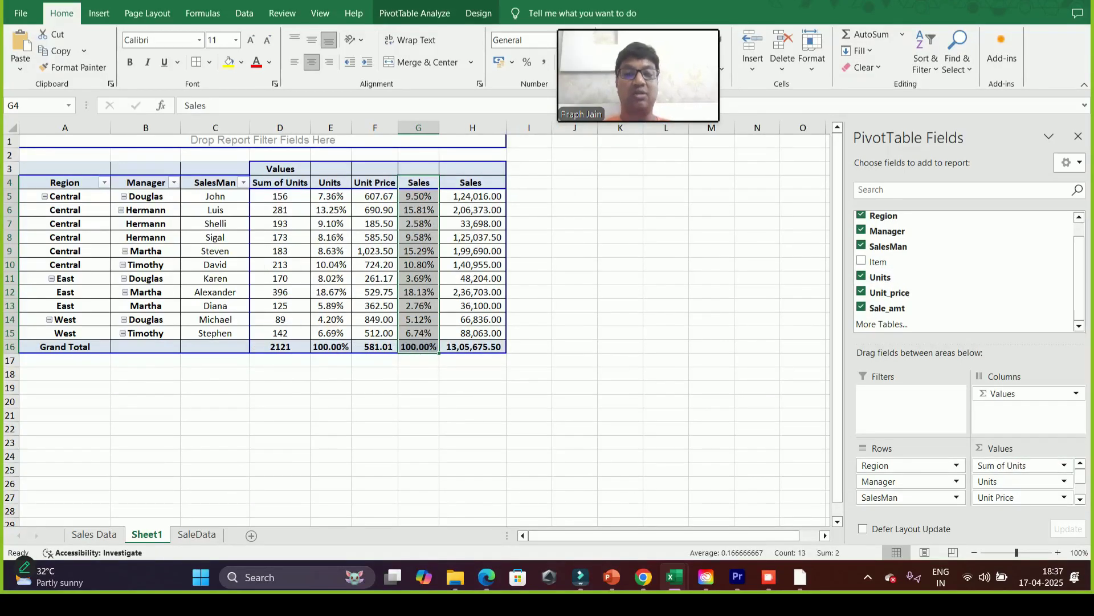
left_click(575, 237)
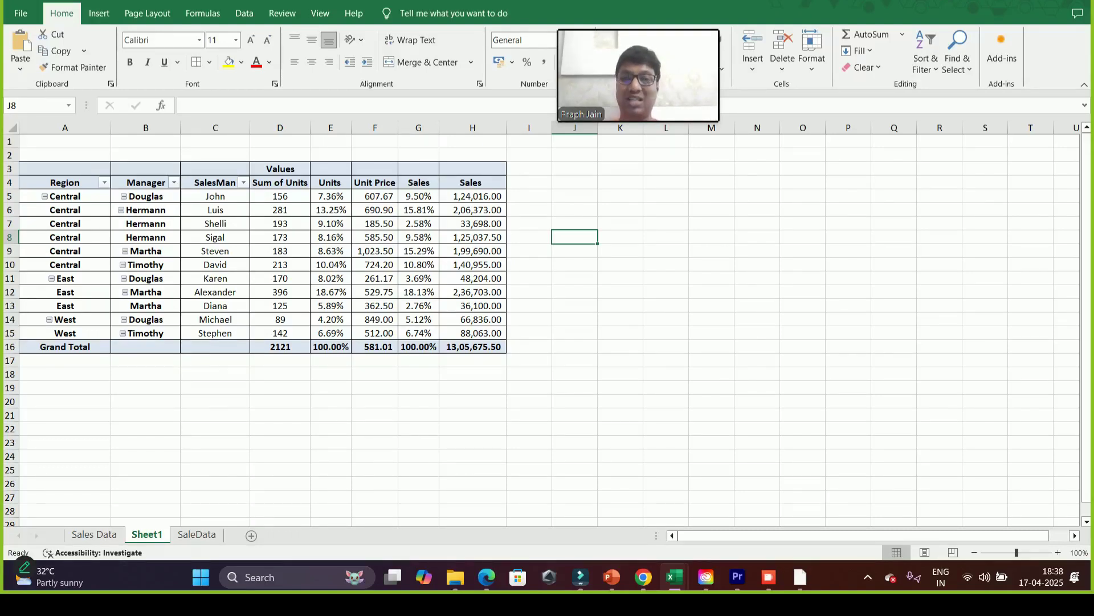
left_click(105, 182)
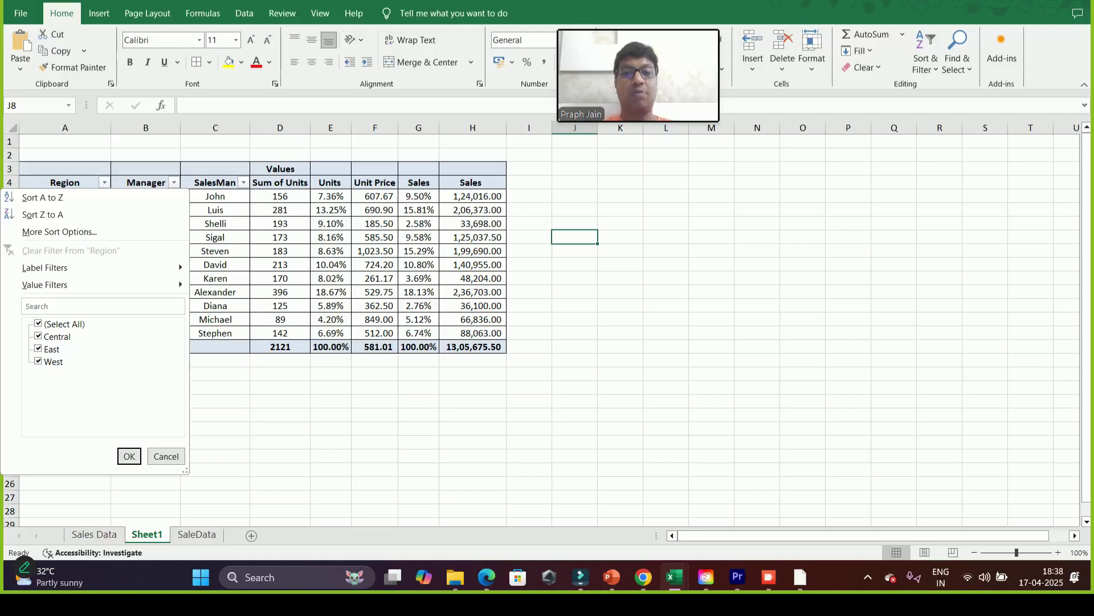
key("Escape")
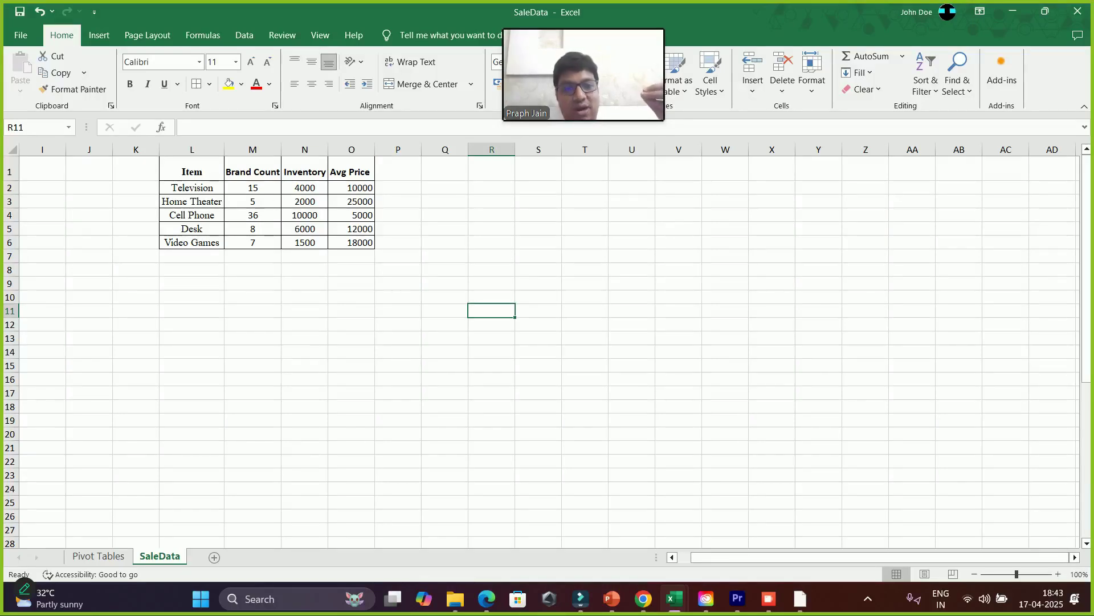
Enter the lookup item Desk in cell R2 of the SaleData sheet
left_click(491, 187)
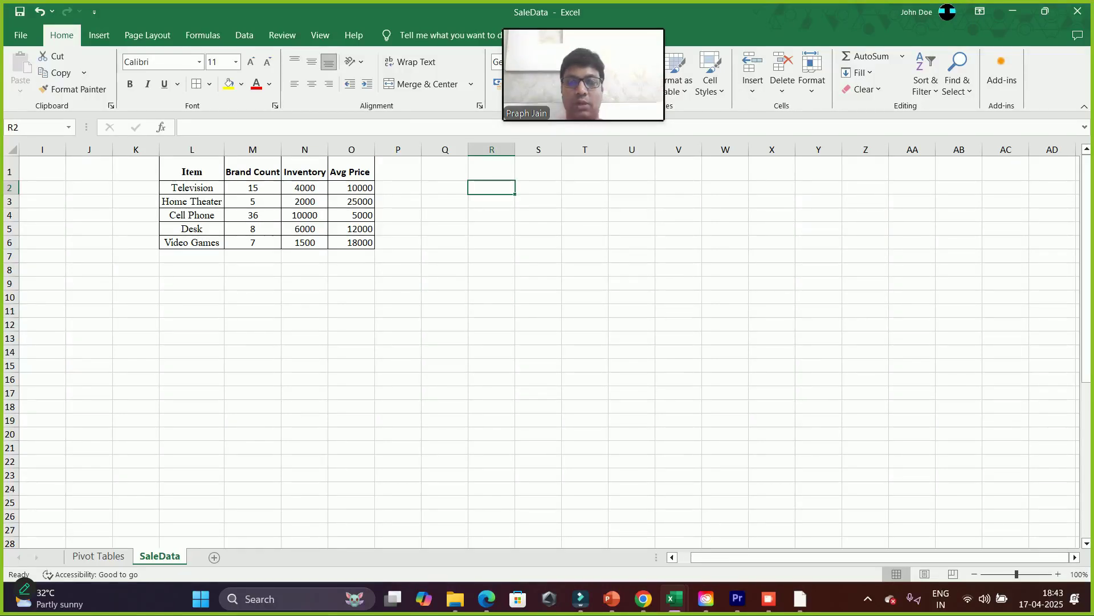
type("Desk")
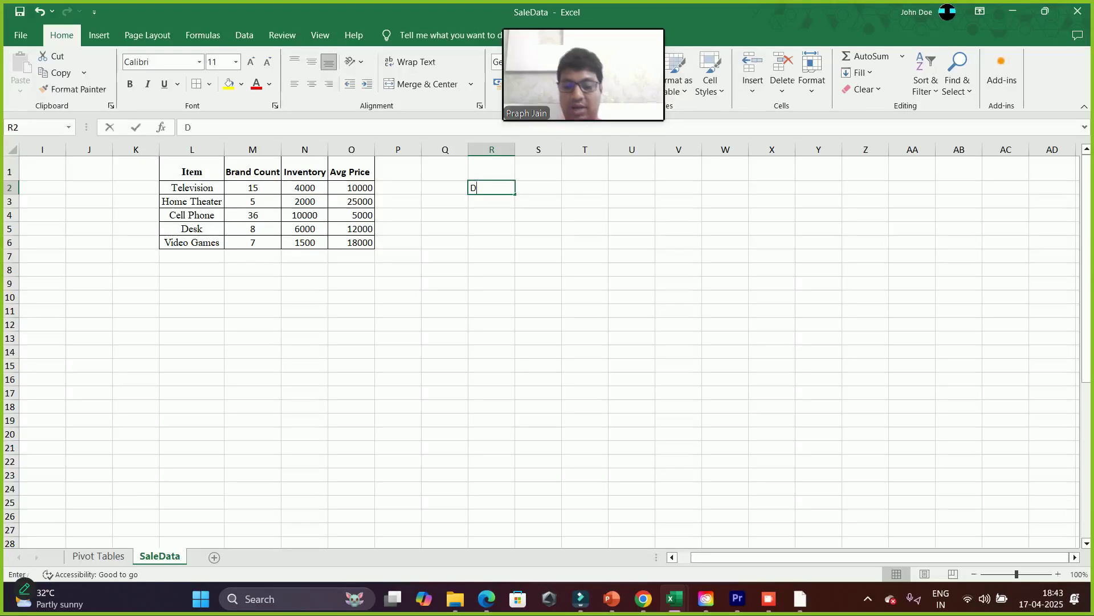
key("Tab")
Copy the Brand Count, Inventory and Avg Price headers from M1:O1 to S1:U1 and auto-fit column S
key("Up")
key("Left")
key("Left")
key("Left")
key("Left")
key("shift+Left")
key("shift+Left")
key("ctrl+c")
key("Right")
key("Right")
key("Right")
key("Right")
key("Down")
key("Up")
key("ctrl+v")
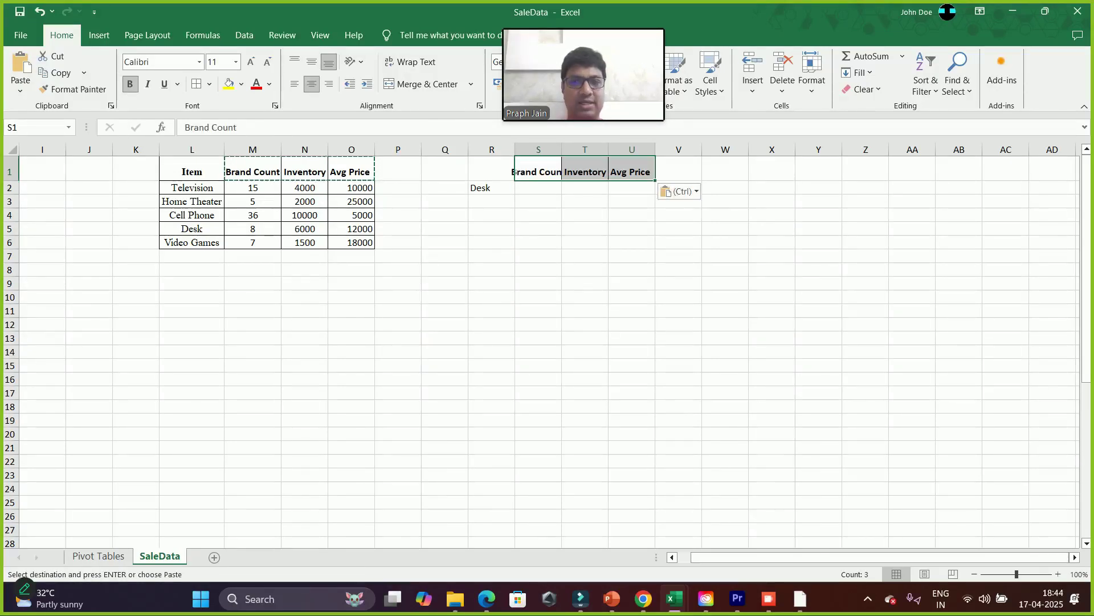
left_click(252, 229)
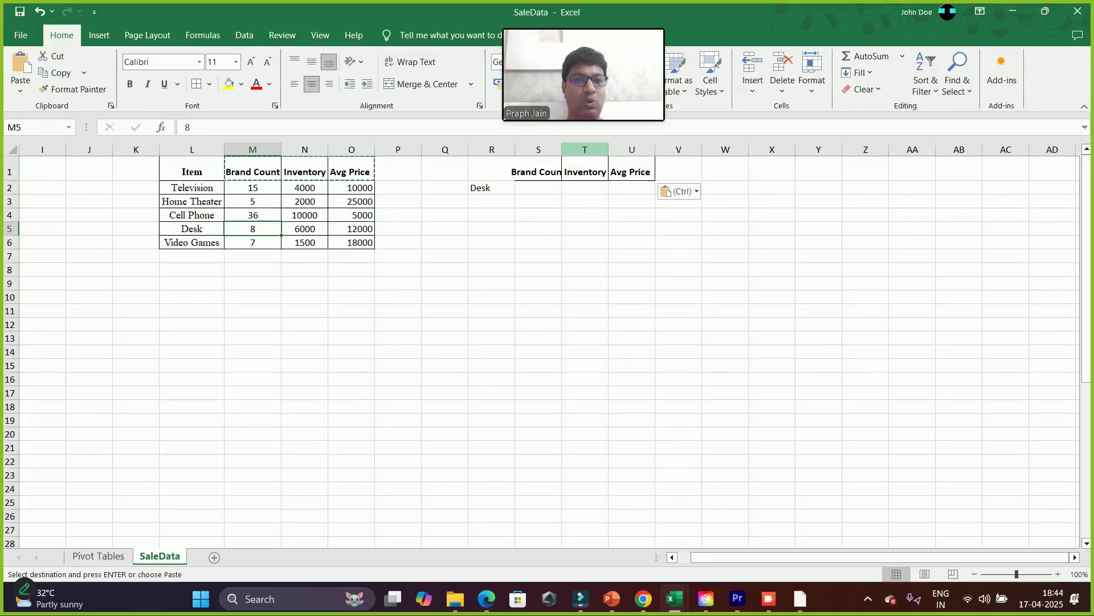
double_click(561, 150)
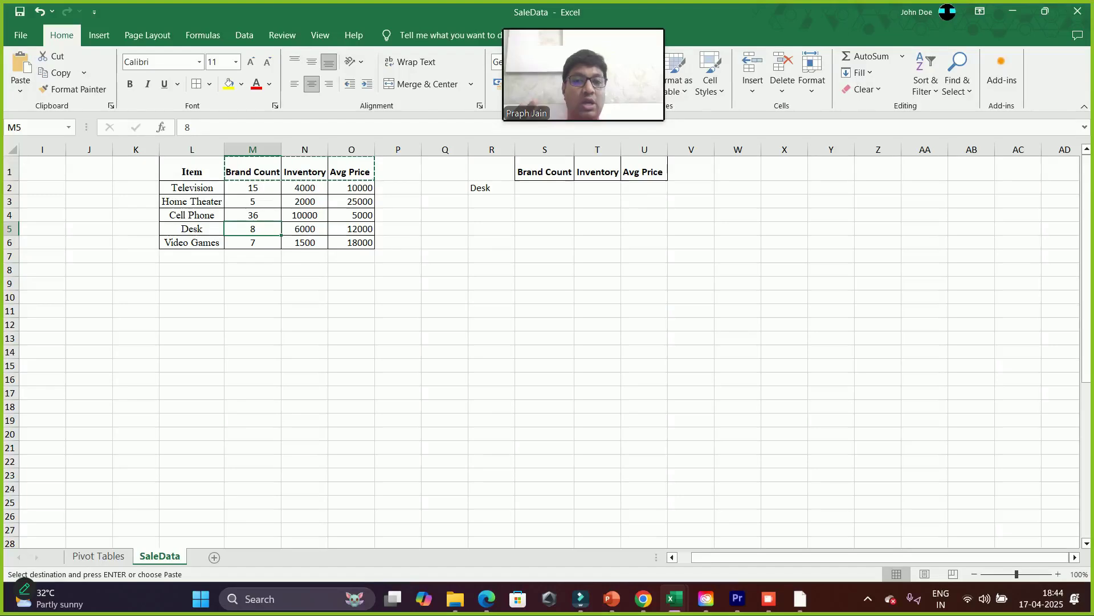
Paste a transposed copy of the item table L1:O6 at L13, and undo the paste
left_click_drag(192, 172, 351, 242)
key("ctrl+c")
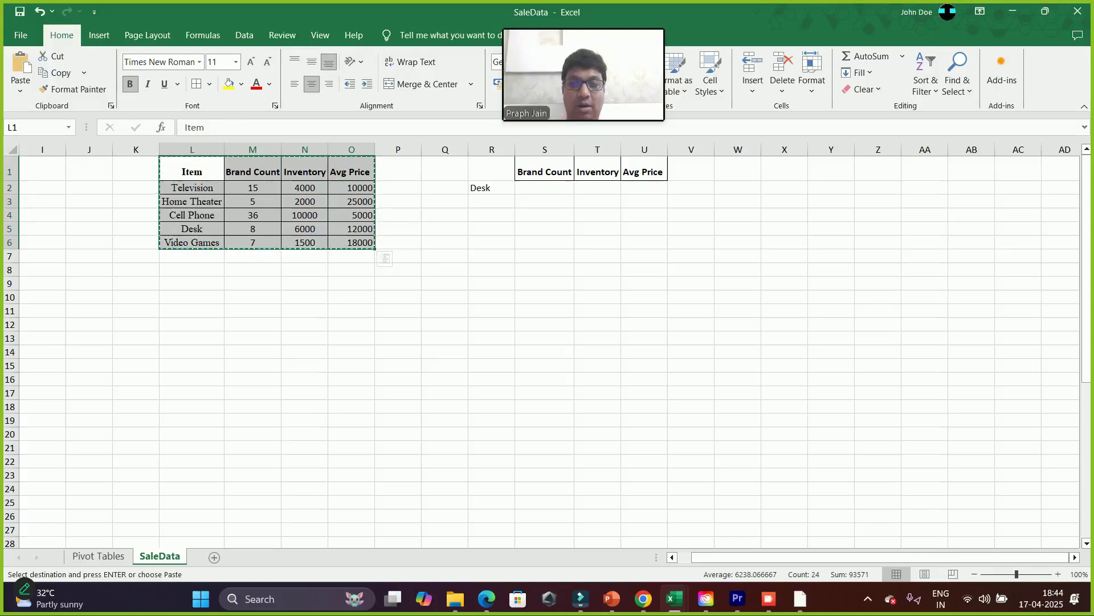
left_click(182, 338)
right_click(183, 338)
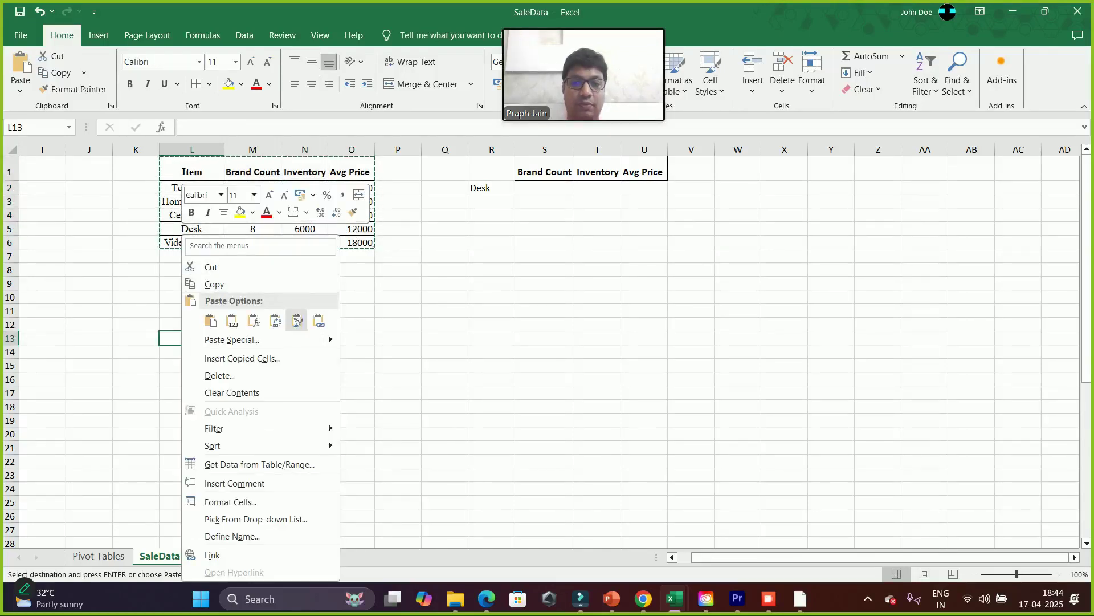
left_click(297, 320)
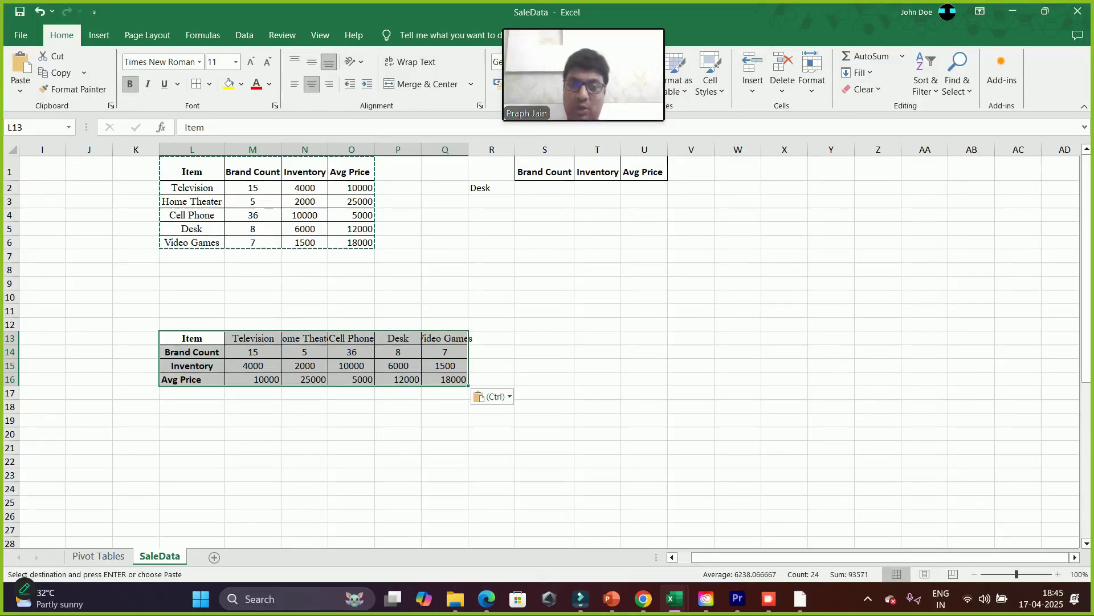
key("ctrl+z")
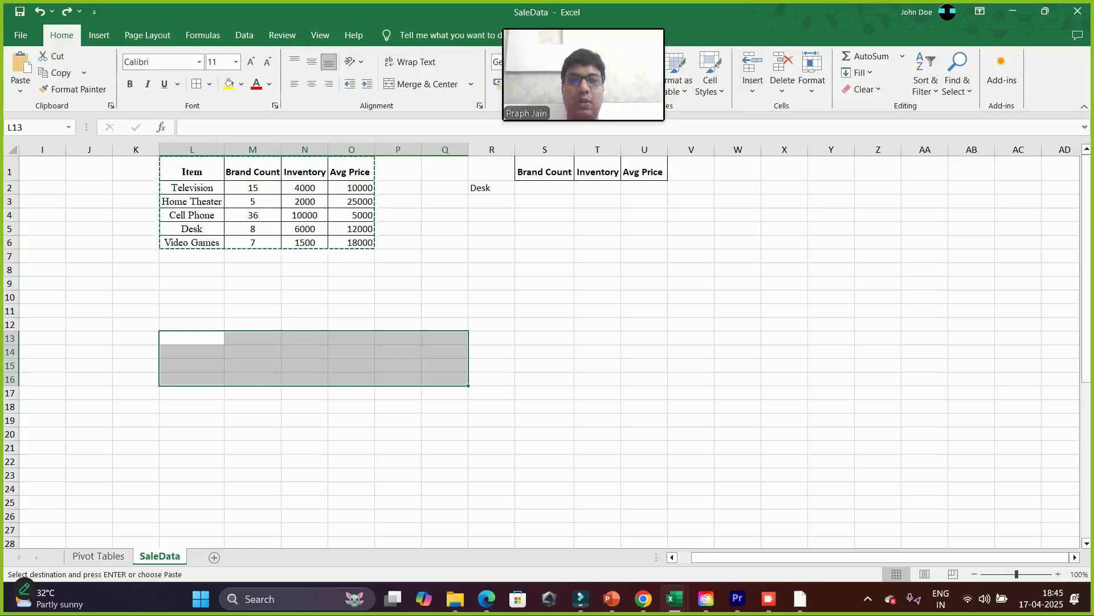
left_click(544, 188)
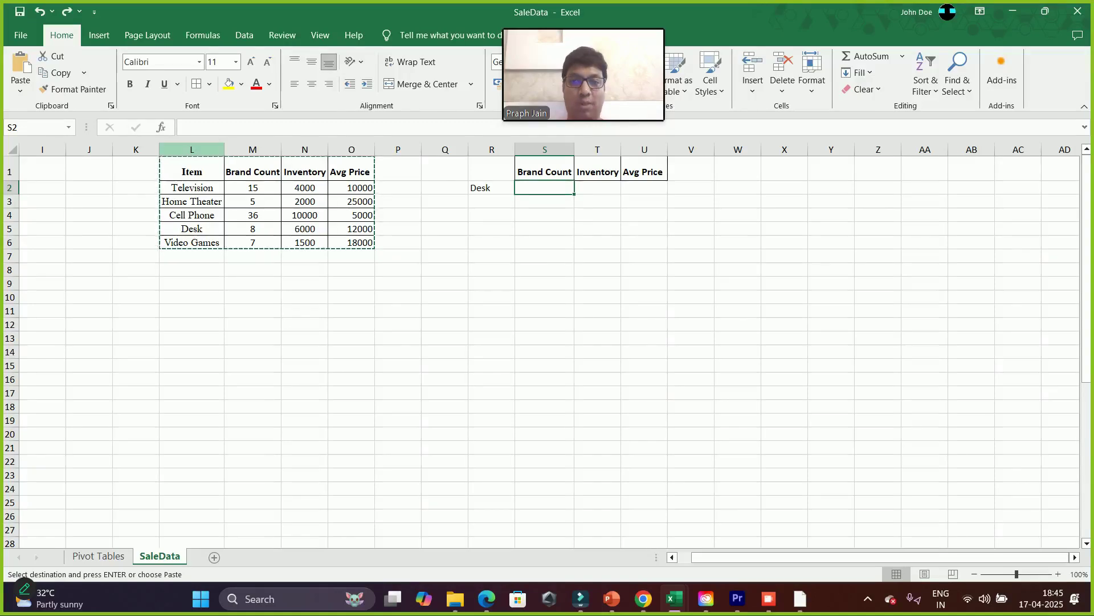
left_click(191, 149)
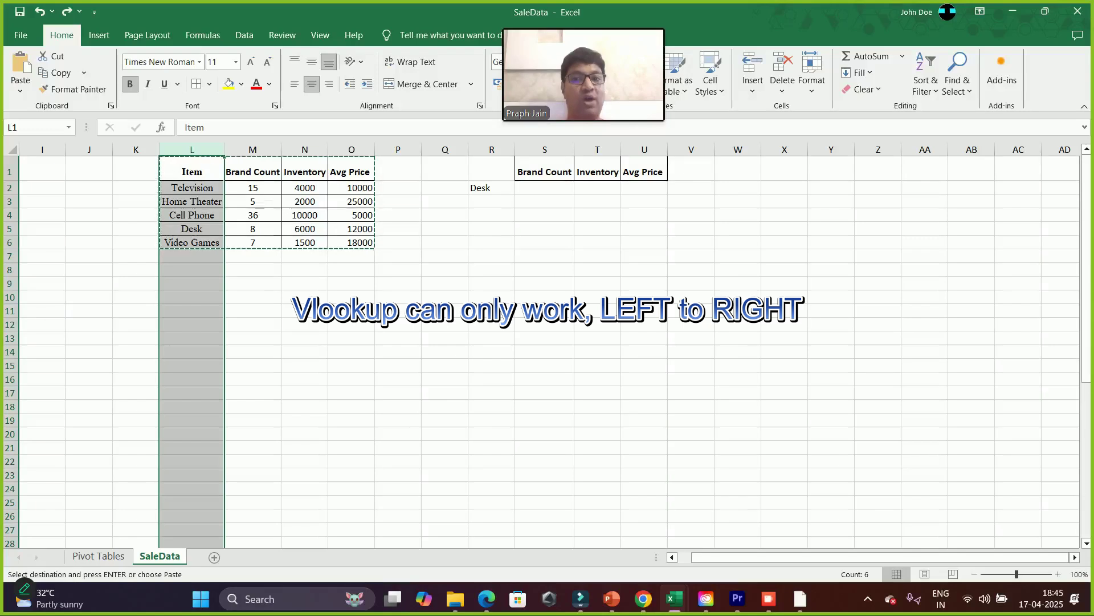
Move the Avg Price column from O1:O6 to K1:K6, ahead of the Item column, and undo the move
left_click(253, 172)
key("Right")
key("Right")
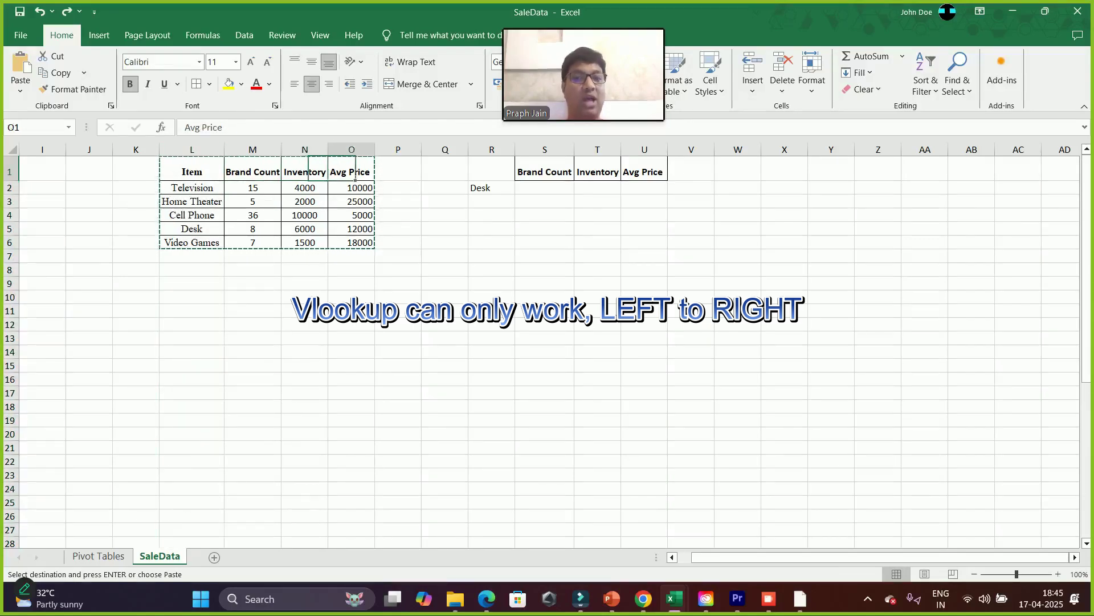
key("shift+Down")
key("shift+Down")
key("shift+Down")
key("shift+Down")
key("shift+Down")
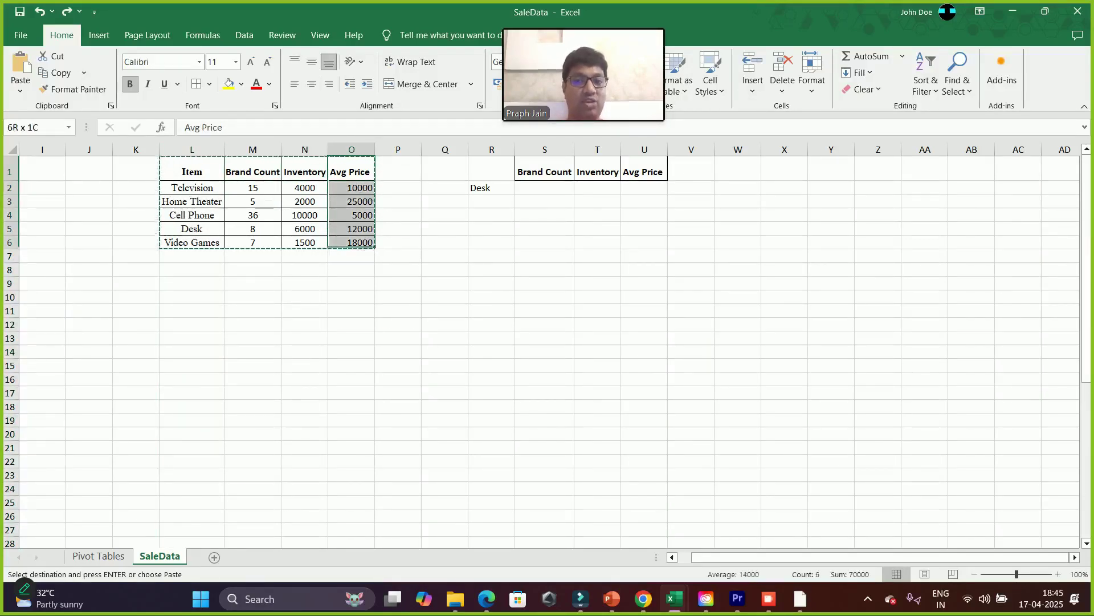
key("Escape")
key("ctrl+x")
key("Left")
key("Left")
key("Left")
key("Left")
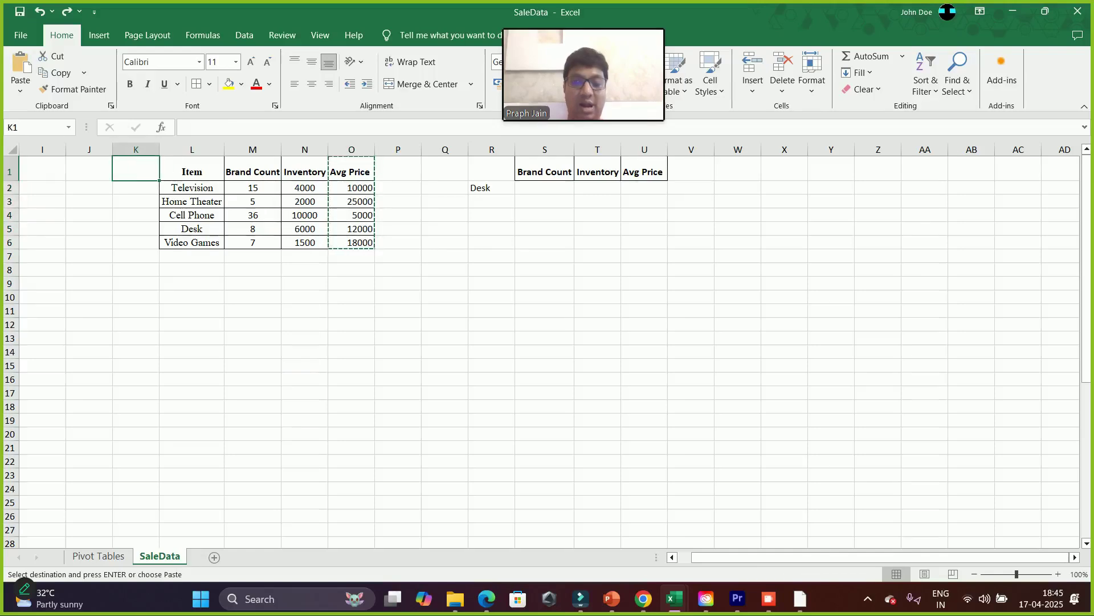
key("ctrl+v")
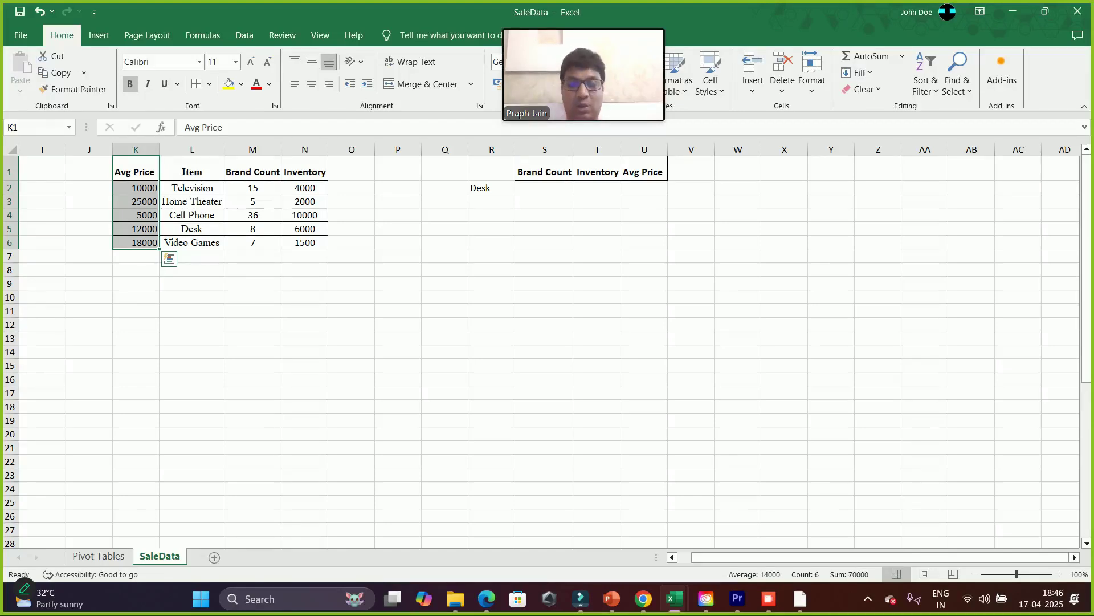
key("ctrl+z")
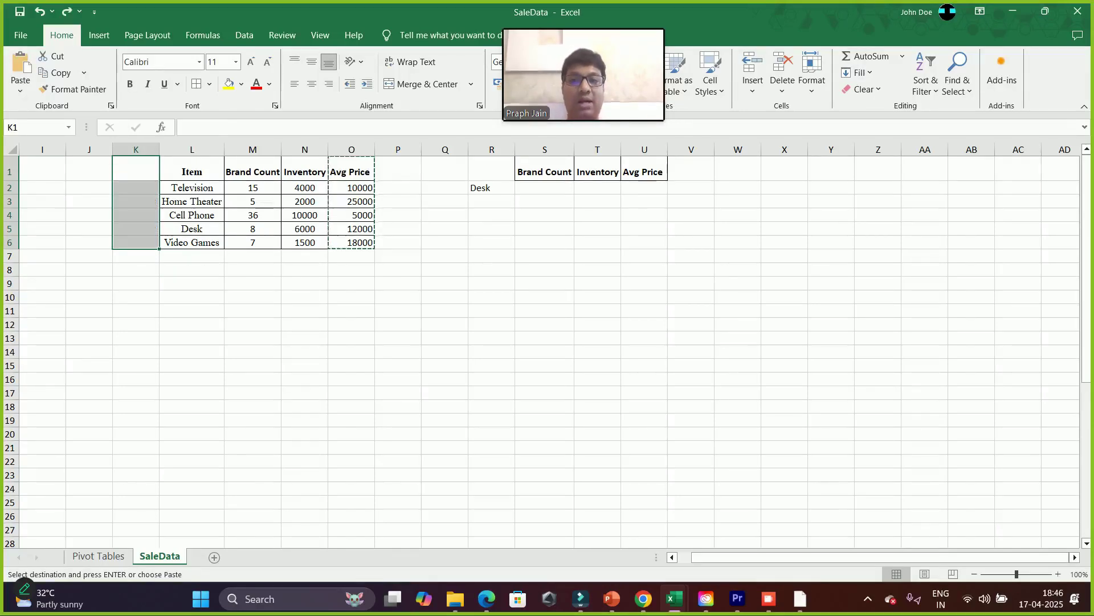
key("Right")
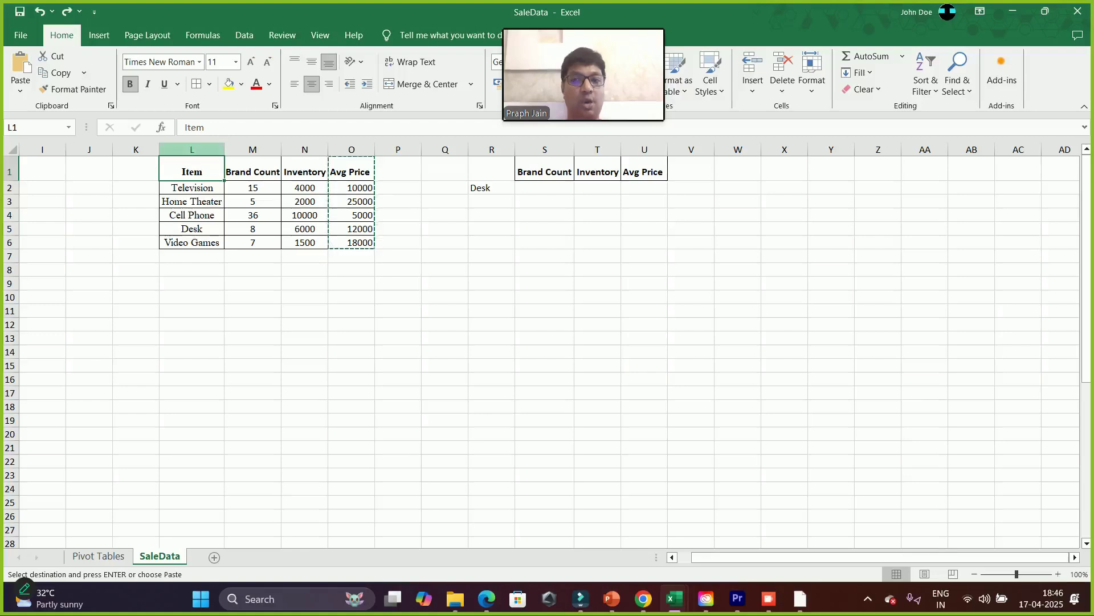
key("ctrl+space")
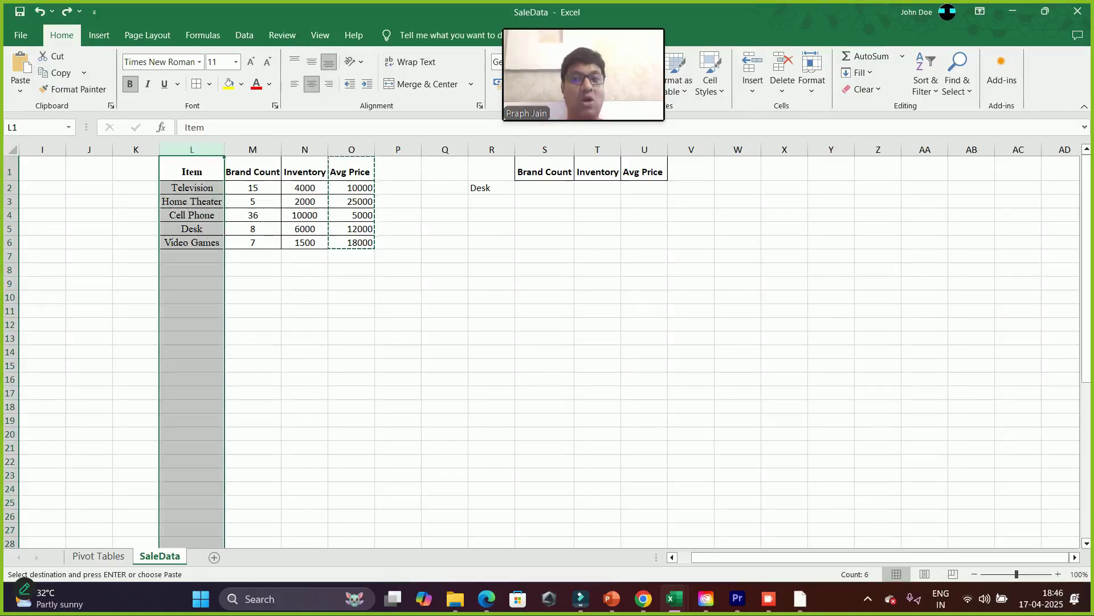
key("Right")
key("shift+Right")
key("shift+Right")
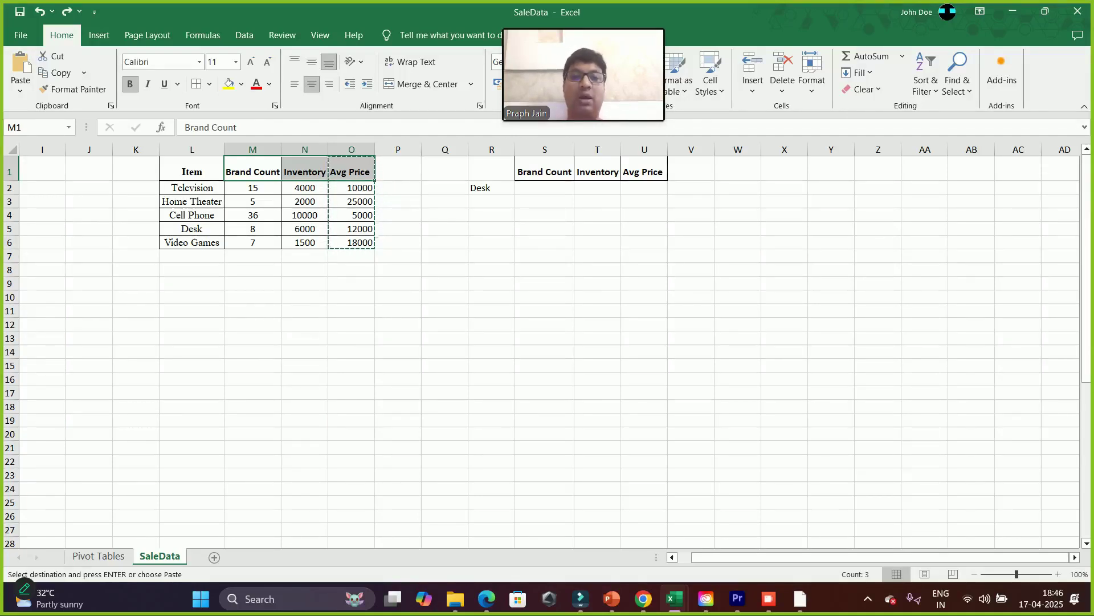
Start a VLOOKUP formula in S2 under Brand Count, using R2 as the lookup value
left_click(545, 188)
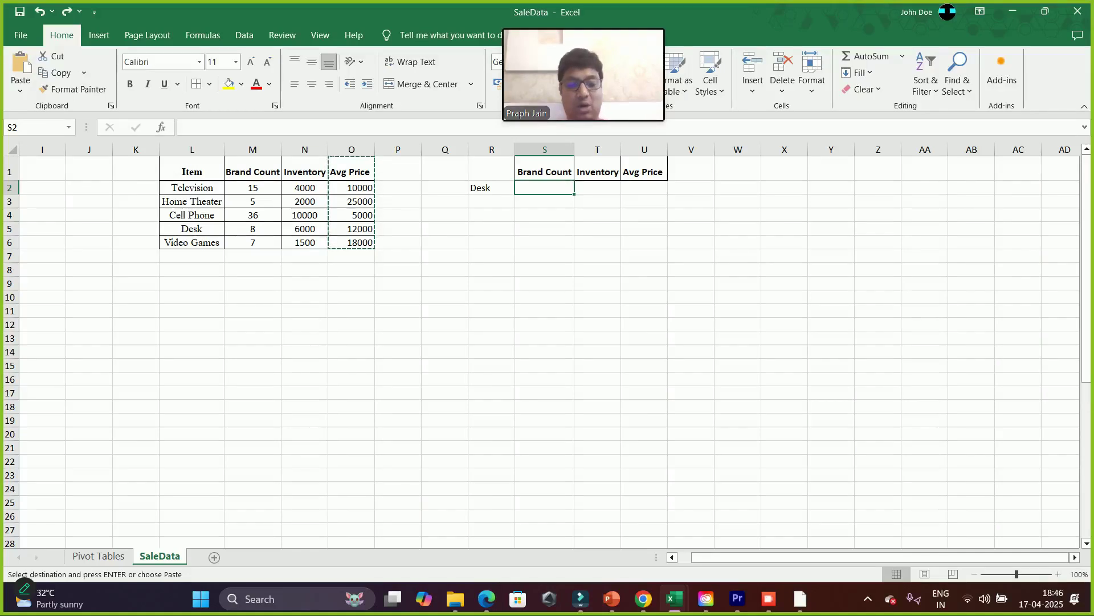
type("=vlookup")
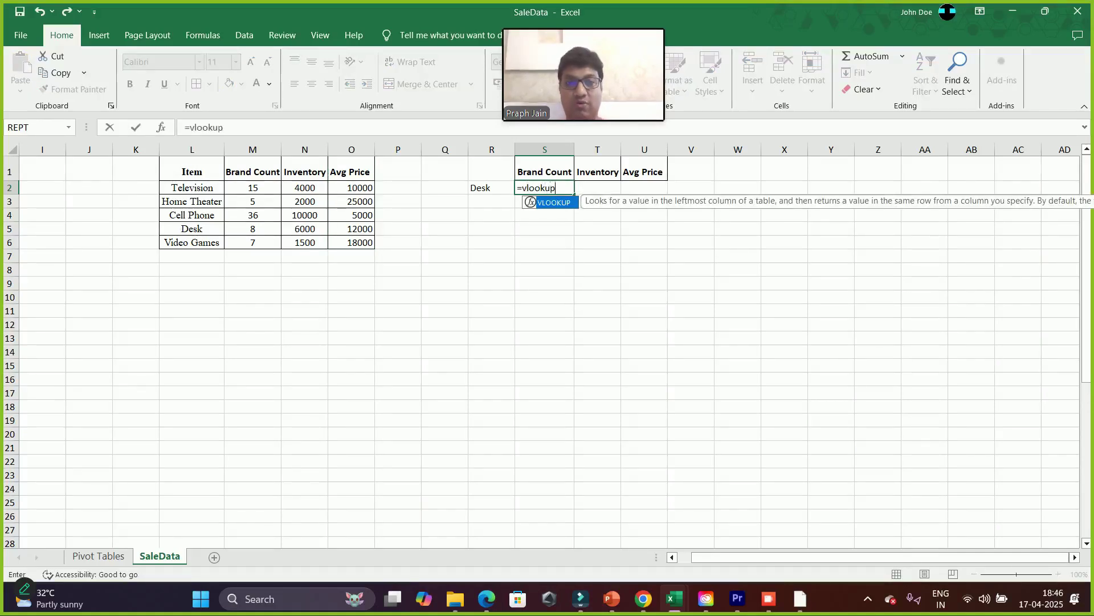
type("(")
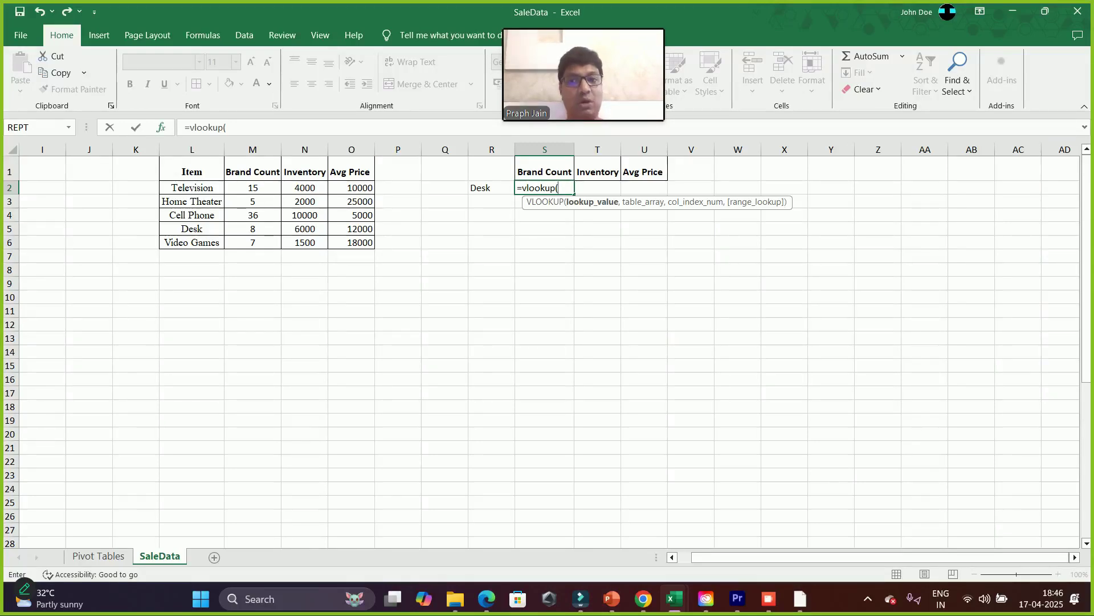
key("ctrl+a")
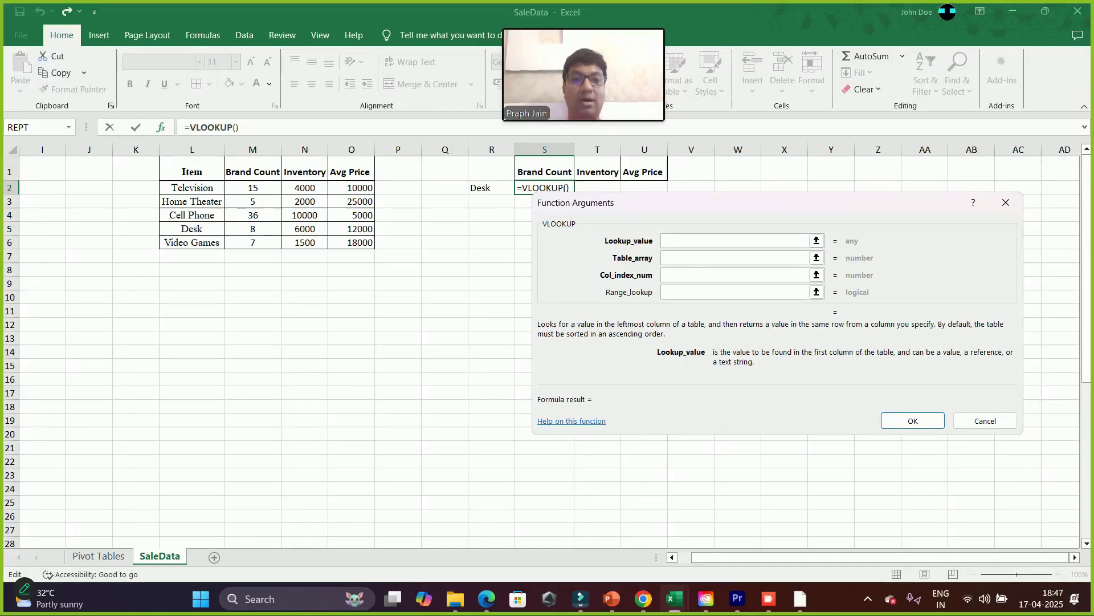
left_click(492, 187)
key("Tab")
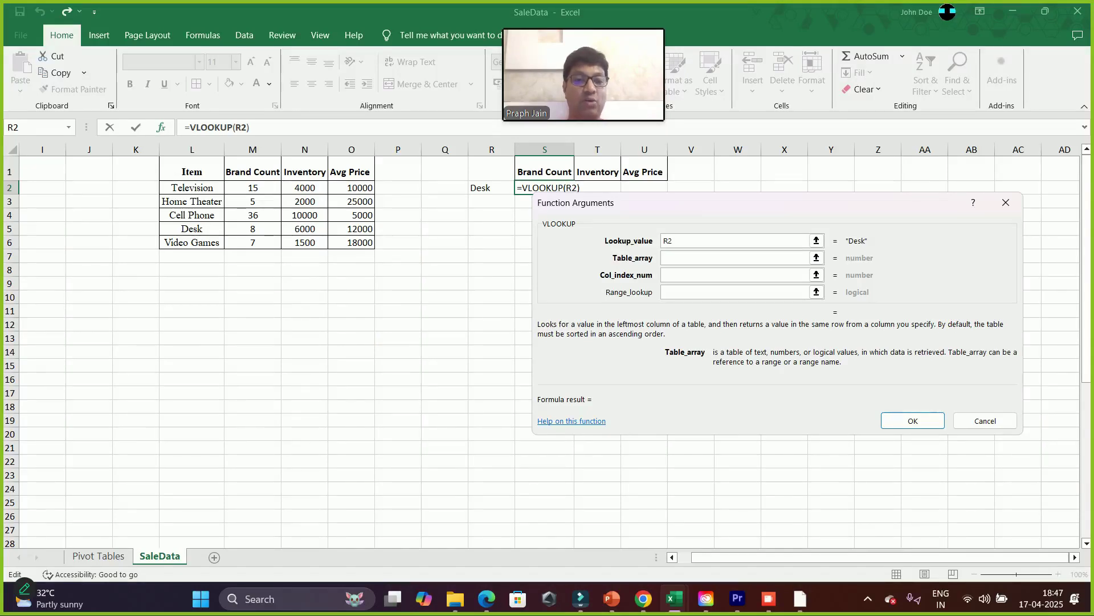
Complete the S2 VLOOKUP with table array L1:O6, column index number 2 and range lookup 0
left_click(192, 172)
left_click_drag(192, 172, 367, 242)
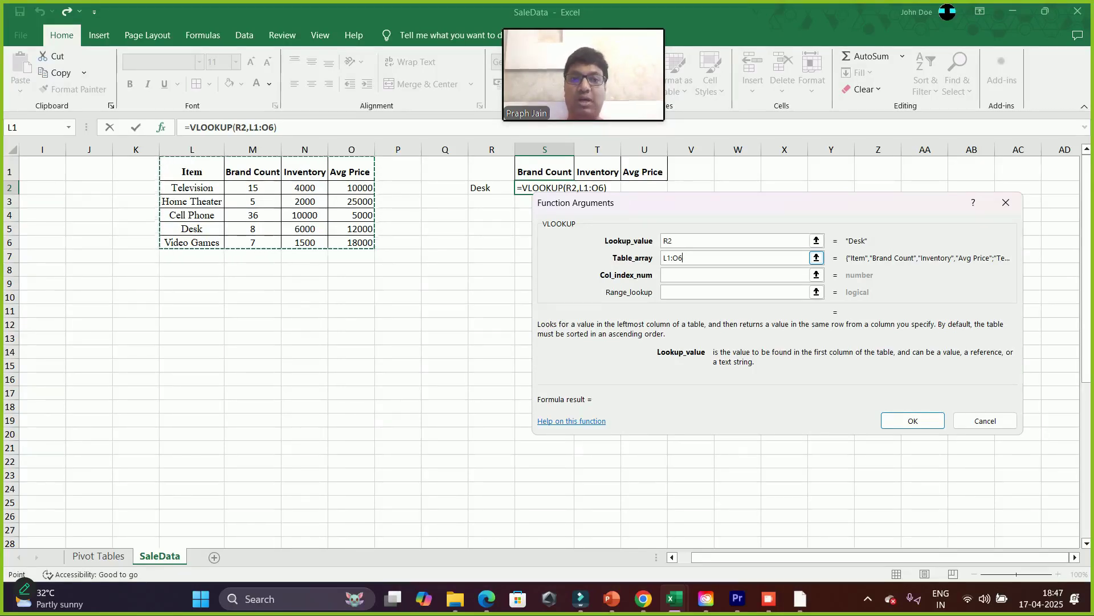
key("Tab")
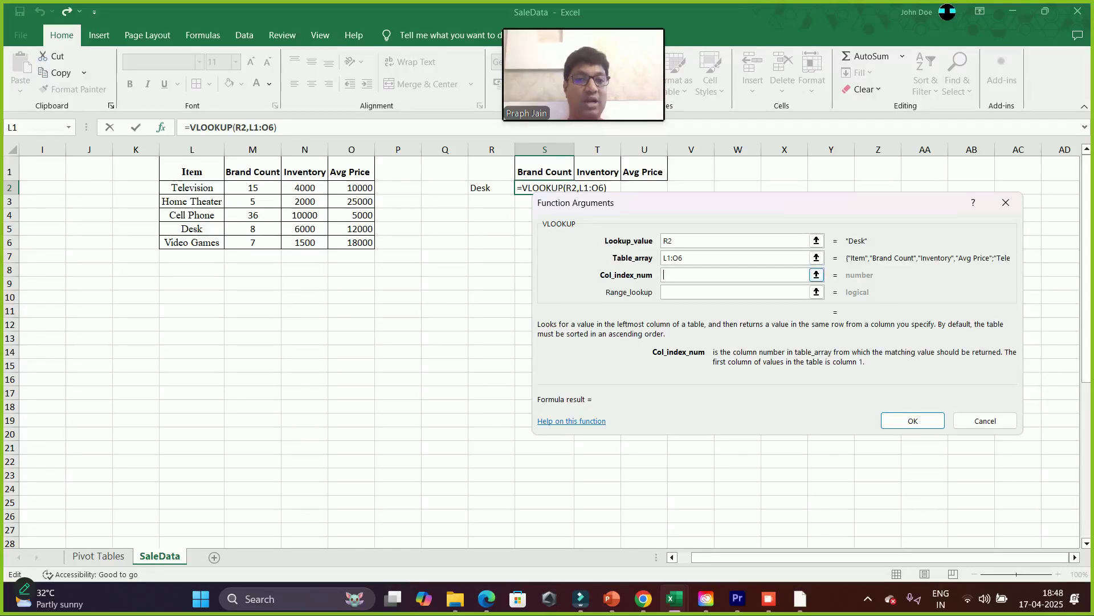
type("2")
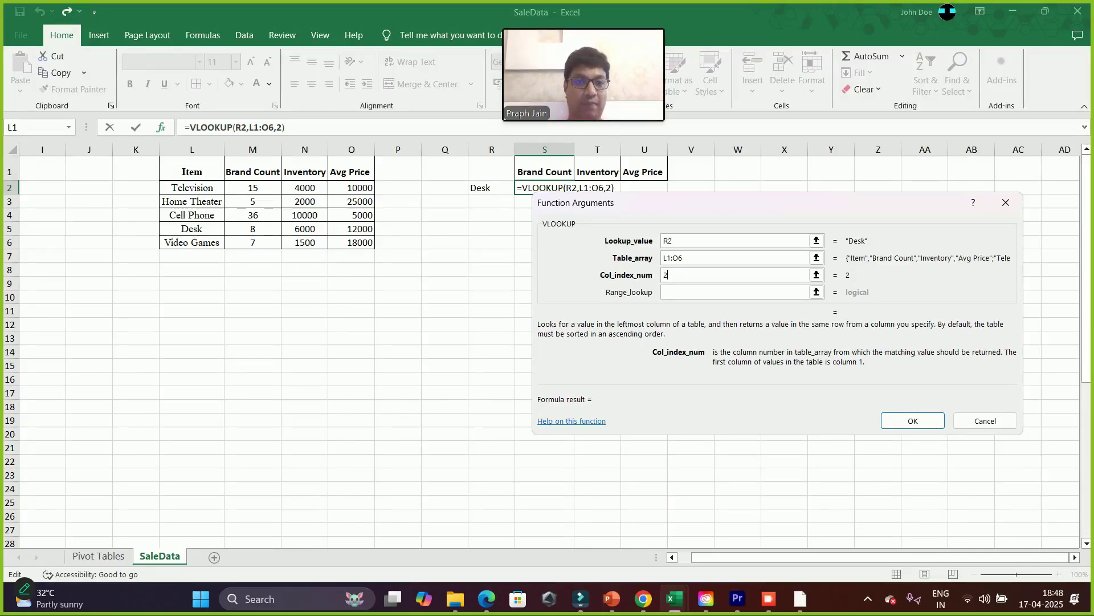
left_click(736, 292)
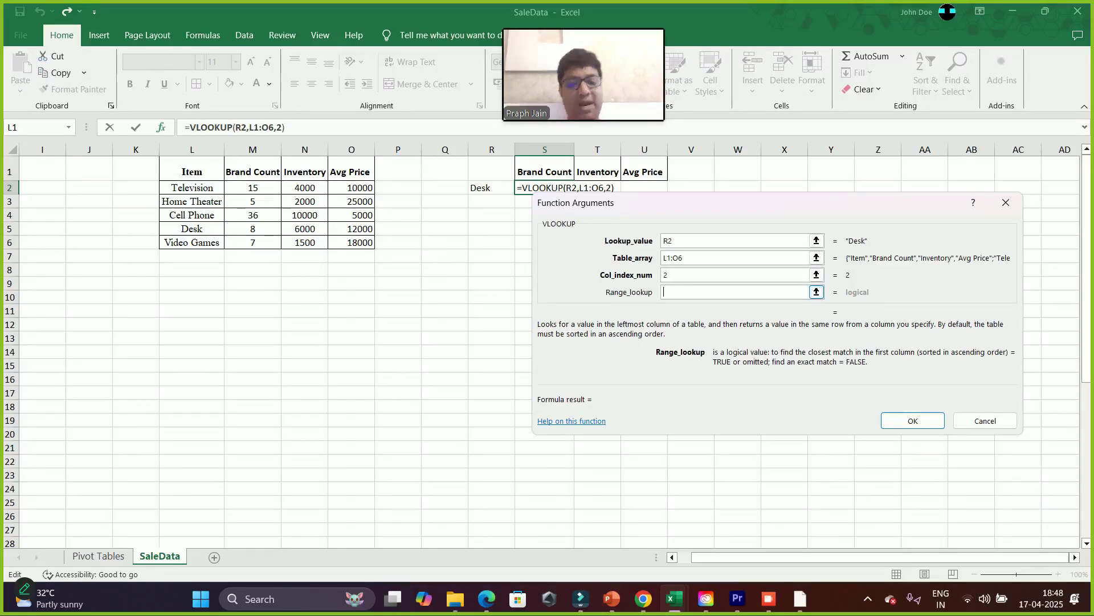
type("0")
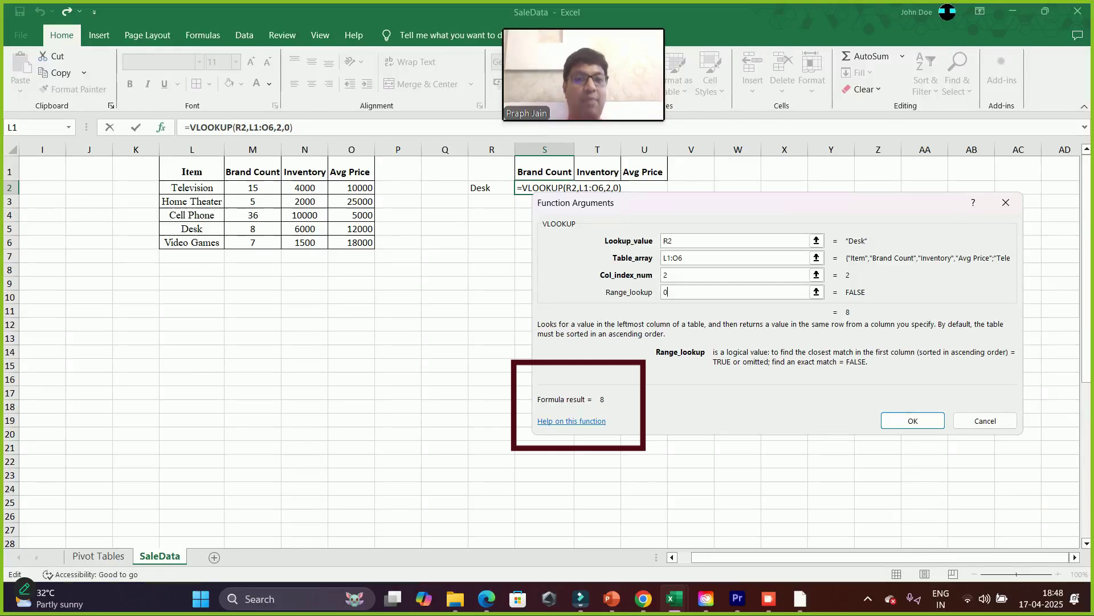
left_click(912, 420)
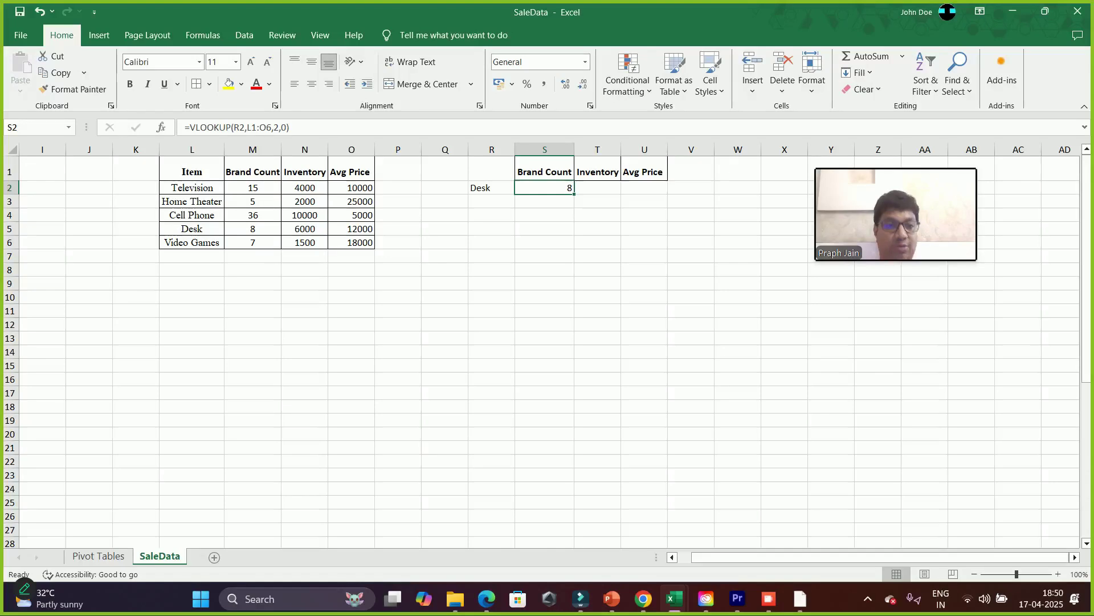
Fill the S2 VLOOKUP across to U2 and set the column index in the T2 Inventory formula to 3
left_click_drag(574, 194, 667, 195)
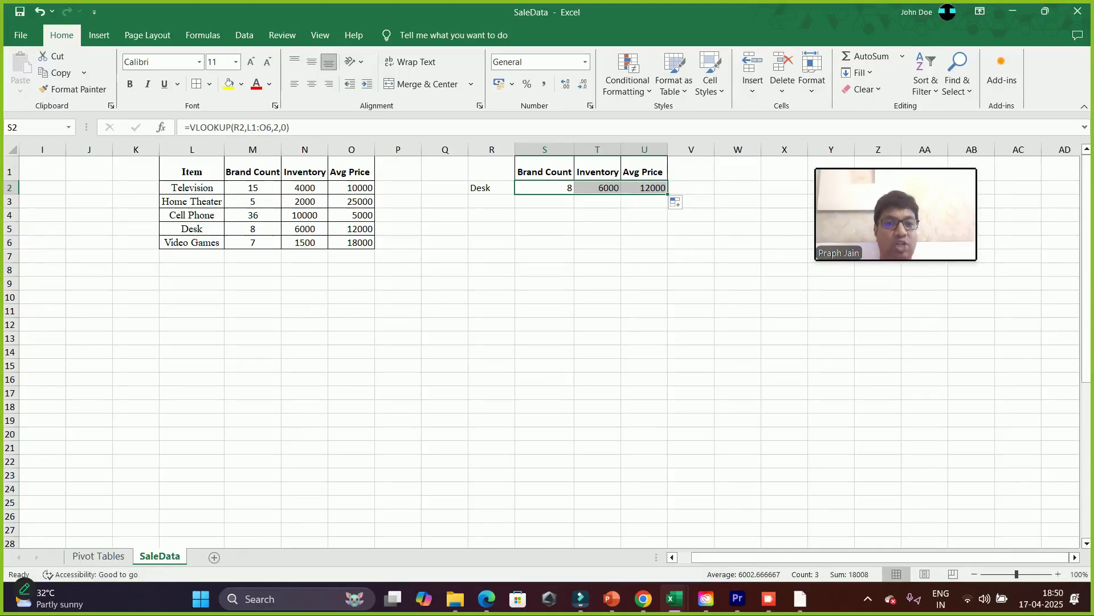
left_click(598, 187)
key("F2")
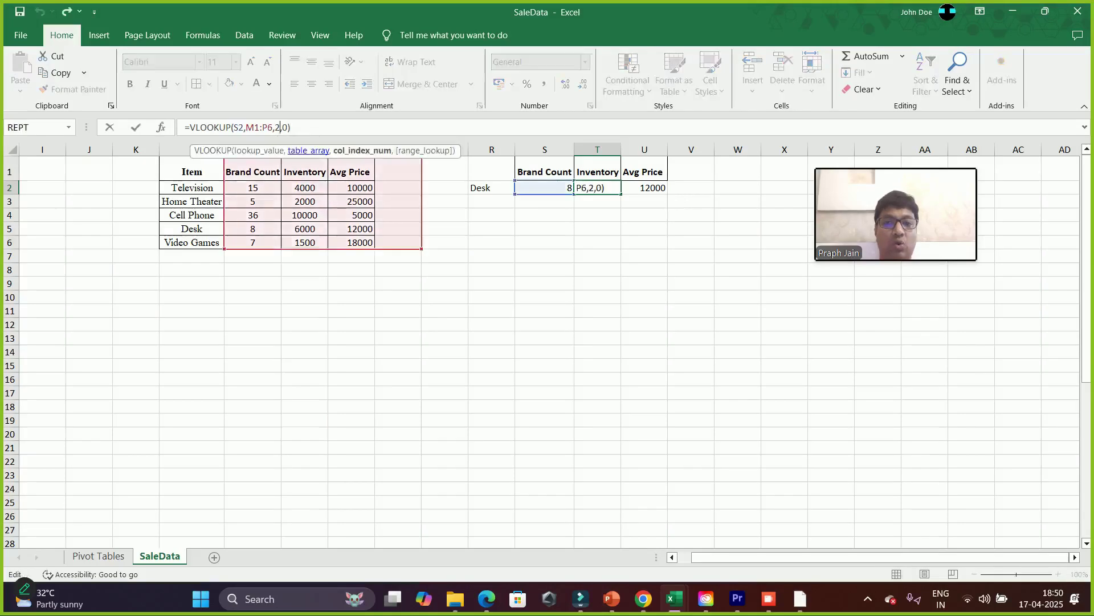
key("Left")
key("Left")
key("Left")
key("BackSpace")
type("3")
key("Return")
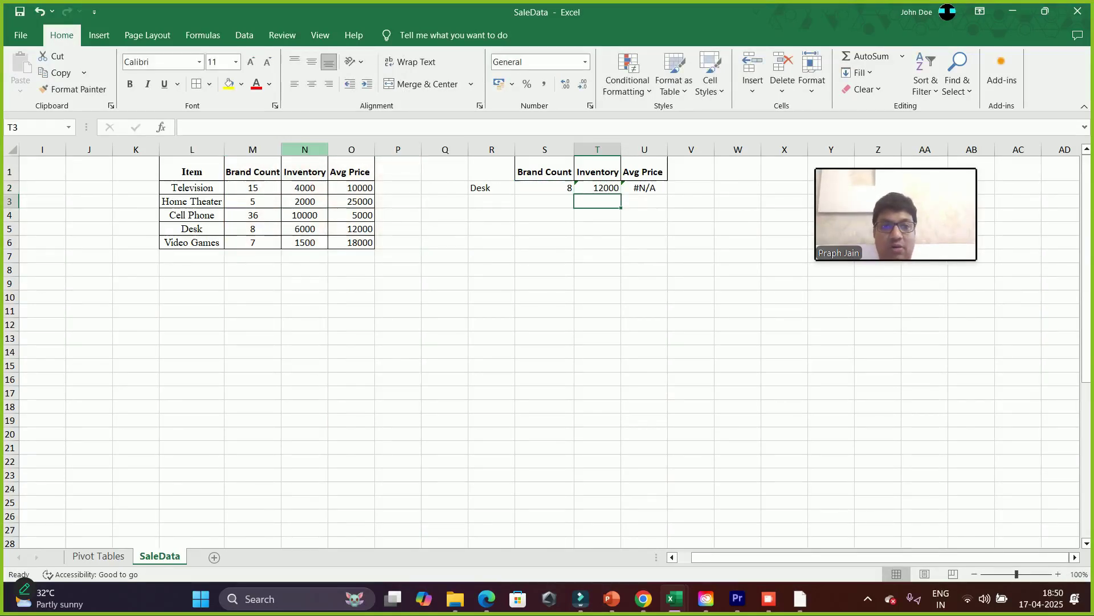
Set the column index in the U2 Avg Price VLOOKUP formula to 4
left_click(644, 187)
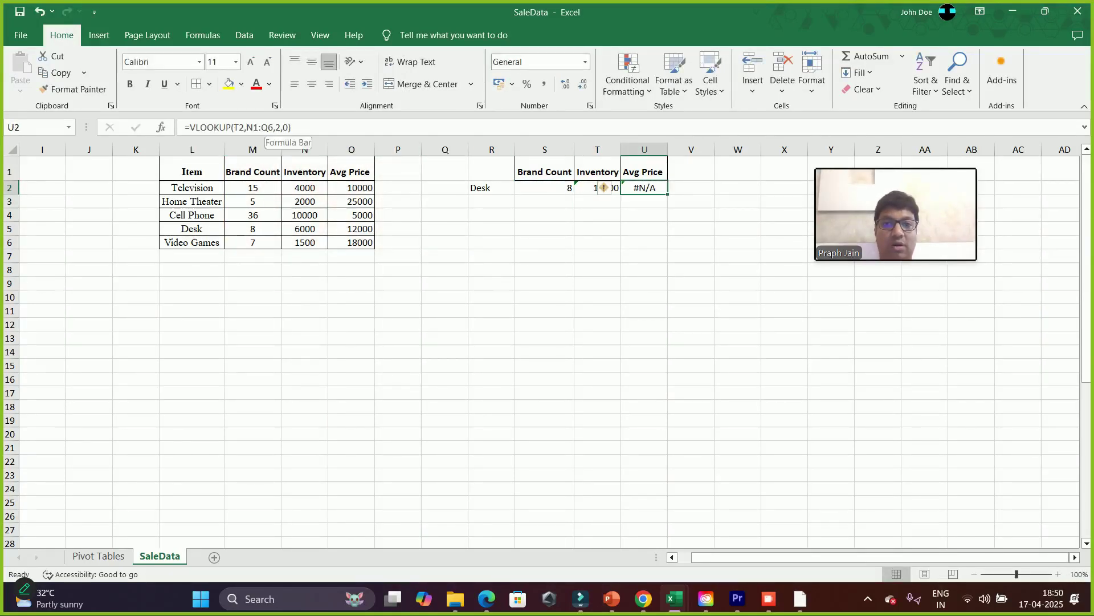
left_click(280, 127)
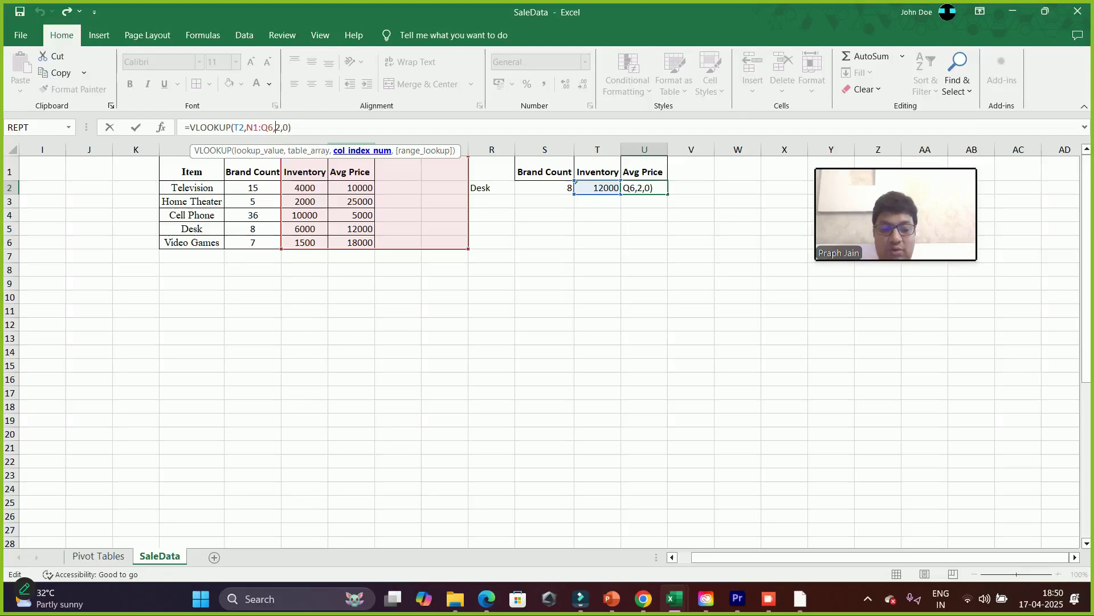
key("BackSpace")
type("4")
key("Return")
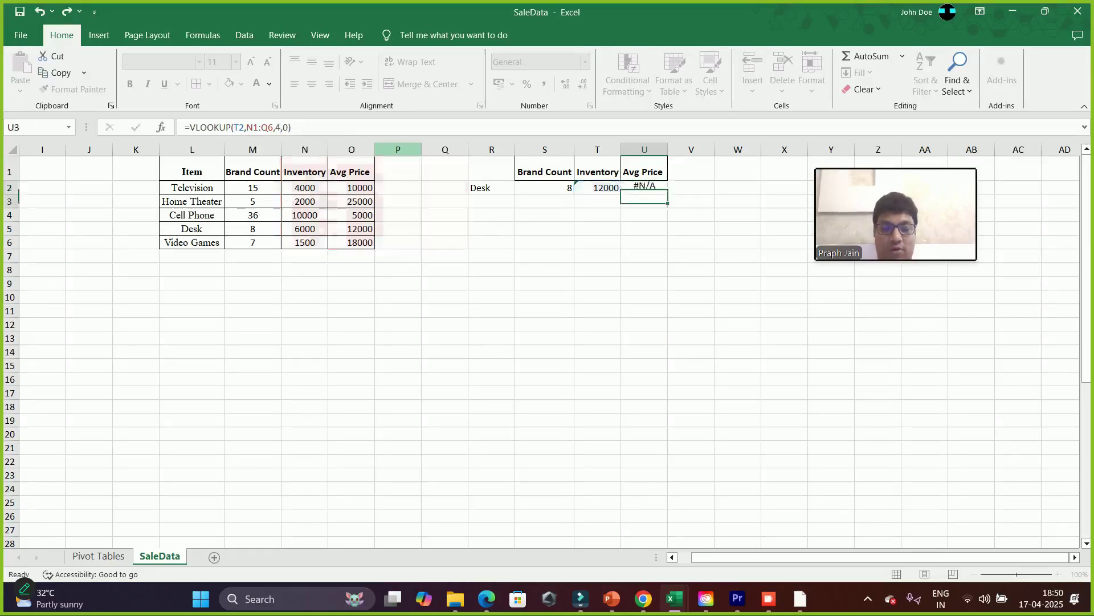
Inspect the cell references in the T2 and U2 formulas, and refill the S2 VLOOKUP across T2:U2 to compare the copies
left_click(597, 188)
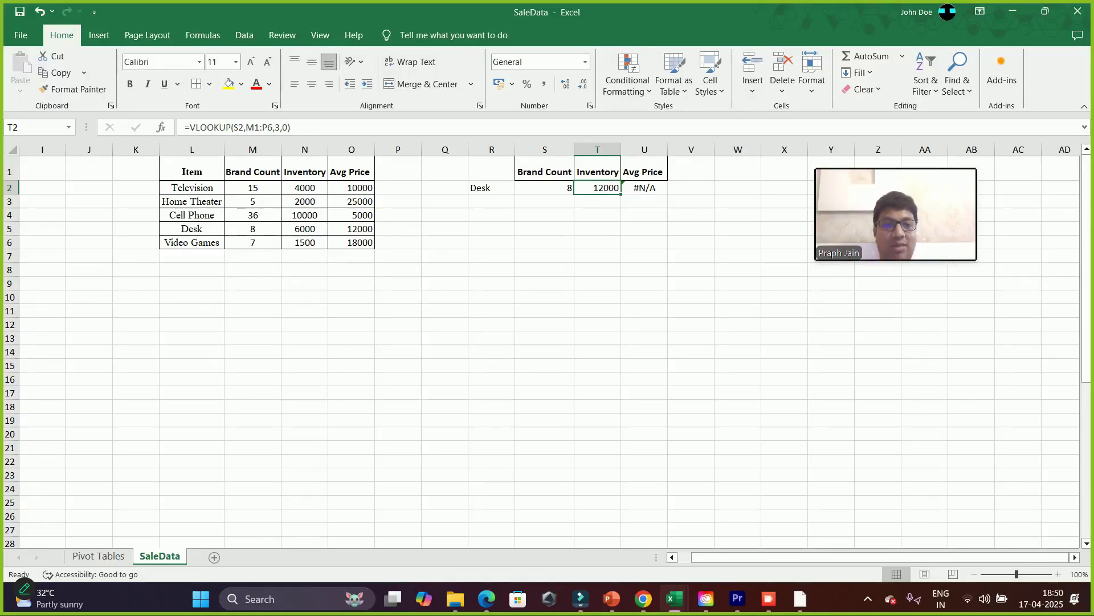
double_click(605, 188)
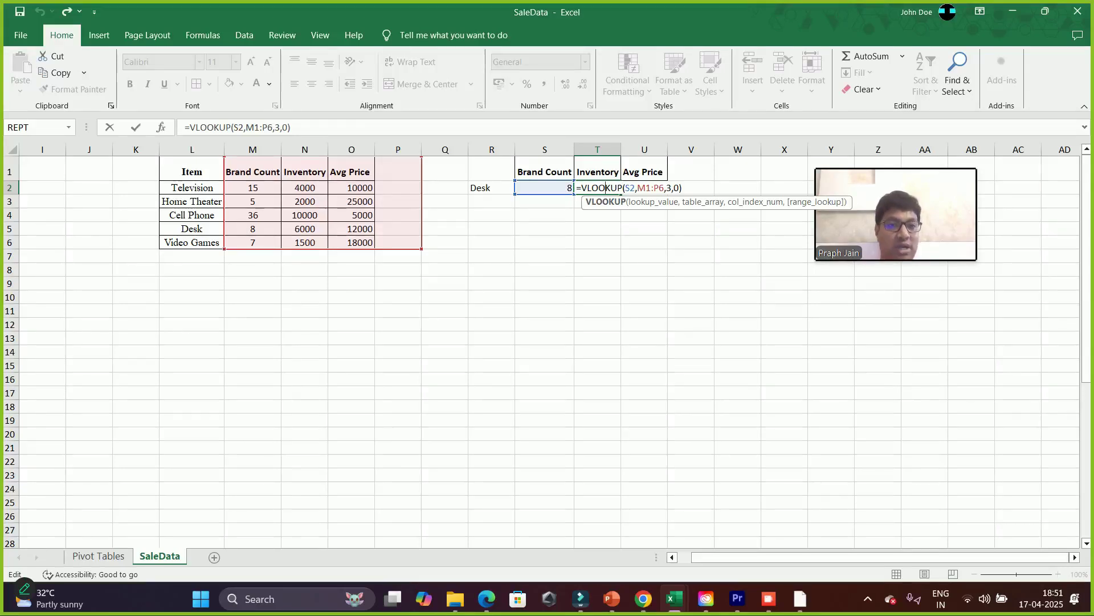
double_click(646, 187)
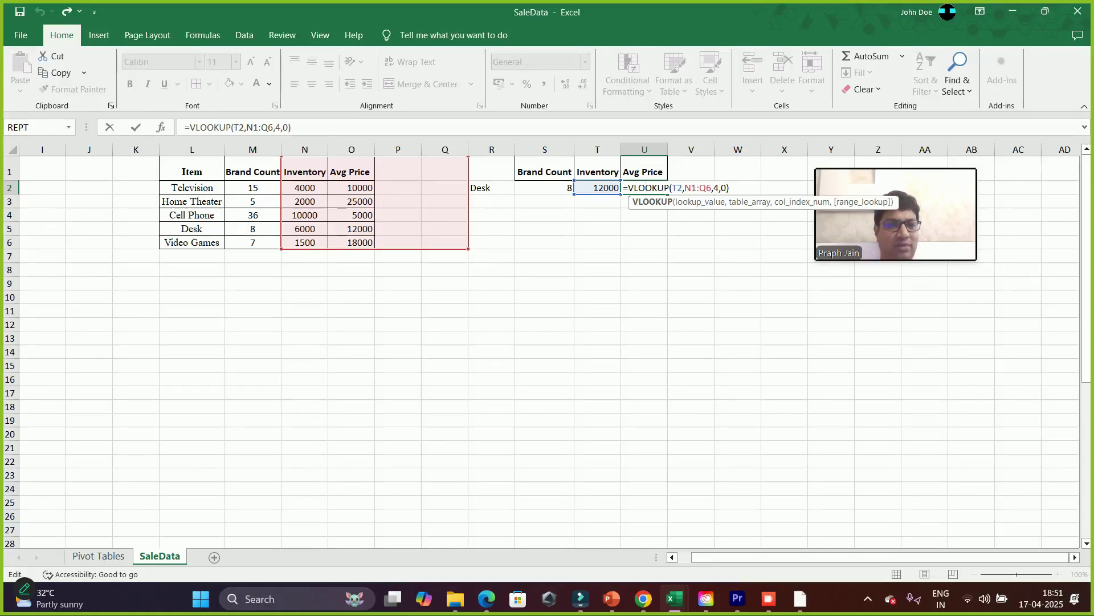
key("ctrl+Return")
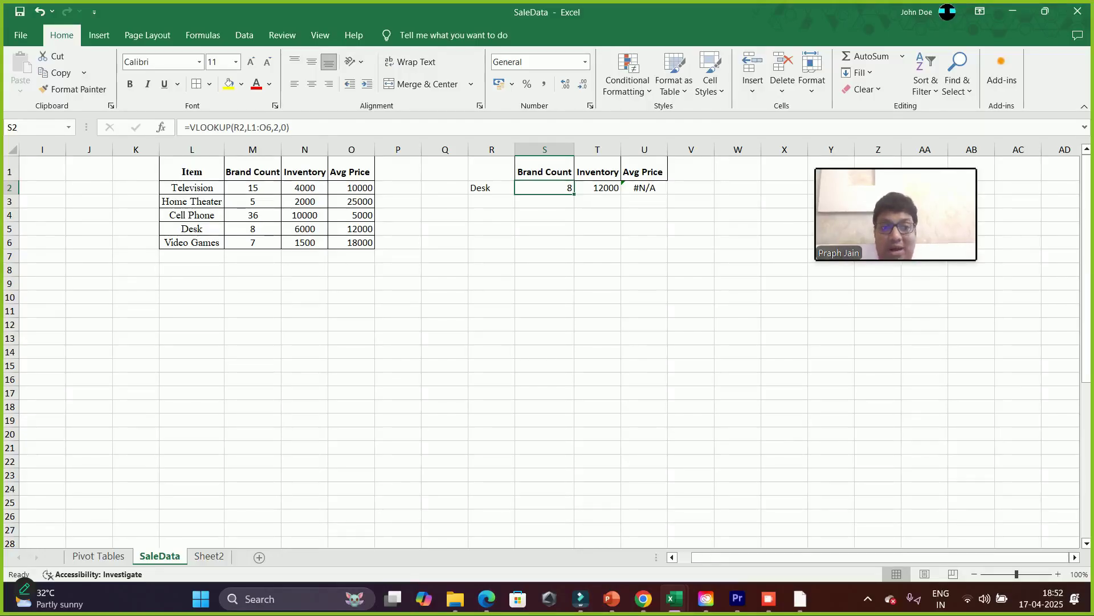
left_click_drag(574, 194, 664, 192)
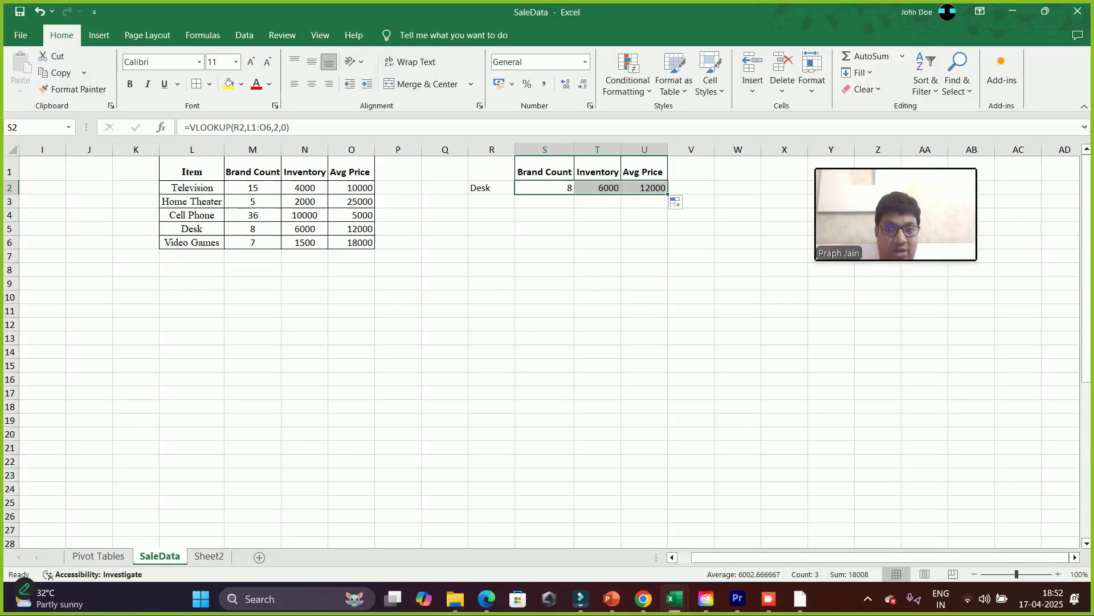
double_click(546, 187)
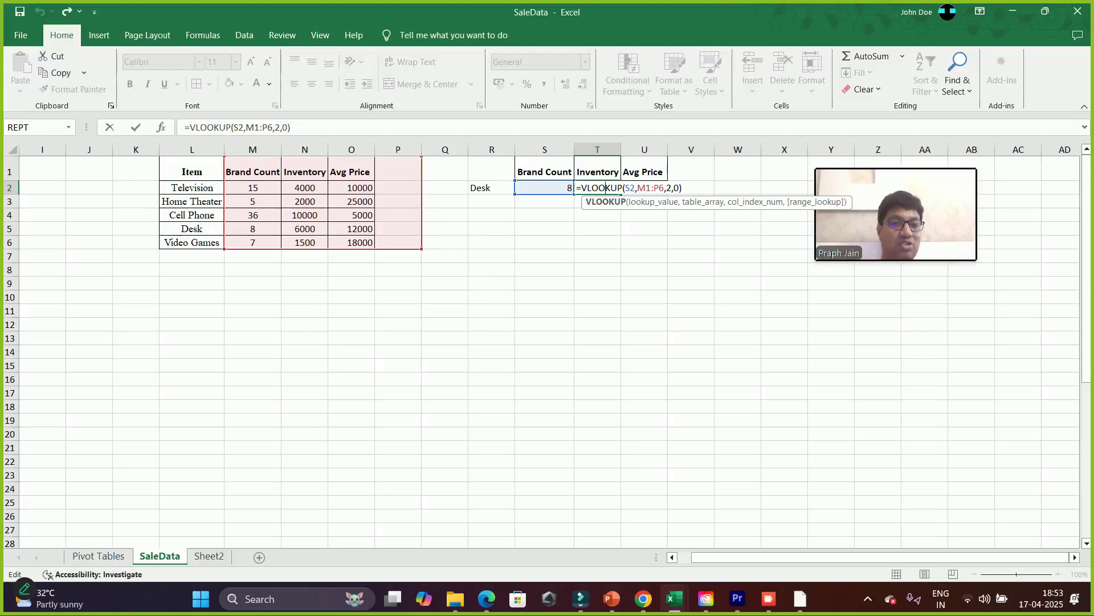
key("Escape")
double_click(650, 187)
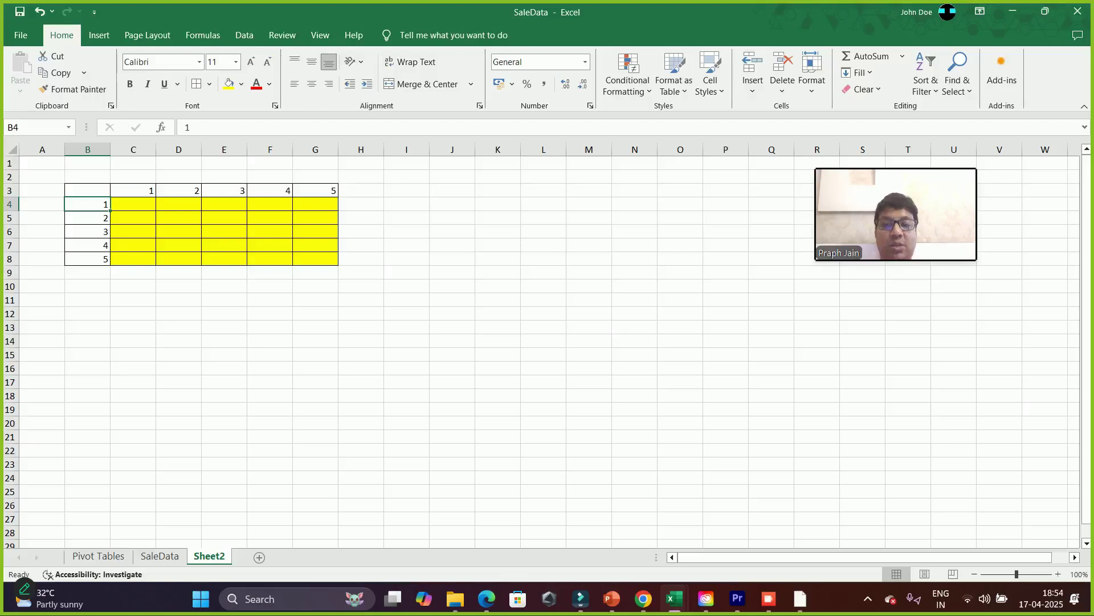
left_click(133, 204)
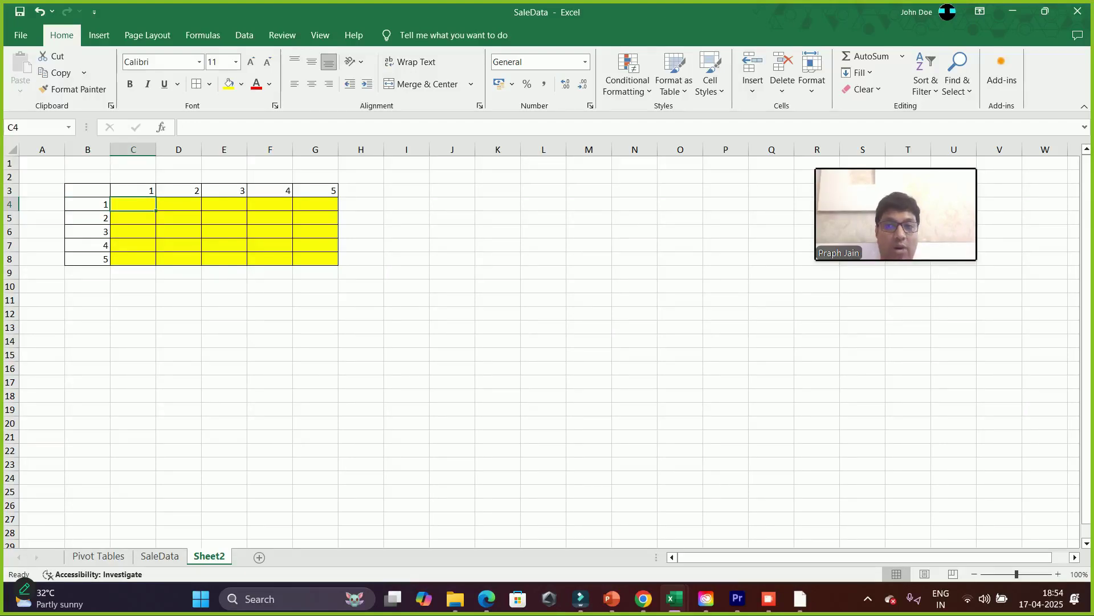
left_click(179, 204)
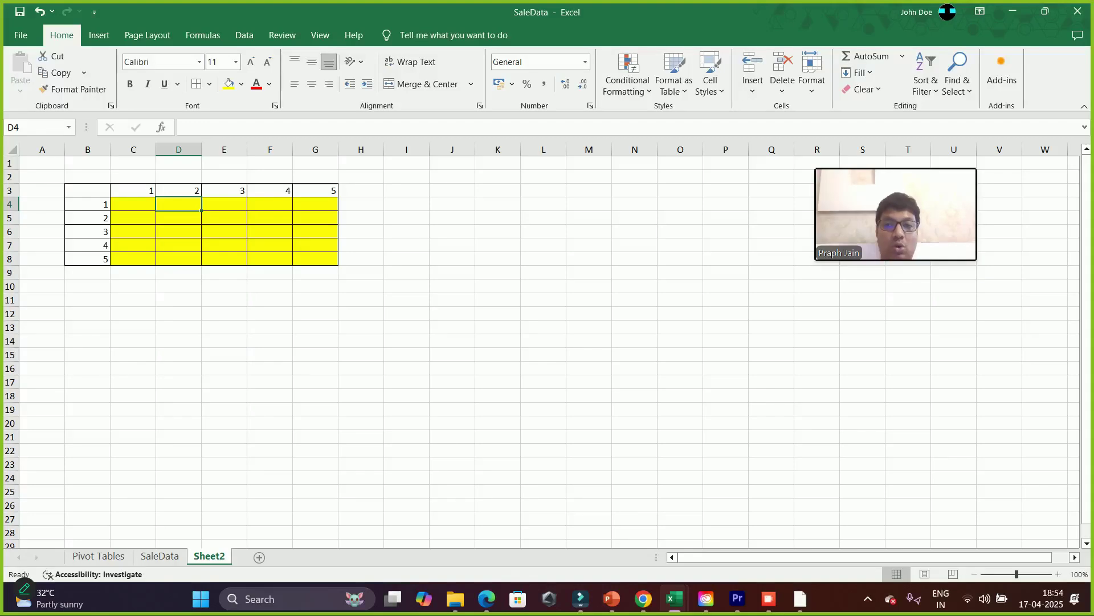
left_click(224, 204)
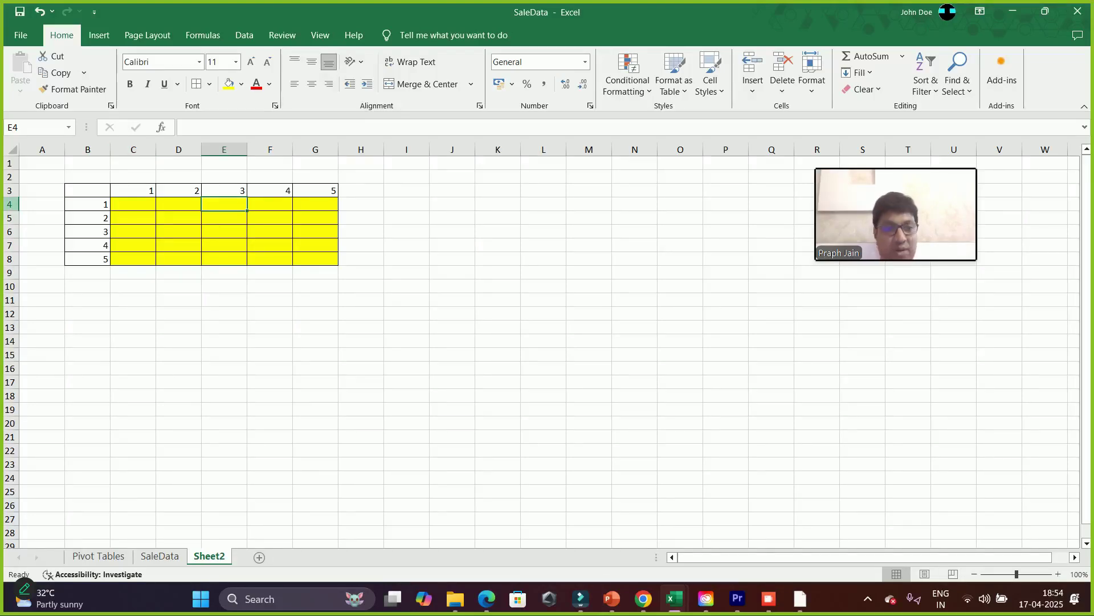
Enter the formula =C3*B4 in cell C4 of the yellow multiplication grid on Sheet2
left_click(132, 204)
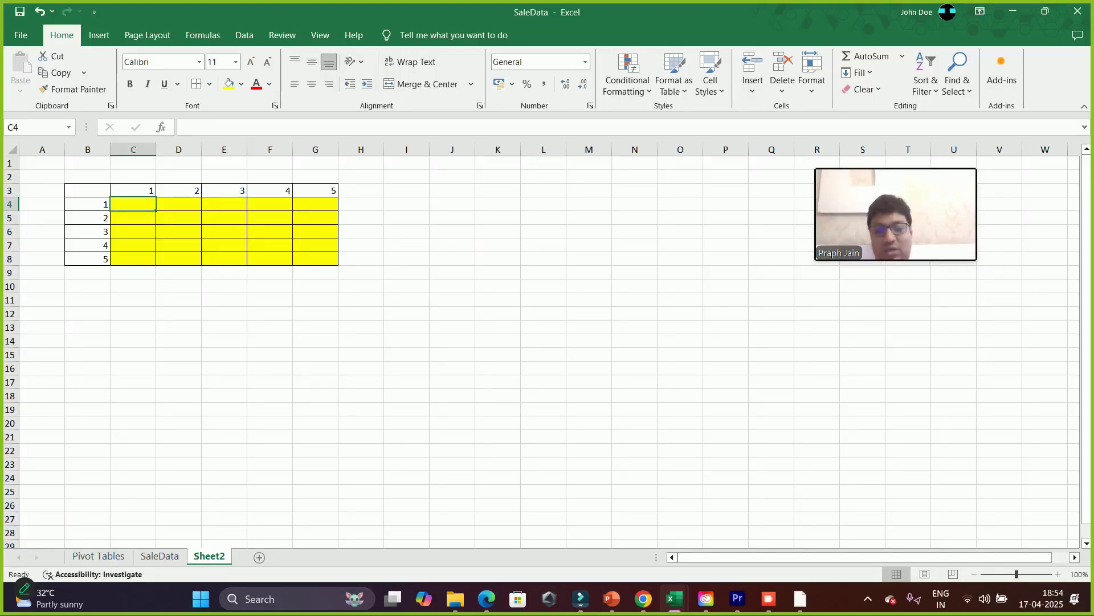
type("=")
key("Up")
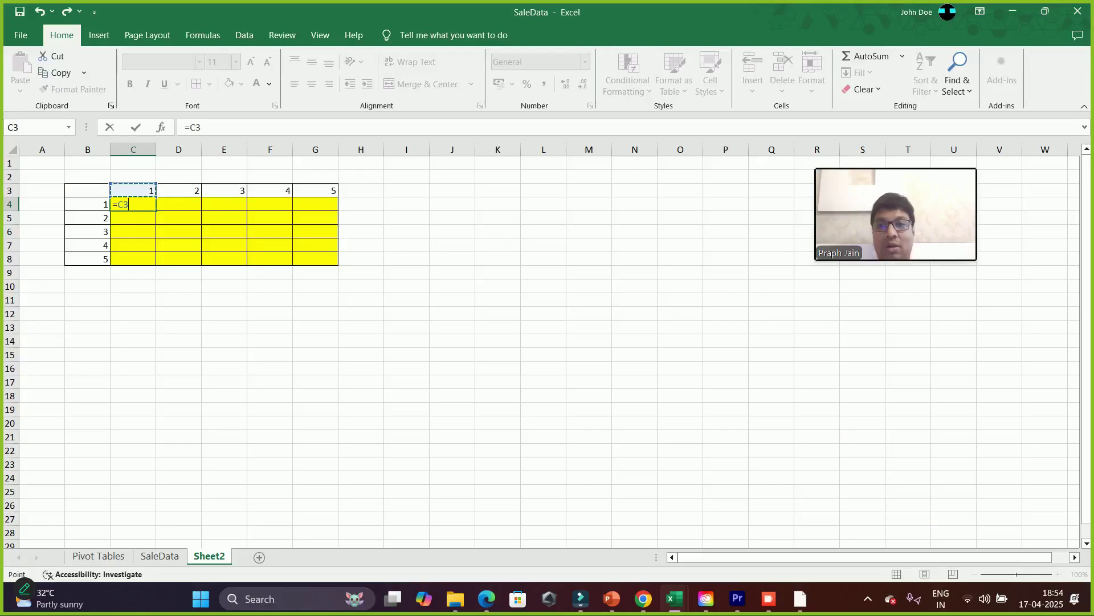
type("*")
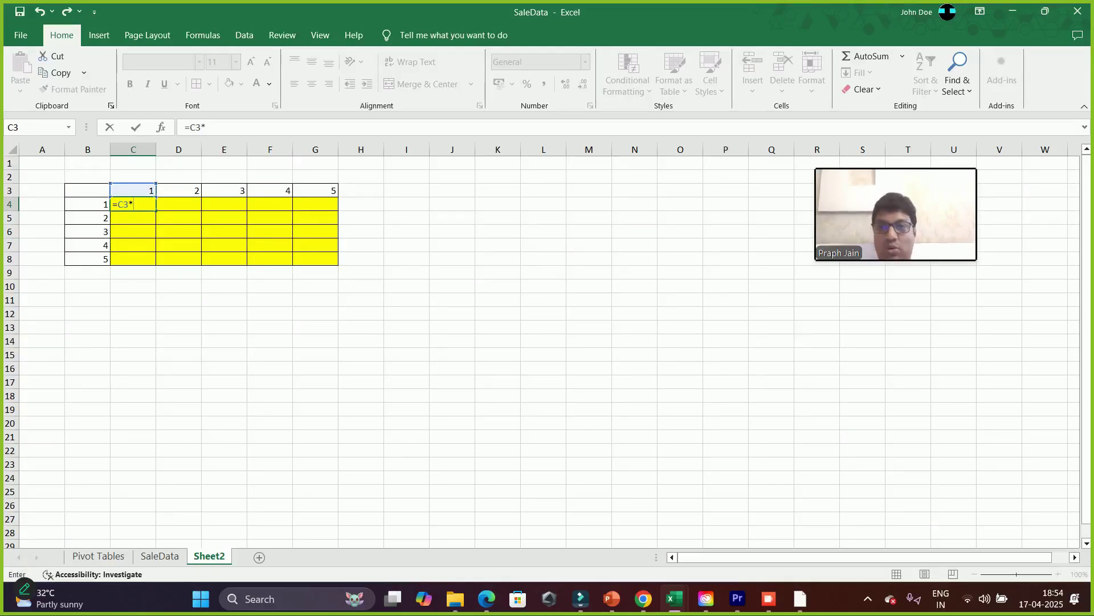
key("Left")
key("Return")
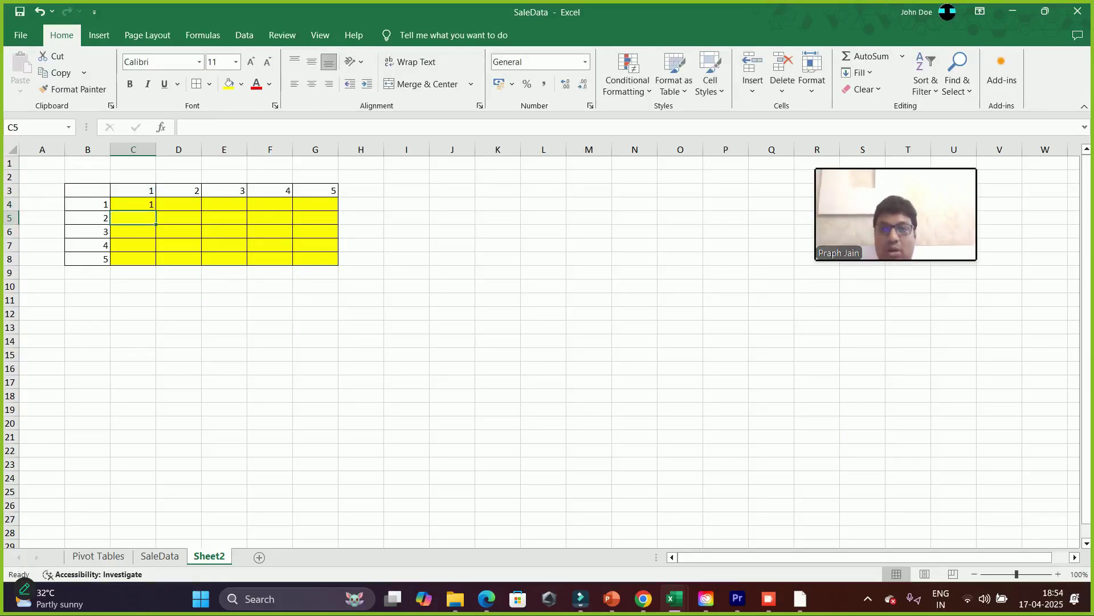
Fill the C4 formula through the grid C4:G8 and inspect the references used in G8
key("Up")
left_click_drag(156, 210, 339, 263)
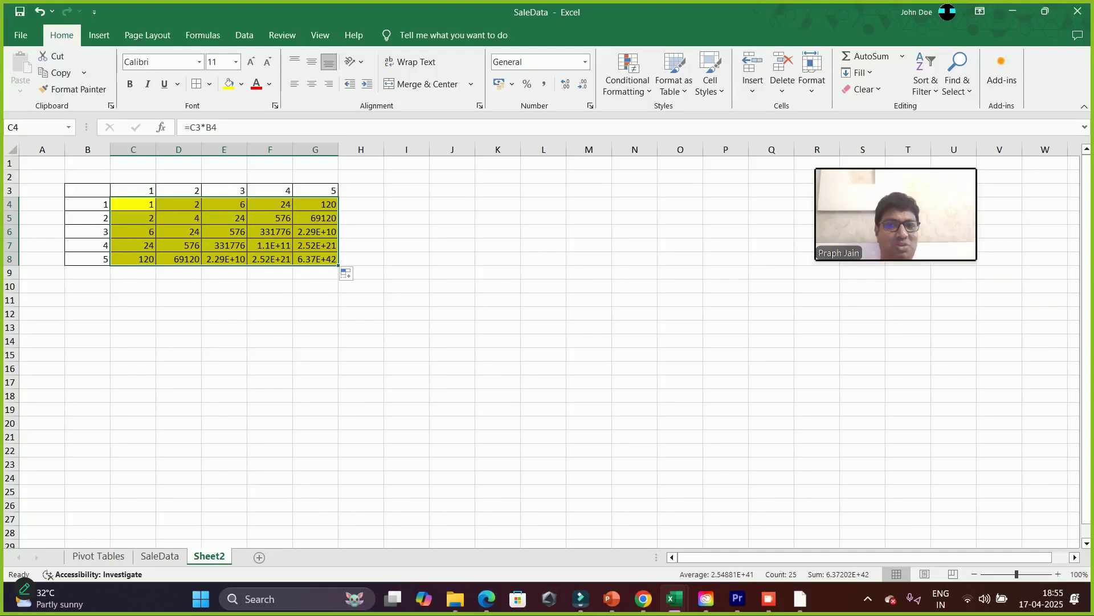
double_click(321, 258)
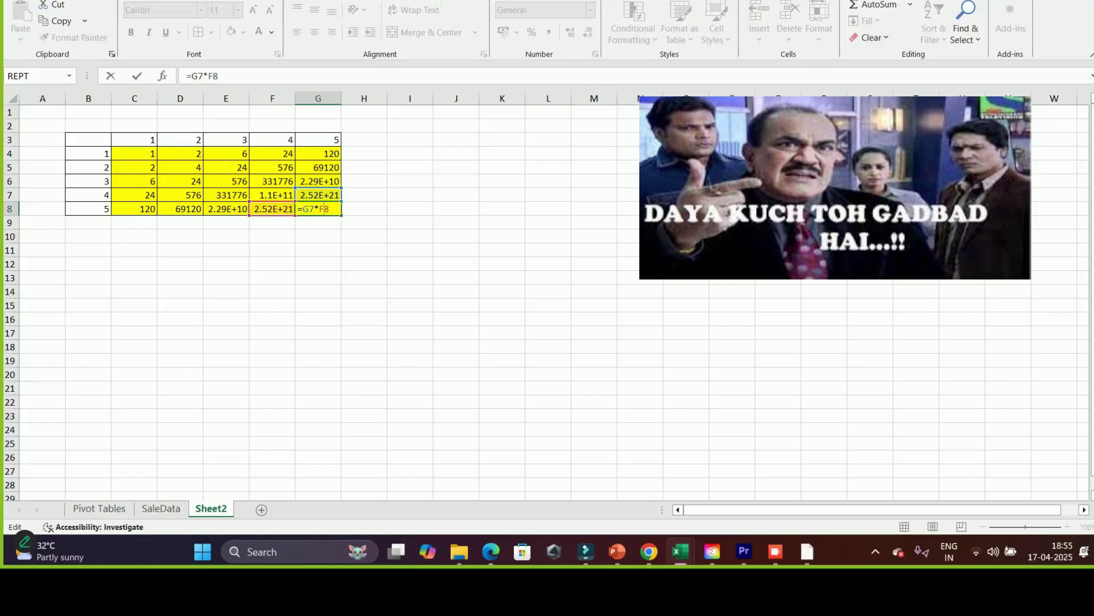
Change the C4 formula to =C3*$B4 and fill it across the grid's first row through G4
key("Return")
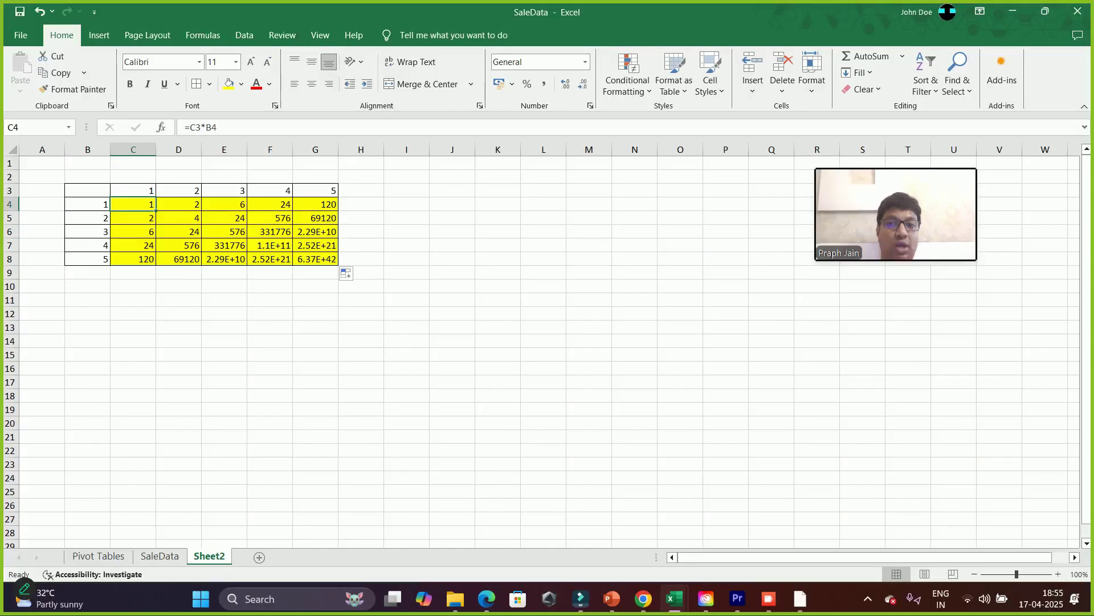
key("F2")
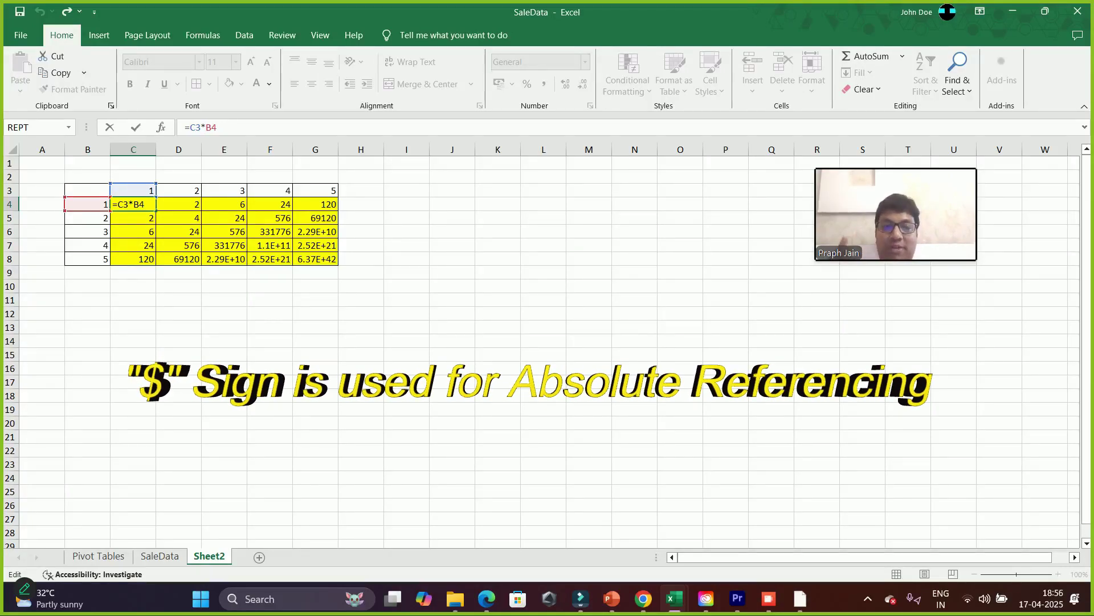
type("$")
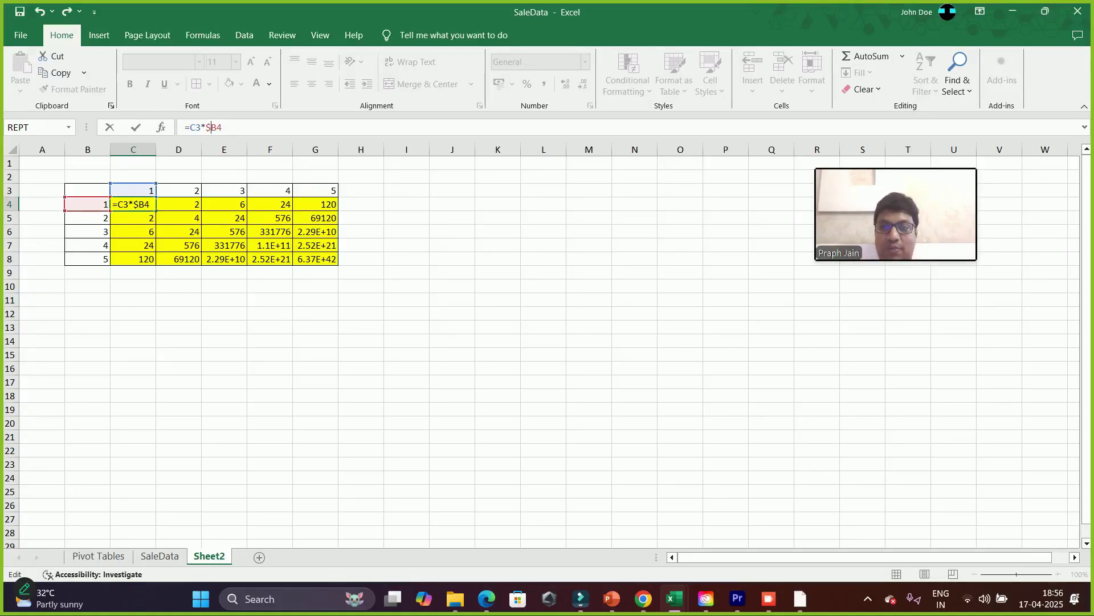
key("Escape")
left_click_drag(156, 211, 336, 211)
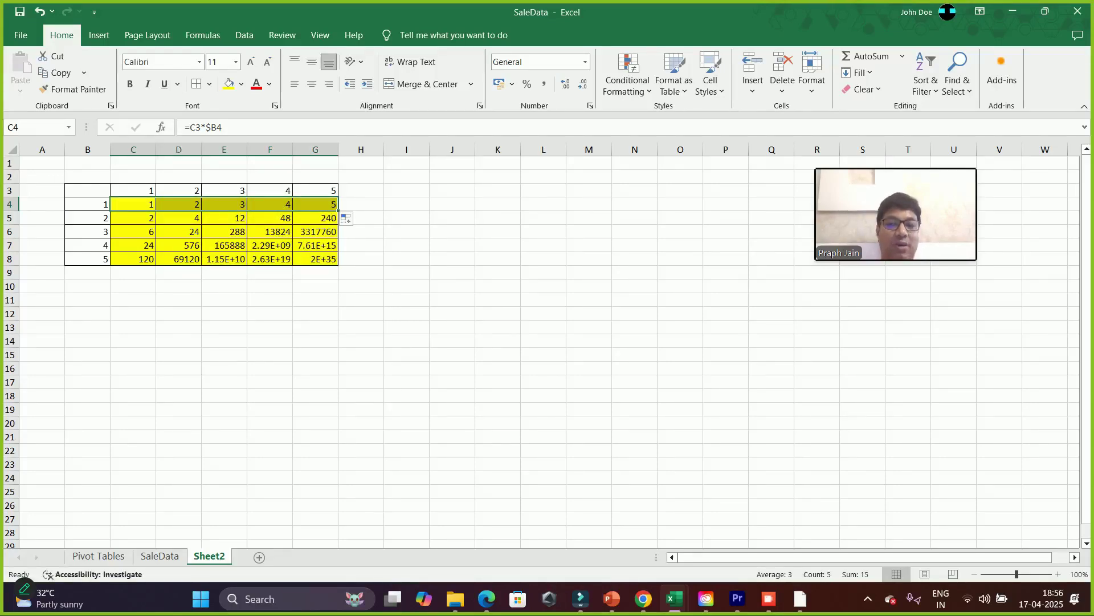
Fill the C4:G4 formulas down through row 8 and inspect the references used in G8
double_click(317, 204)
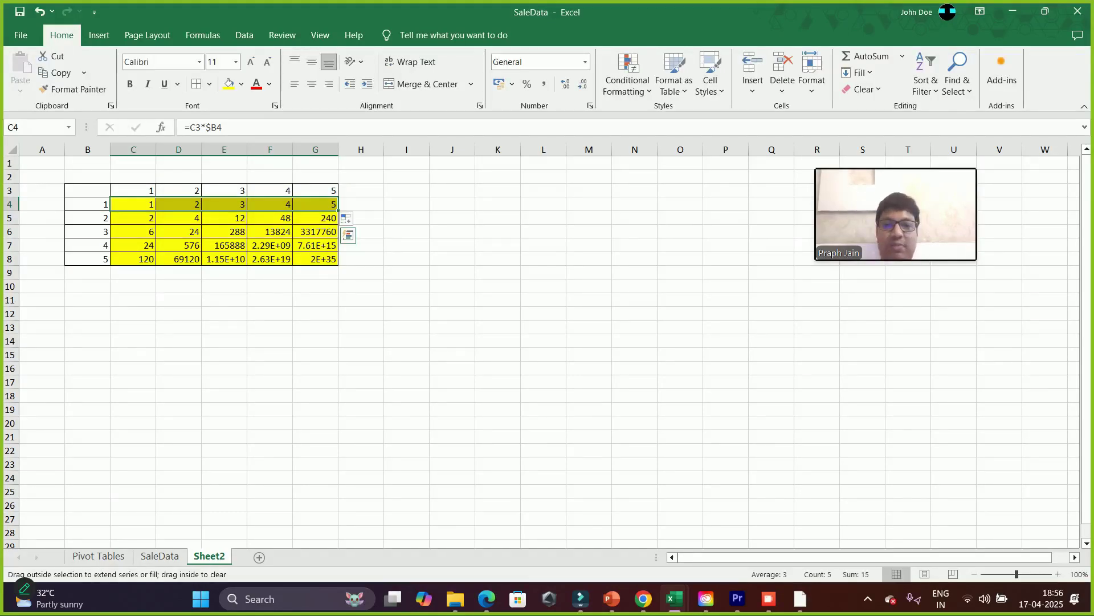
left_click_drag(339, 211, 339, 266)
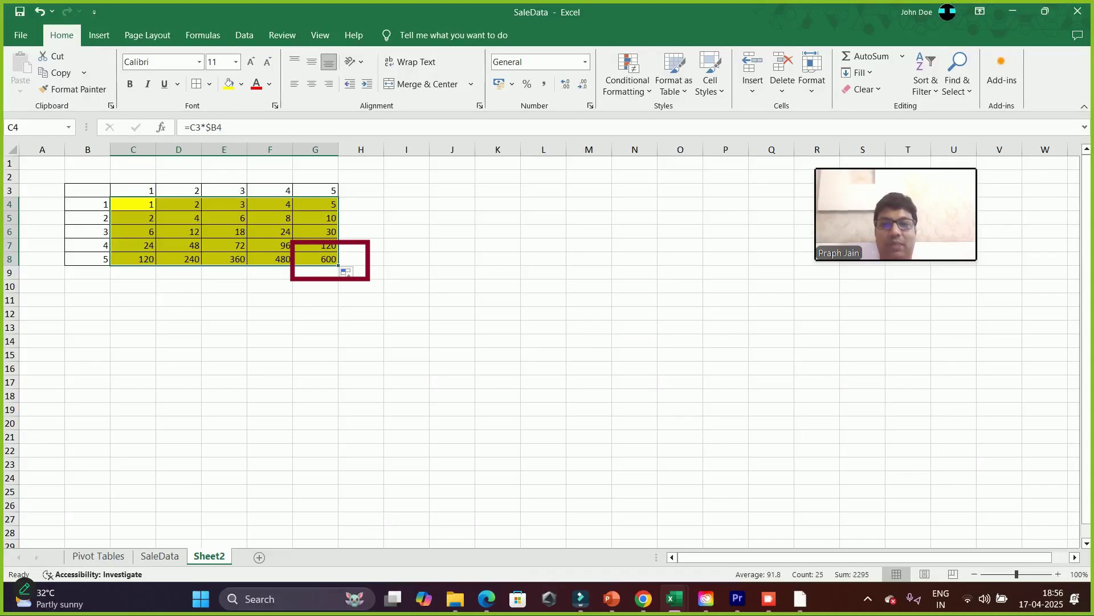
double_click(316, 259)
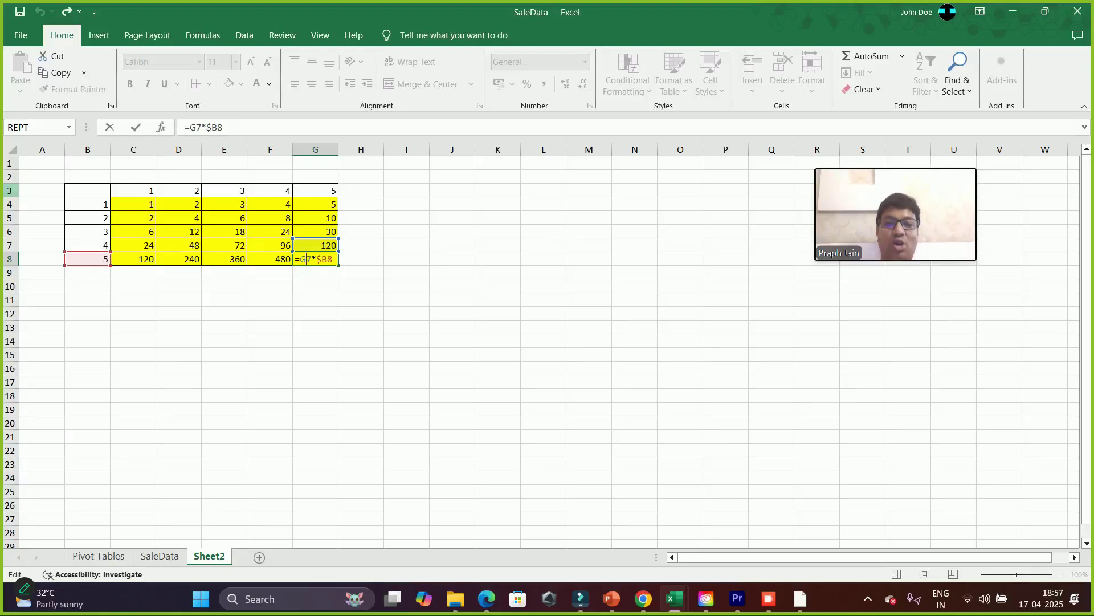
key("Return")
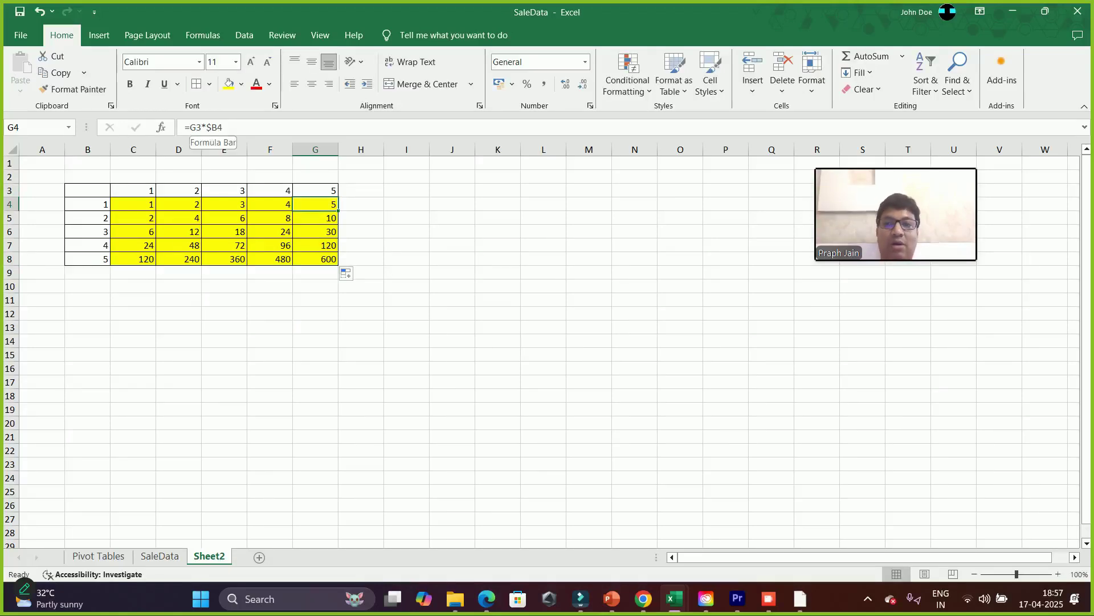
Lock the header row in the G4 formula so it reads =G$3*$B4
left_click(196, 127)
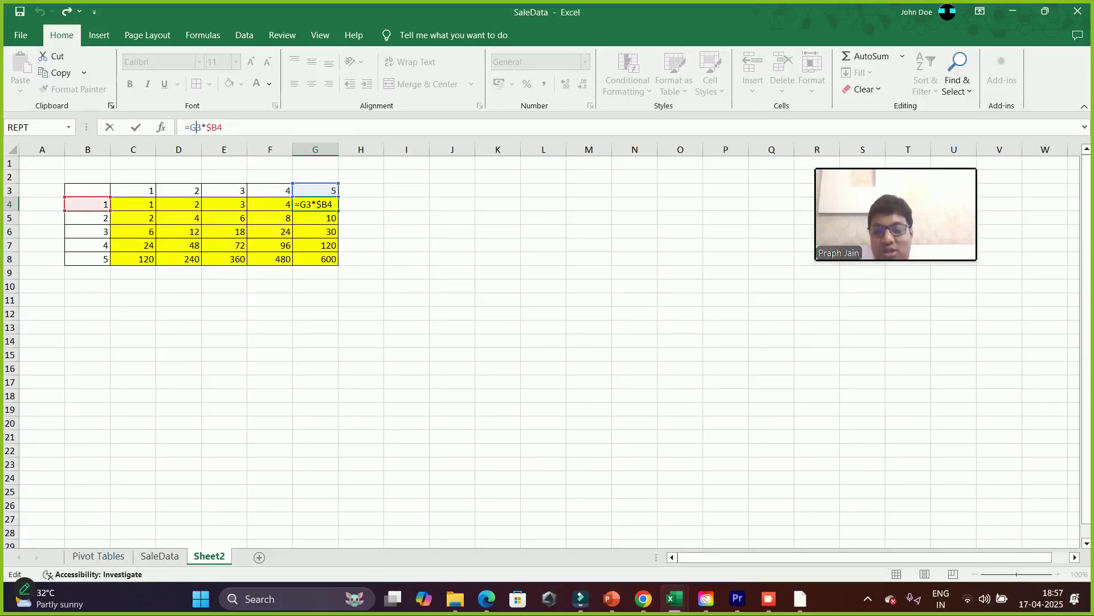
type("$")
key("Return")
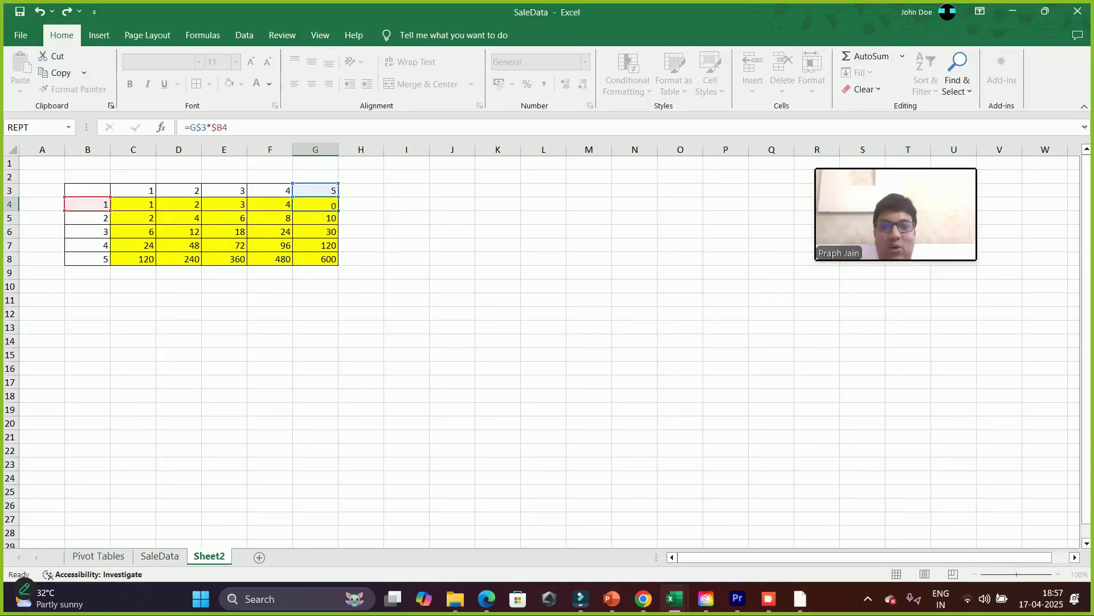
key("Up")
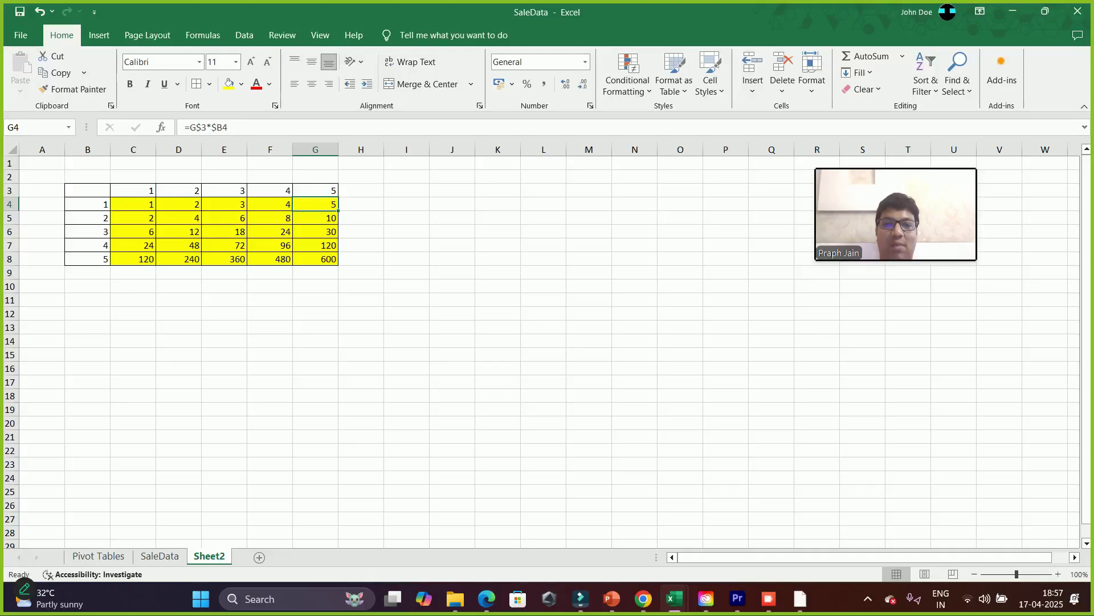
Fill the G4 formula back across to C4 and down through row 8, and inspect the G8 formula
left_click_drag(339, 211, 132, 209)
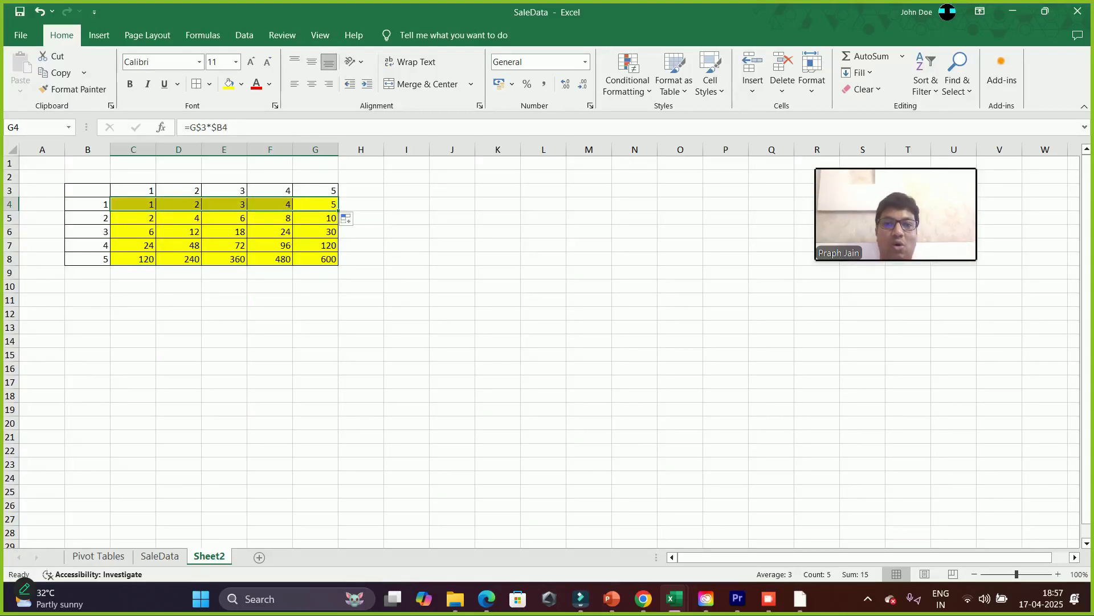
left_click_drag(339, 211, 340, 265)
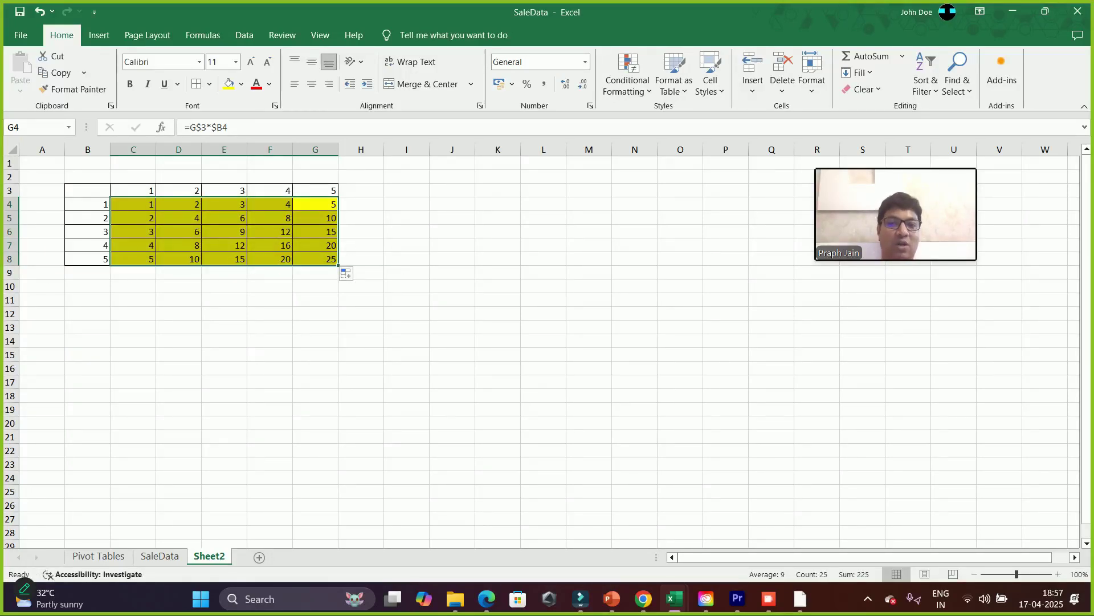
left_click(315, 259)
key("F2")
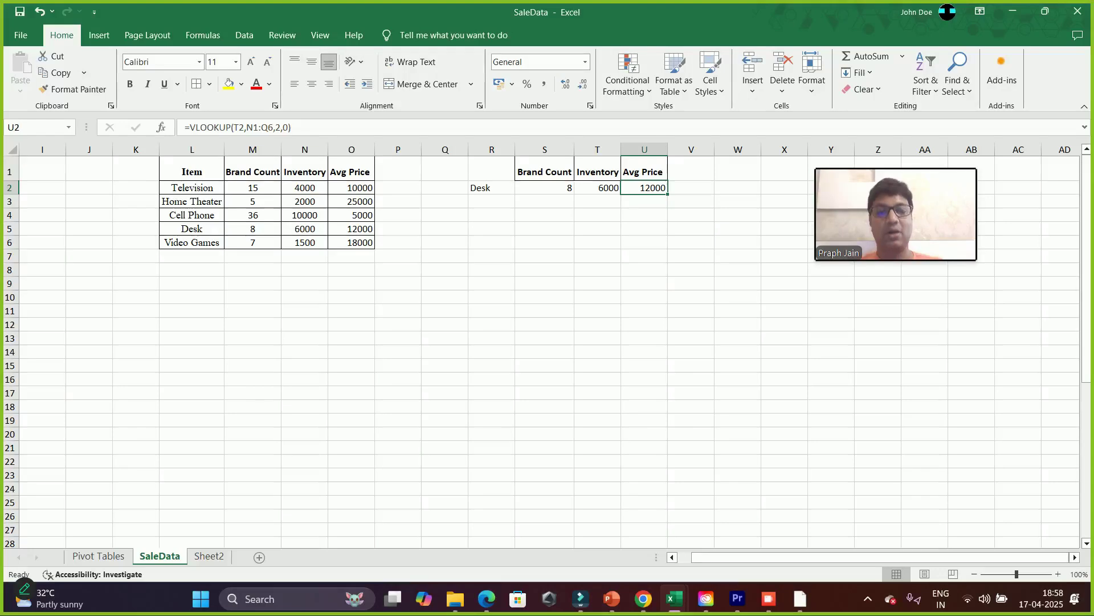
Lock the lookup value's column in the S2 VLOOKUP formula as $R2 on the SaleData sheet
left_click(545, 188)
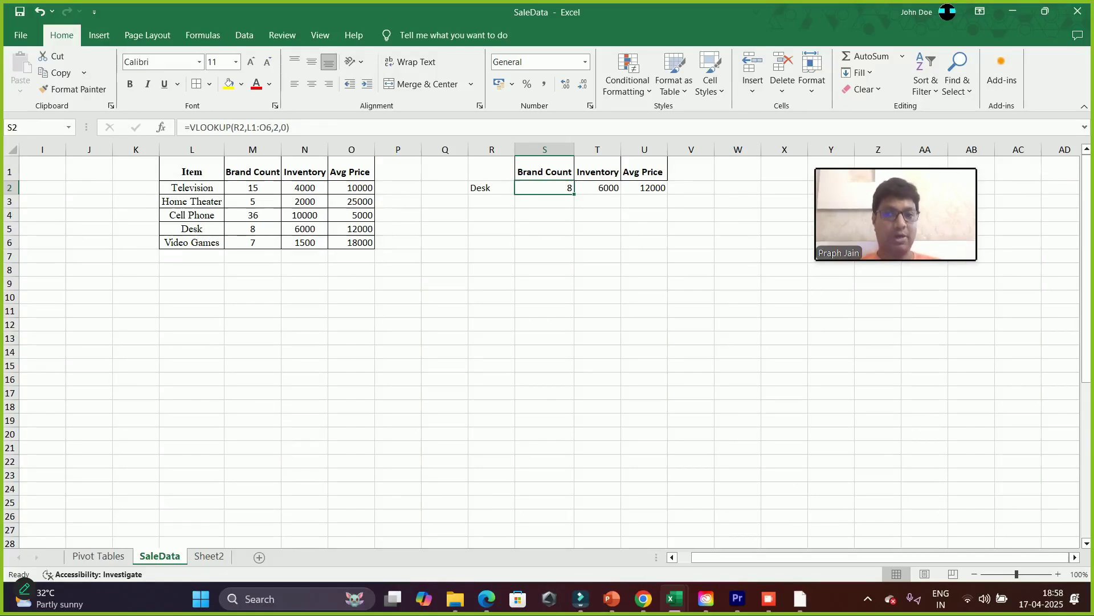
key("F2")
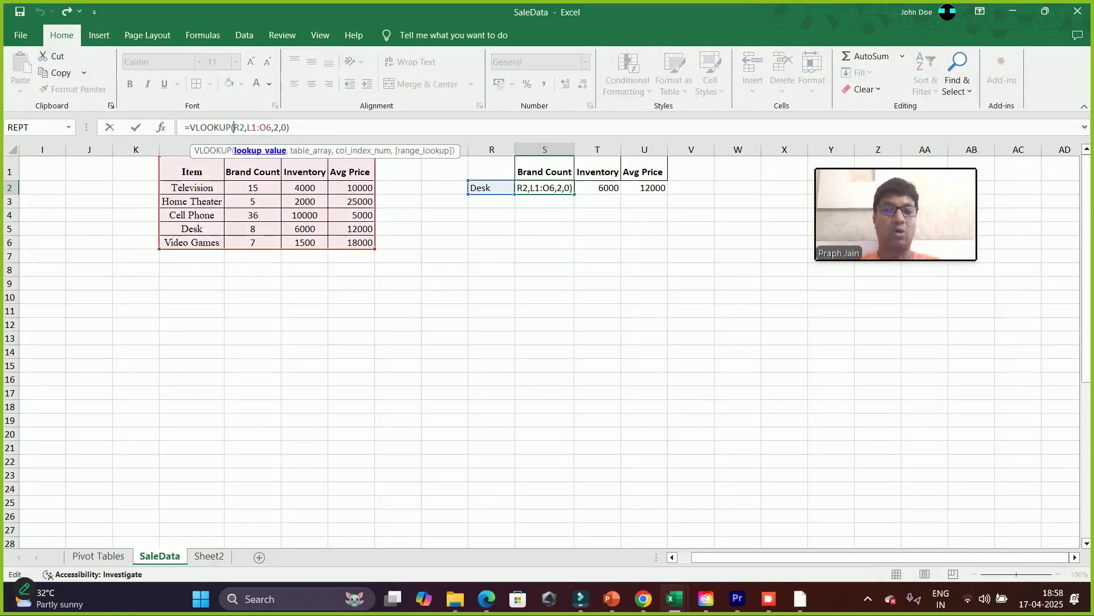
type("$")
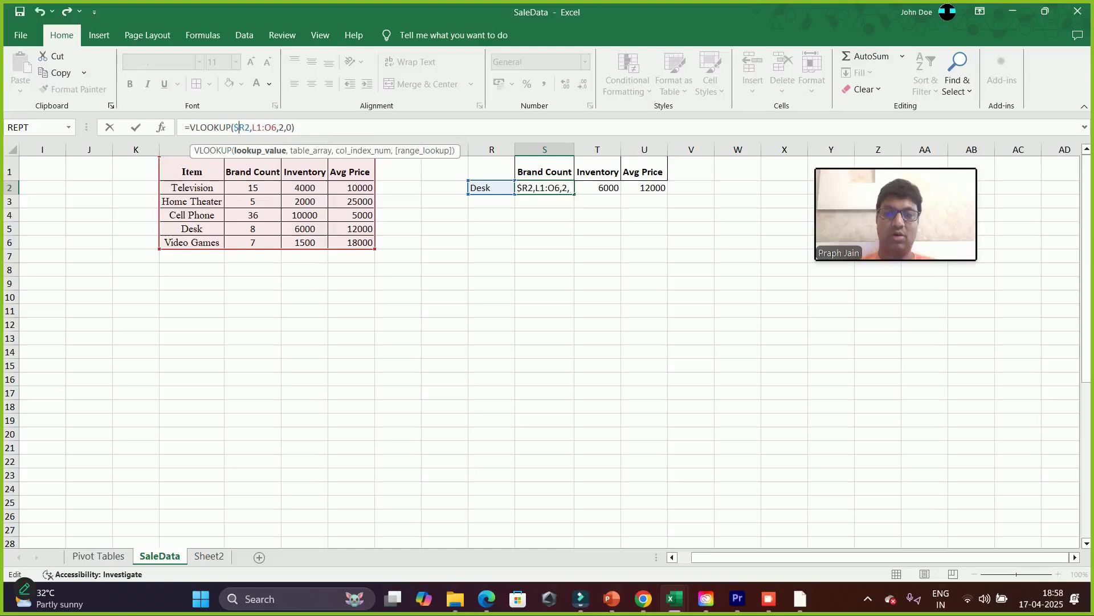
Make the S2 VLOOKUP table range absolute as $L$1:$O$6 and fill the formula across T2:U2
key("Right")
key("Right")
key("Right")
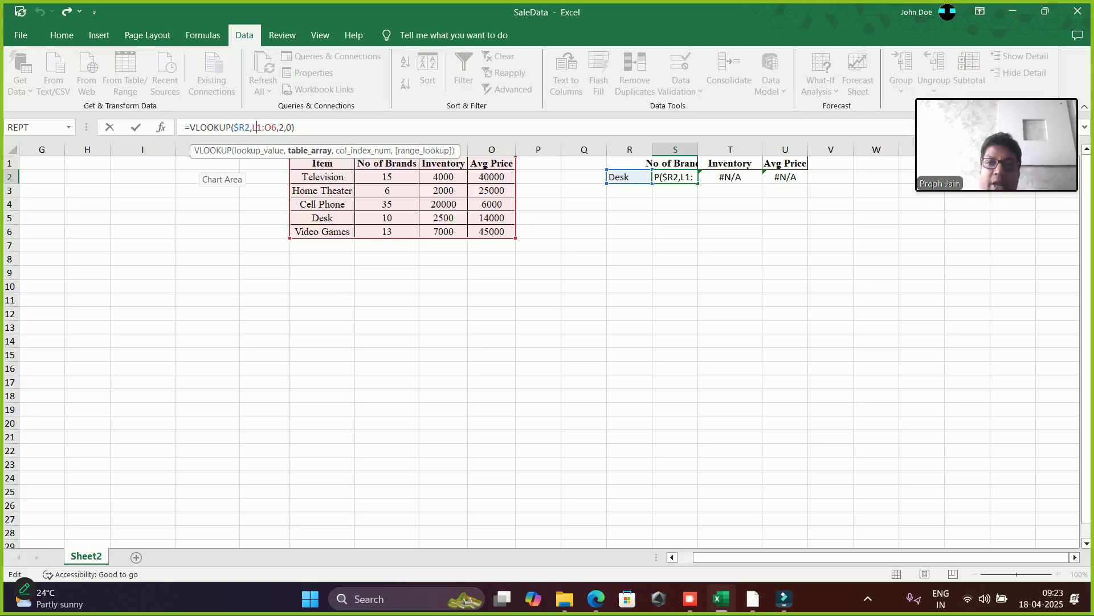
key("F4")
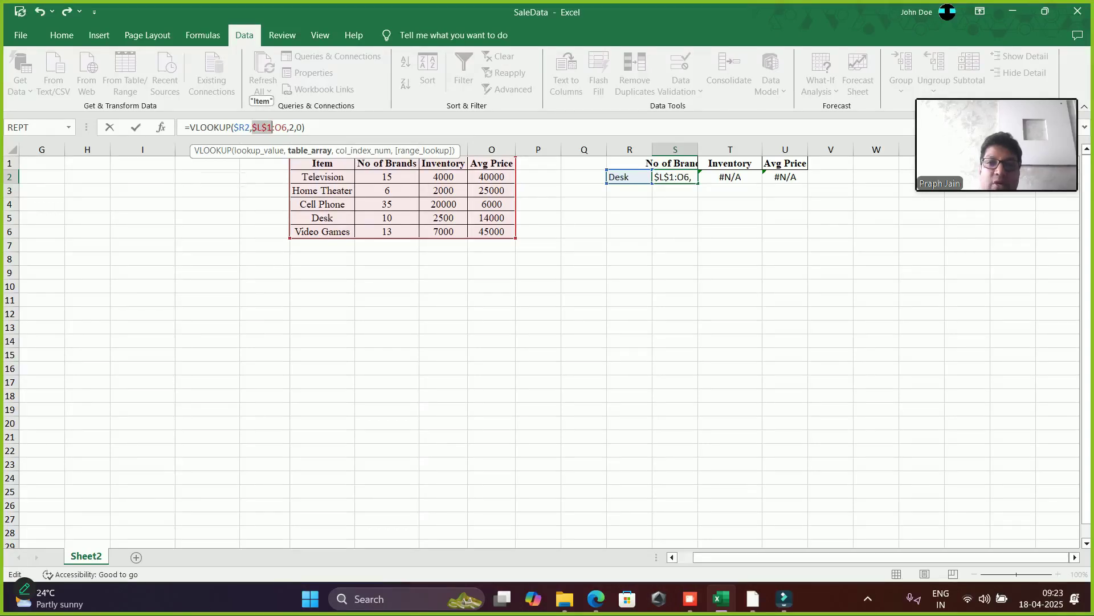
left_click(281, 127)
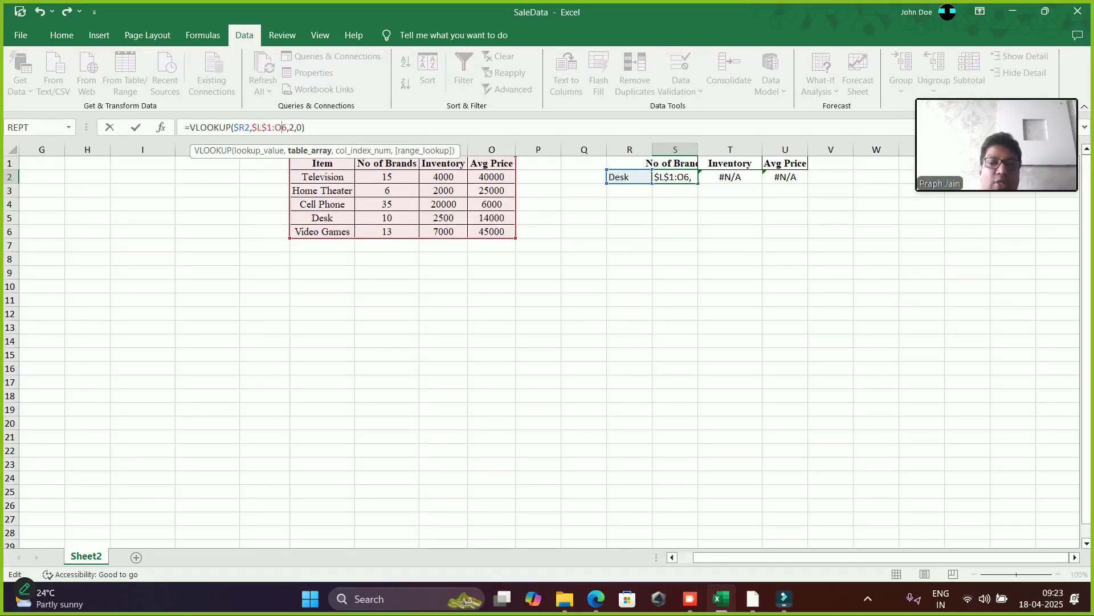
key("F4")
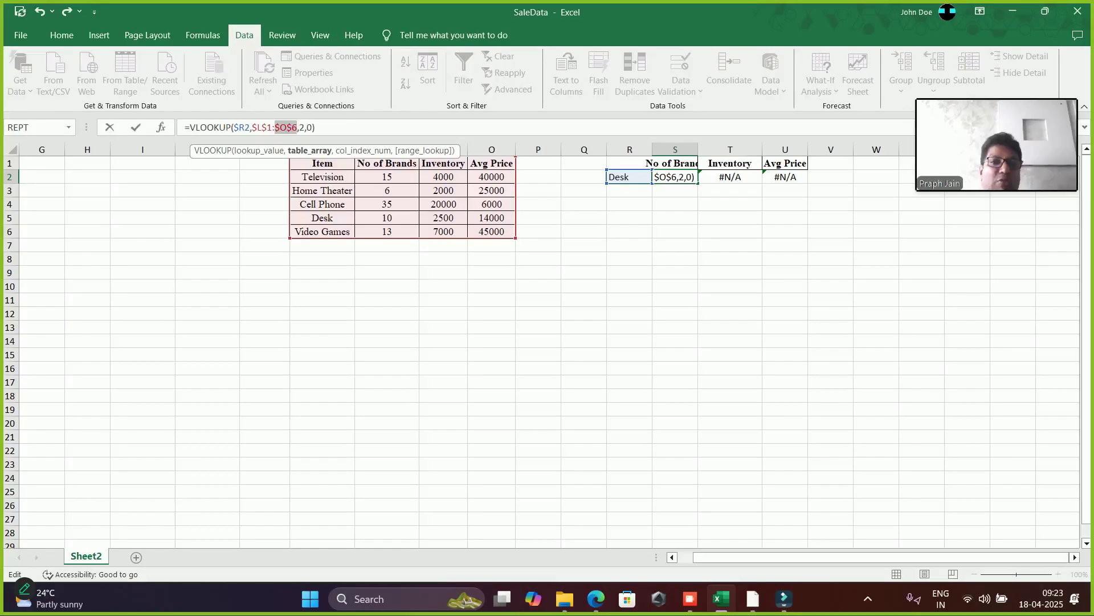
key("Return")
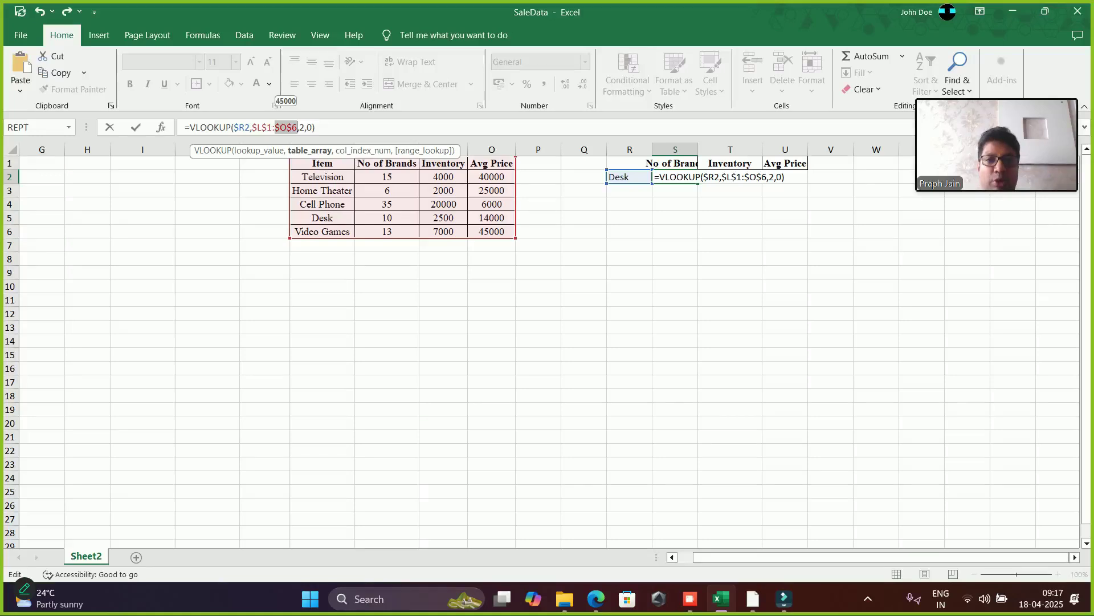
key("ctrl+Return")
left_click_drag(697, 183, 808, 183)
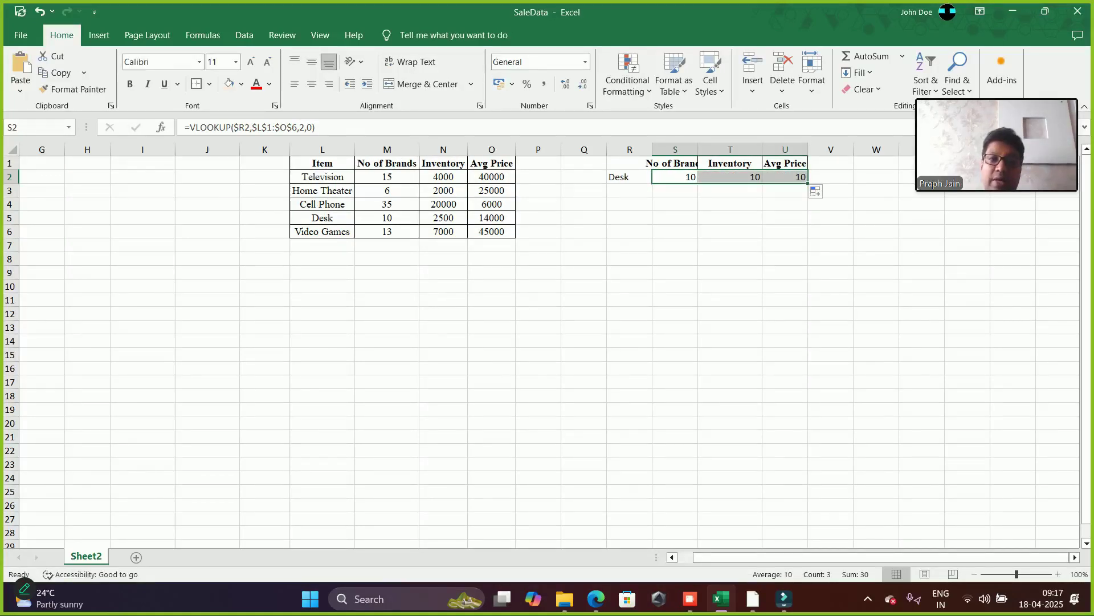
Set the column index in the T2 Inventory VLOOKUP formula to 3
left_click(730, 177)
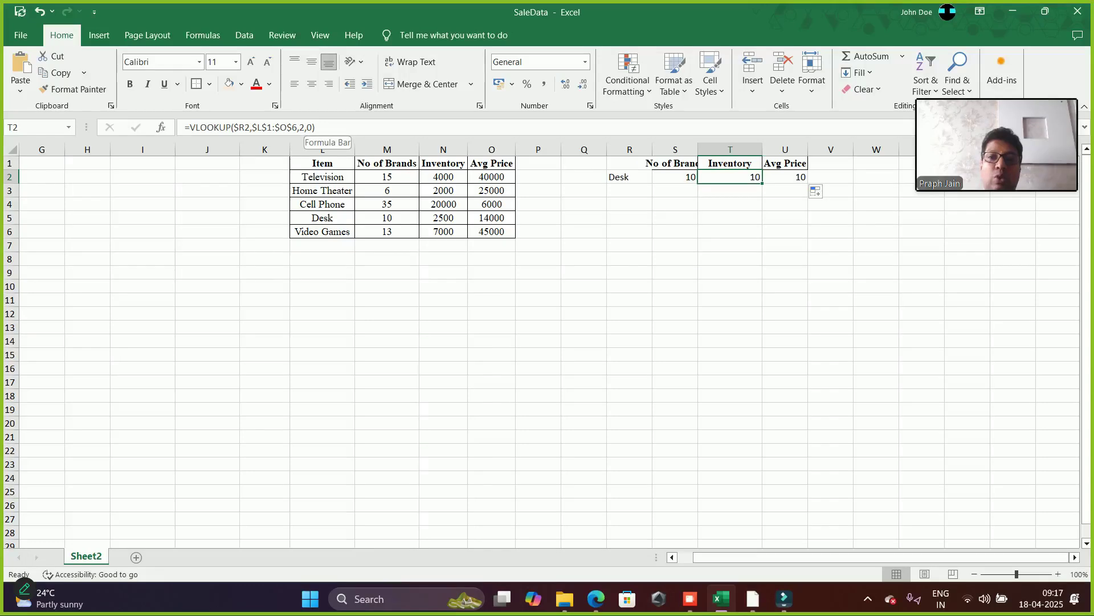
left_click(303, 128)
key("BackSpace")
type("3")
key("Return")
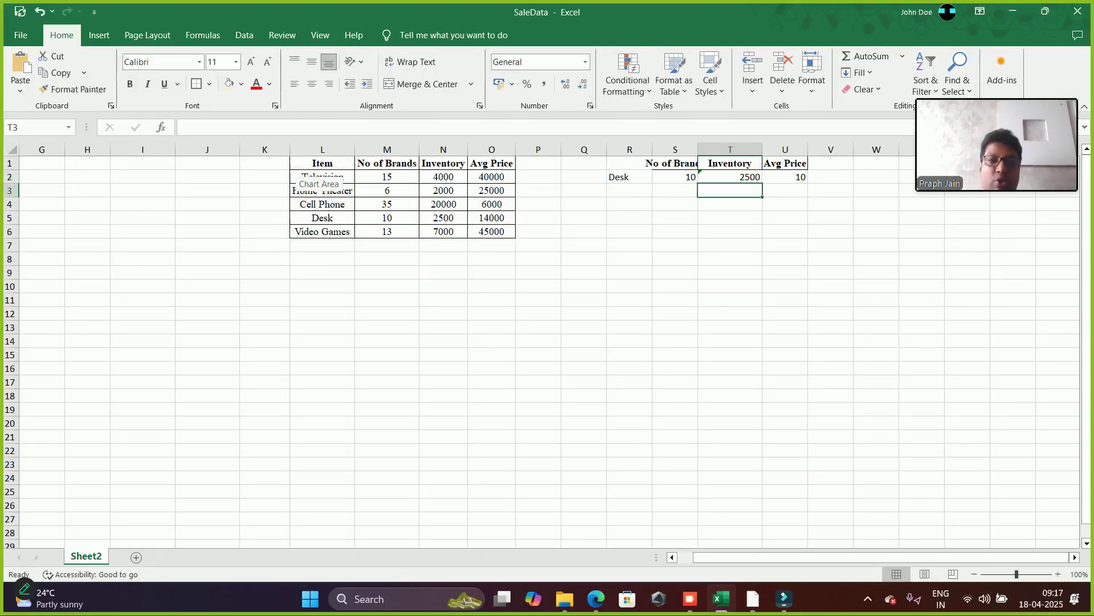
Set the column index in the U2 VLOOKUP with absolute references to 4, and compare the results with Desk's row L5:O5
left_click(785, 177)
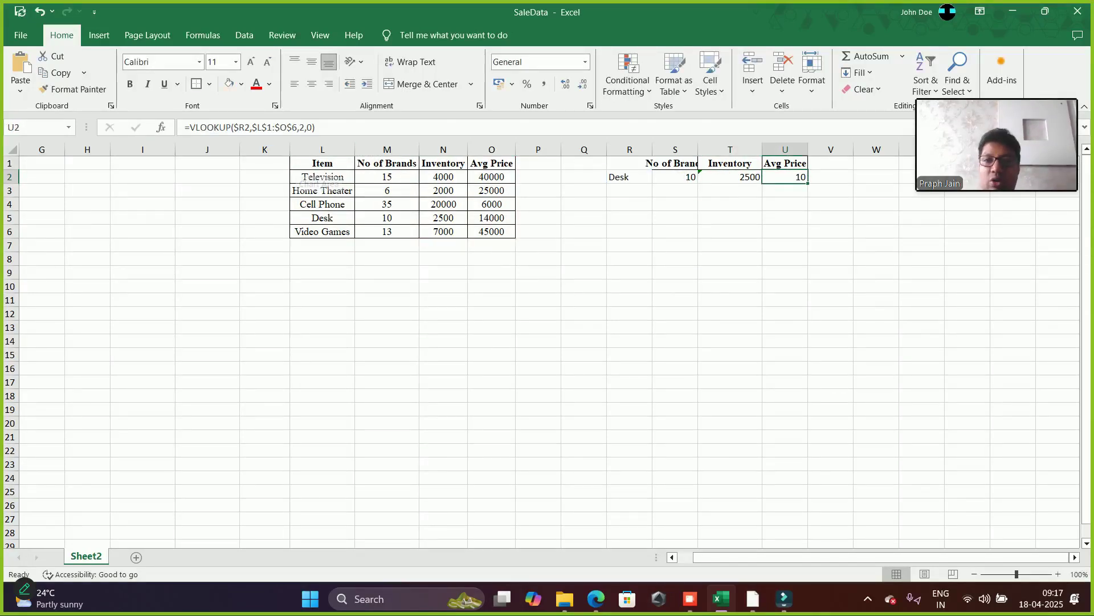
left_click(304, 128)
key("BackSpace")
type("4")
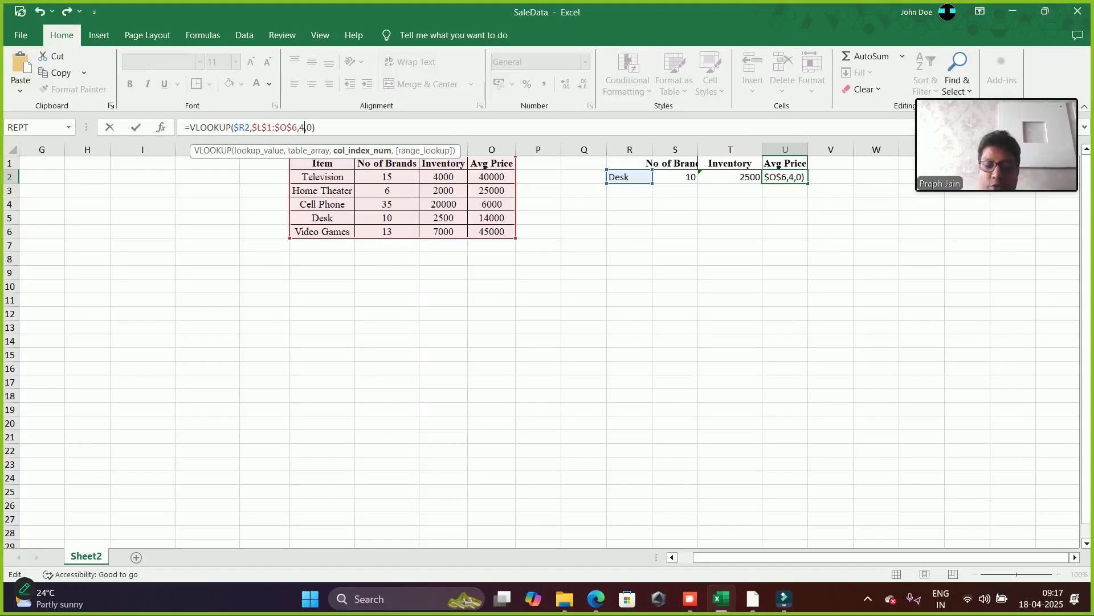
key("Return")
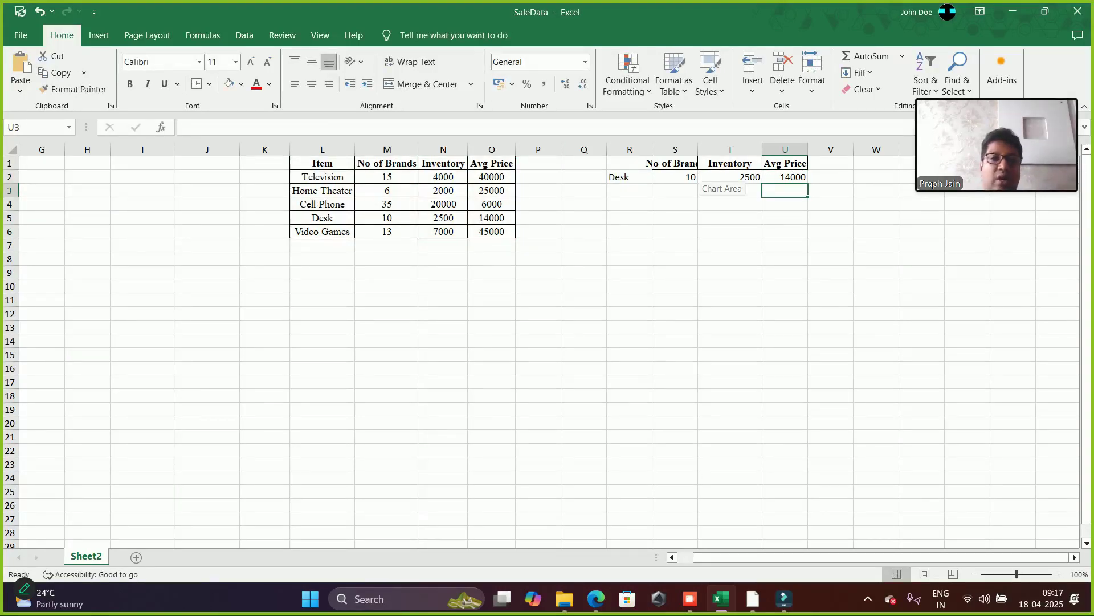
left_click_drag(322, 217, 494, 218)
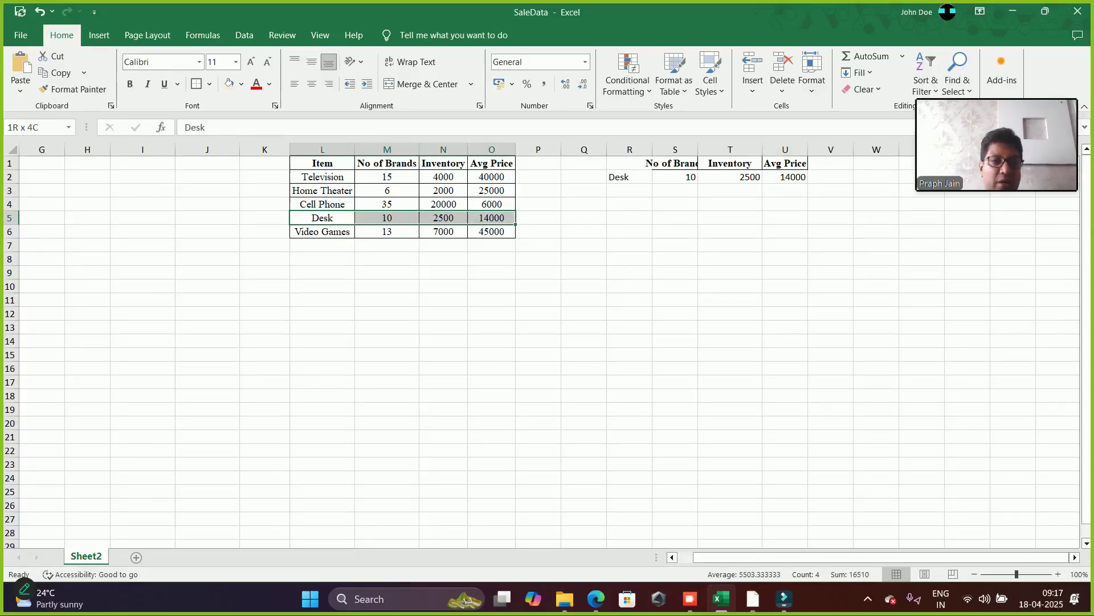
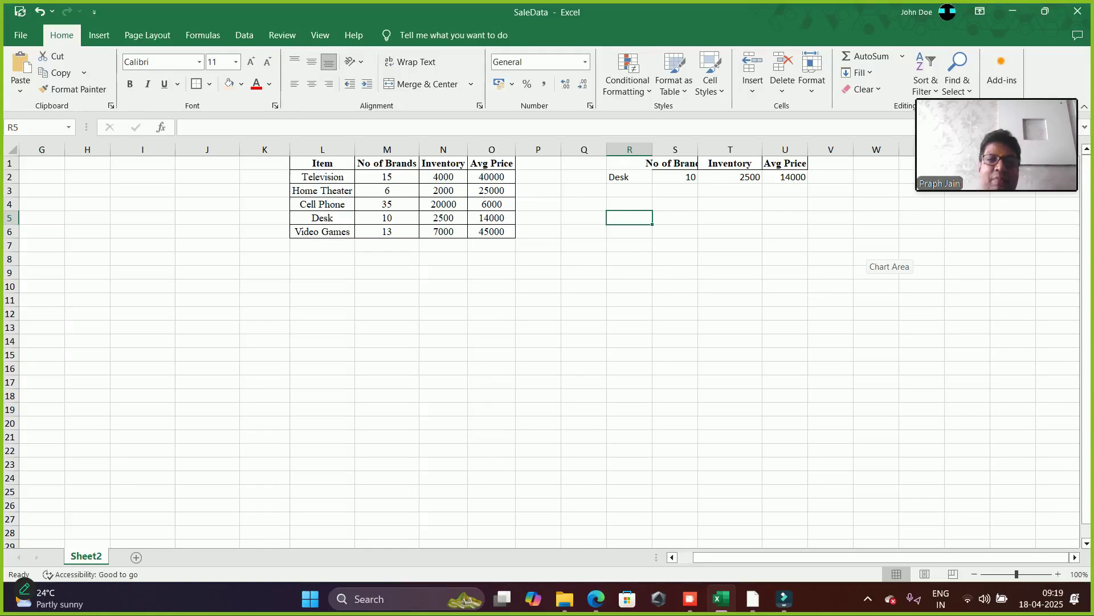
Open the Data Validation settings for the lookup item cell R2
left_click(630, 176)
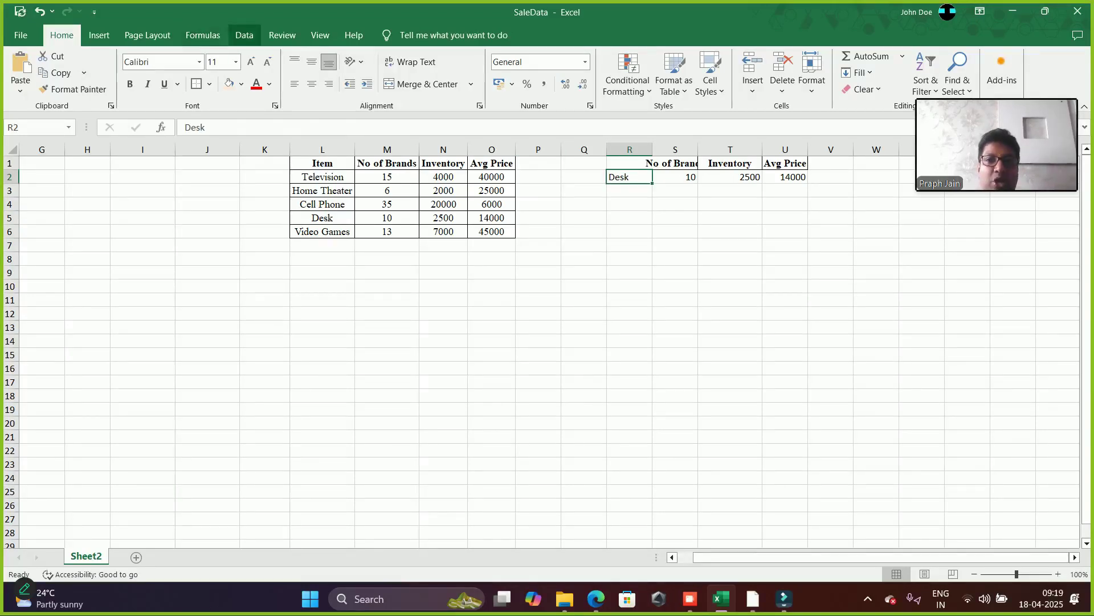
left_click(244, 35)
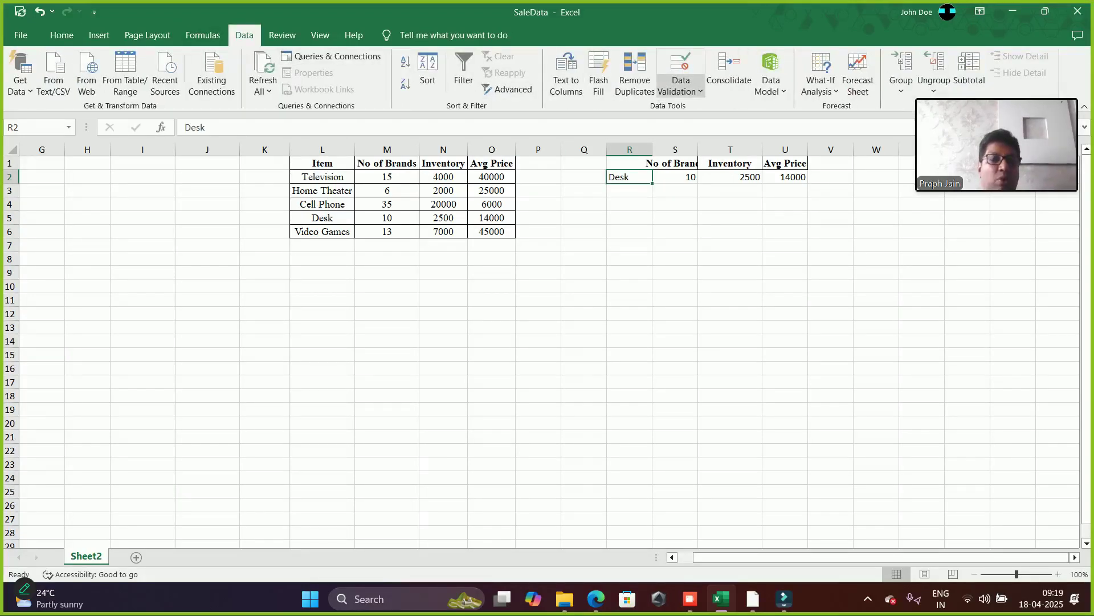
left_click(681, 88)
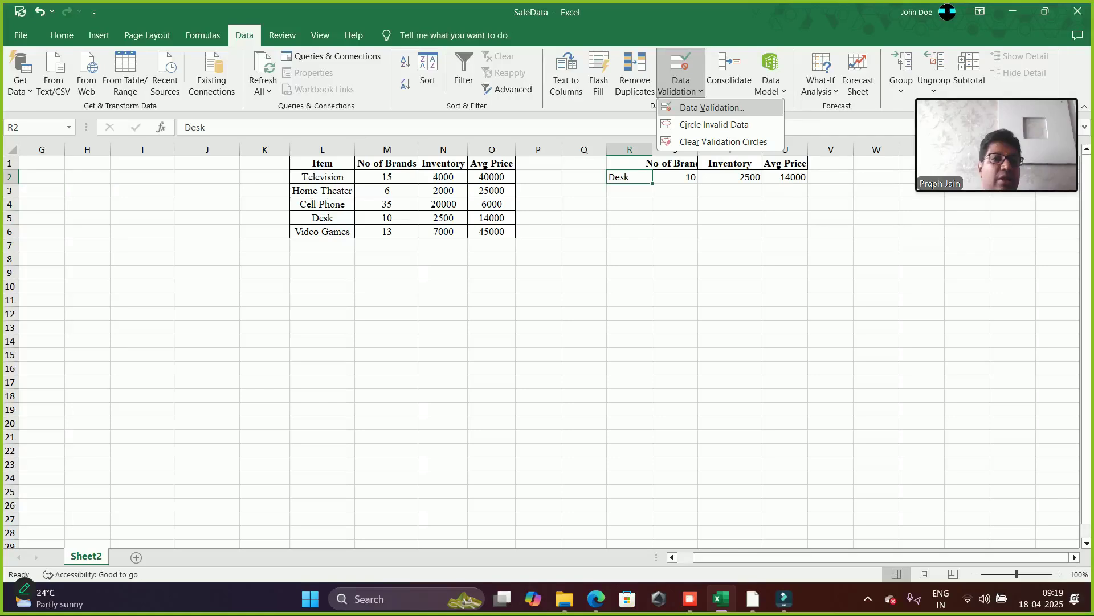
left_click(712, 107)
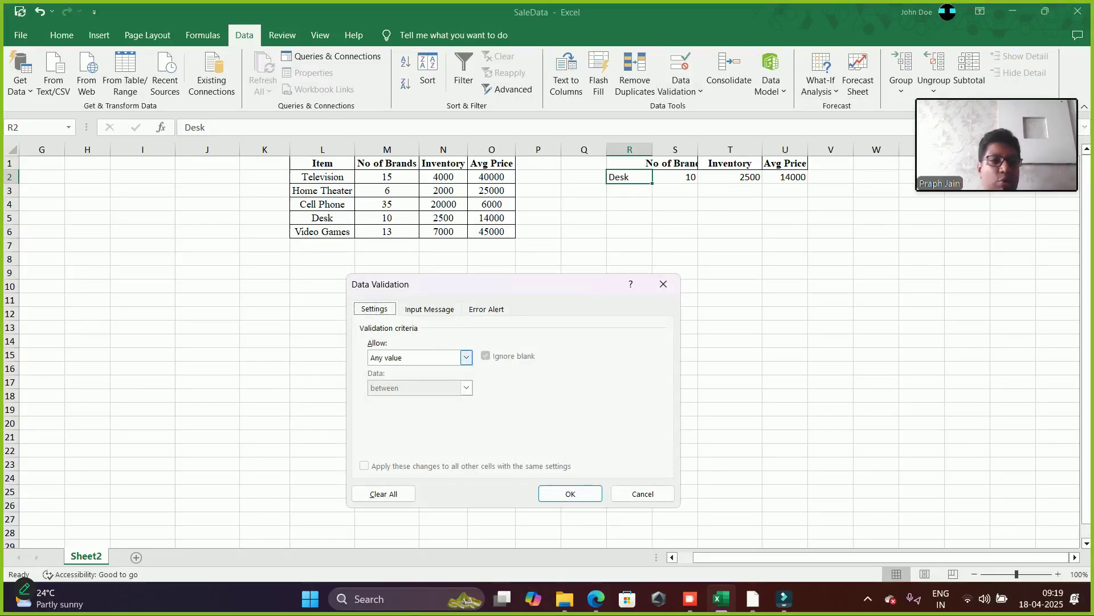
Restrict cell R2 with a List data validation that takes its items from =$L$2:$L$6
left_click(466, 356)
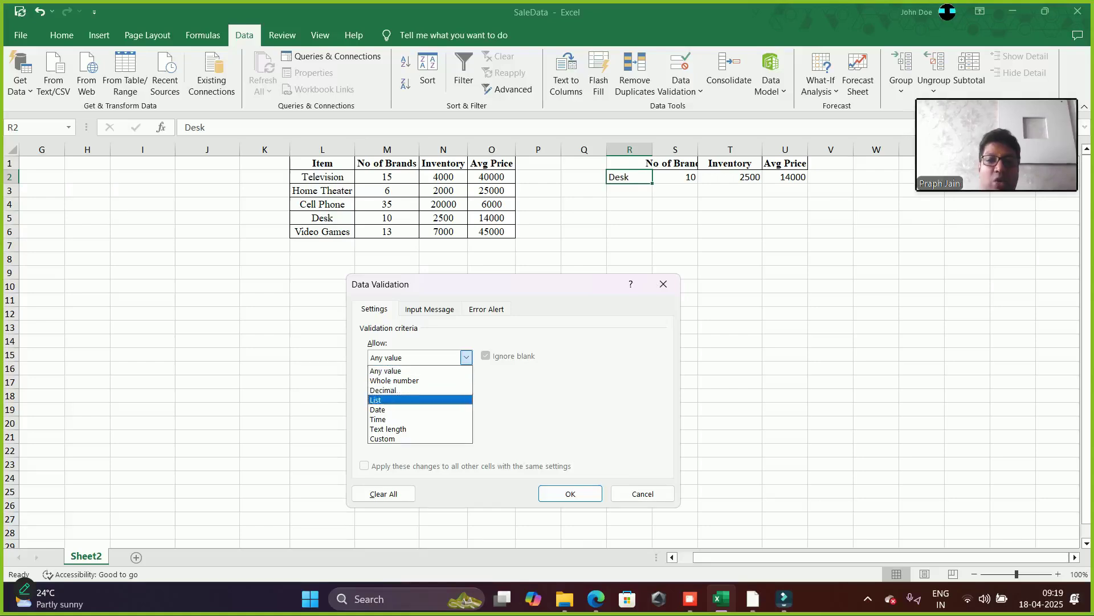
left_click(399, 398)
left_click(575, 417)
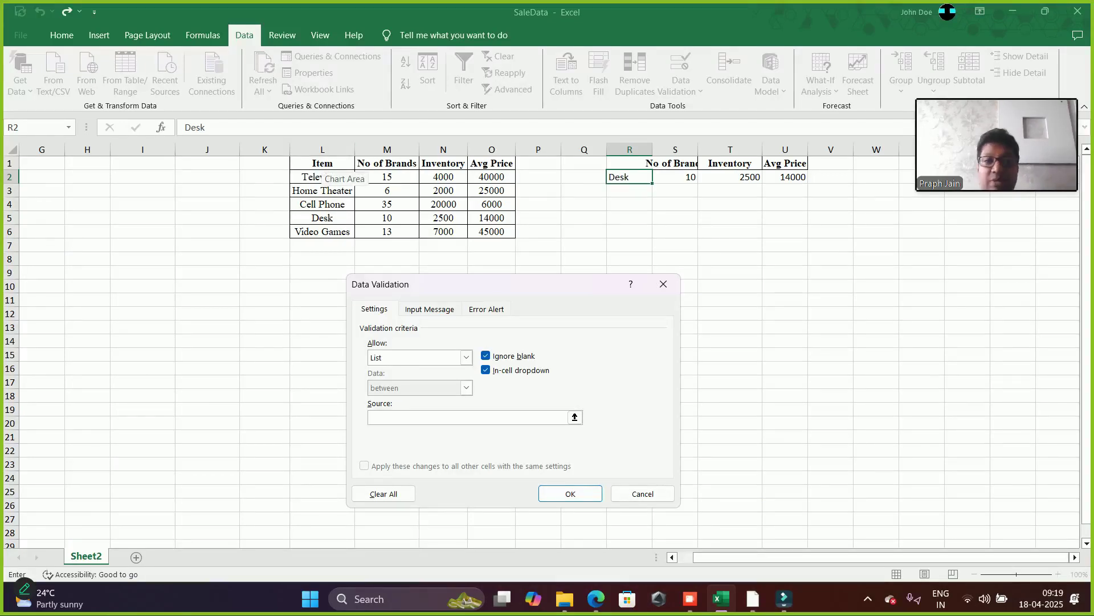
left_click_drag(319, 175, 342, 233)
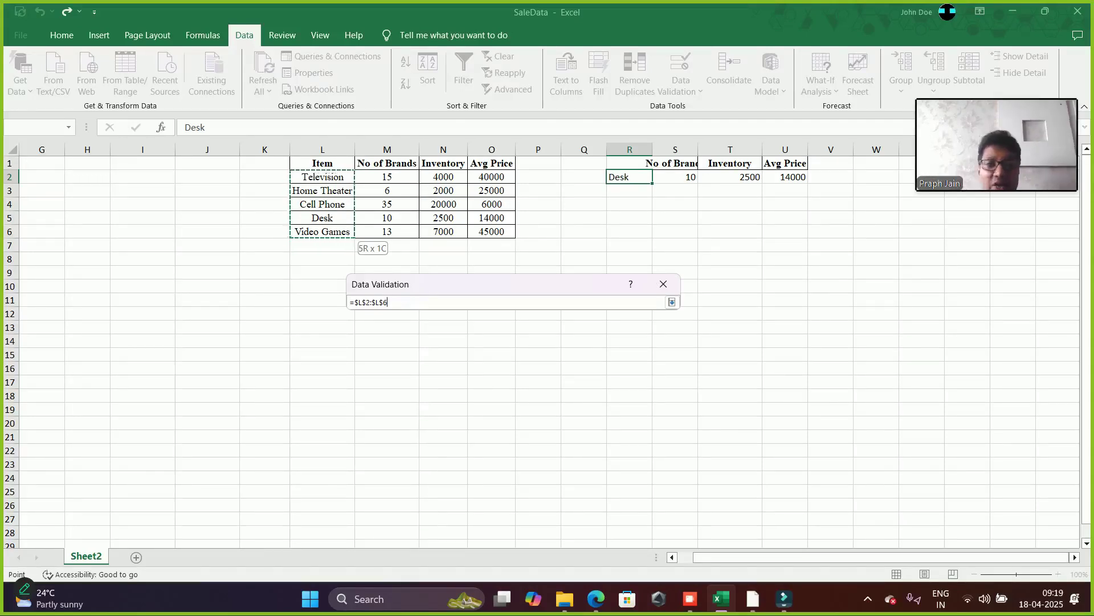
left_click_drag(342, 232, 342, 233)
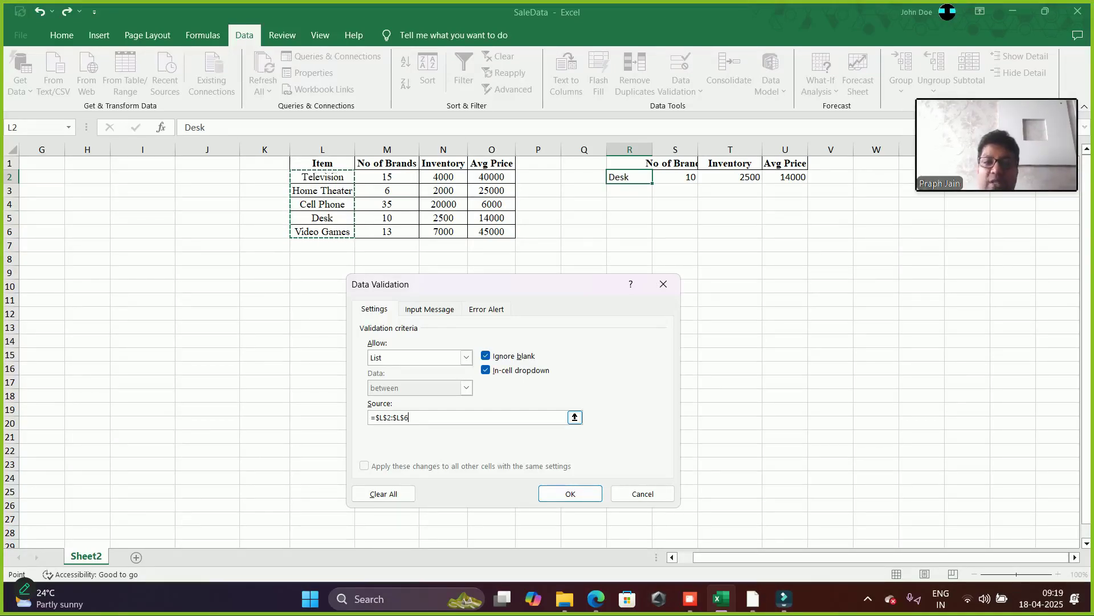
left_click(570, 494)
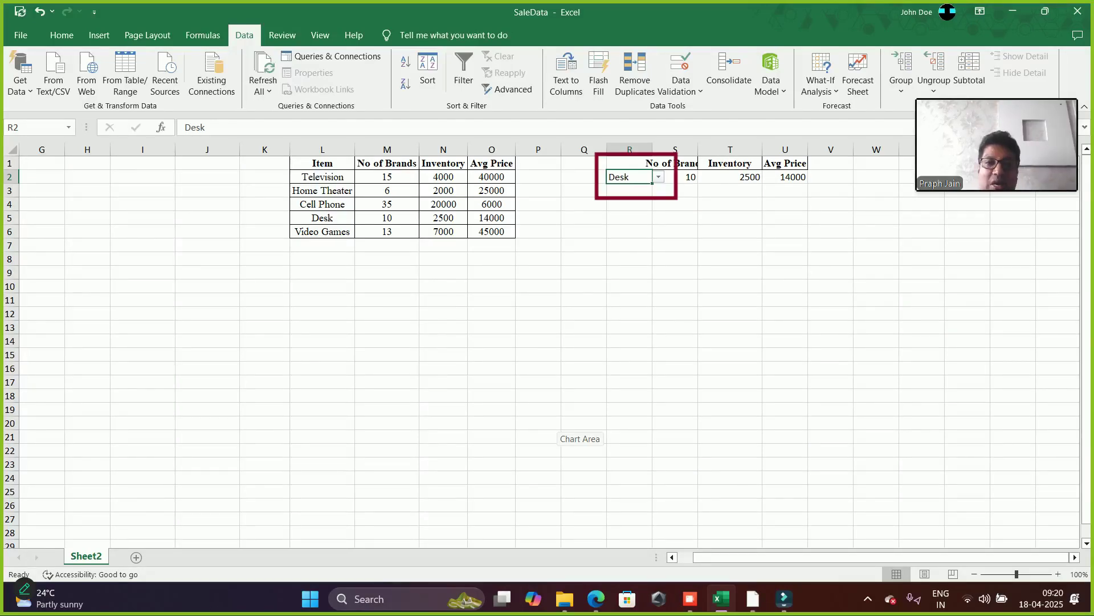
Choose Television from the dropdown list in cell R2
left_click(658, 177)
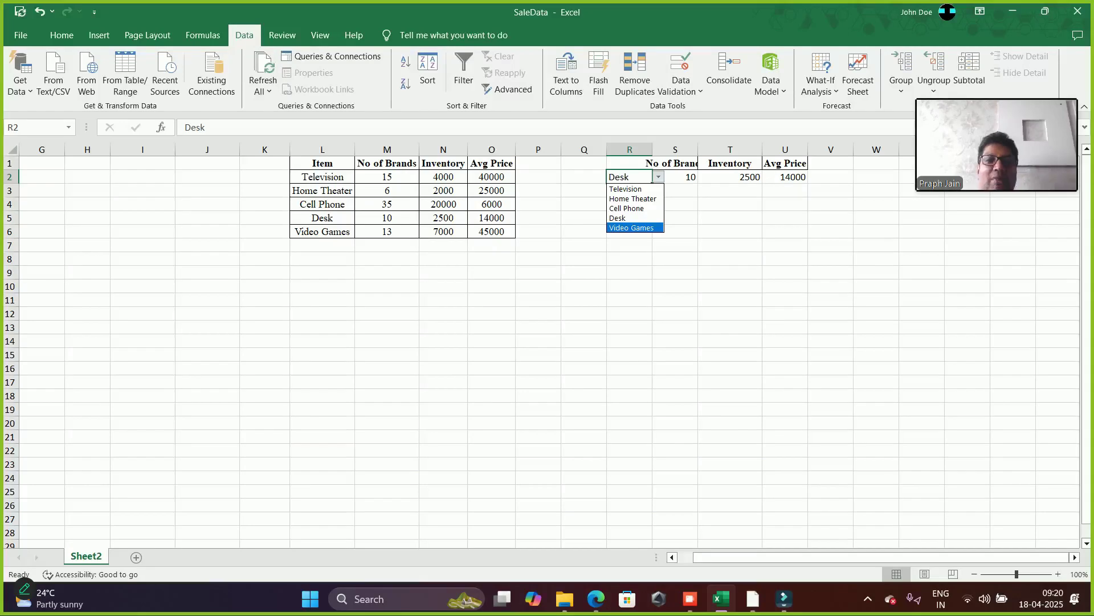
key("Up")
key("Up")
key("Up")
key("Up")
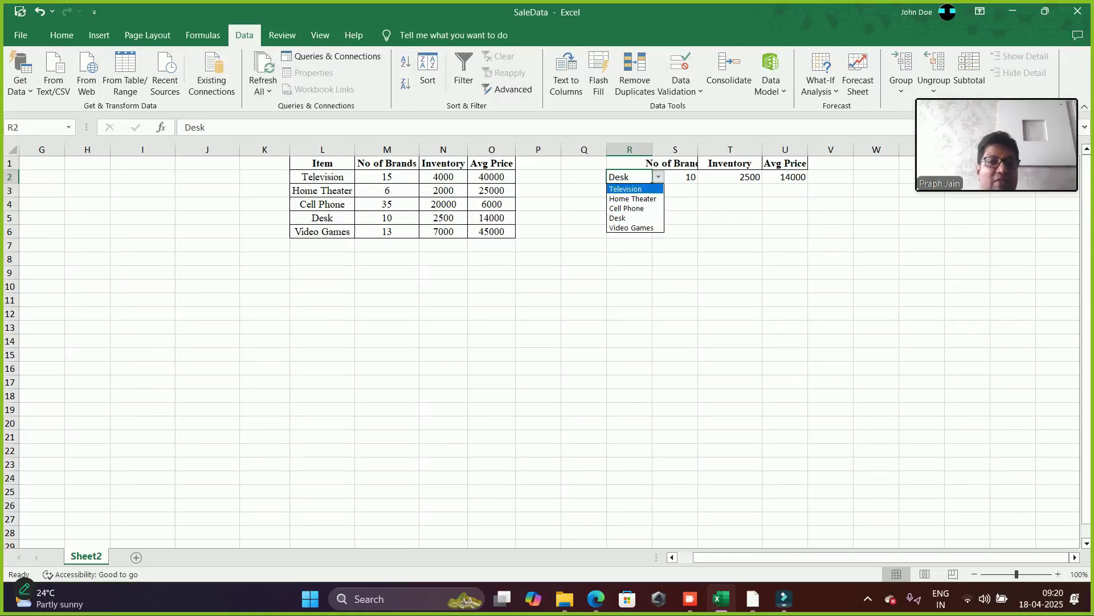
key("Return")
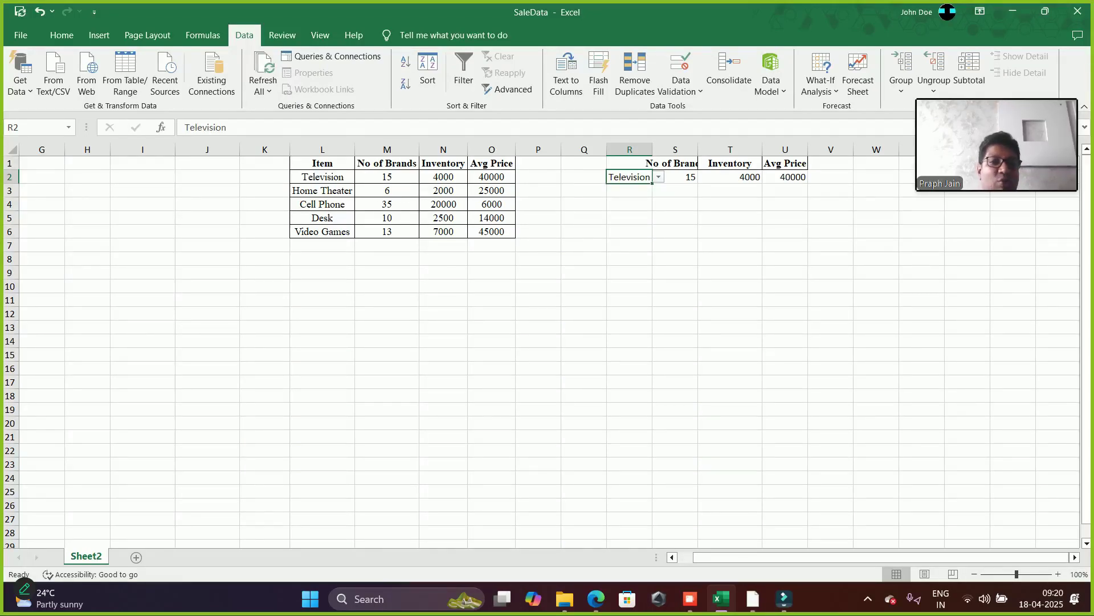
Set the item in cell R2 to Cell Phone using its dropdown list
key("alt+Down")
key("Down")
key("Down")
key("Down")
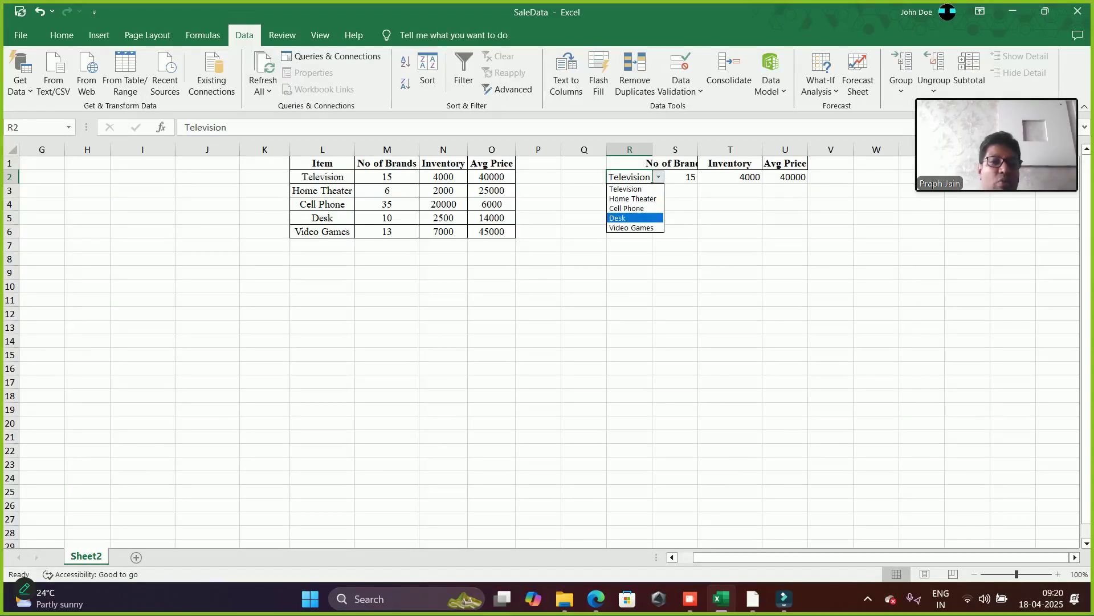
key("Up")
key("Return")
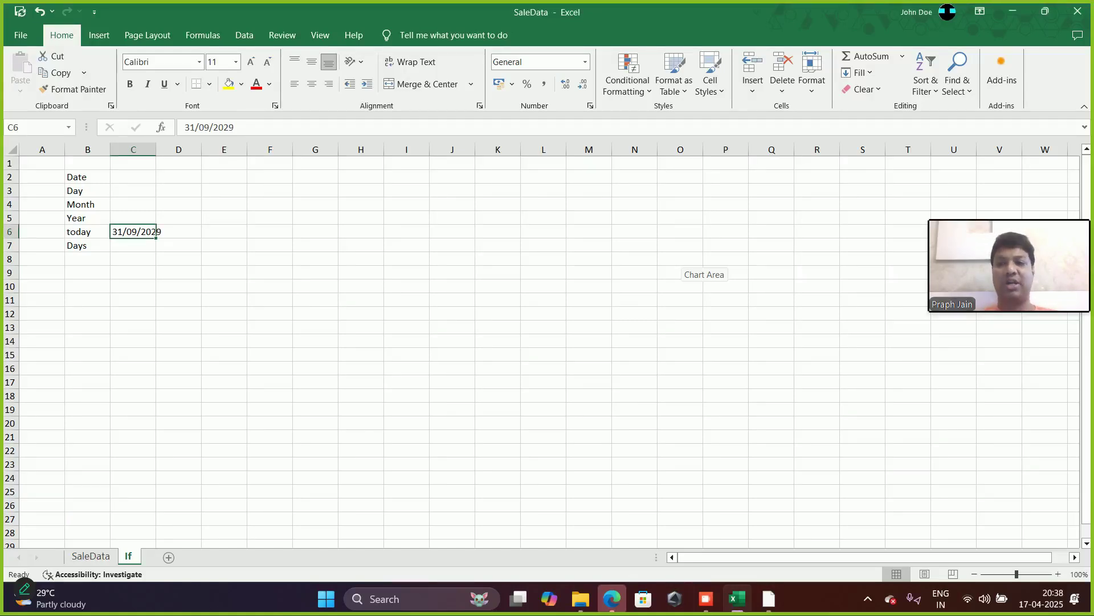
Enter the formula =DATE(2029,10,10) in cell E2 on the Date row
left_click(88, 177)
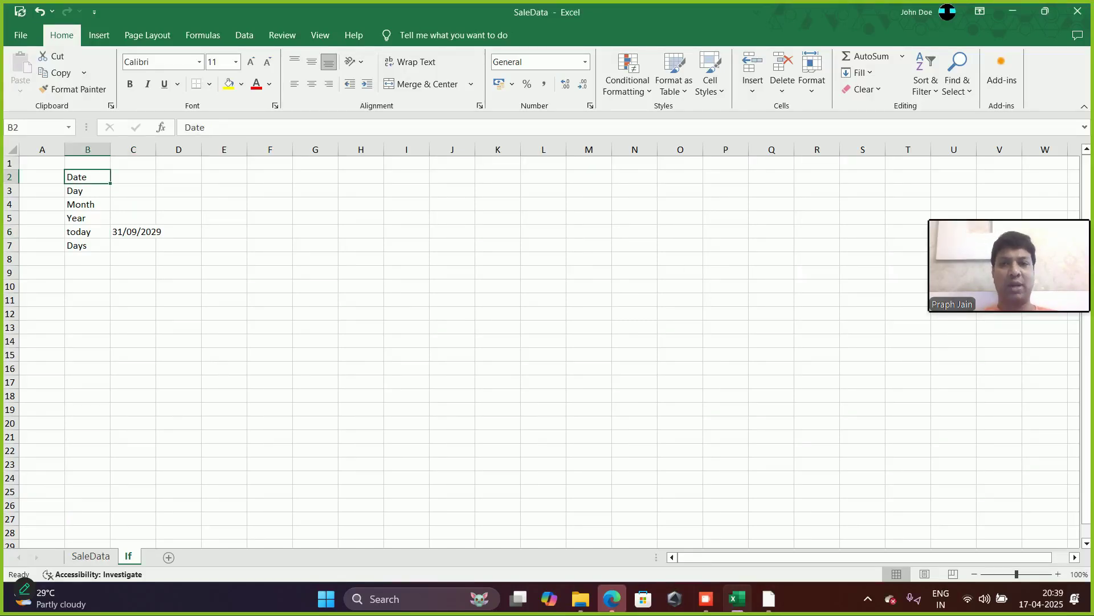
left_click(224, 177)
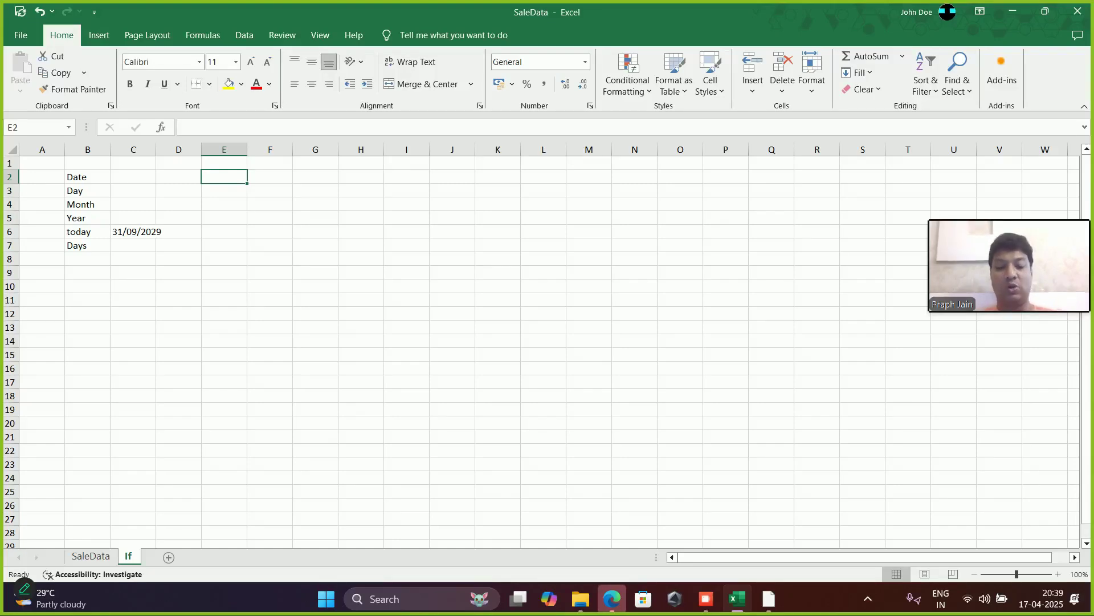
type("=a")
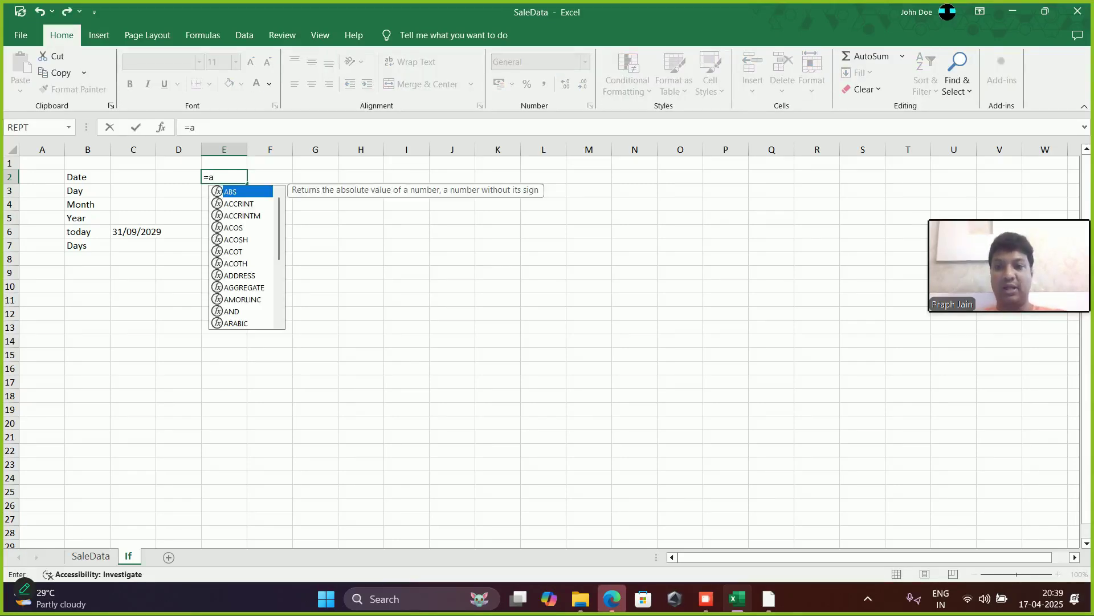
key("BackSpace")
type("date ")
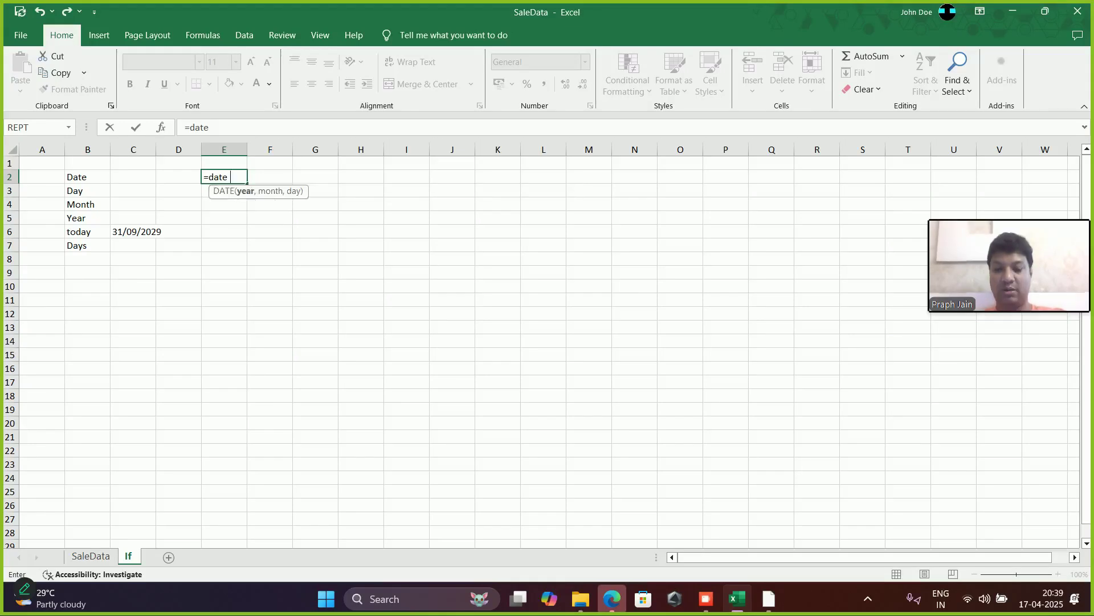
type("(202")
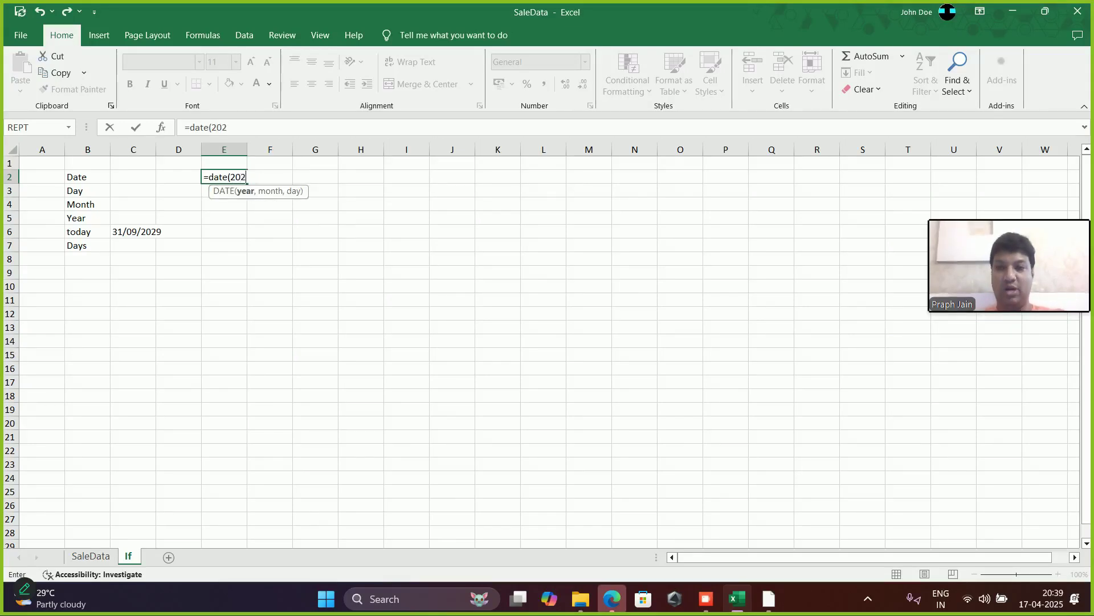
type("9,10,10")
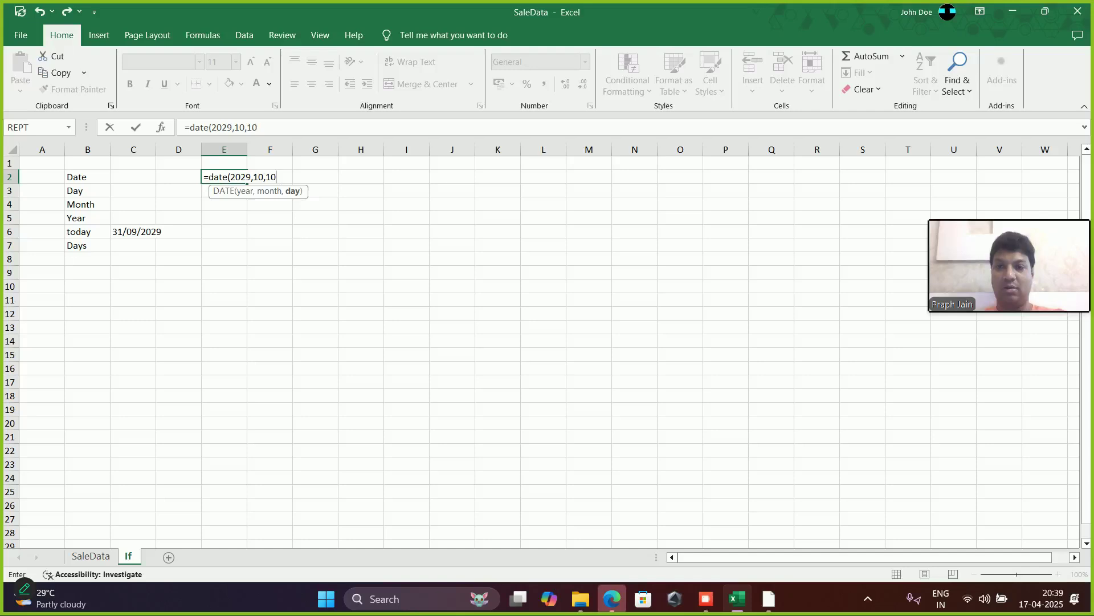
type(")")
key("Return")
key("Up")
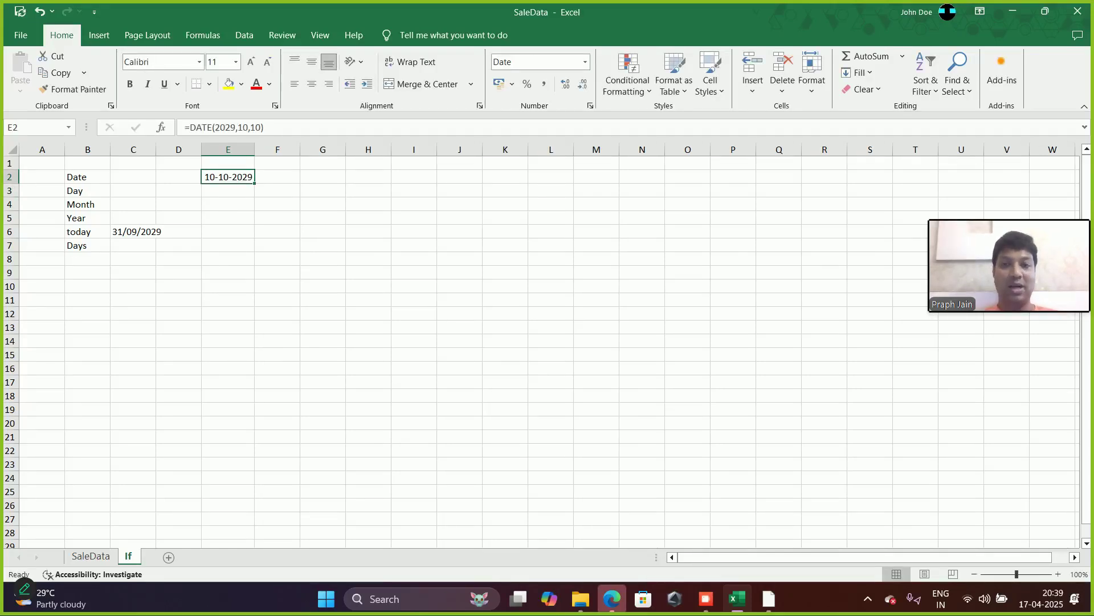
Extract the day from the date in E2 with a DAY formula in cell E3
key("Down")
type("=day(")
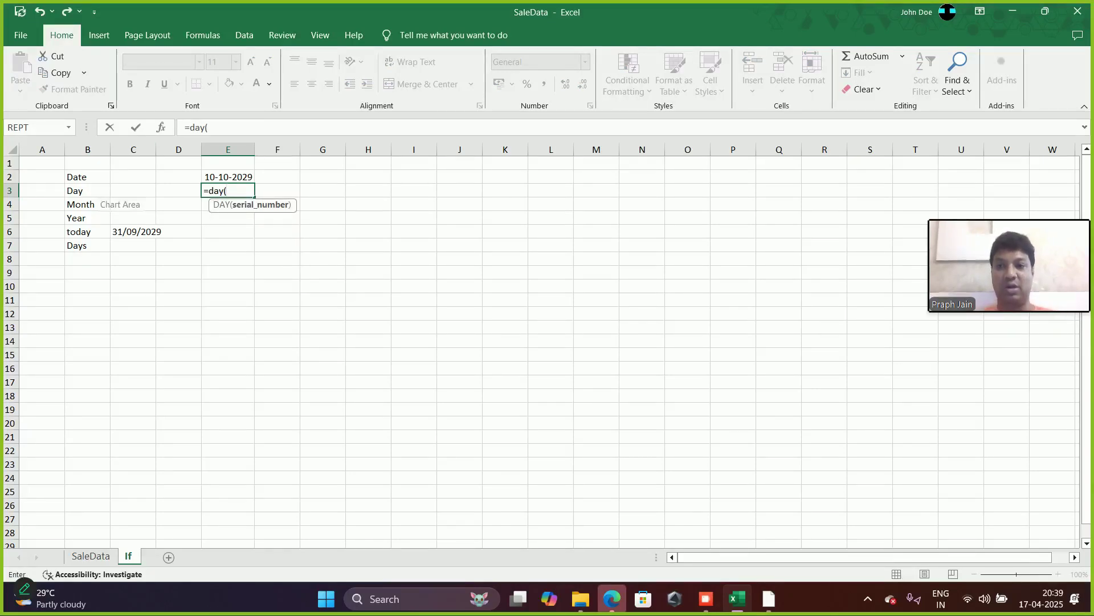
key("Up")
key("Return")
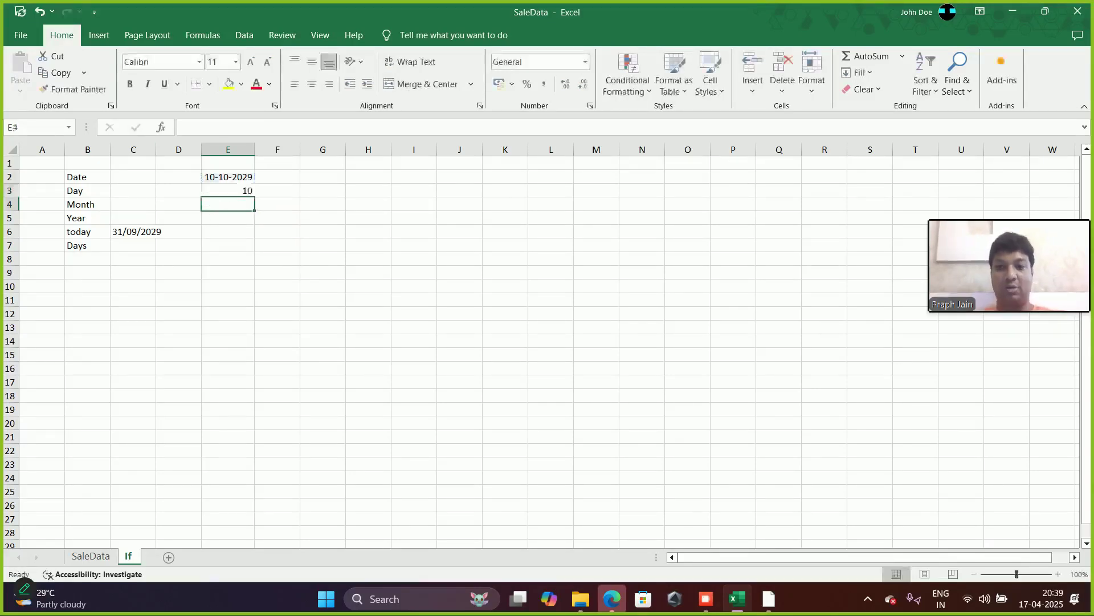
Extract the month from the date with the formula =MONTH(E2) in cell E4
type("=,o")
key("BackSpace")
key("BackSpace")
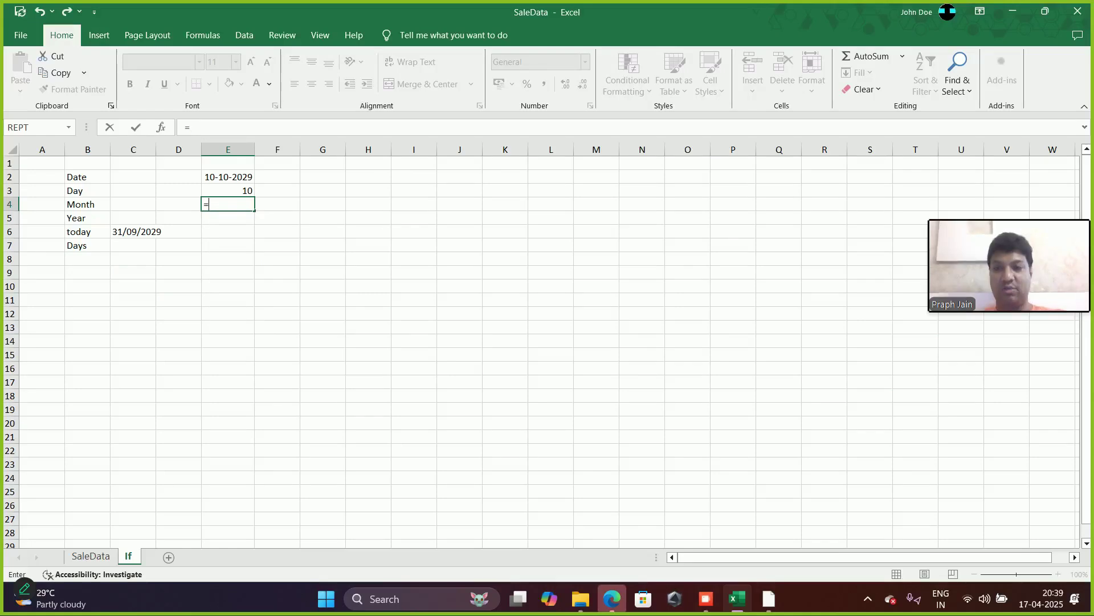
type("moth")
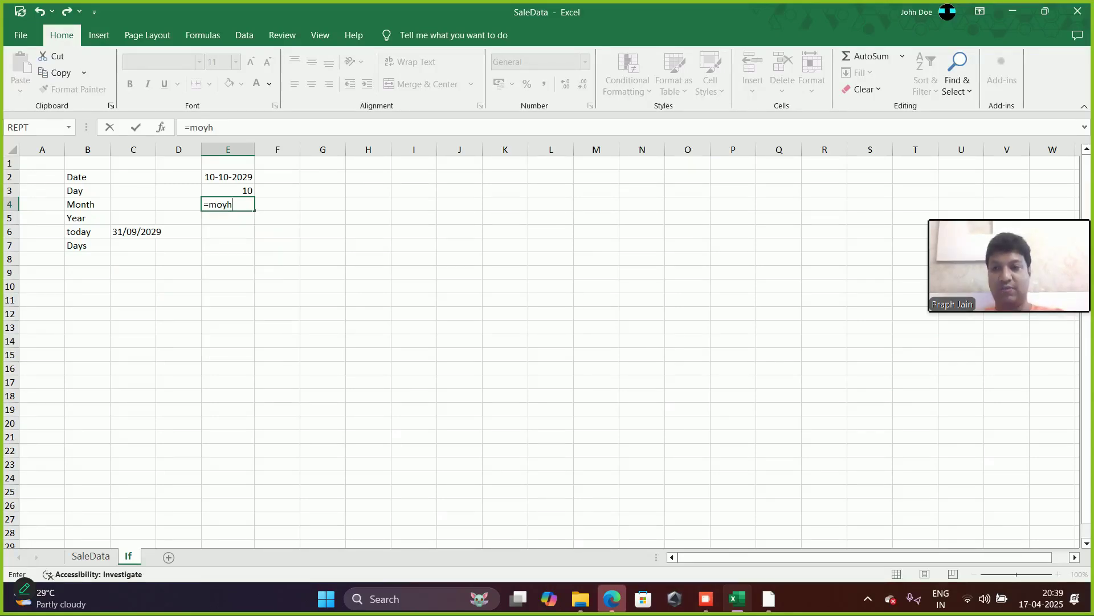
key("BackSpace")
key("BackSpace")
type("nth(e2)")
key("Return")
Extract the year from the date with the formula =YEAR(E2) in cell E5
type("=")
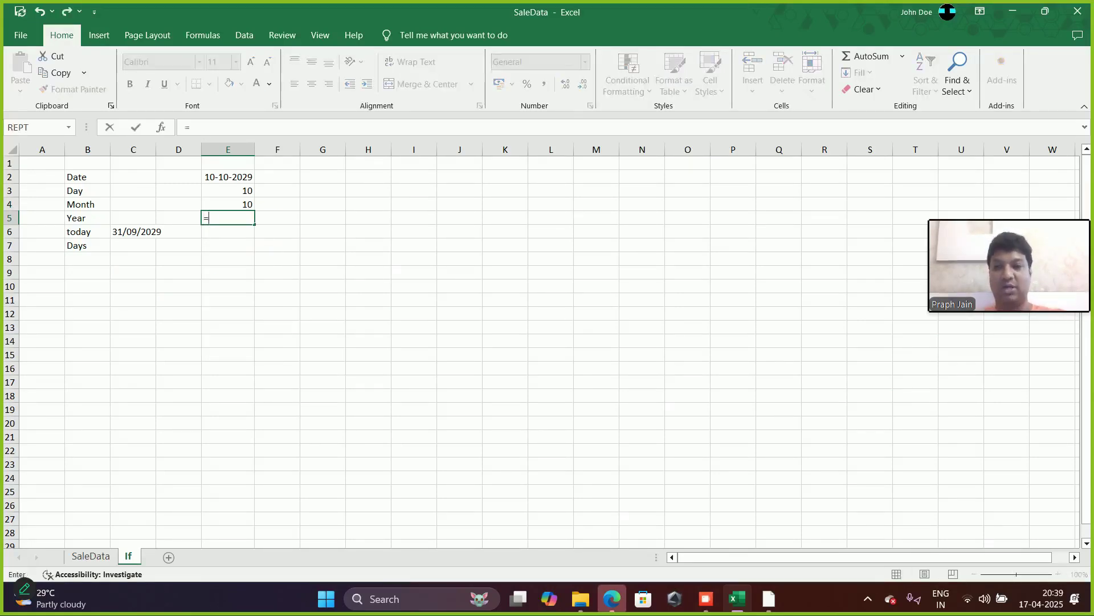
type("year(")
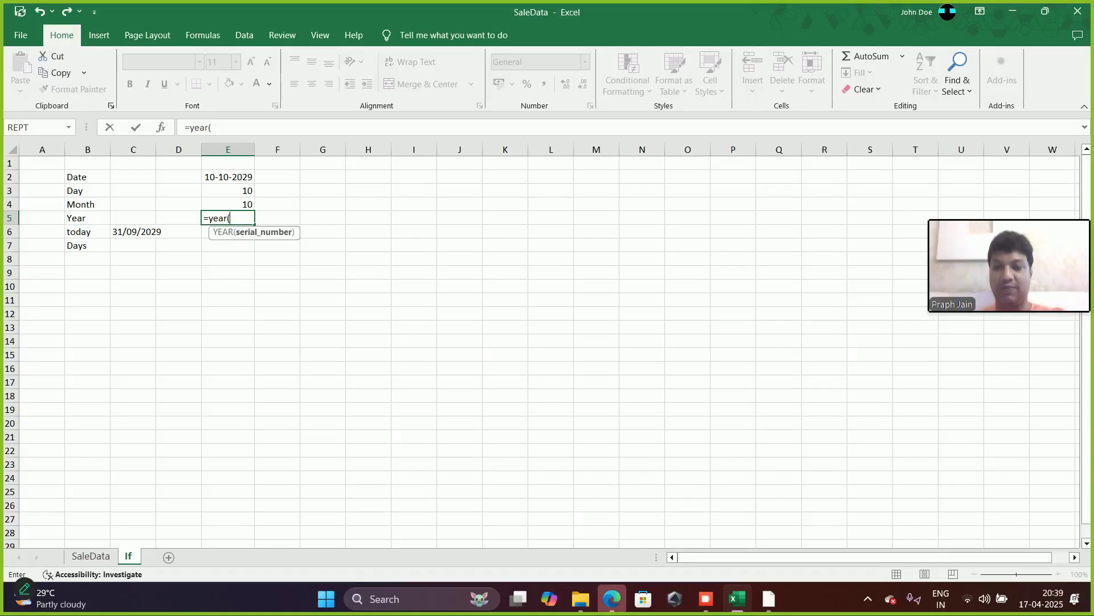
type("e2)")
key("Return")
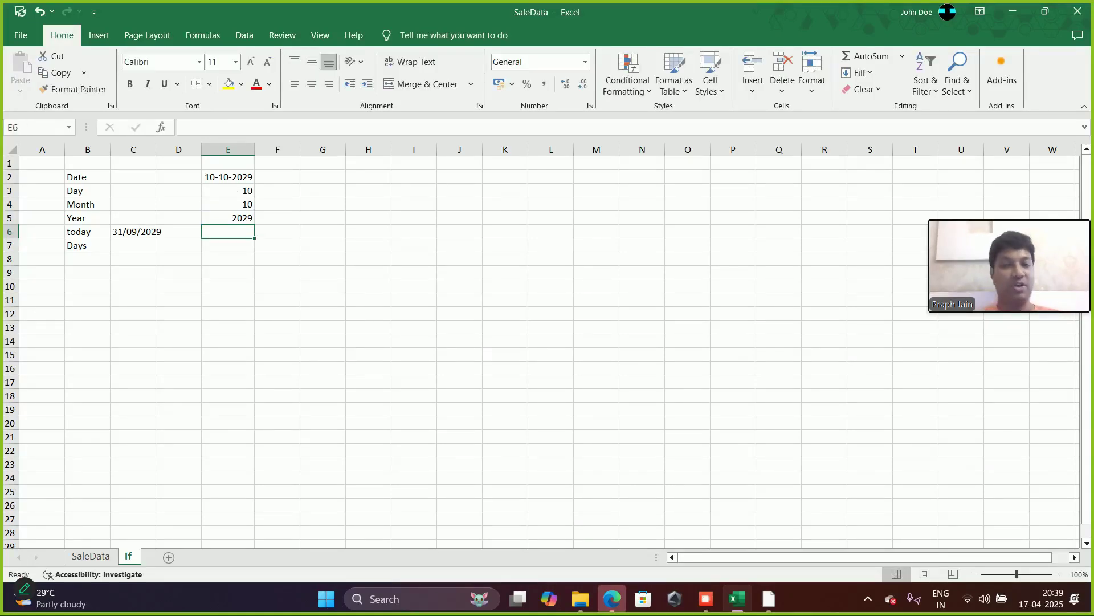
Move the 31/09/2029 entry from C6 to H5 and enter =TODAY() in cell E6 on the today row
left_click(132, 232)
left_click_drag(156, 234, 391, 231)
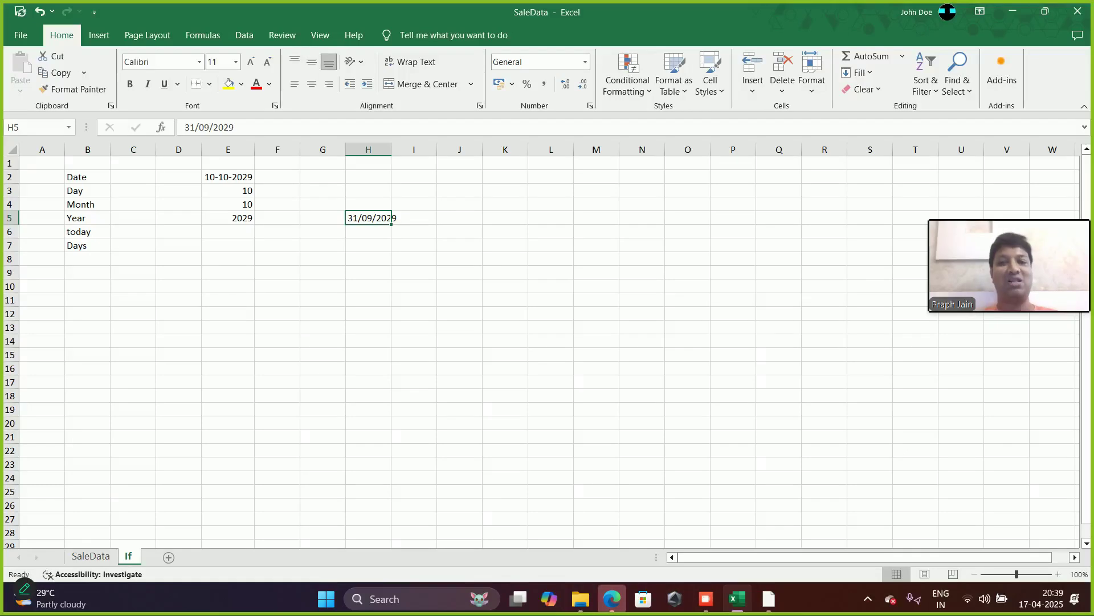
left_click(228, 232)
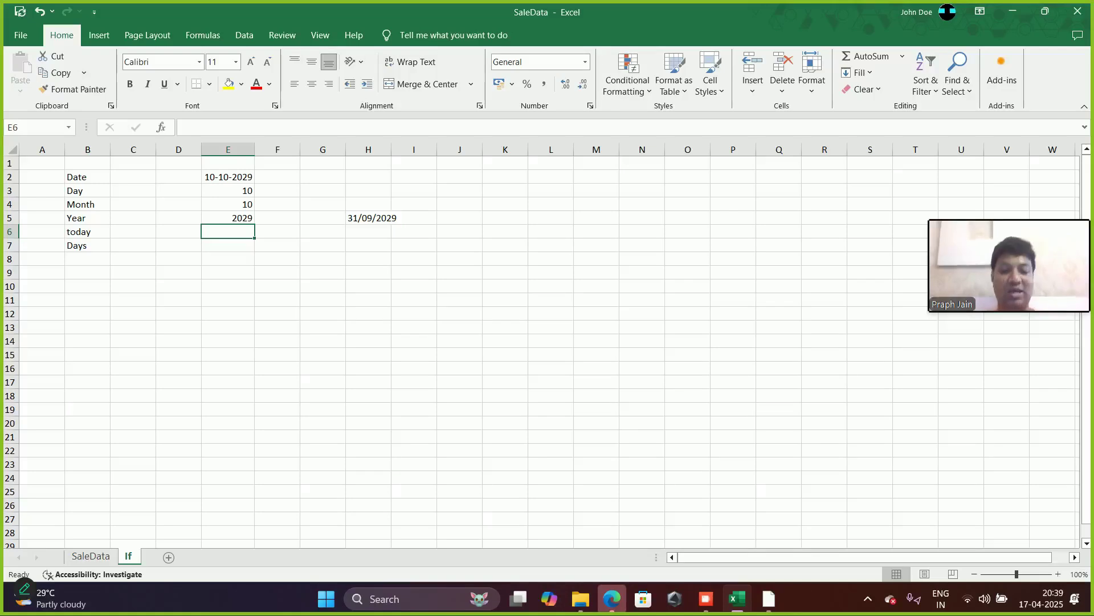
type("=")
type("toda")
type("y()")
key("Return")
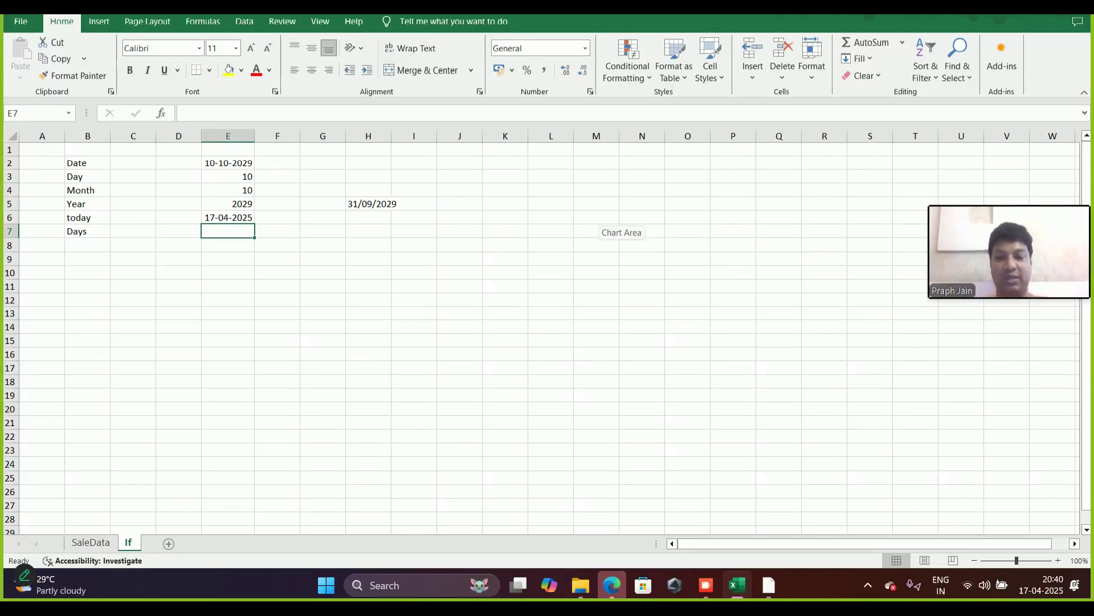
Calculate the days between today and the date with the formula =DAYS(E2,E6) in cell E7
type("=days")
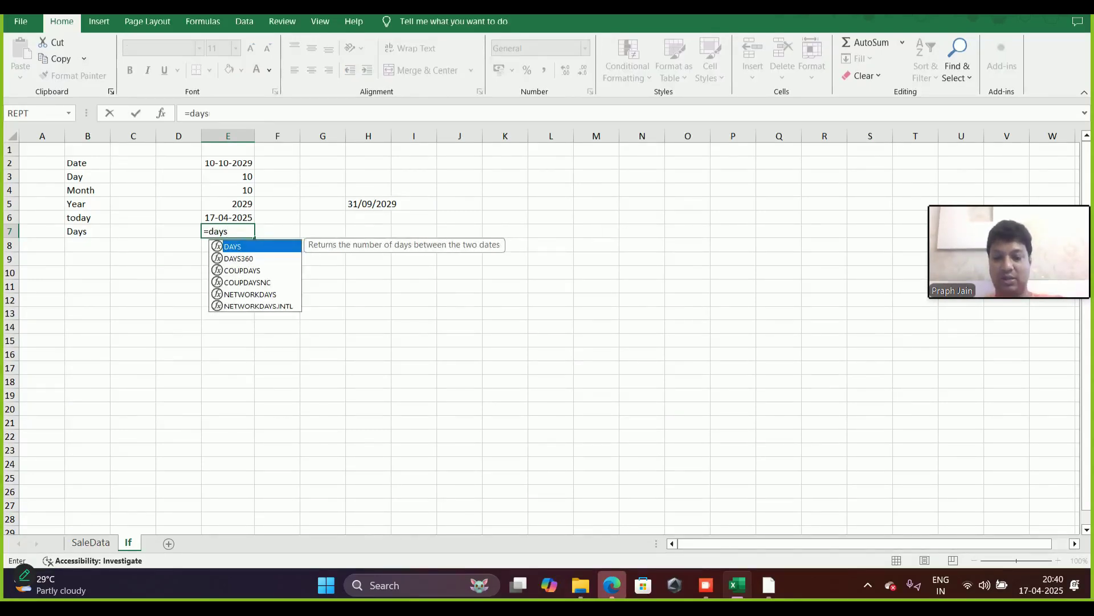
type("(")
left_click(228, 163)
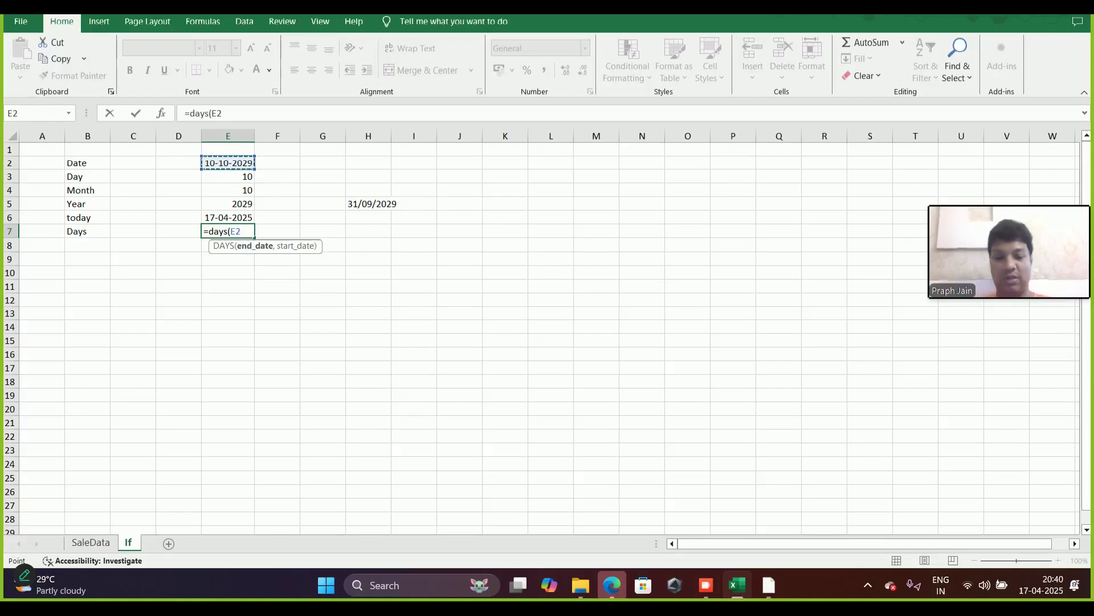
type(",")
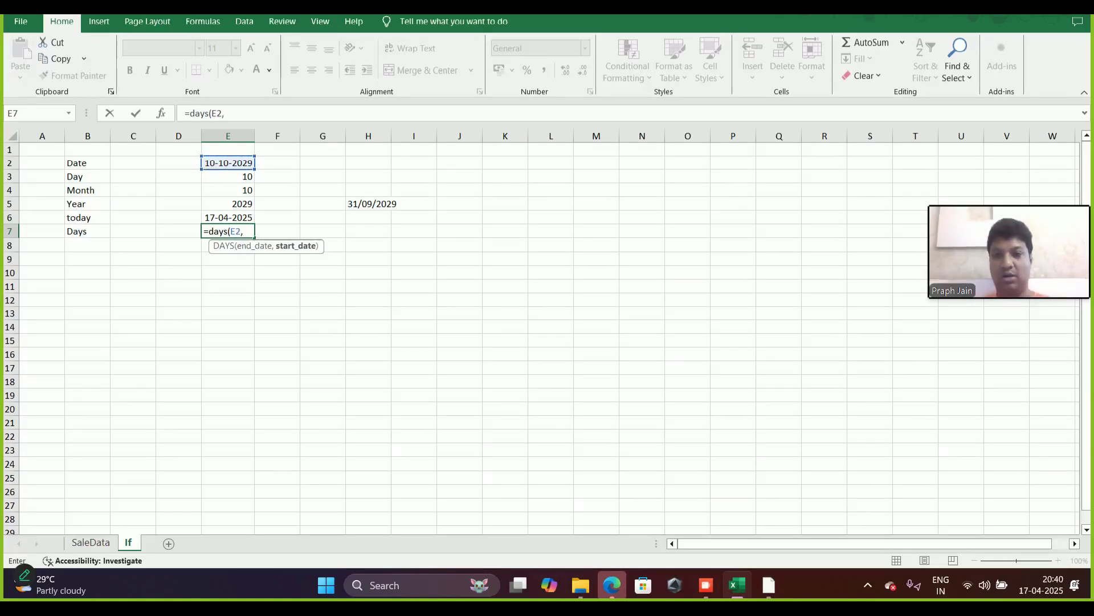
key("Up")
type(")")
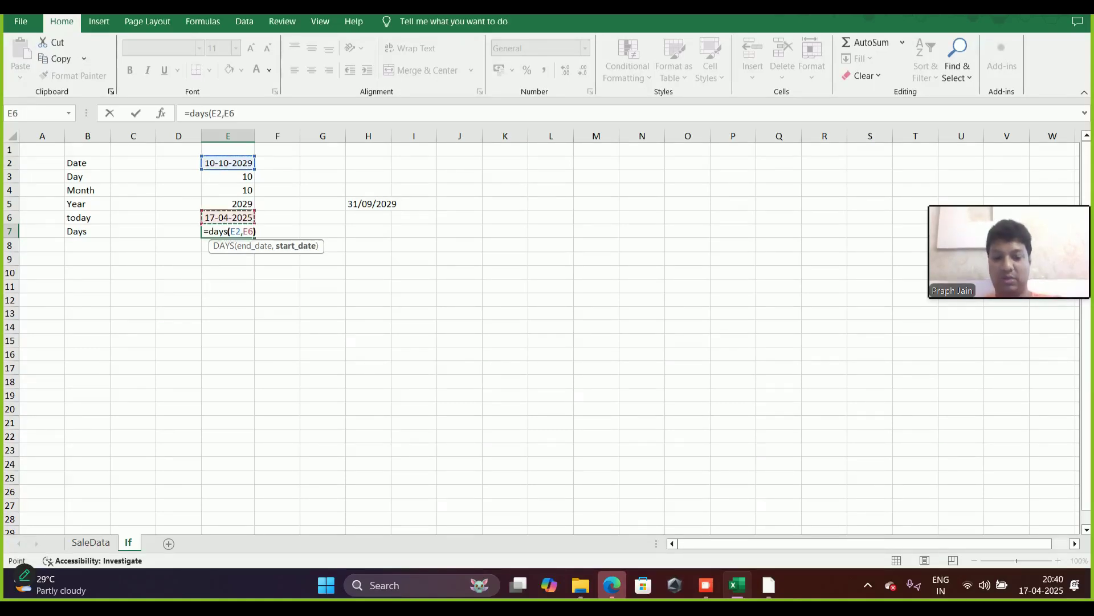
key("Return")
Convert the day count to years with the formula =E7/365 in cell F7
left_click(278, 231)
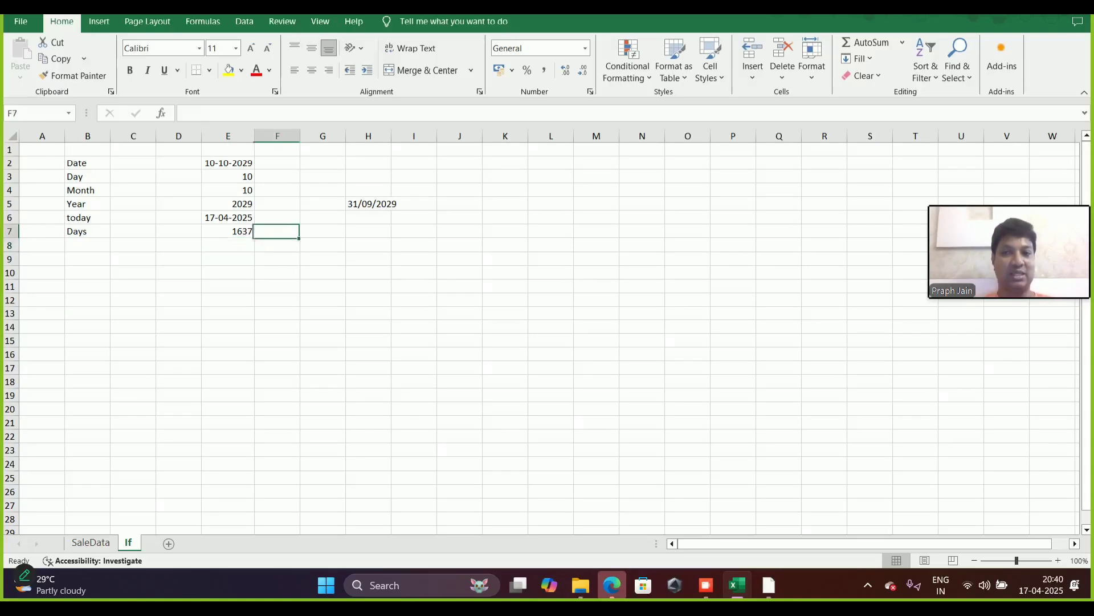
type("=")
key("Left")
type("/")
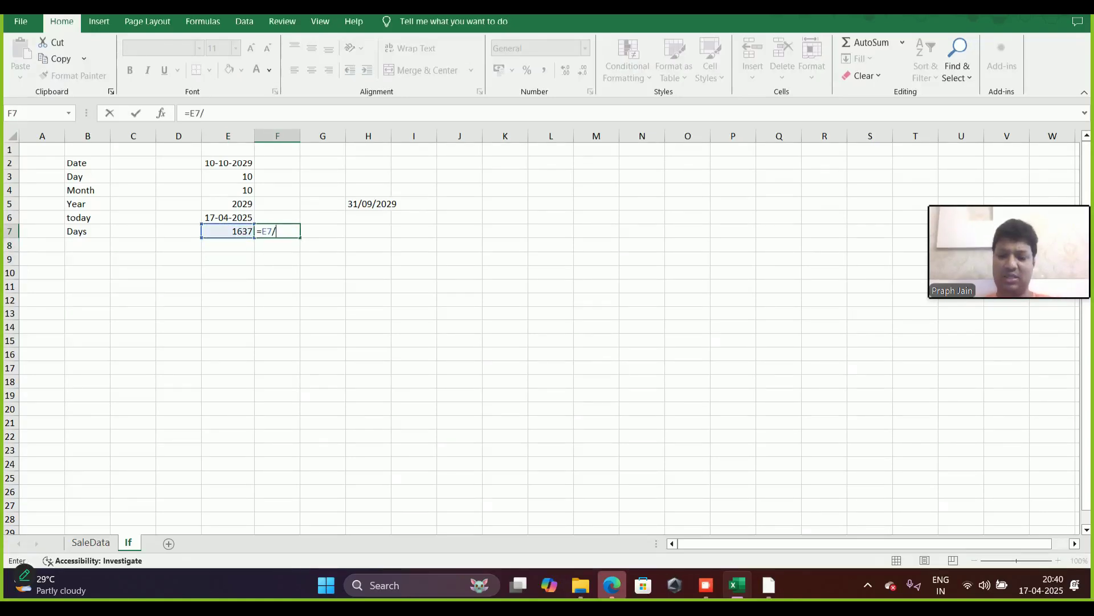
type("365")
key("Return")
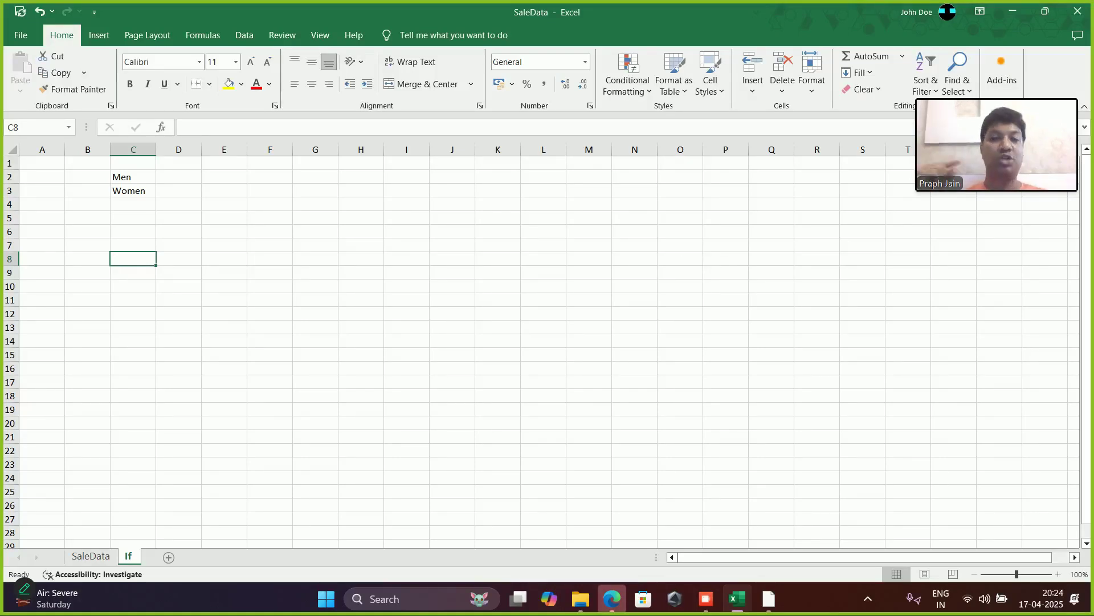
Enter Other in cell C4 beneath the Women entry
key("Up")
key("Up")
key("Up")
key("Up")
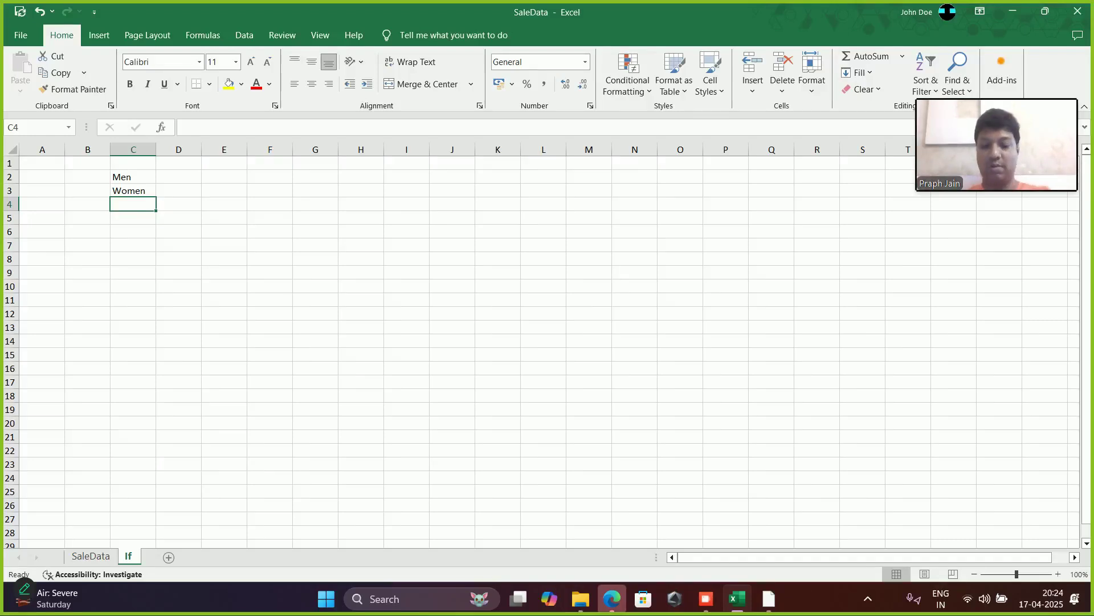
type("Other")
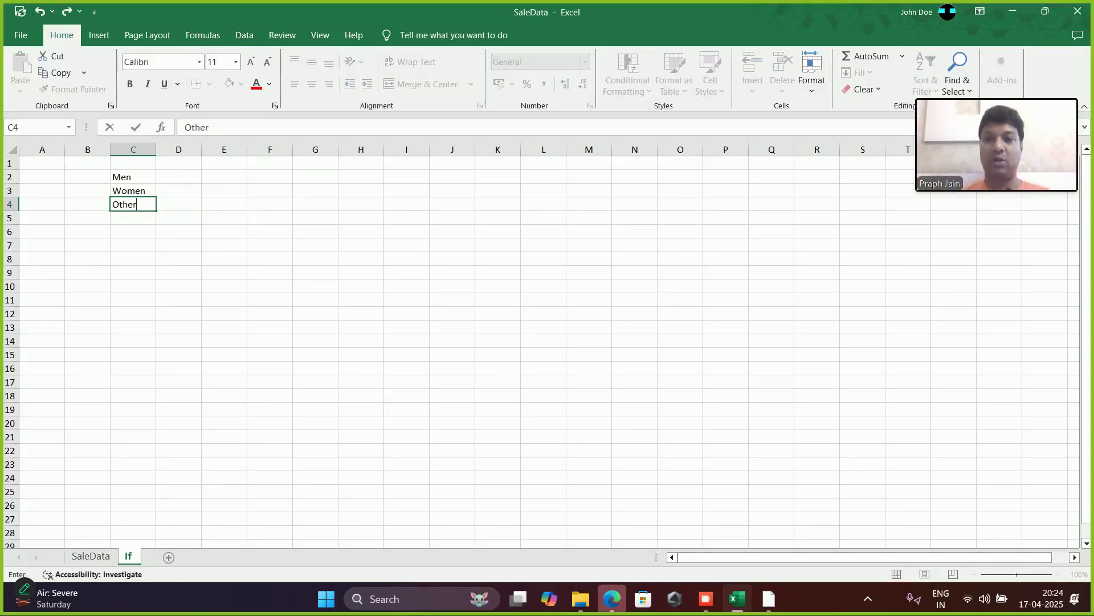
Enter =IF(C2="men",1,0) in cell D2 and fill it down to D4
left_click(179, 176)
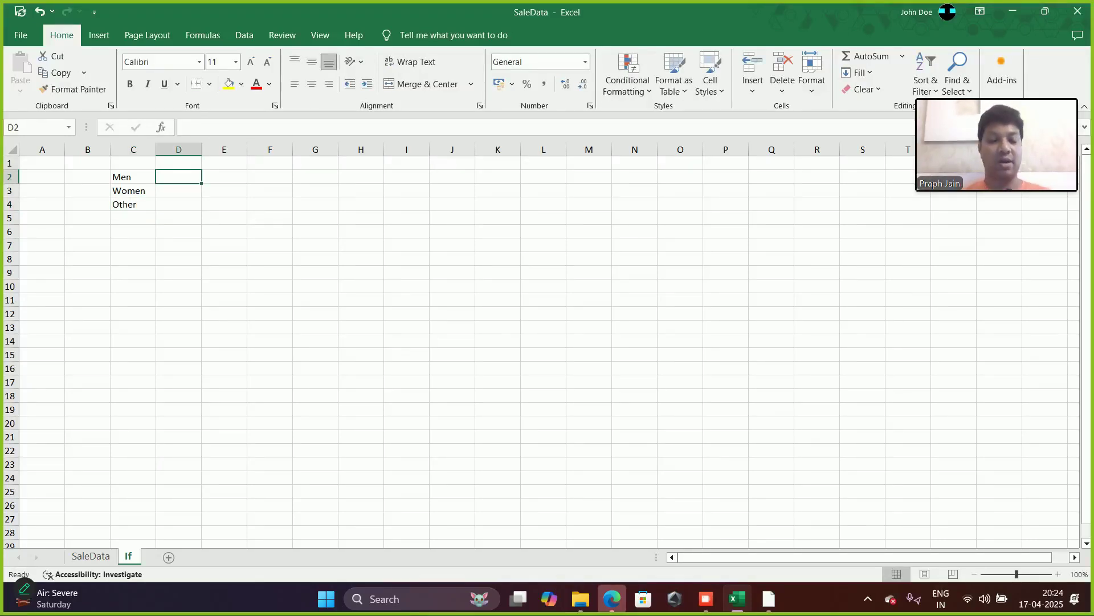
type("=if(")
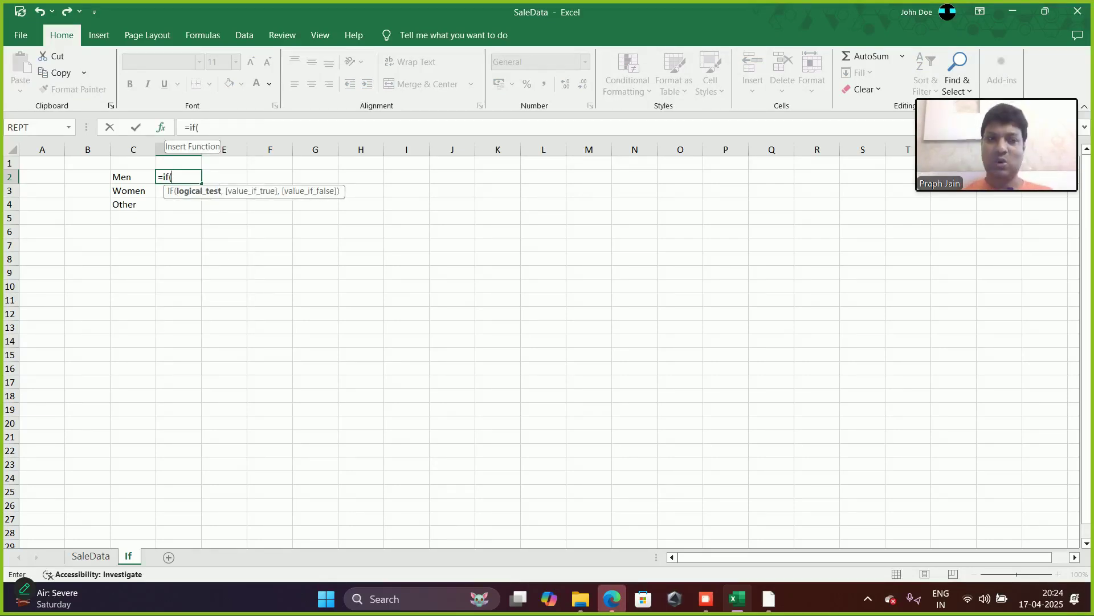
left_click(161, 127)
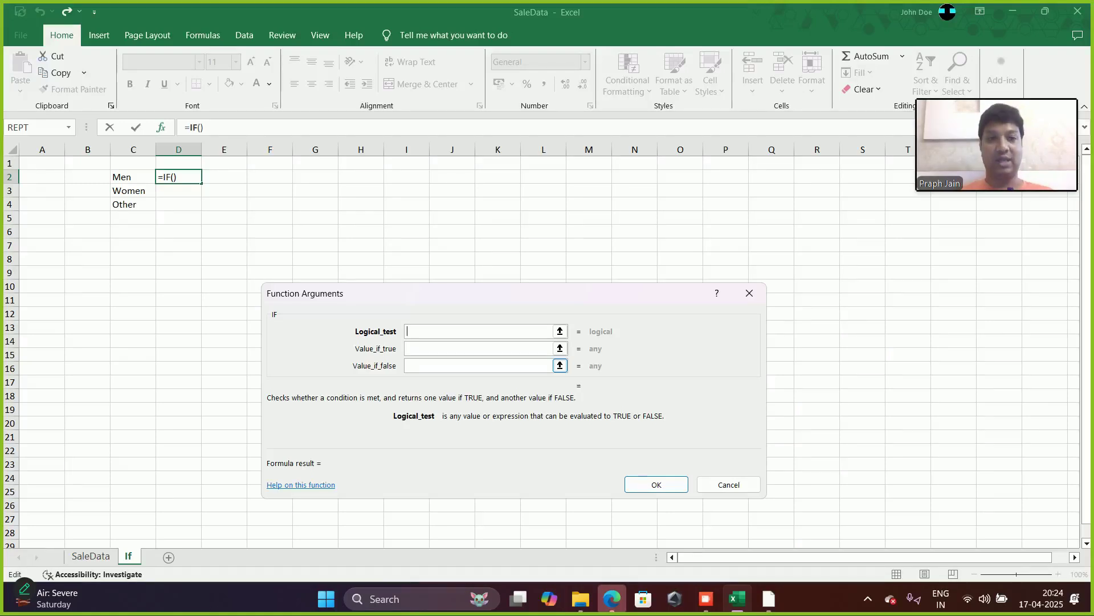
left_click(136, 178)
type("=\"men\"")
key("Tab")
type("1")
key("Tab")
key("Tab")
type("0")
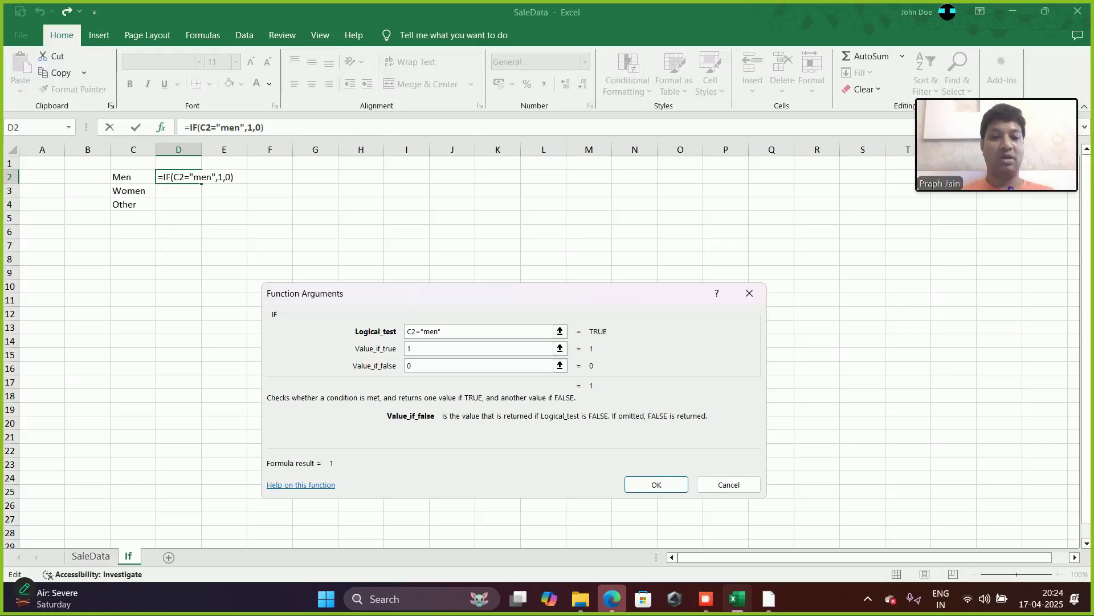
left_click(657, 485)
left_click_drag(201, 183, 201, 207)
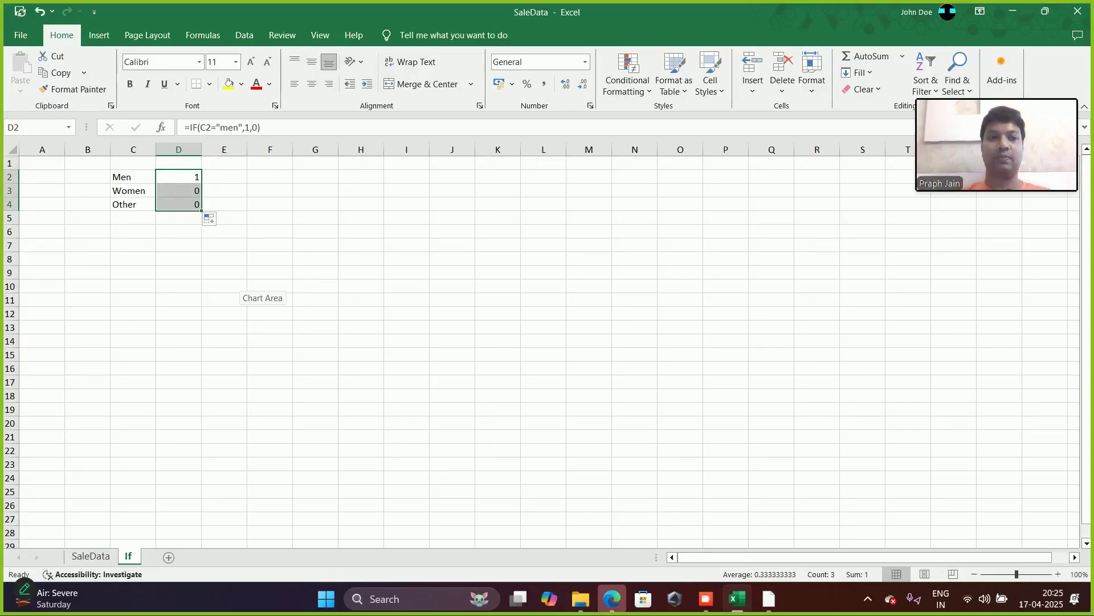
mouse_move(705, 598)
left_click(705, 528)
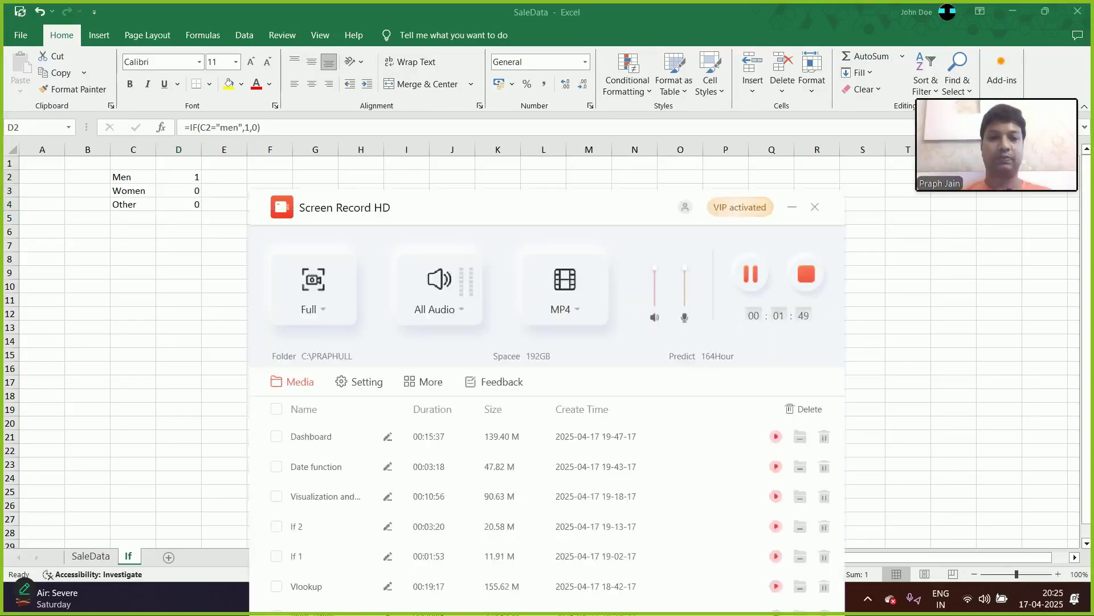
left_click(771, 313)
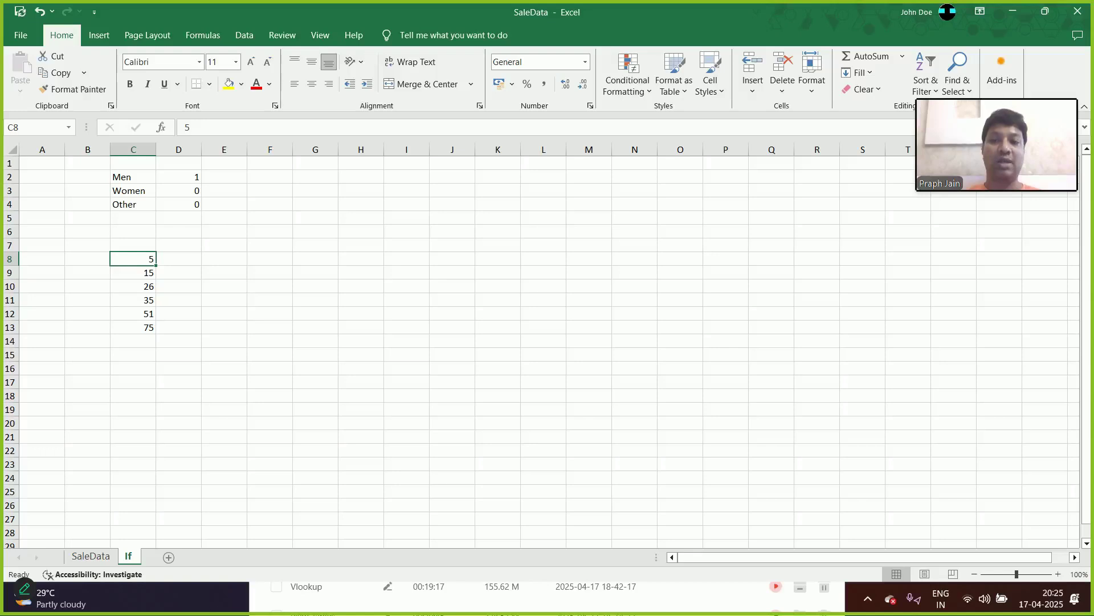
Begin an IF formula in cell D8 that returns "Less than 20" when C8 is below 20
left_click(179, 259)
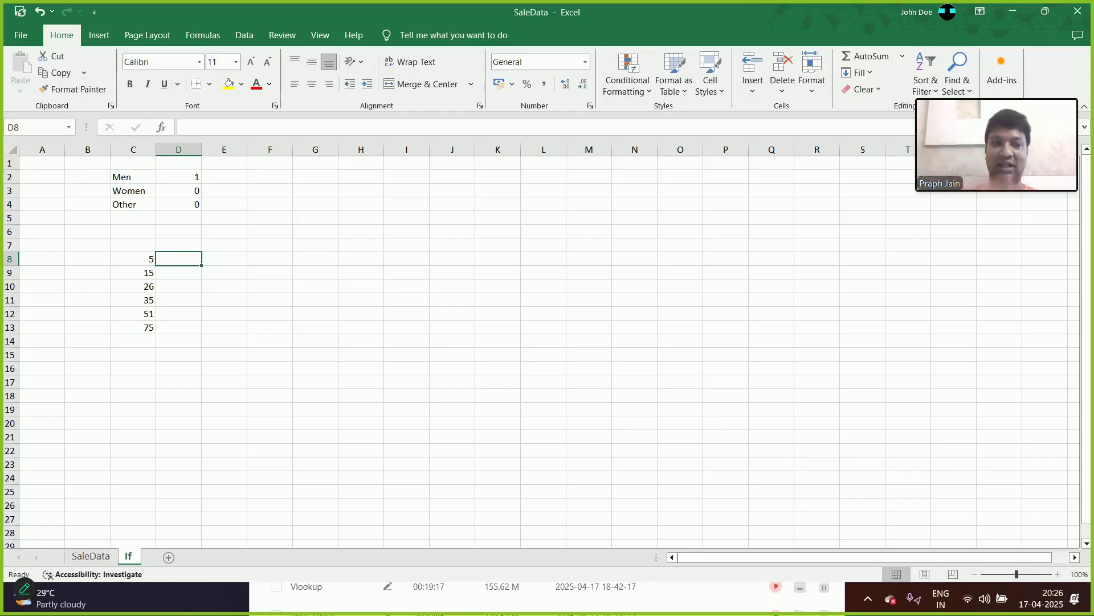
type("=if(")
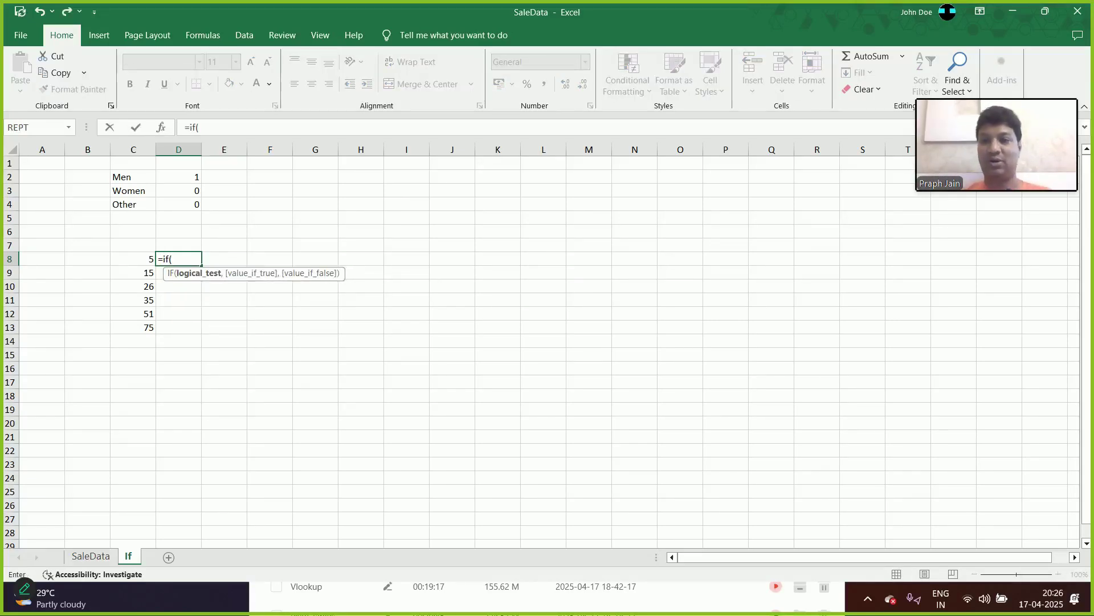
left_click(133, 259)
type("<20")
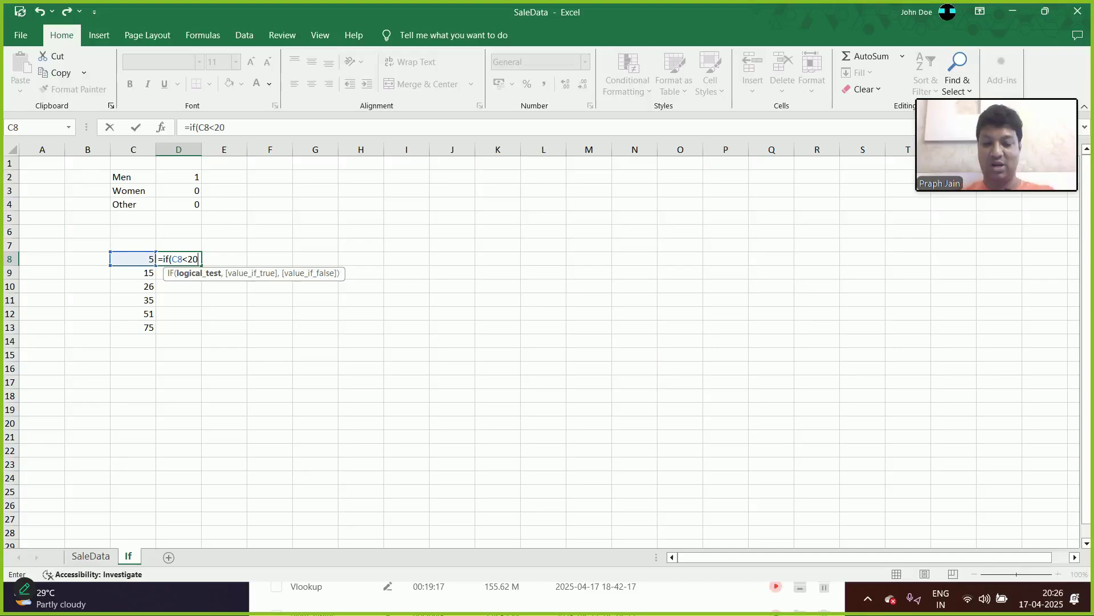
type(",\"L")
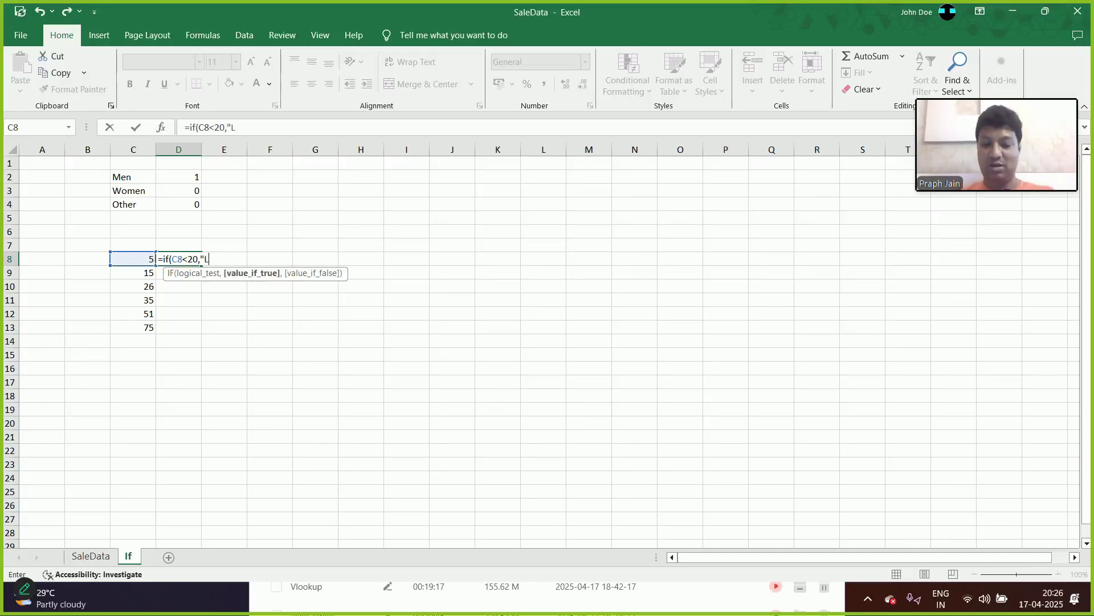
type("ess than 20\"")
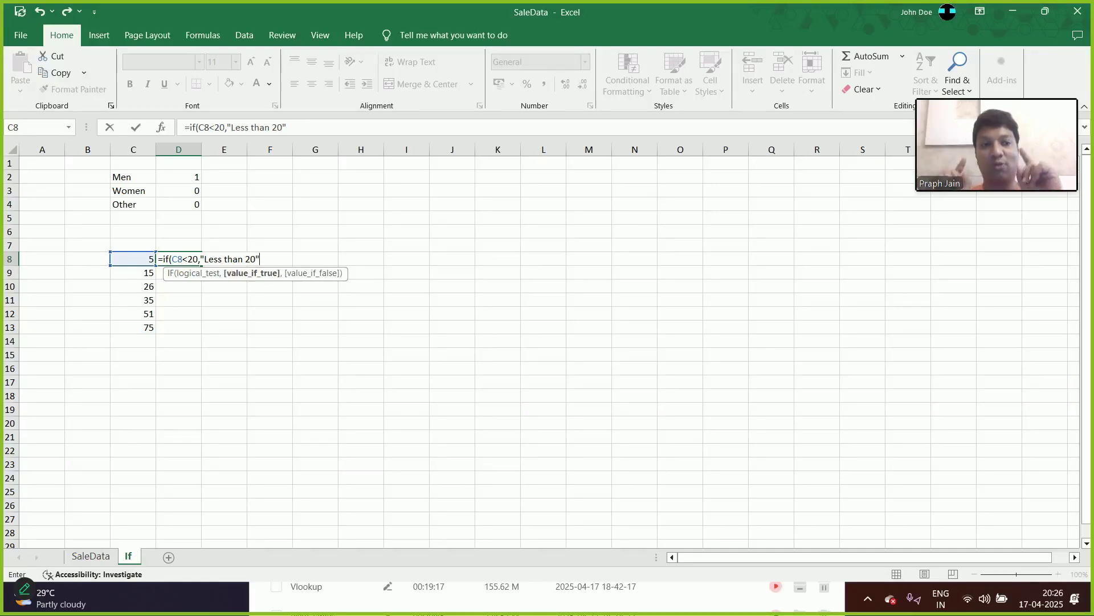
type(",")
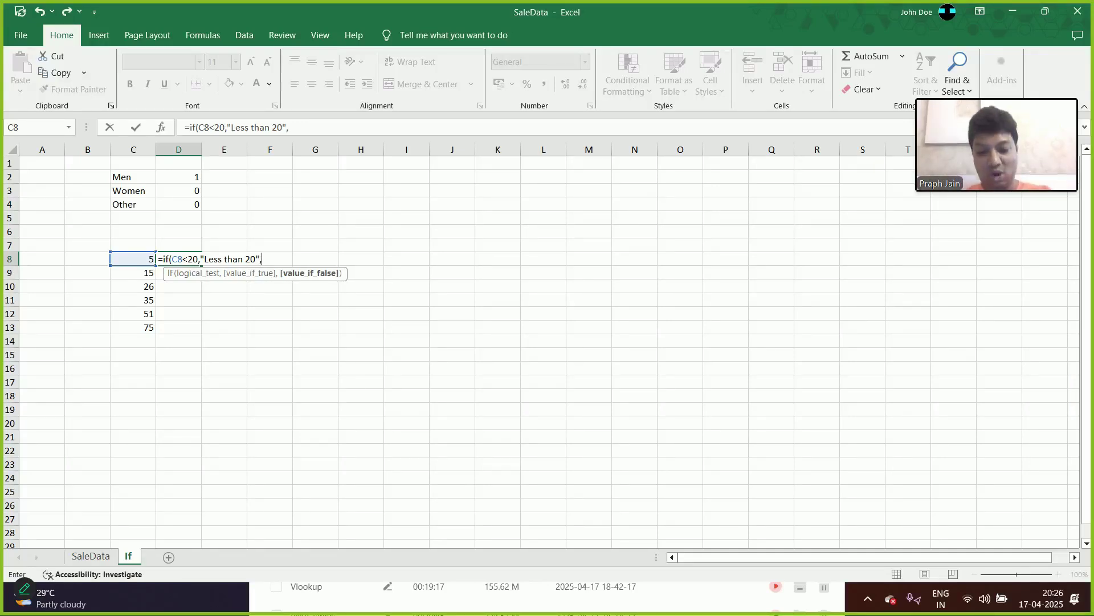
Complete the formula with the nested false value IF(C8>50,"More than 50","20-50") and fill it down to D13
type("if")
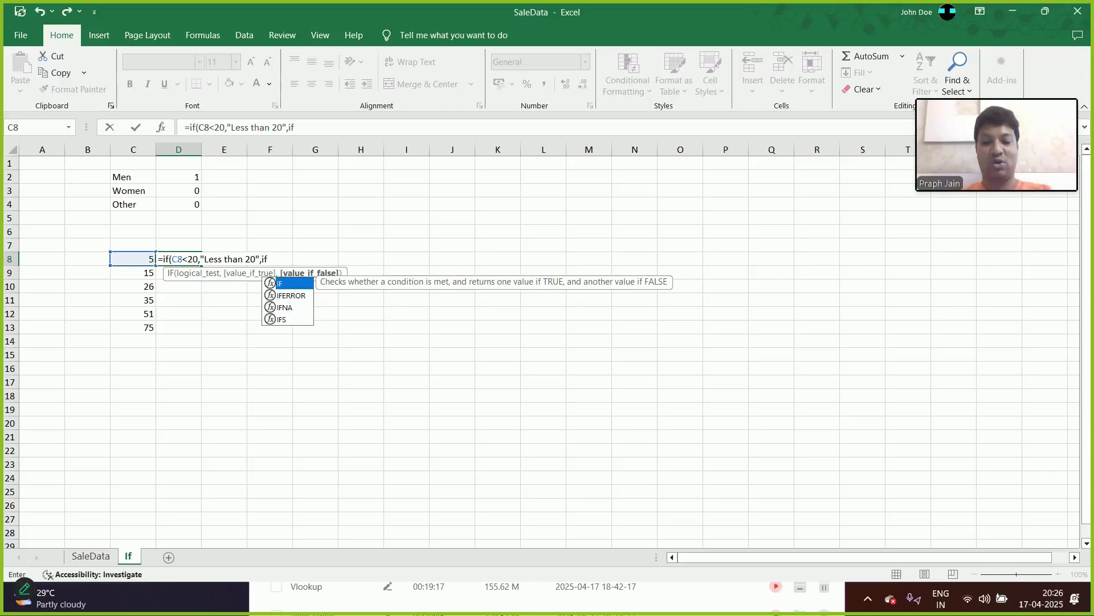
type("(")
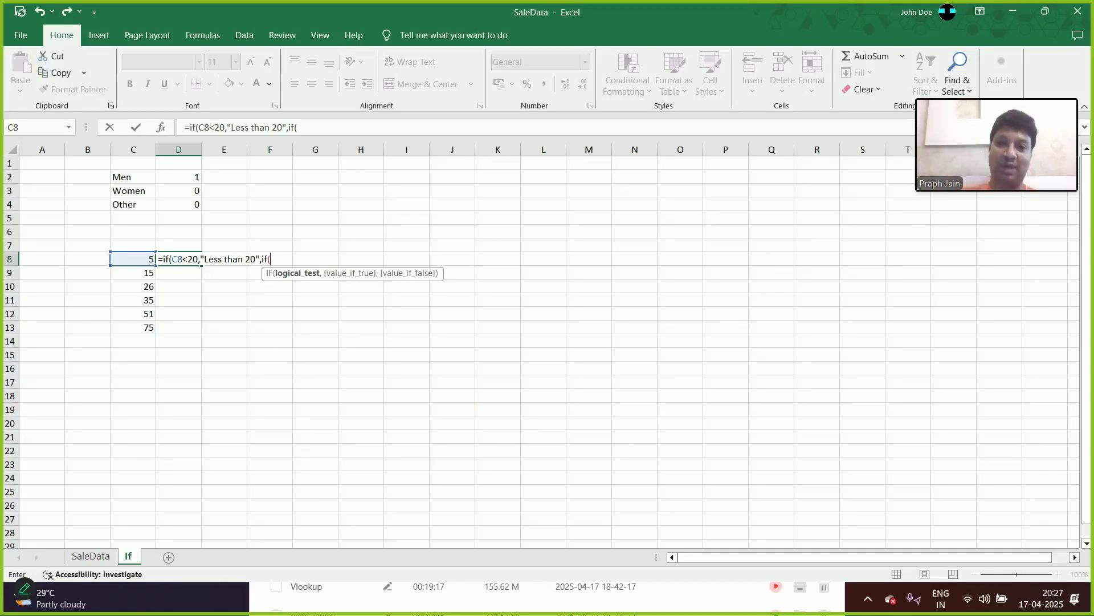
key("Left")
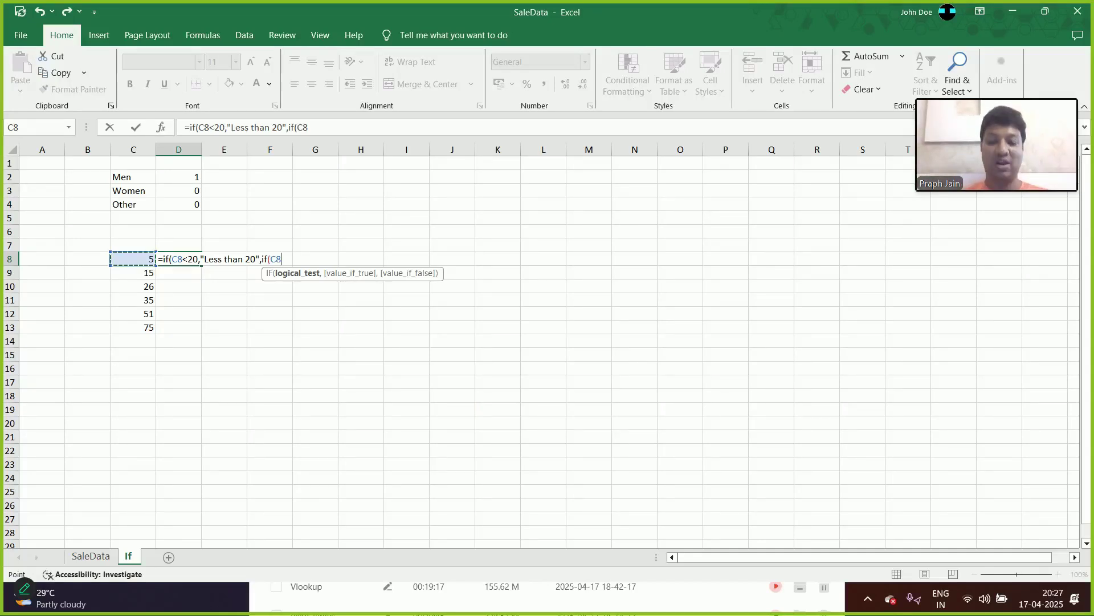
type(">50,\"Mor")
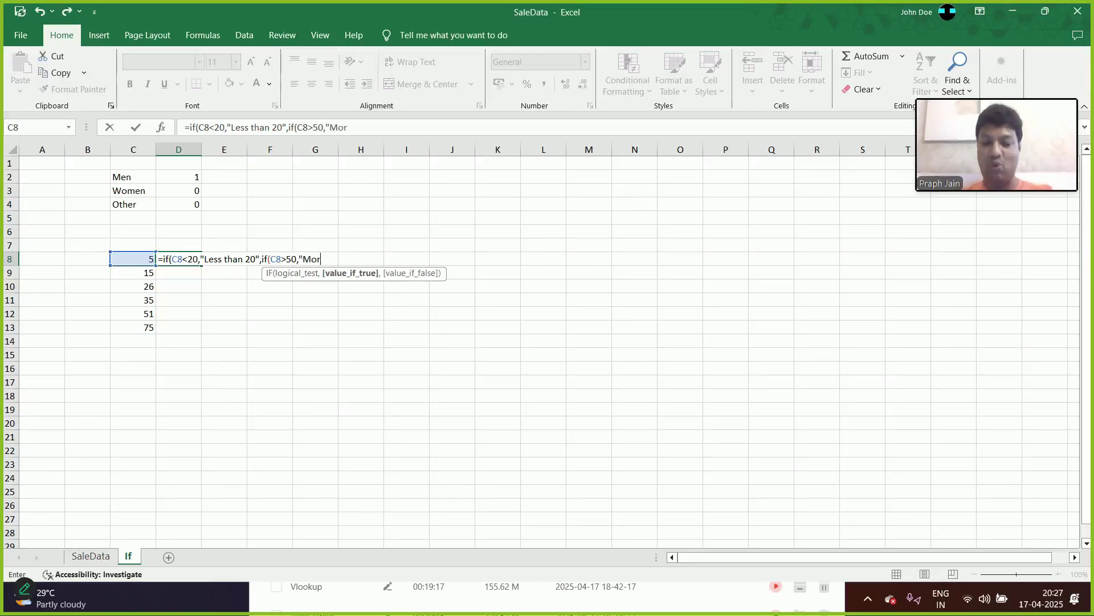
type("e than 50\",")
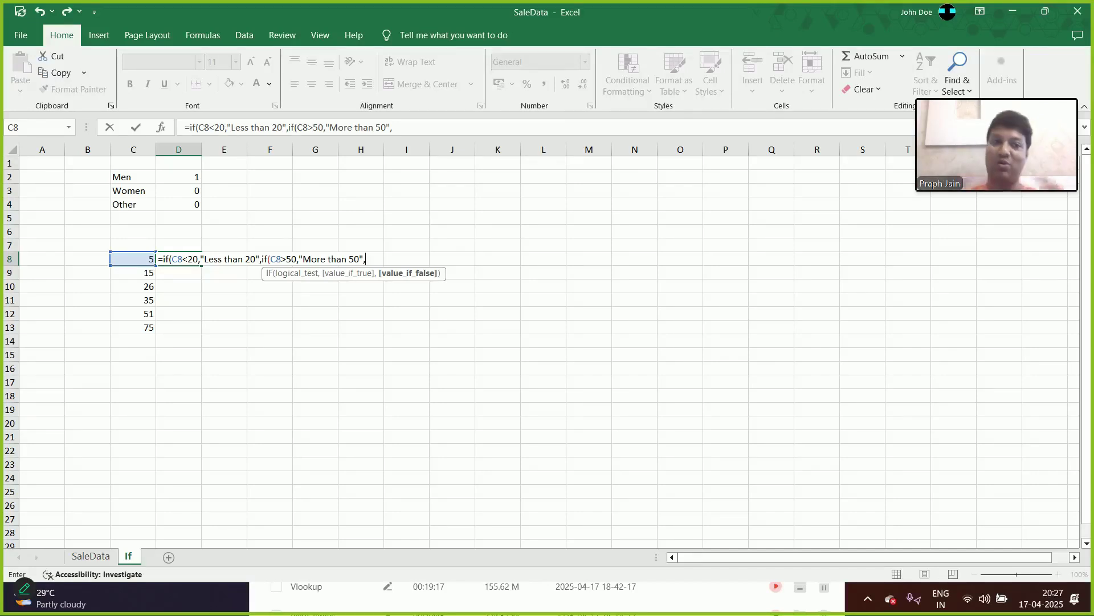
type("\"2")
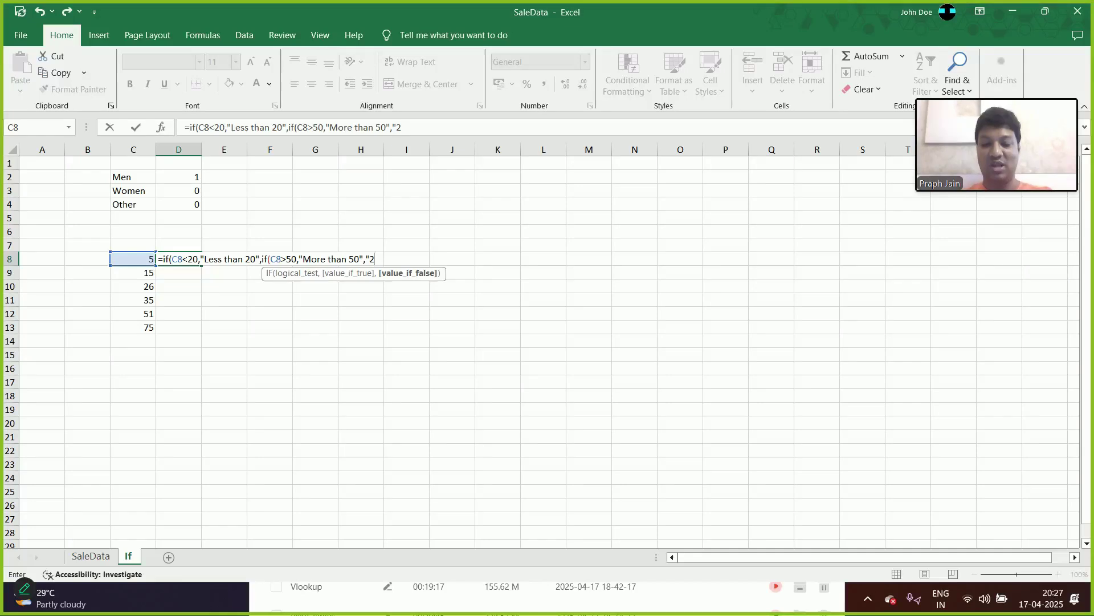
type("0-50")
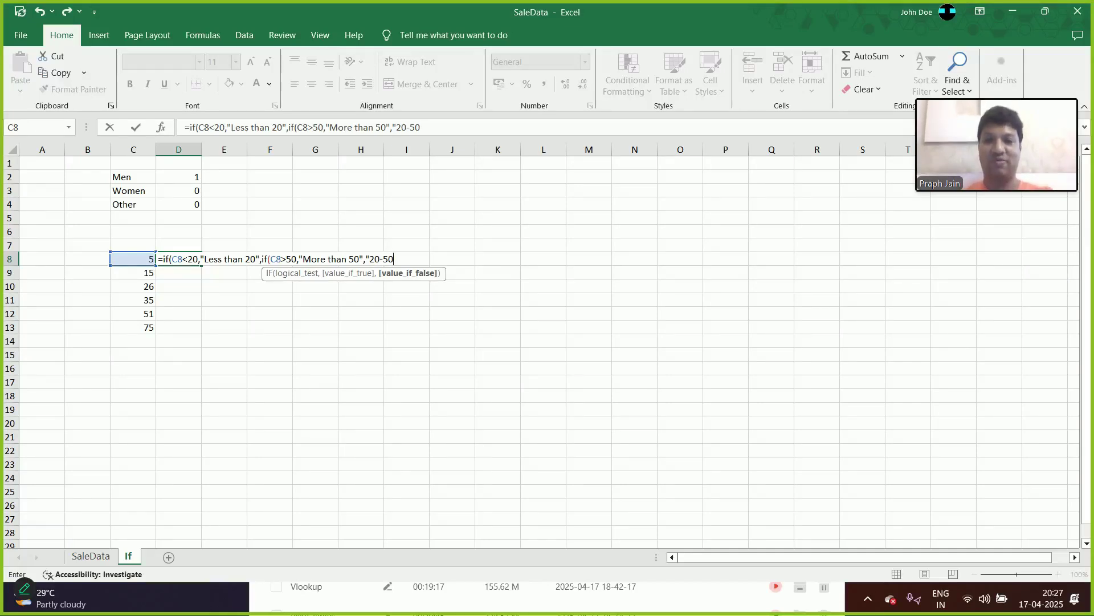
type("\")")
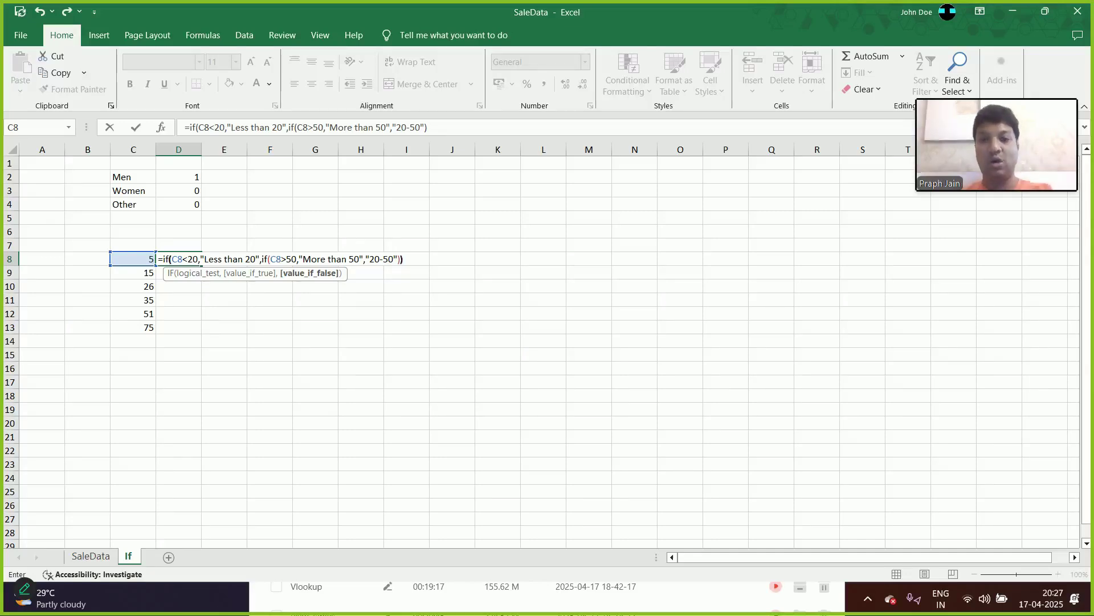
type(")")
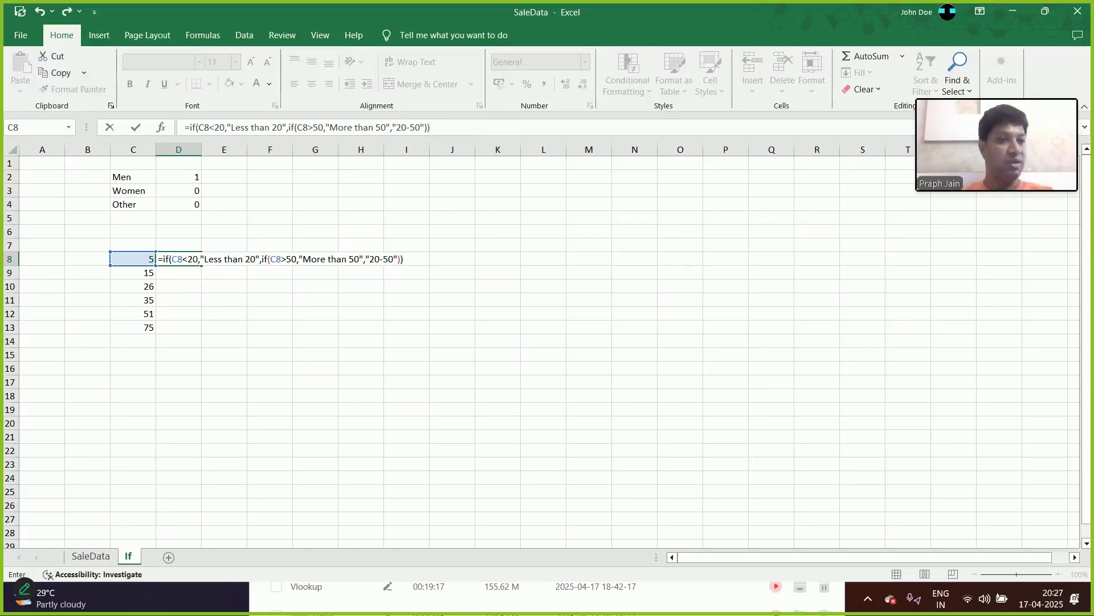
key("Return")
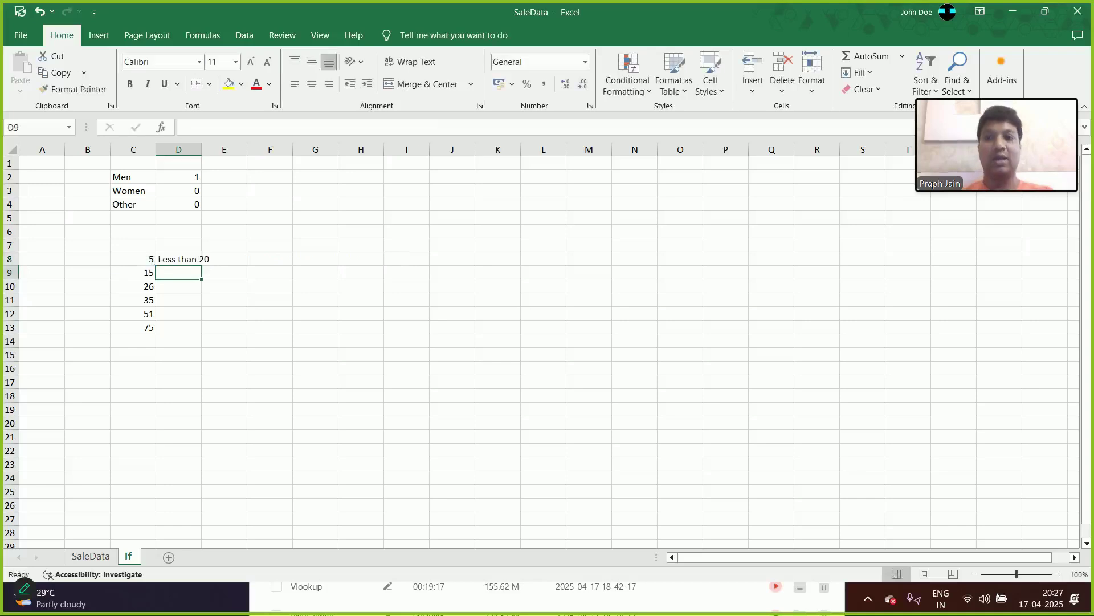
left_click(200, 259)
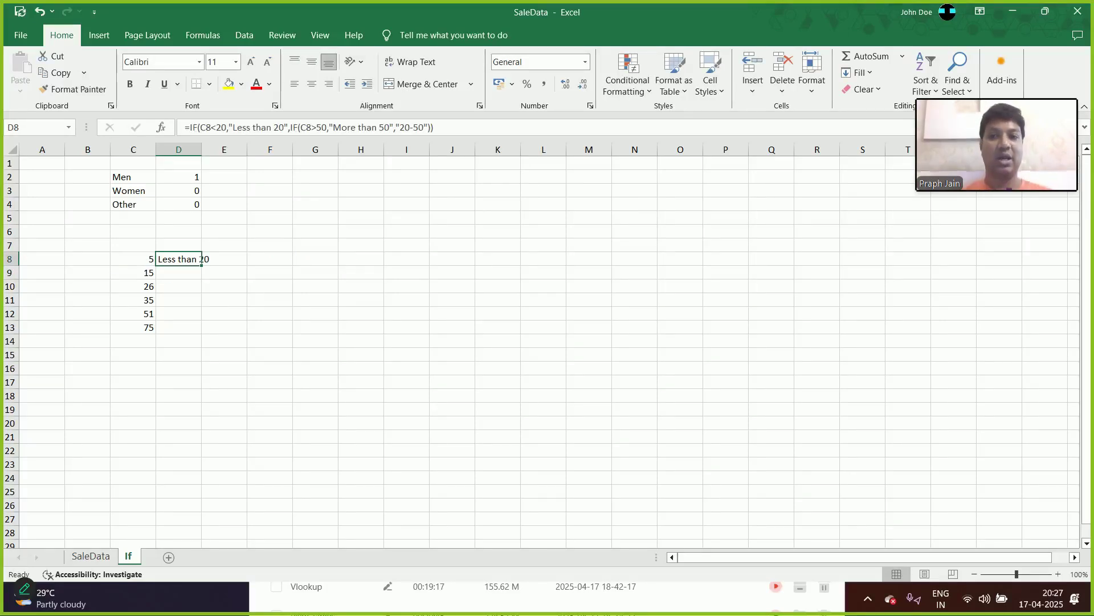
left_click_drag(202, 265, 201, 331)
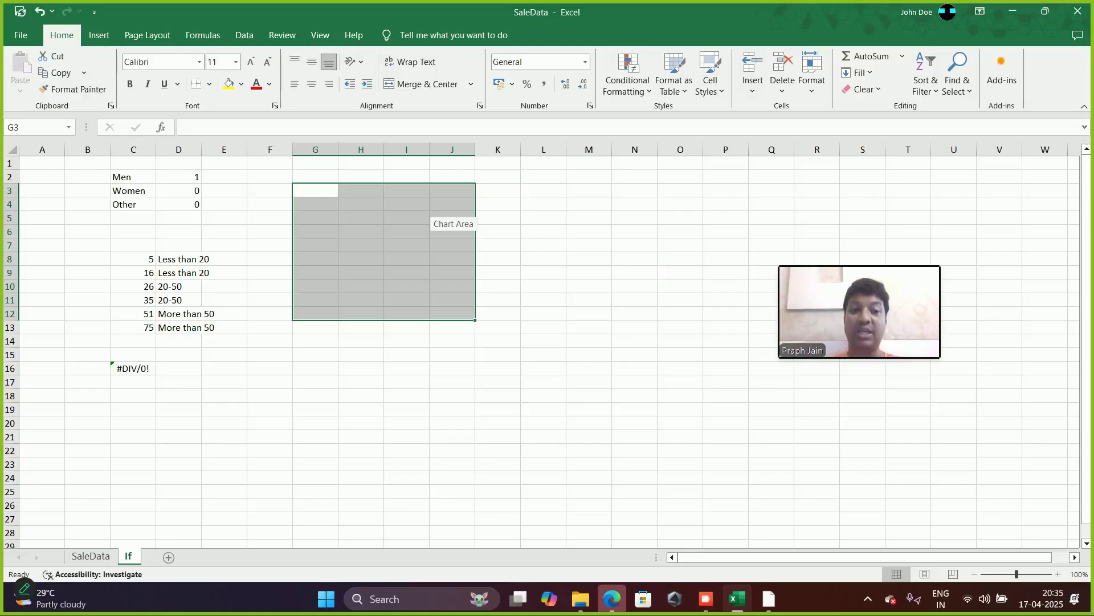
Enter =IFERROR(C16,"Its an error") in cell E16
left_click(224, 368)
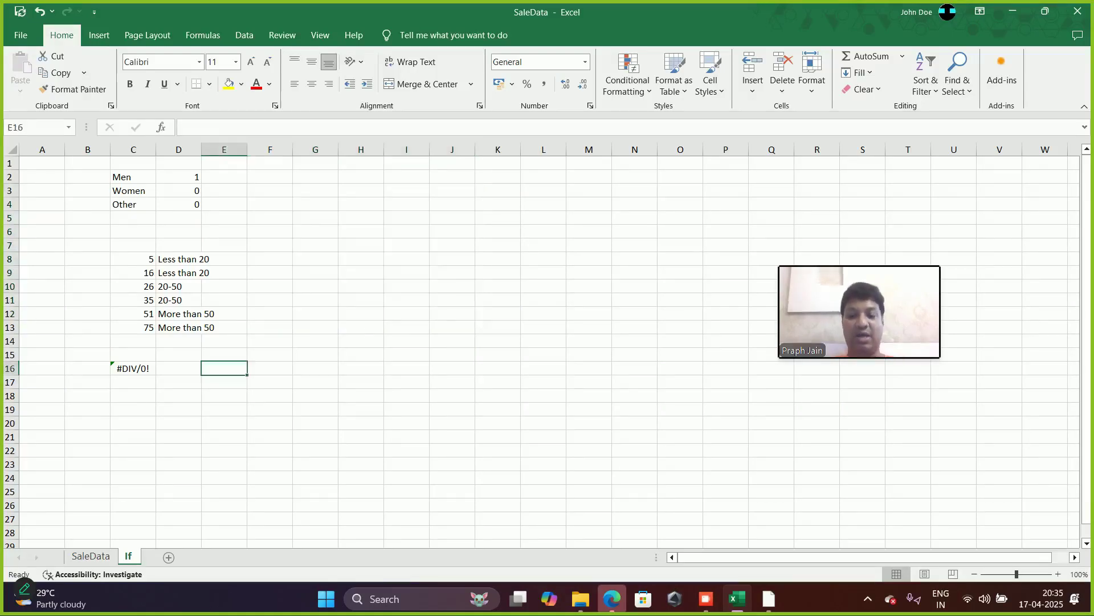
type("=ig")
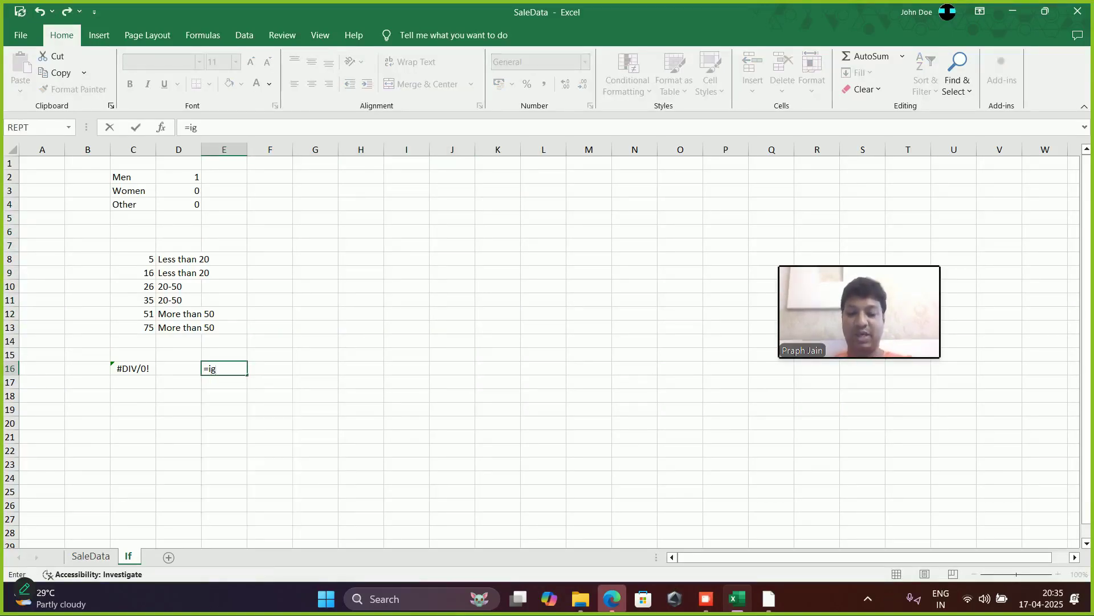
key("BackSpace")
type("ferror")
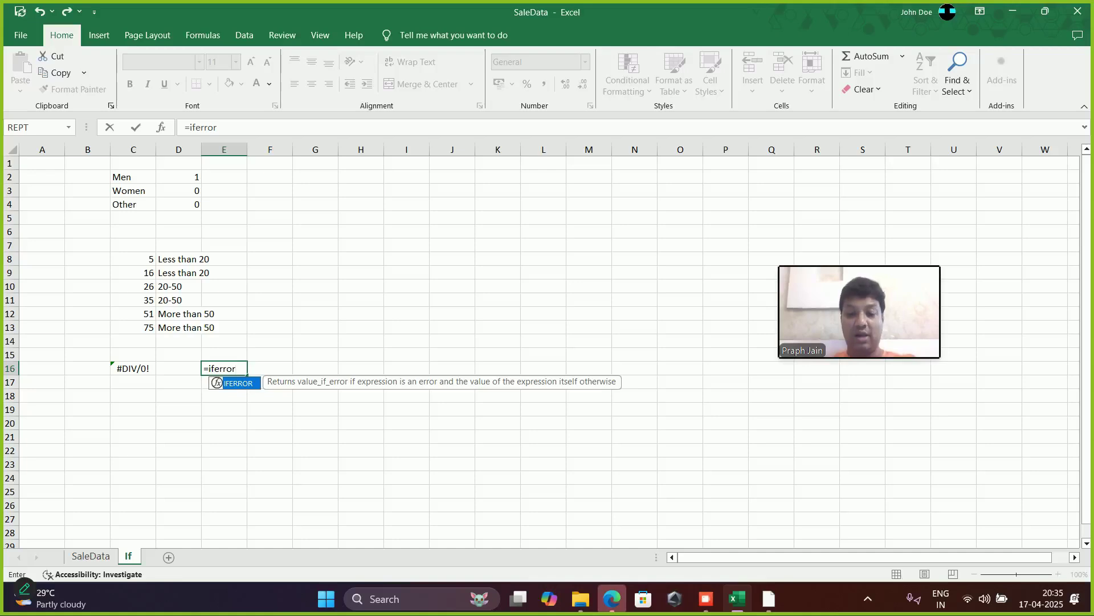
type("(")
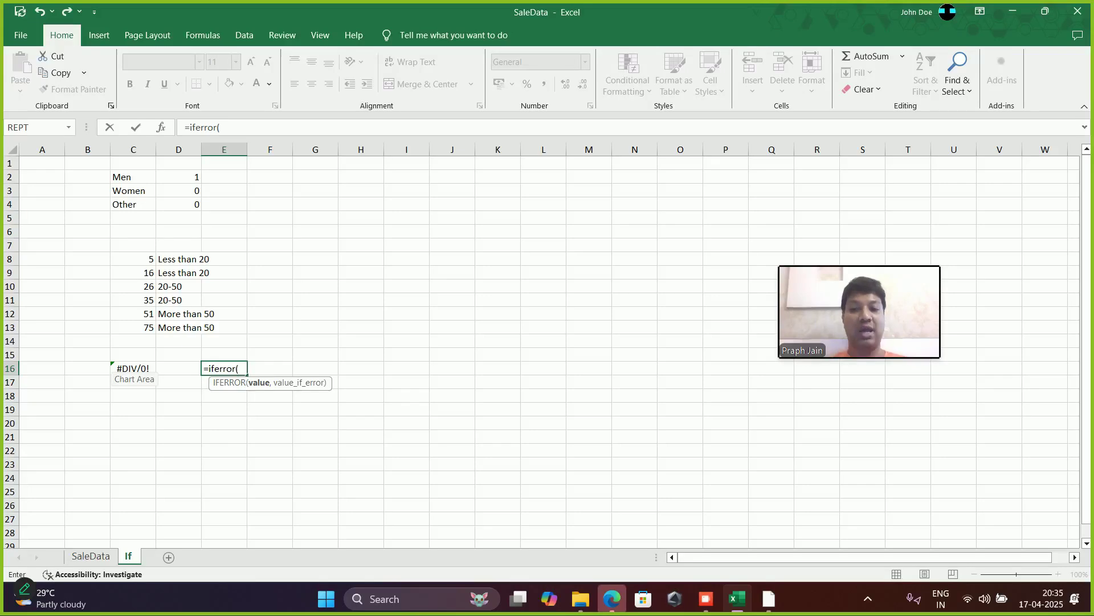
left_click(123, 369)
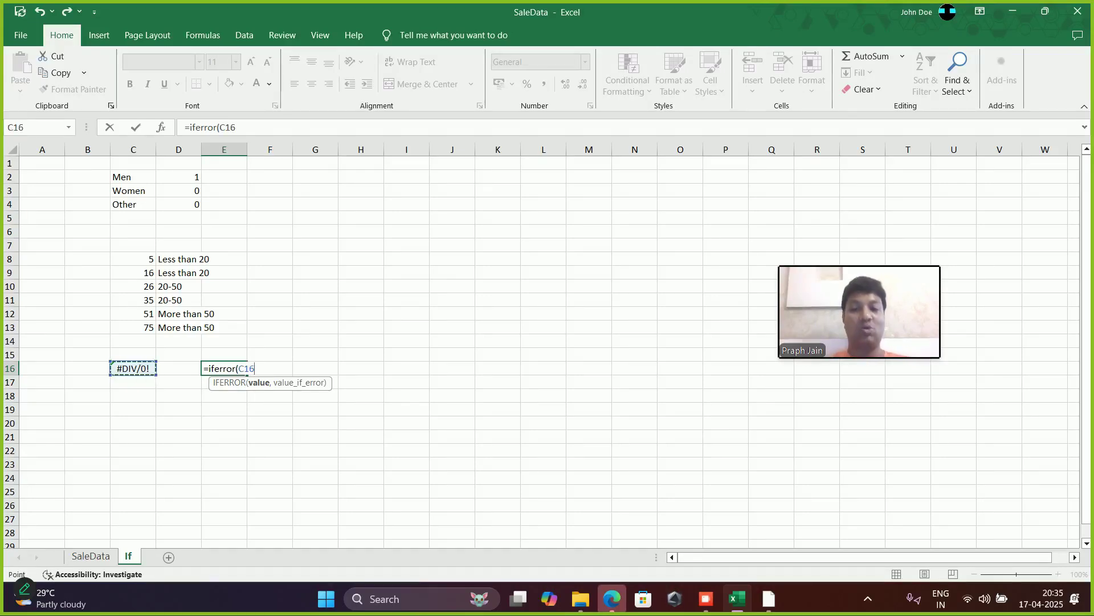
type(",\"Its")
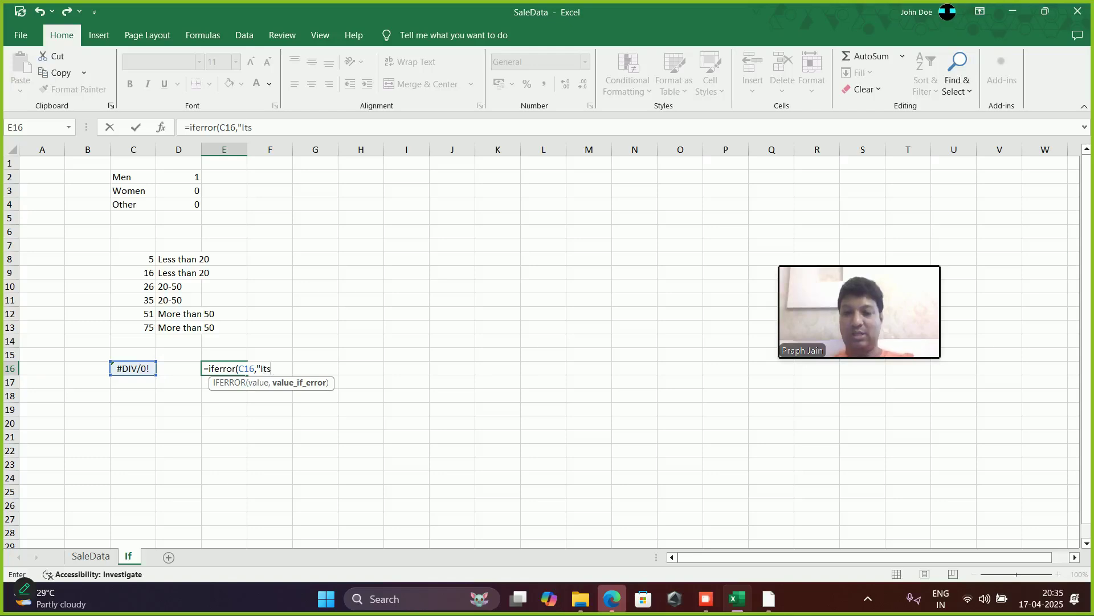
type(" an erro")
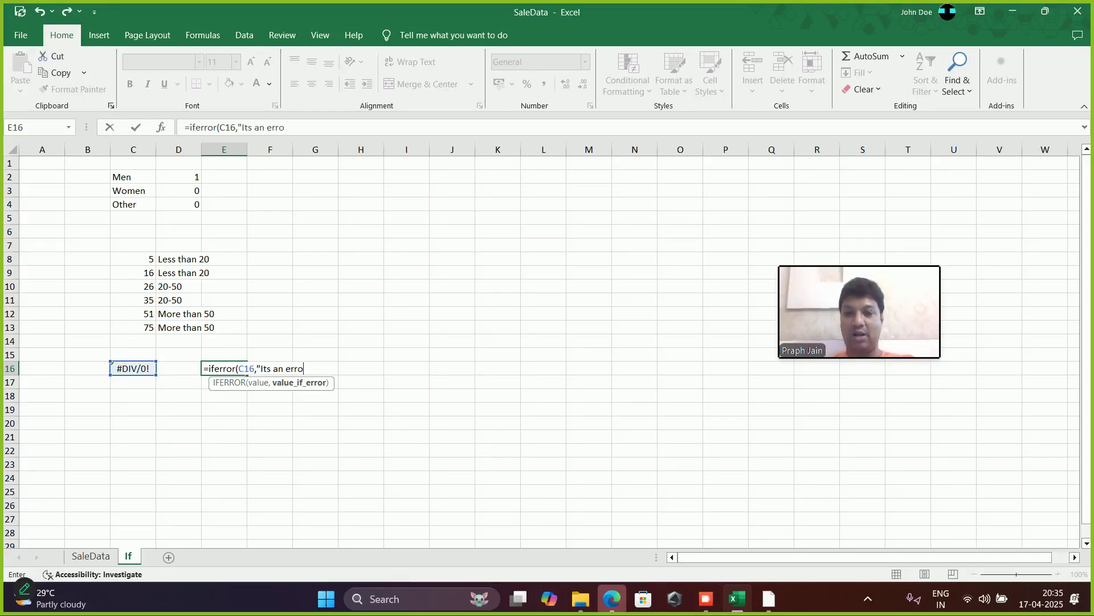
type("r\")")
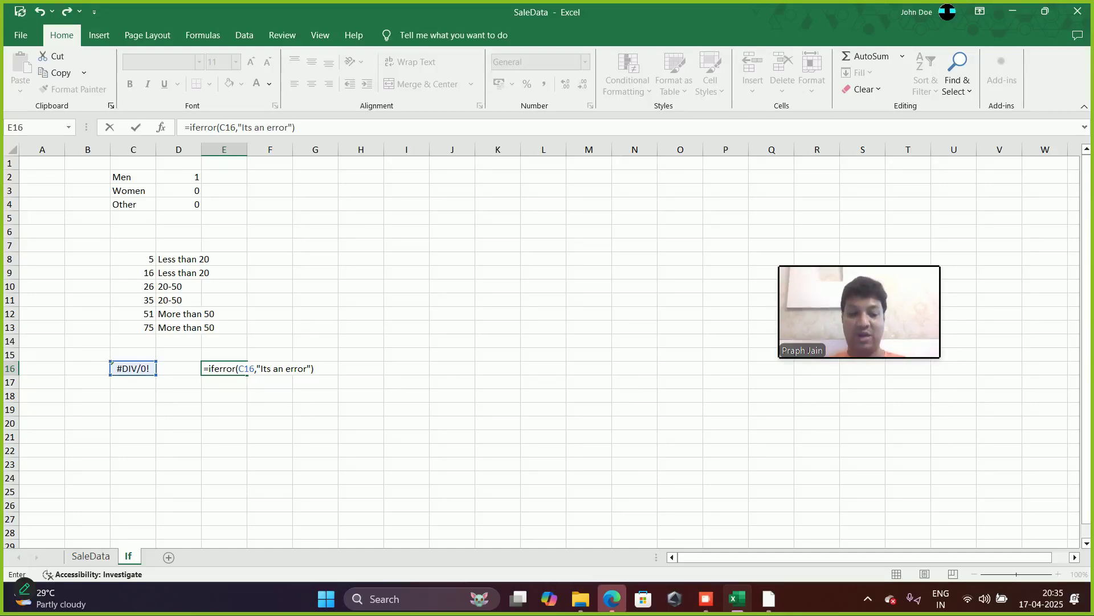
key("Return")
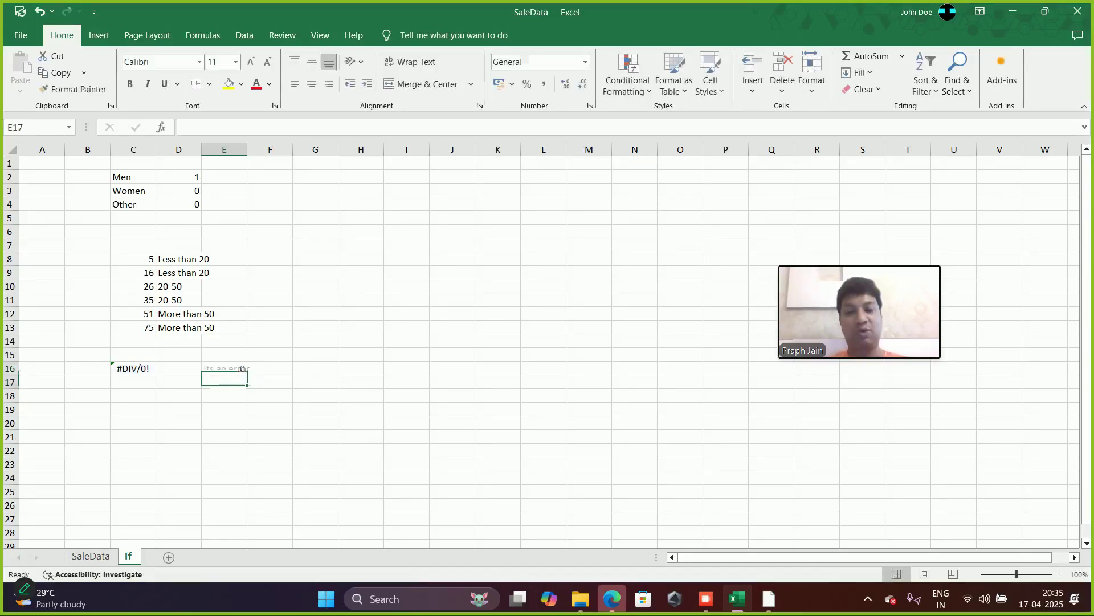
Replace the 0/0 formula in cell C16 with the value 1
left_click(133, 368)
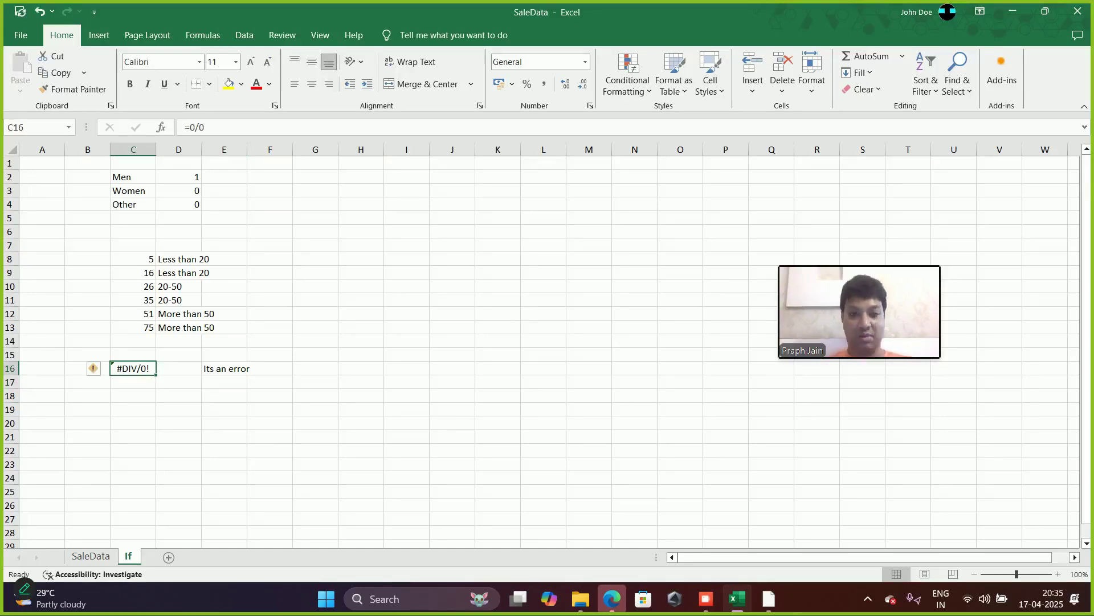
type("1")
key("Return")
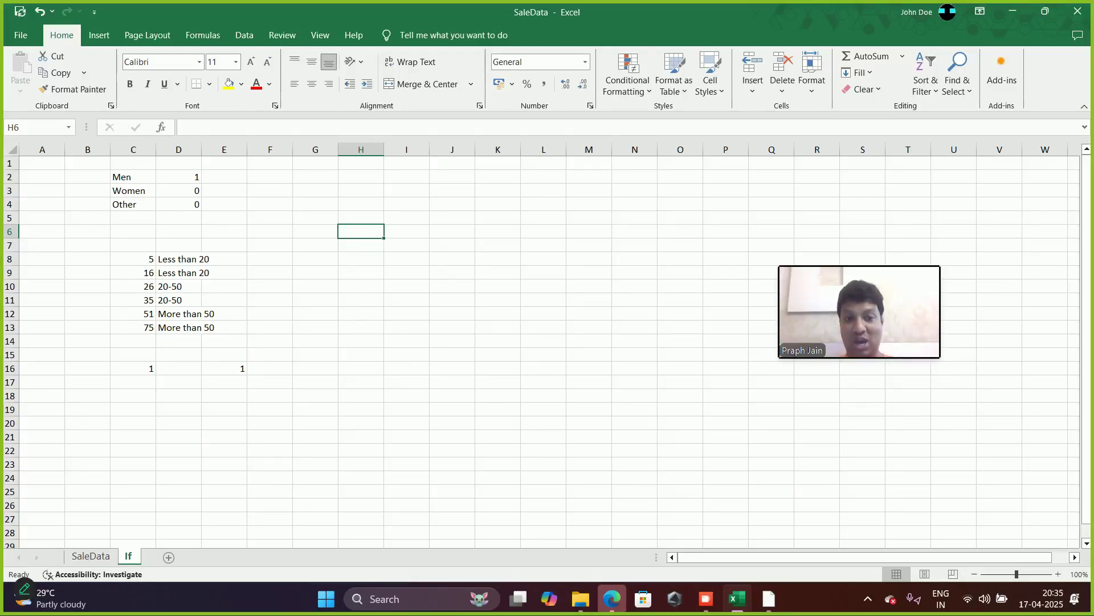
Enter =ISBLANK(I4) in cell H6 to check whether I4 is empty
type("=")
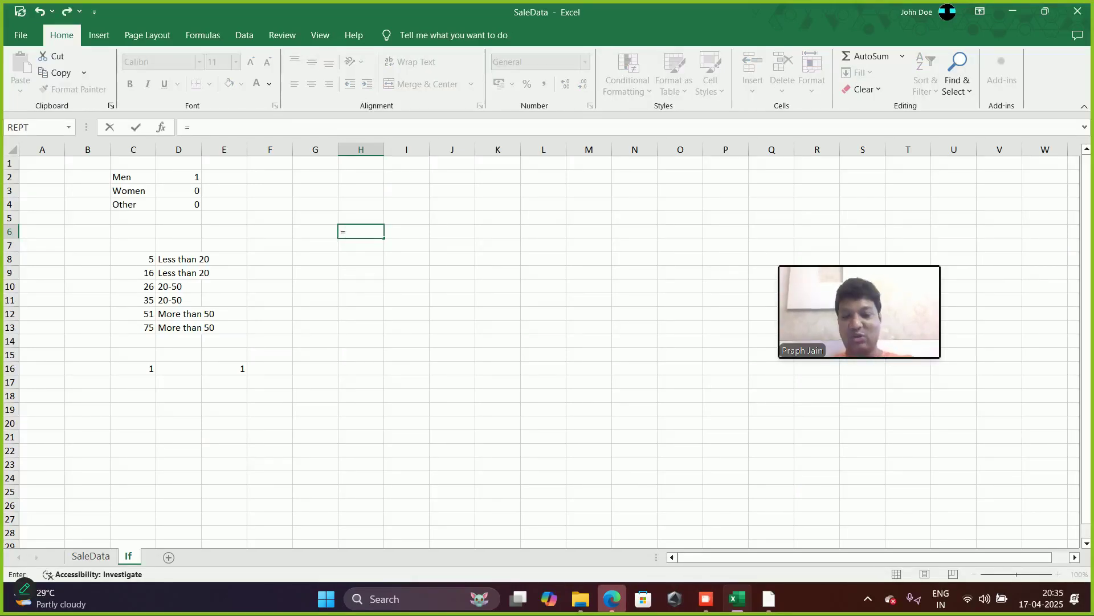
type("is")
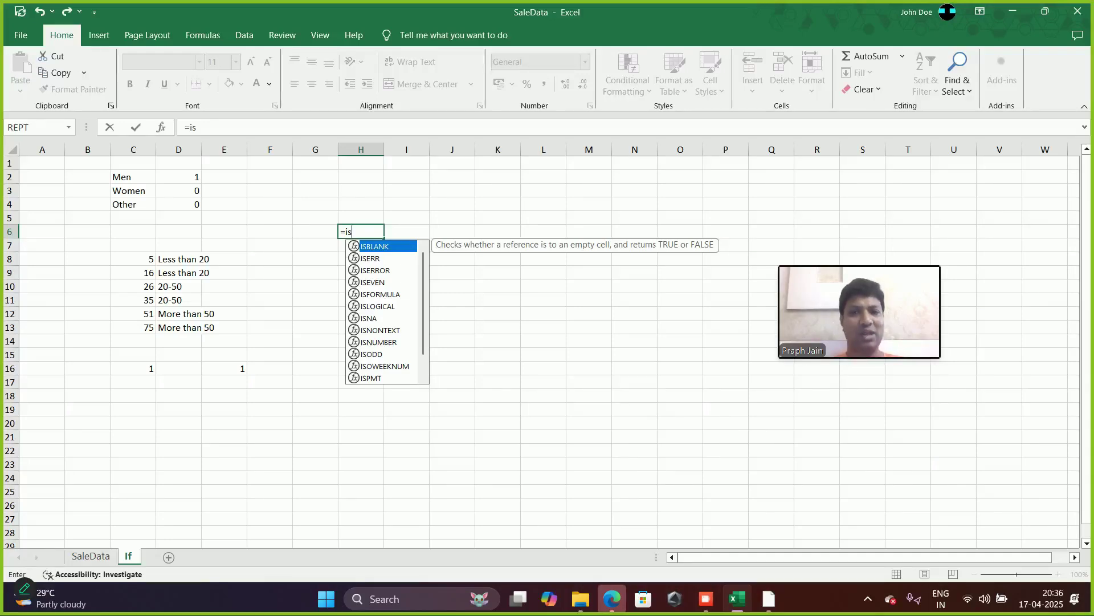
key("Tab")
left_click(407, 204)
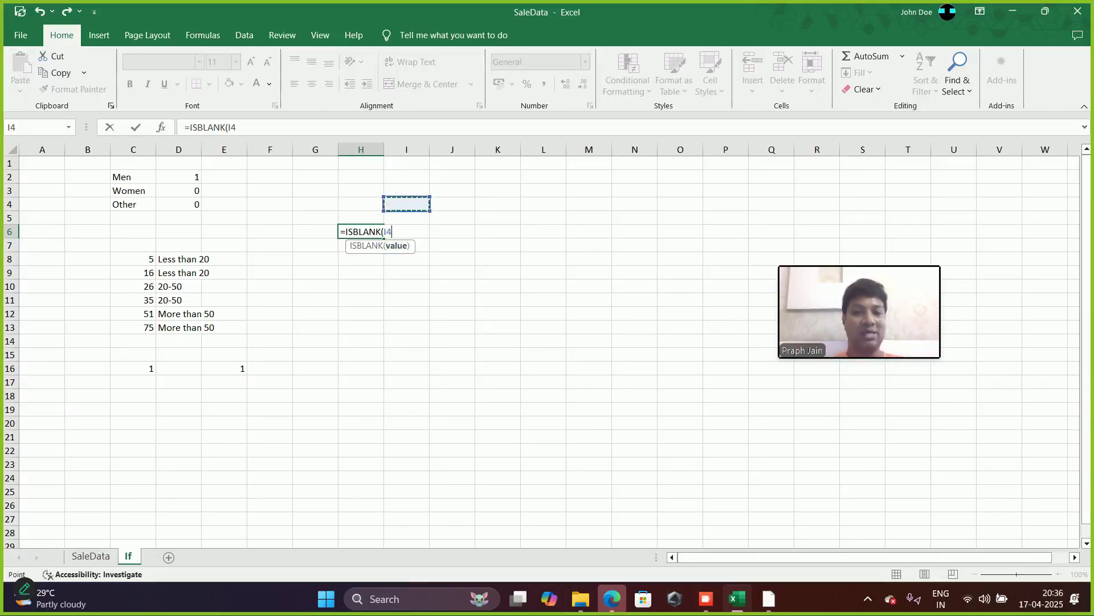
type(")")
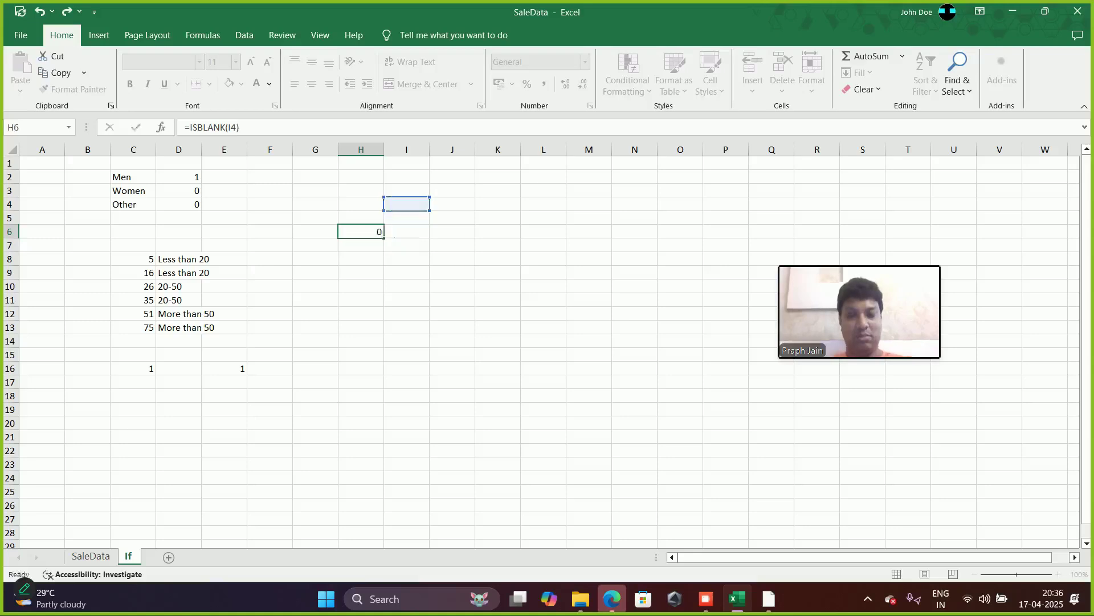
key("Return")
Enter 1 in cell I4 to test the ISBLANK formula
left_click(407, 204)
type("1")
key("Return")
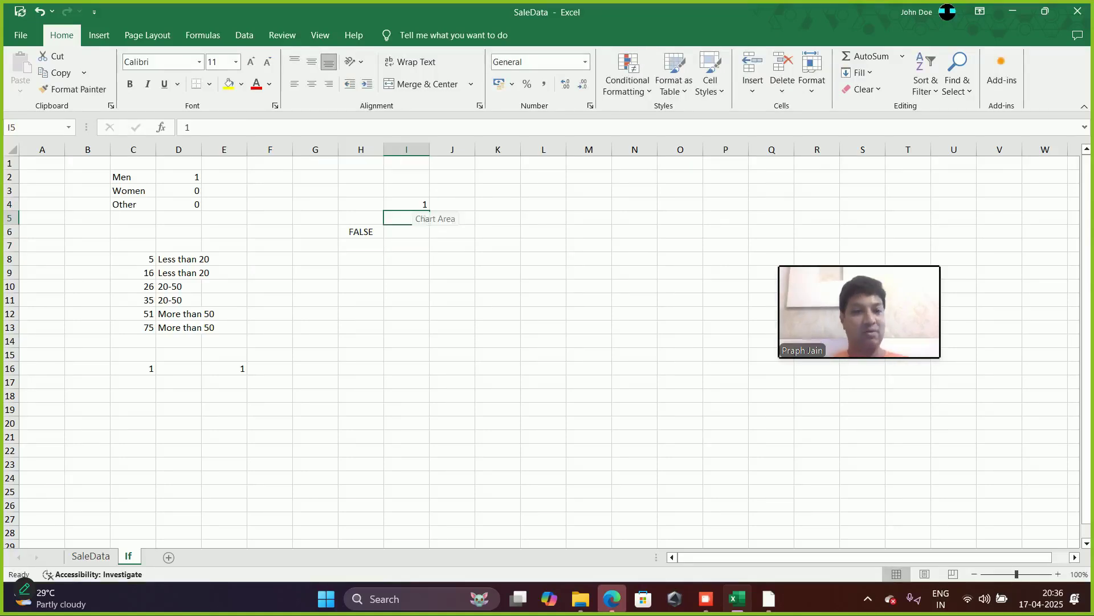
Enter an ISEVEN formula in cell J4 that checks the number in I4
left_click(452, 204)
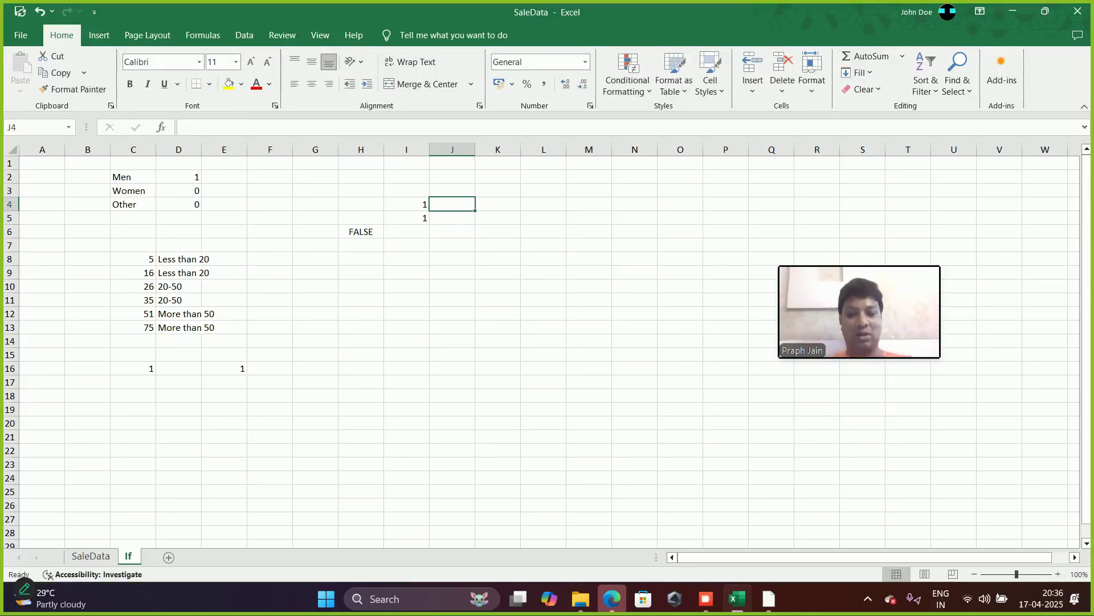
type("=iseven")
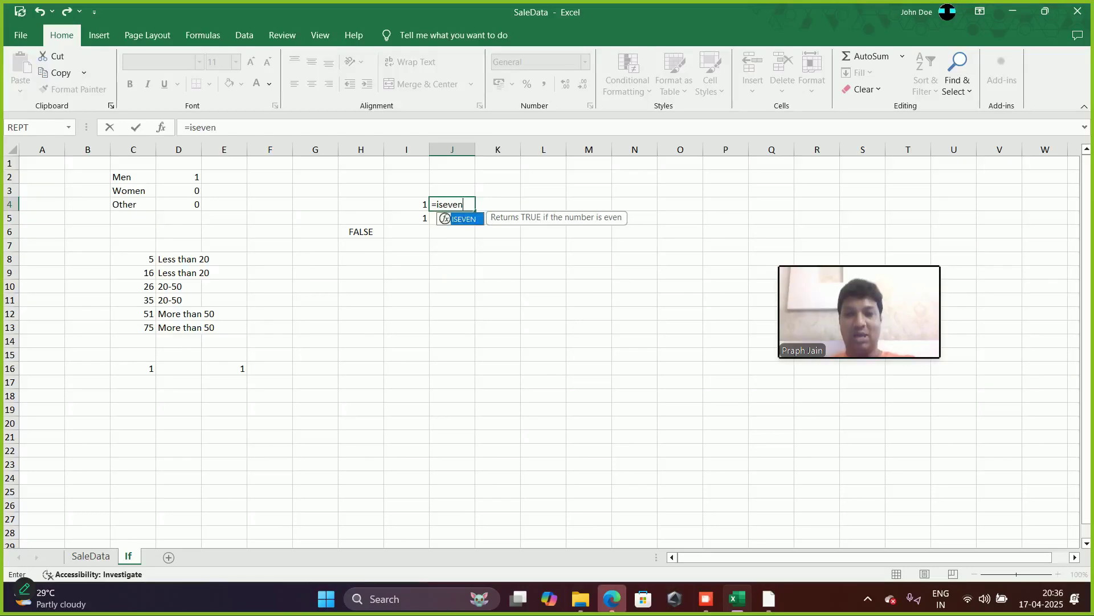
key("Tab")
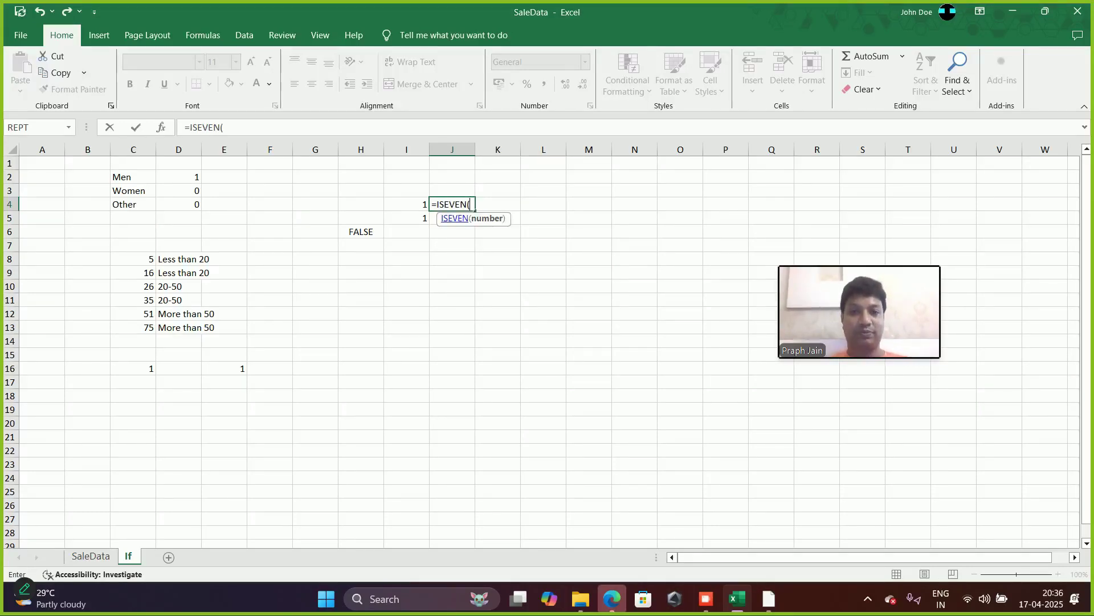
key("Left")
key("Return")
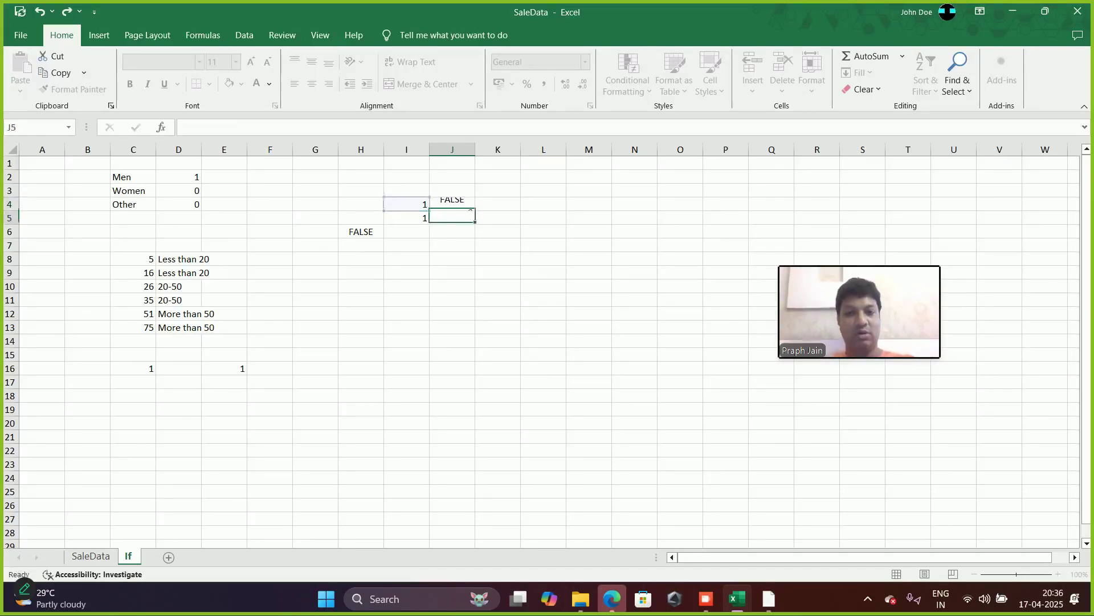
Change the number in cell I4 to 2 to test the ISEVEN formula
key("Up")
key("Left")
type("2")
key("Return")
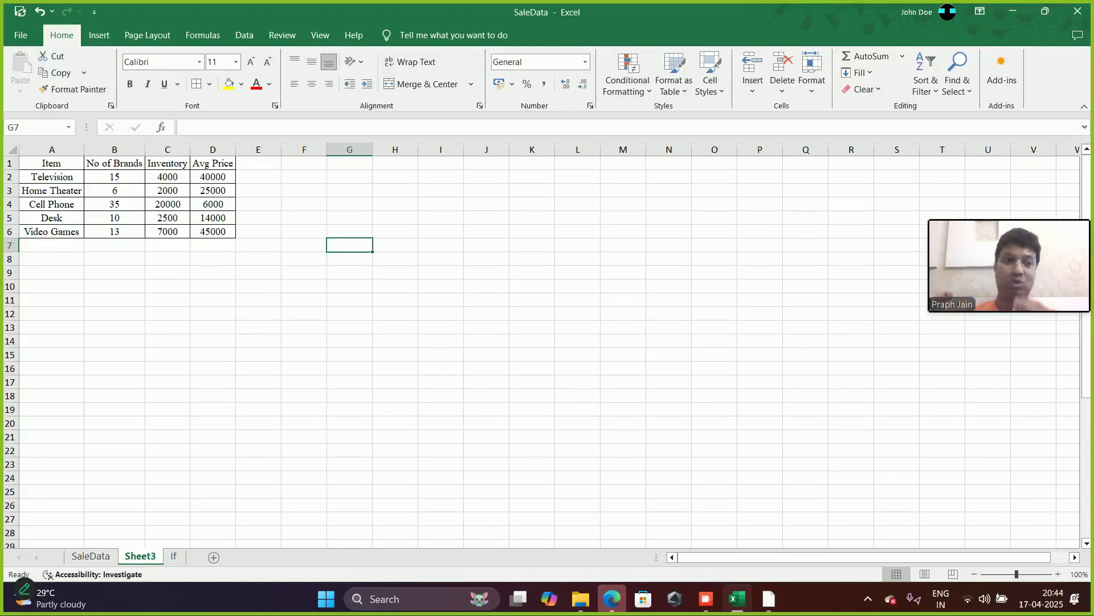
Insert a 2-D clustered column chart of the Item and No of Brands data in A1:B6 on Sheet3
left_click_drag(51, 163, 141, 233)
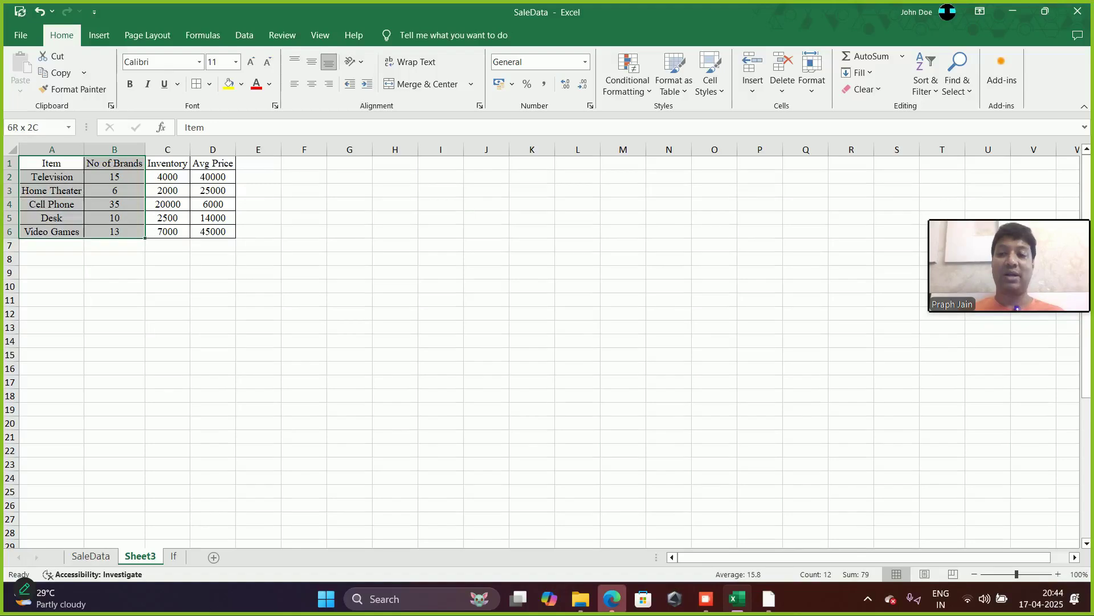
left_click(99, 35)
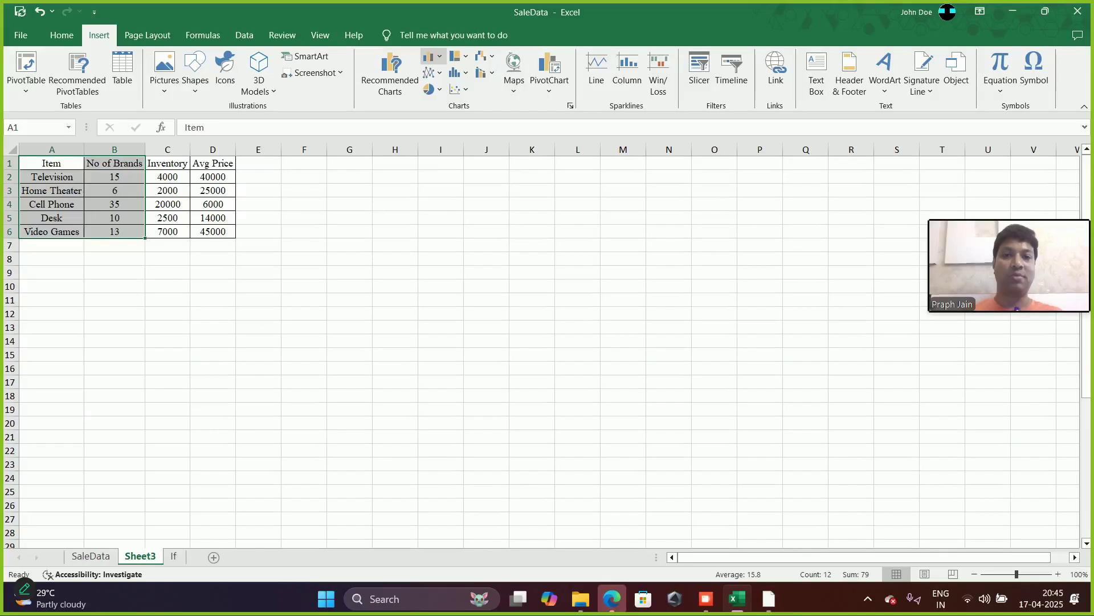
left_click(432, 56)
left_click(435, 103)
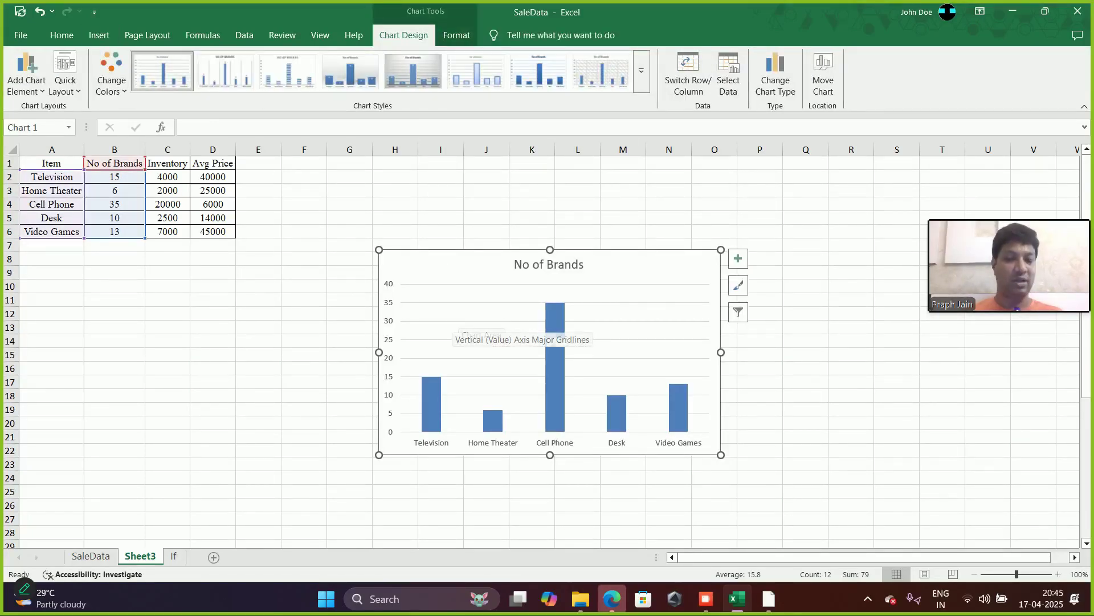
Change the column chart's title to "Brand count"
left_click(549, 265)
triple_click(564, 265)
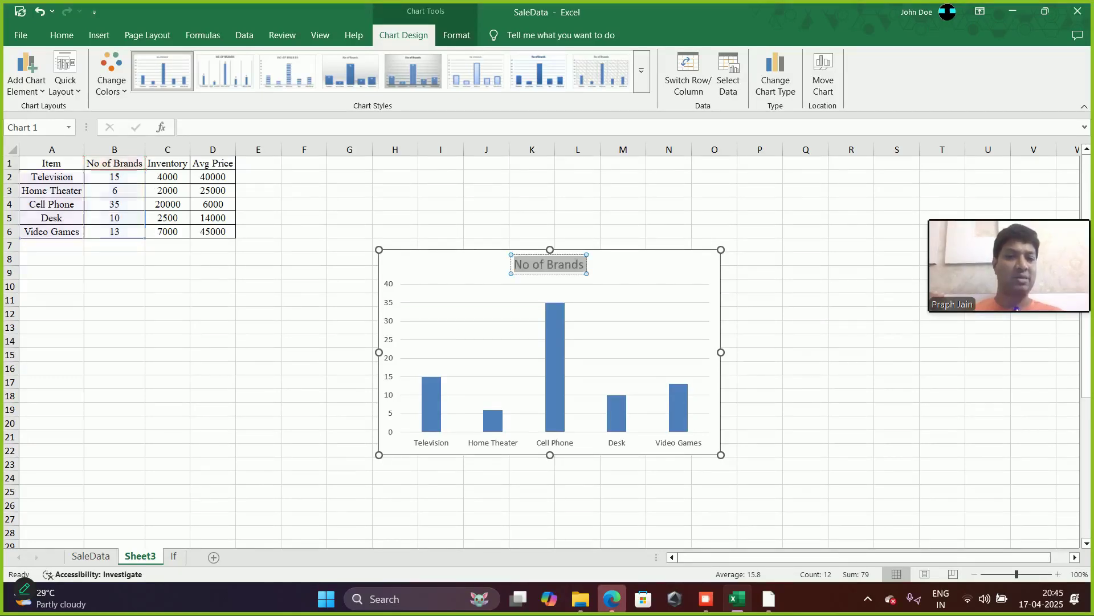
type("Brand count")
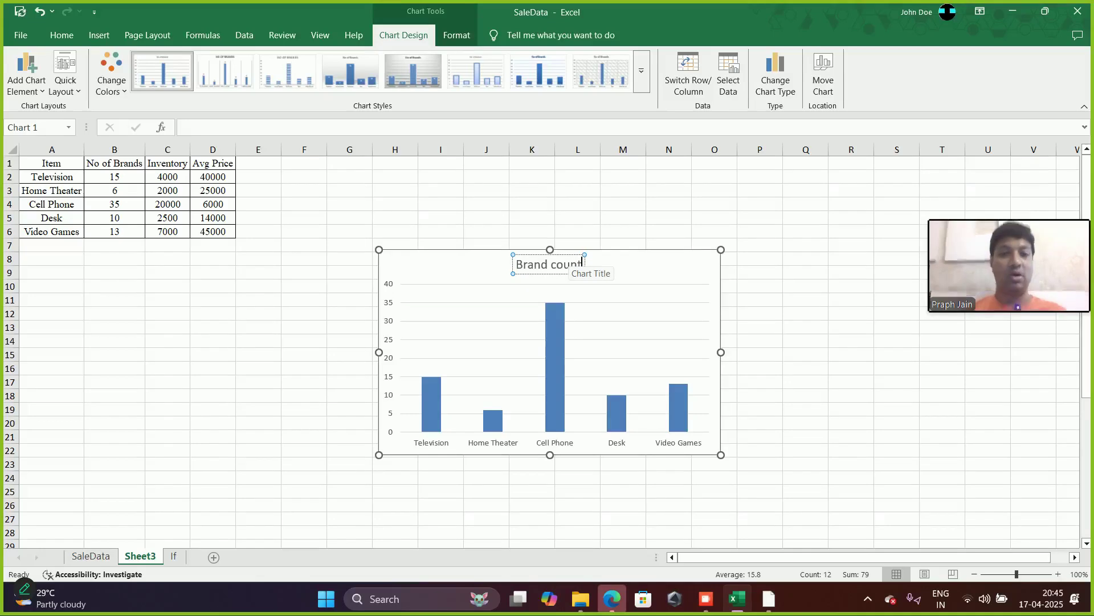
left_click(851, 286)
Format the chart's data series with a solid black fill
left_click(555, 393)
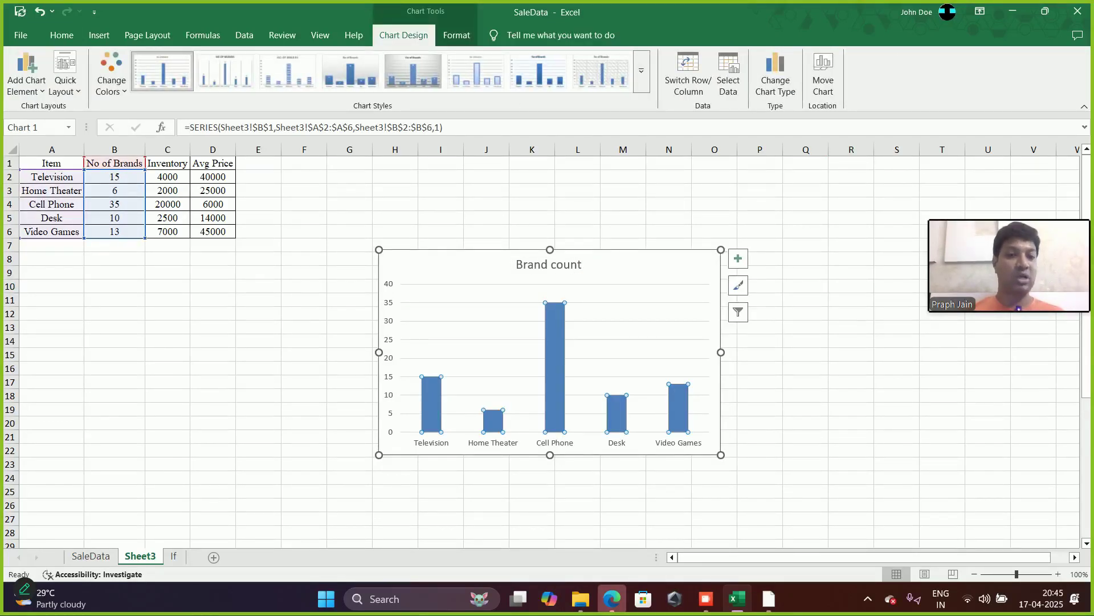
right_click(556, 368)
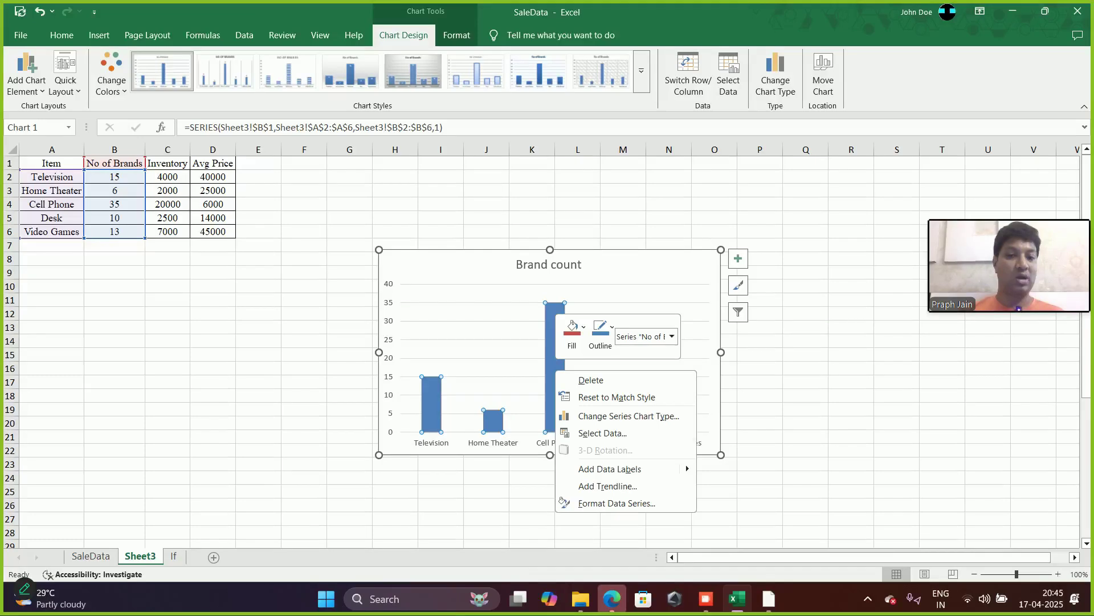
left_click(627, 503)
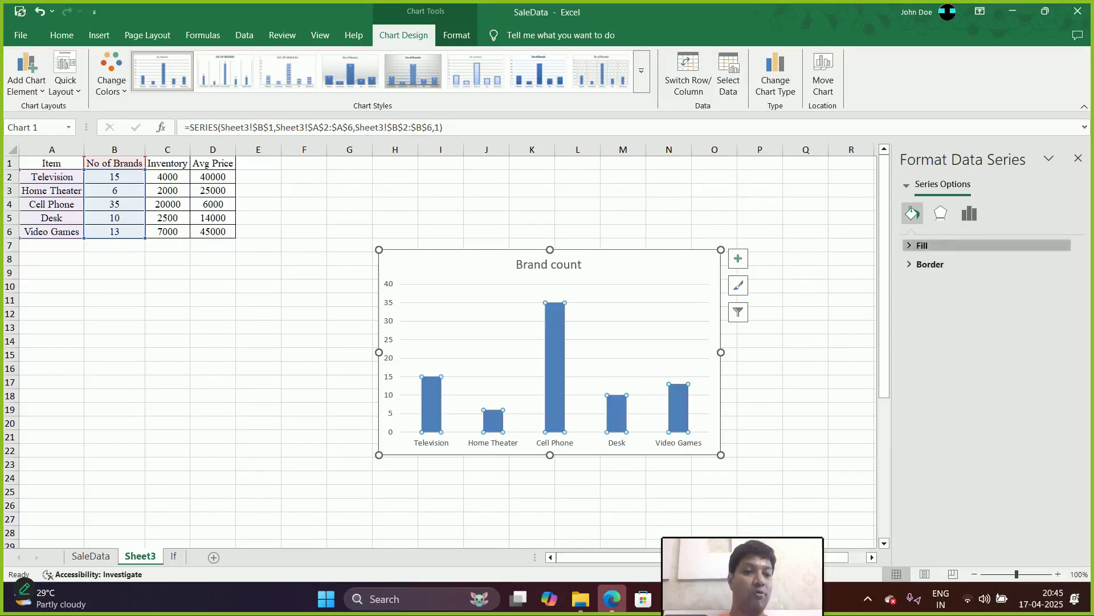
left_click(922, 246)
left_click(1055, 411)
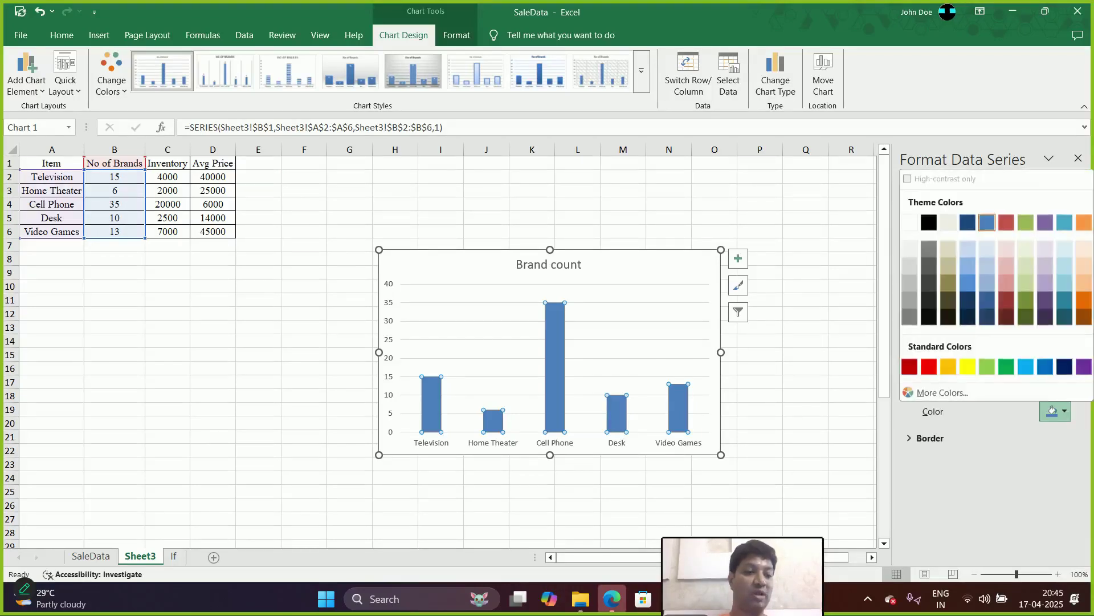
left_click(929, 222)
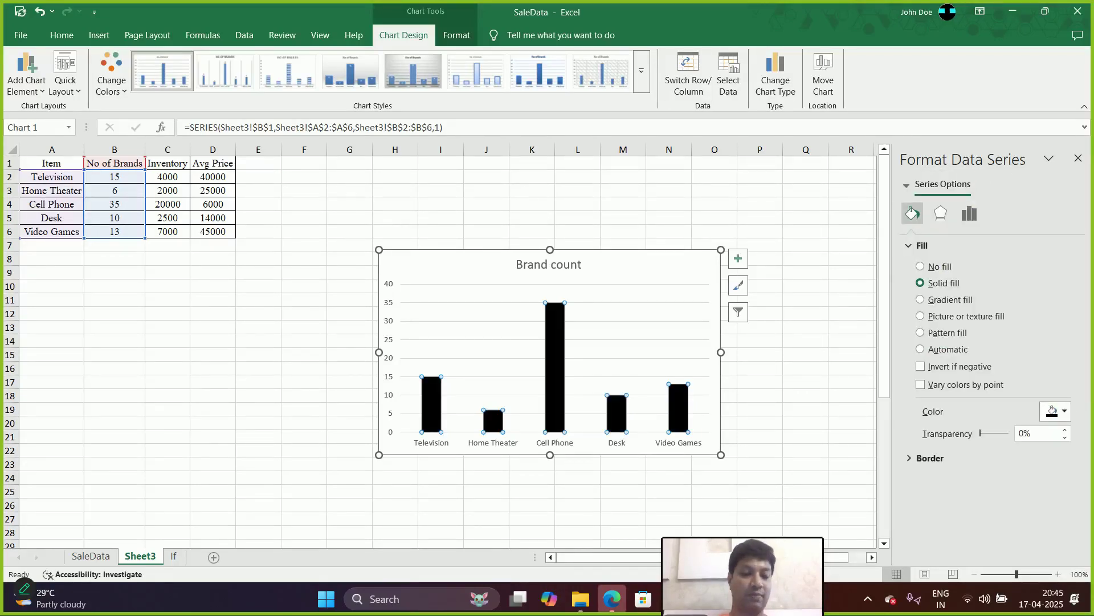
left_click(805, 327)
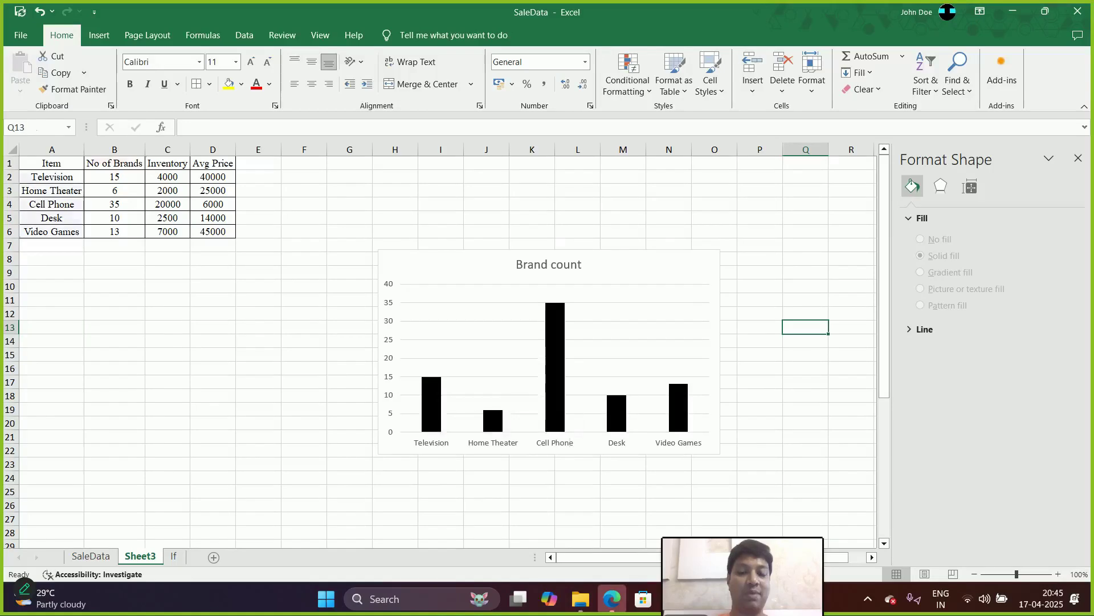
Add data labels to the columns of the Brand count chart
right_click(431, 401)
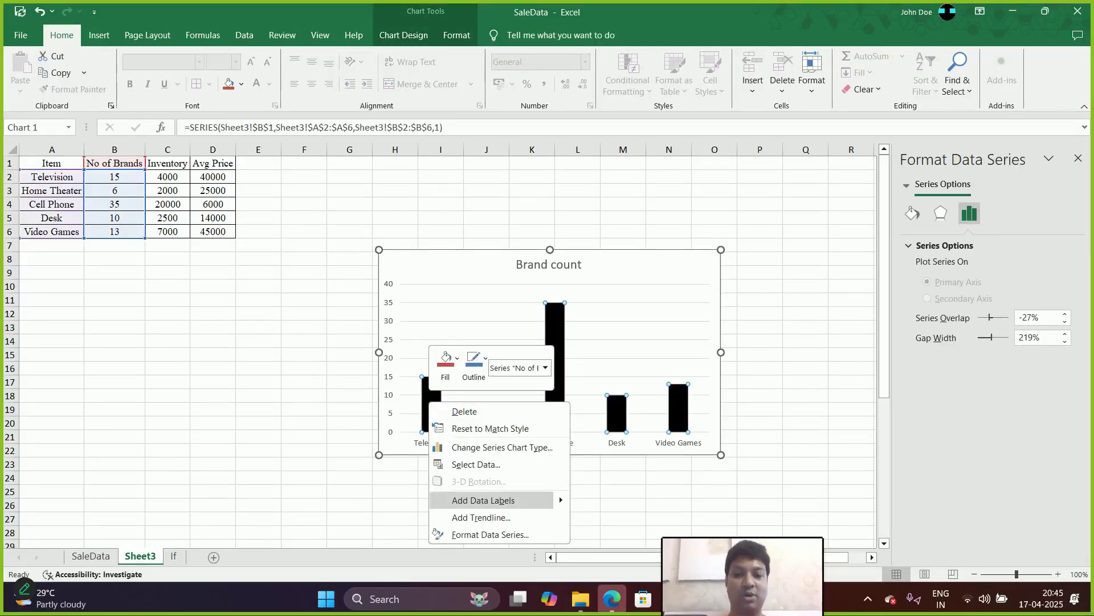
left_click(483, 500)
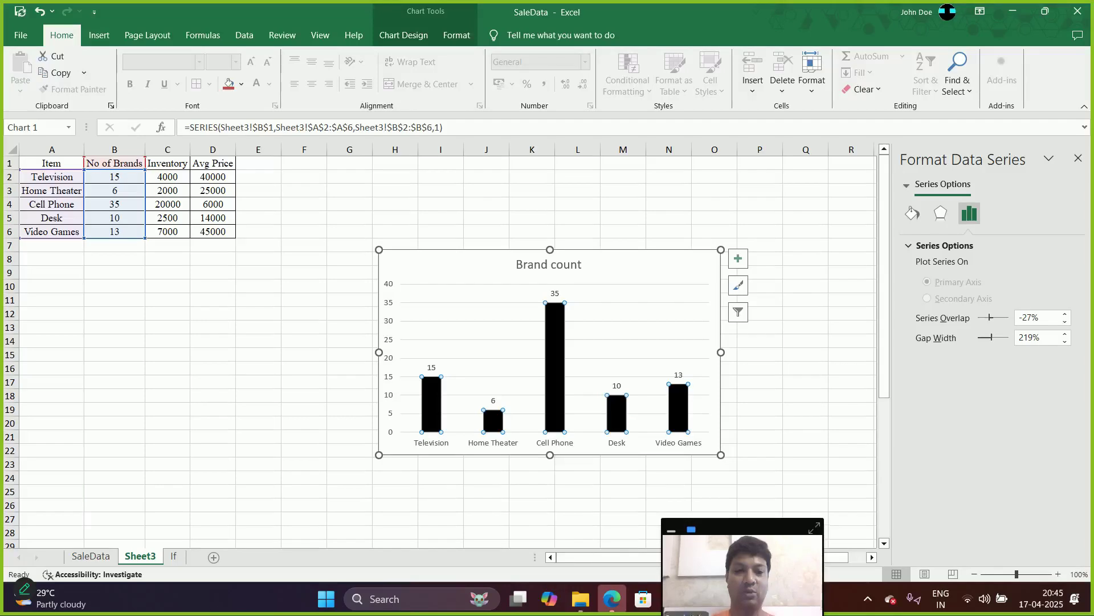
left_click(805, 313)
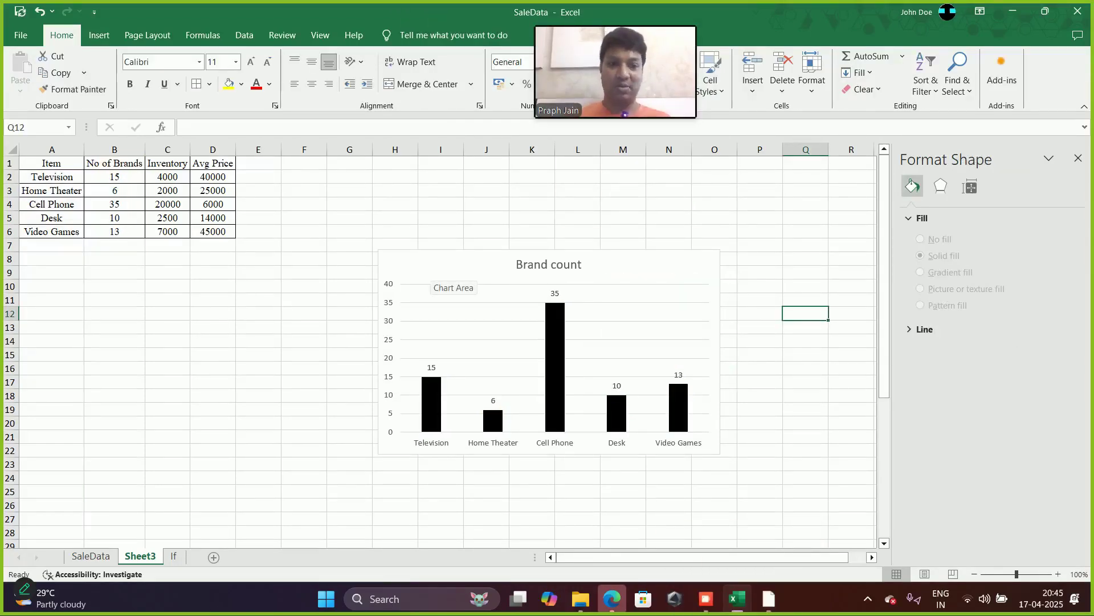
Apply the dark grey chart style with outlined columns to the Brand count chart and move it below the data table
left_click(428, 280)
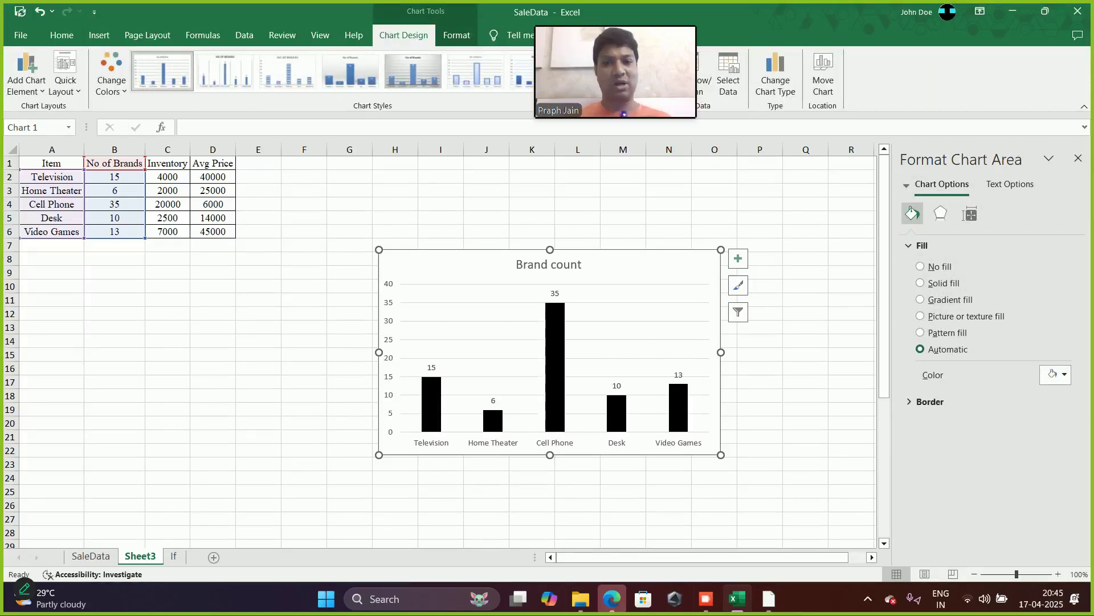
left_click_drag(616, 19, 69, 291)
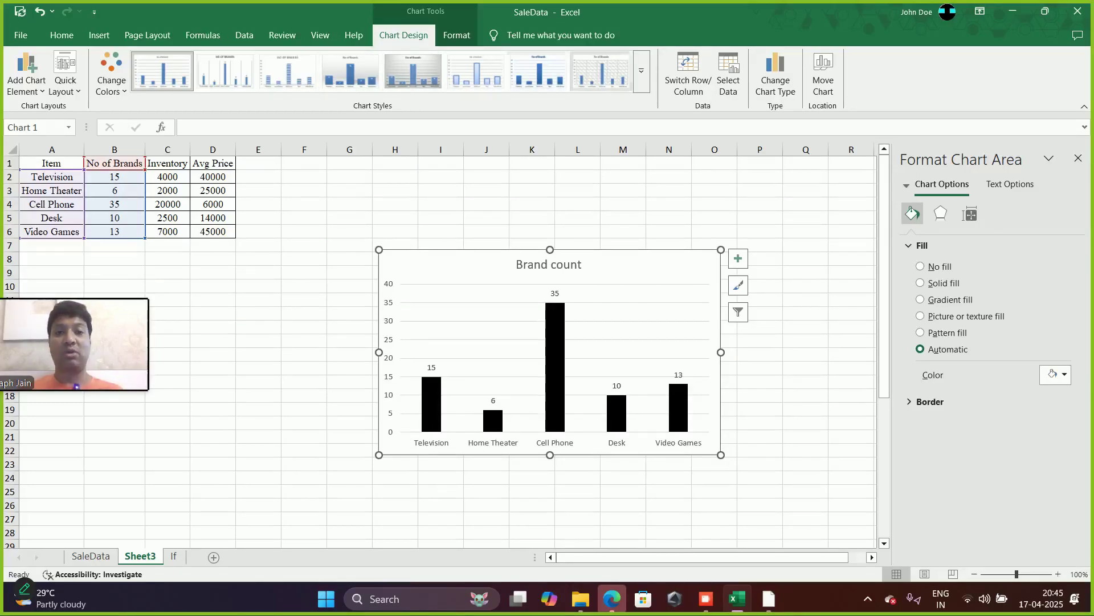
left_click(641, 71)
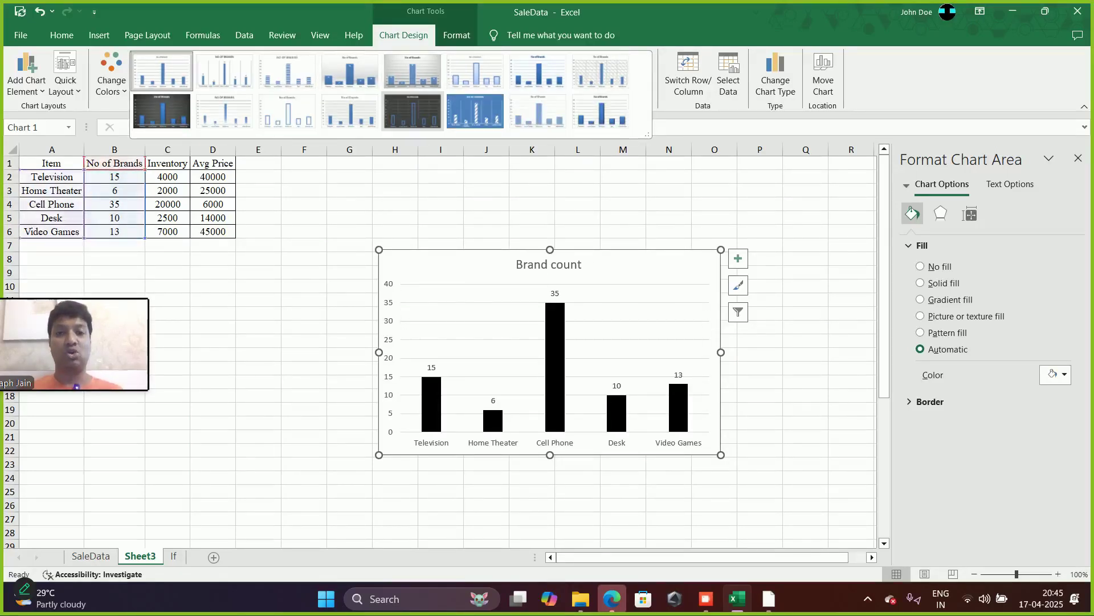
left_click(412, 111)
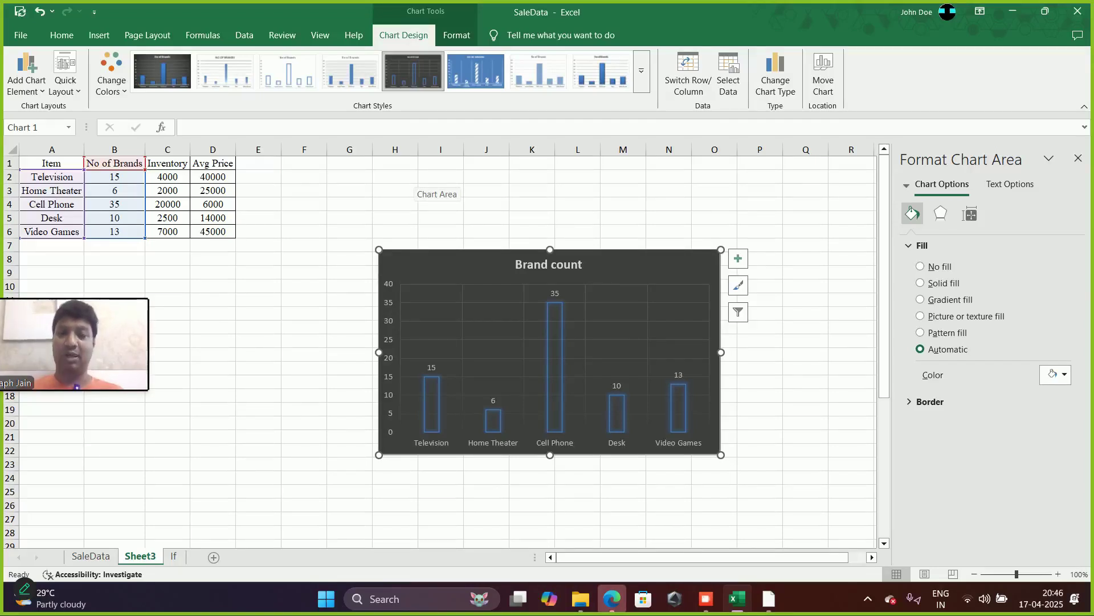
left_click_drag(411, 268, 181, 401)
Insert a 3-D pie chart of the Item and No of Brands data in A1:B6 and place it clear of the table
left_click_drag(51, 163, 114, 232)
left_click(98, 34)
left_click(439, 89)
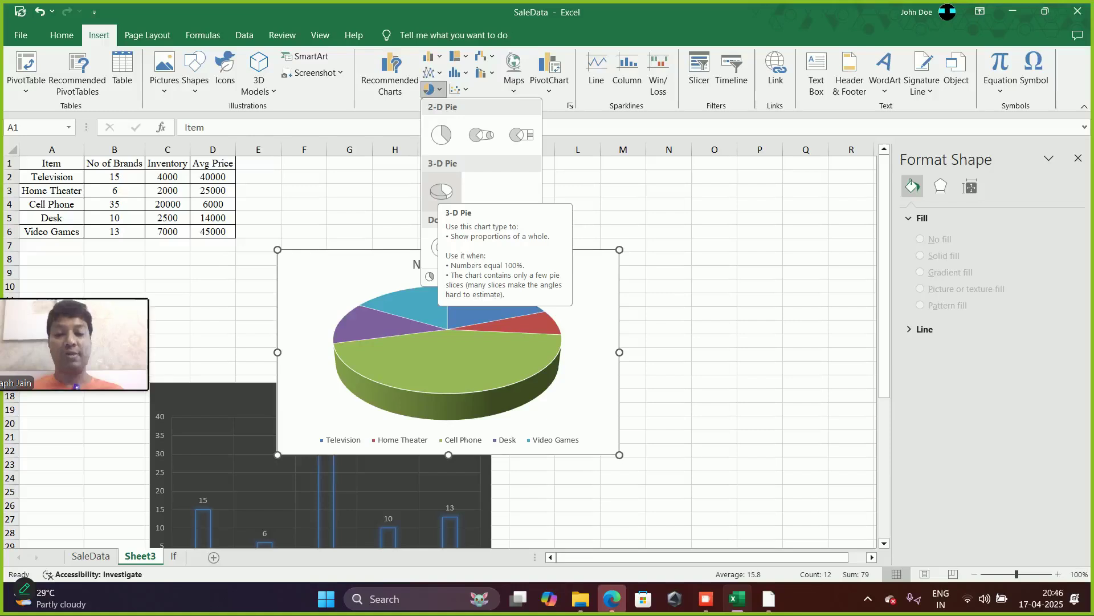
left_click(441, 190)
left_click_drag(481, 311, 669, 211)
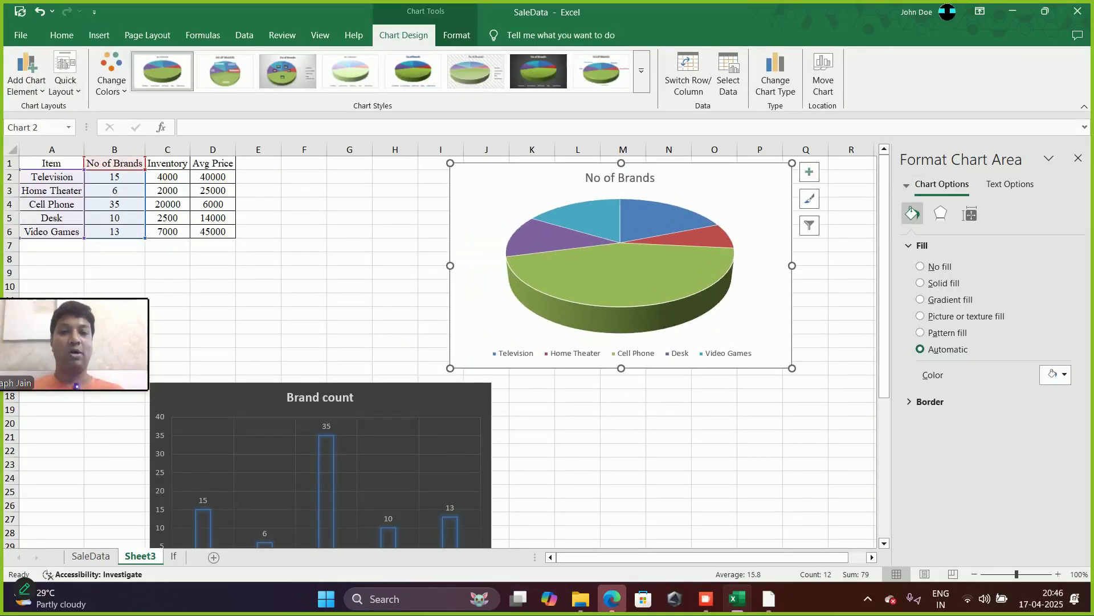
Add data labels to the pie chart and set them to show percentages instead of values
left_click(621, 274)
right_click(610, 273)
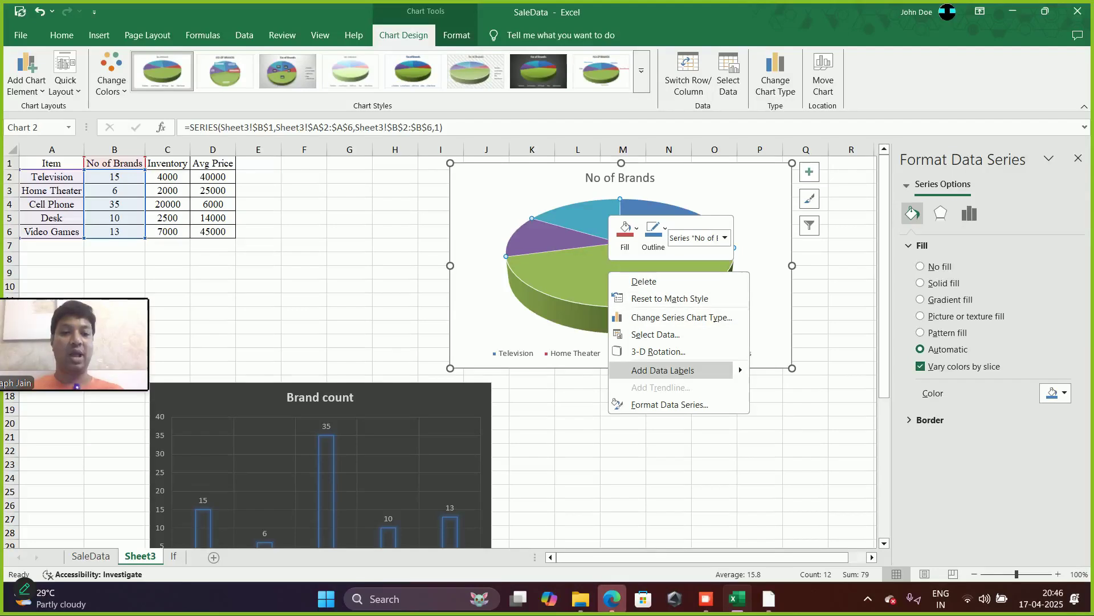
left_click(739, 366)
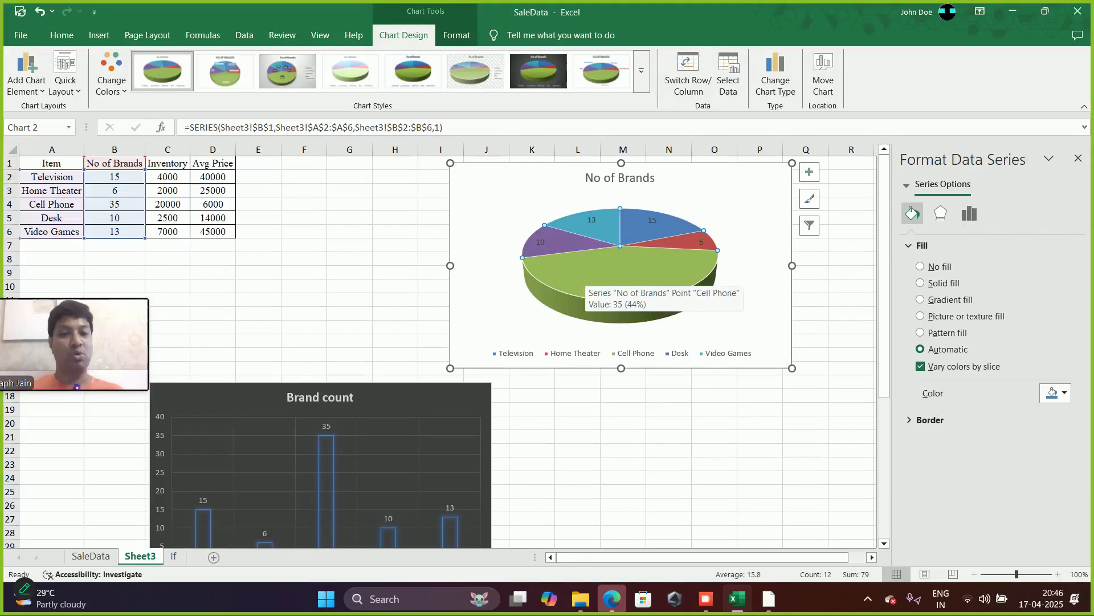
right_click(587, 276)
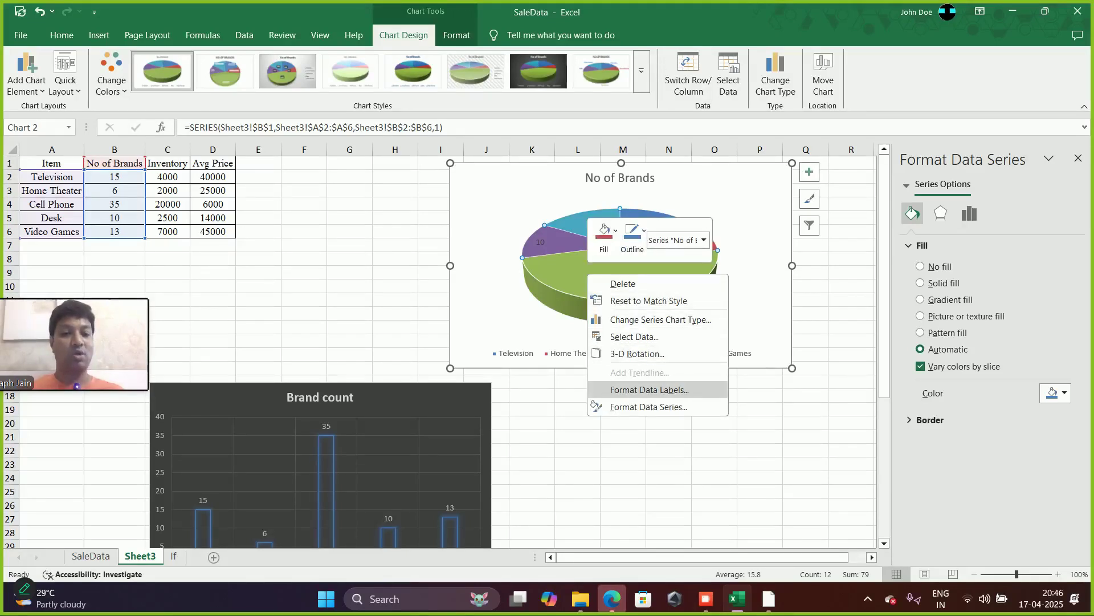
left_click(650, 390)
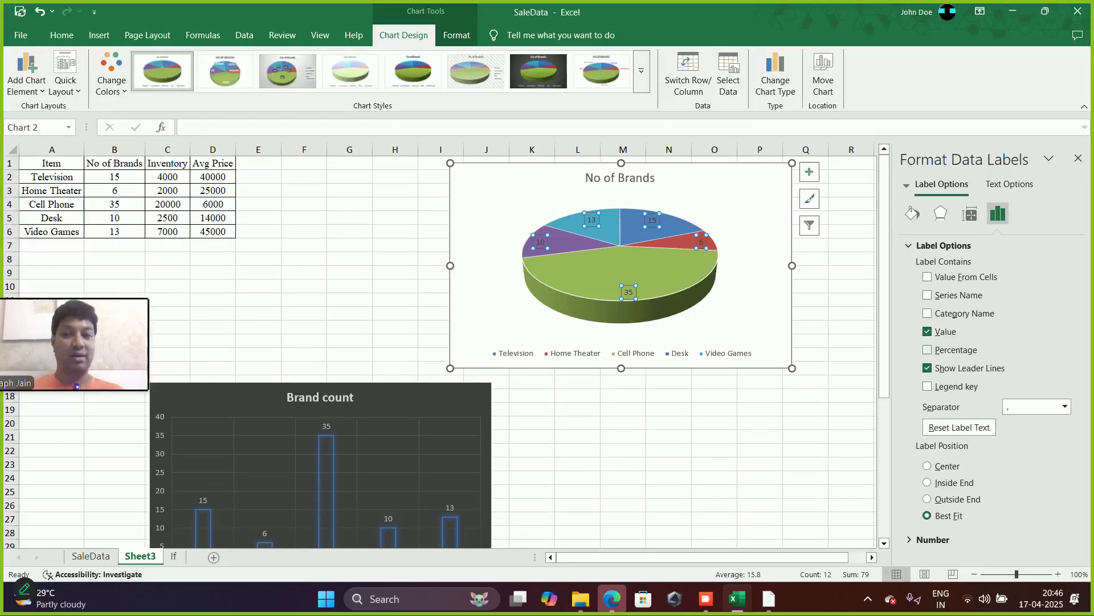
left_click(927, 350)
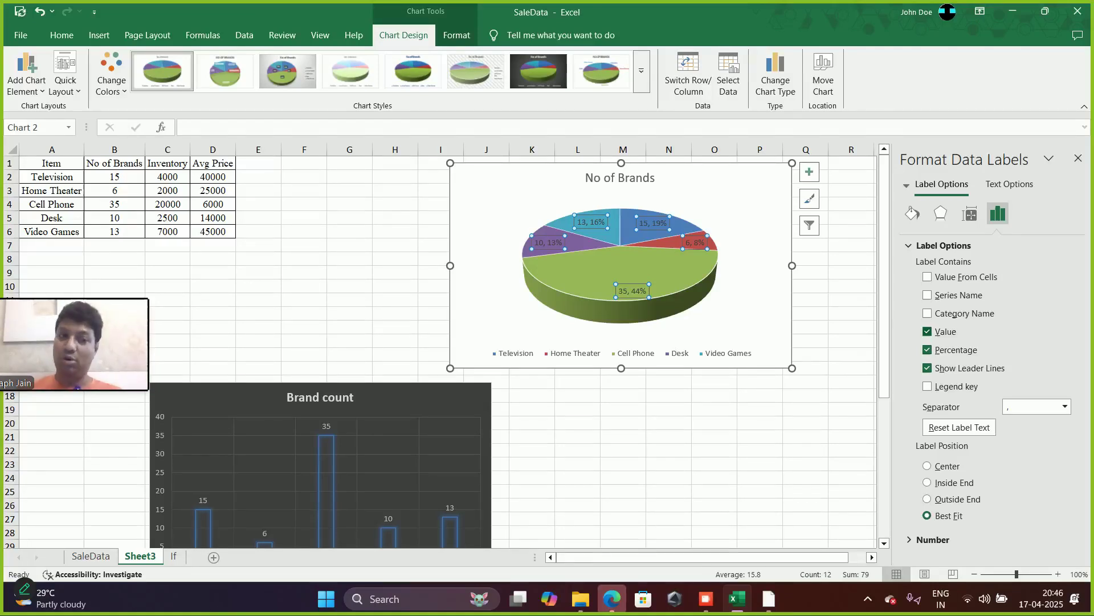
left_click(927, 331)
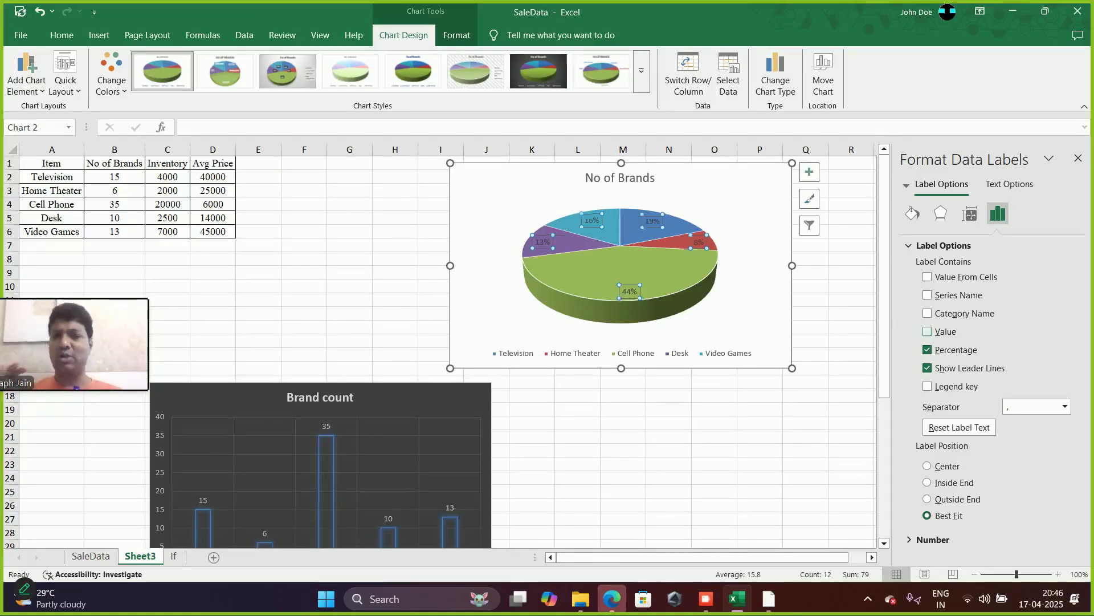
Move the pie chart beside the Brand count chart and apply the dark chart style to it
left_click(760, 463)
left_click_drag(755, 308, 805, 529)
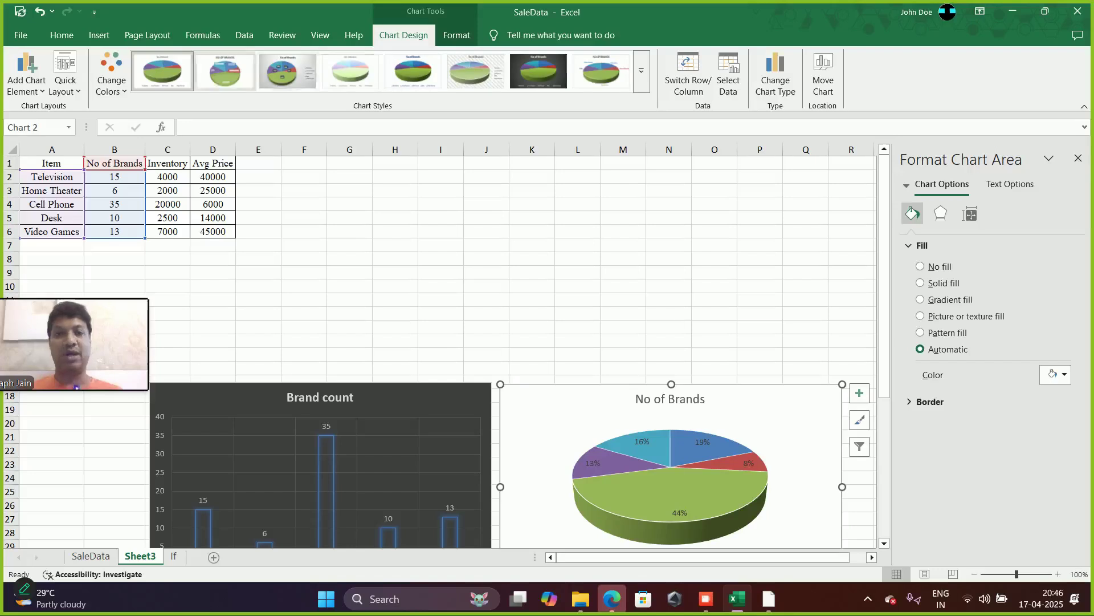
left_click(539, 71)
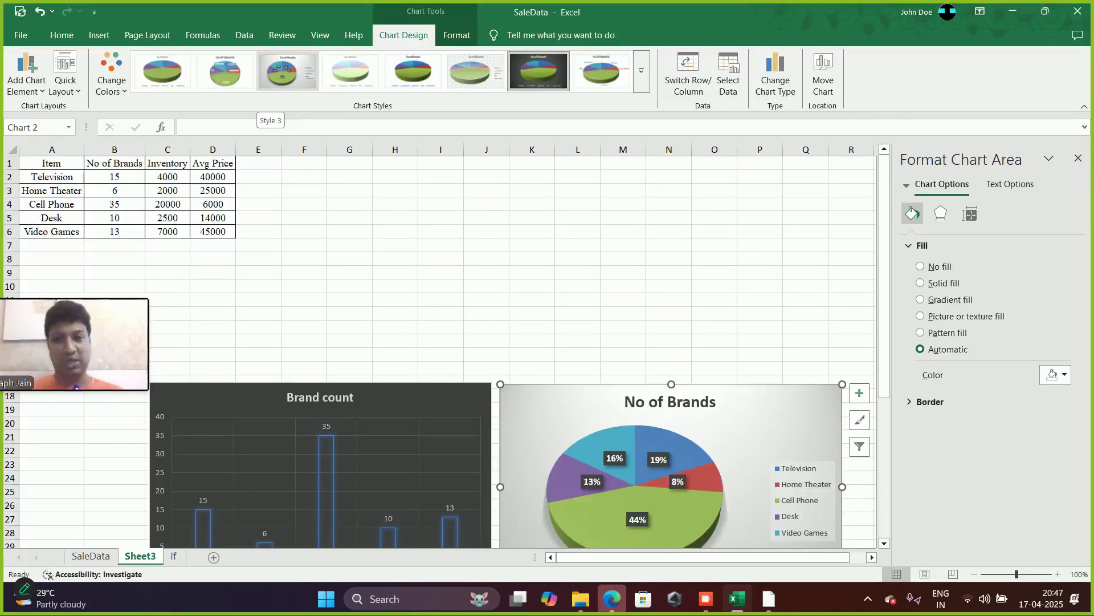
Insert a 2-D line chart of the Item and No of Brands data in A1:B6 and place it above the other charts
left_click_drag(54, 164, 130, 232)
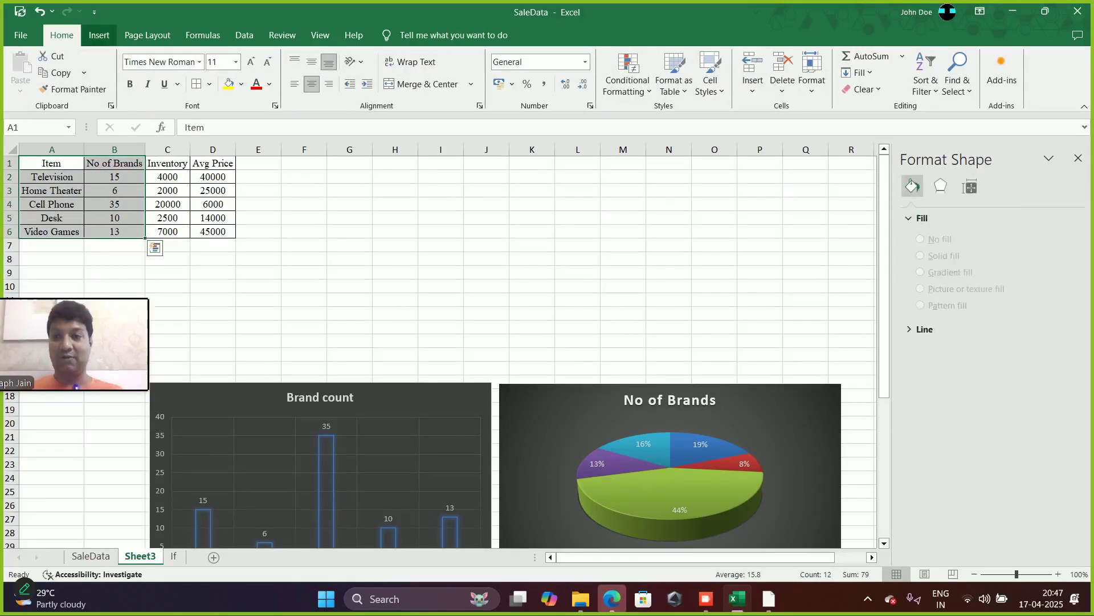
left_click(99, 34)
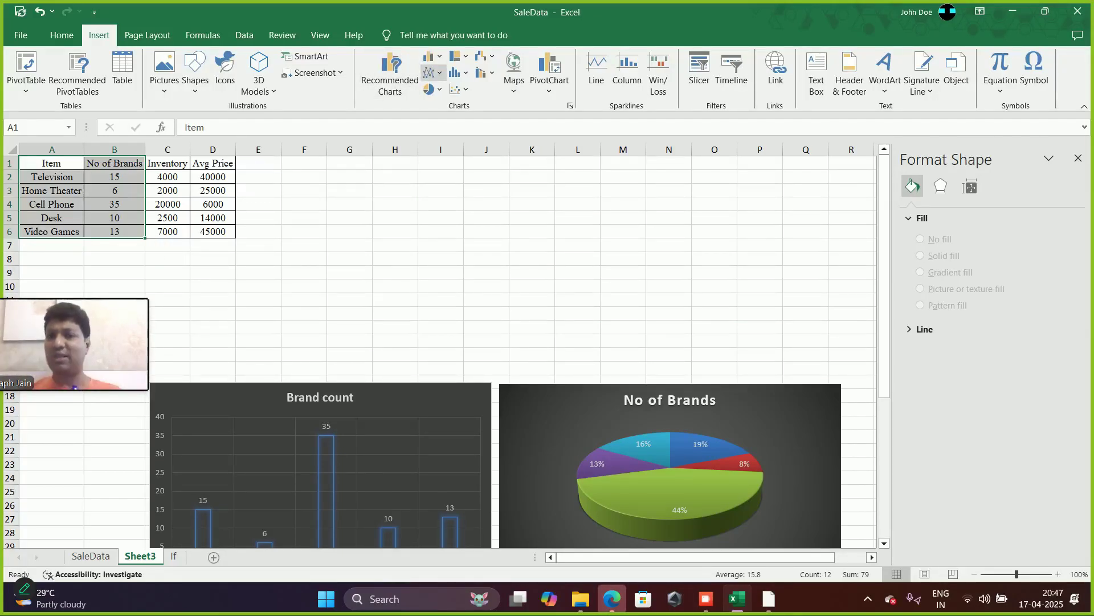
left_click(430, 72)
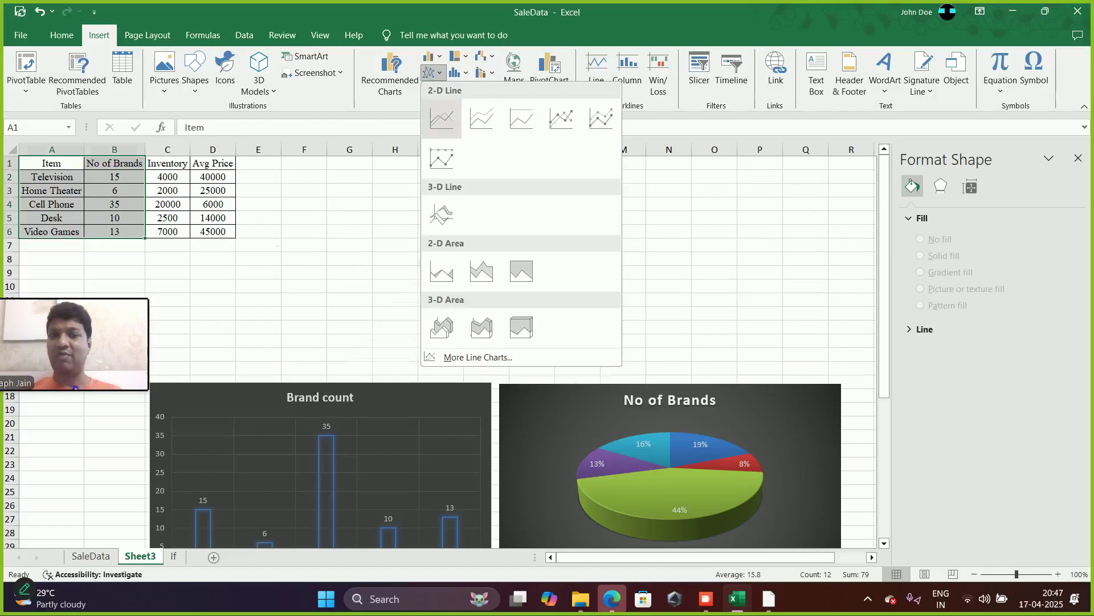
left_click(439, 117)
left_click_drag(352, 265, 344, 179)
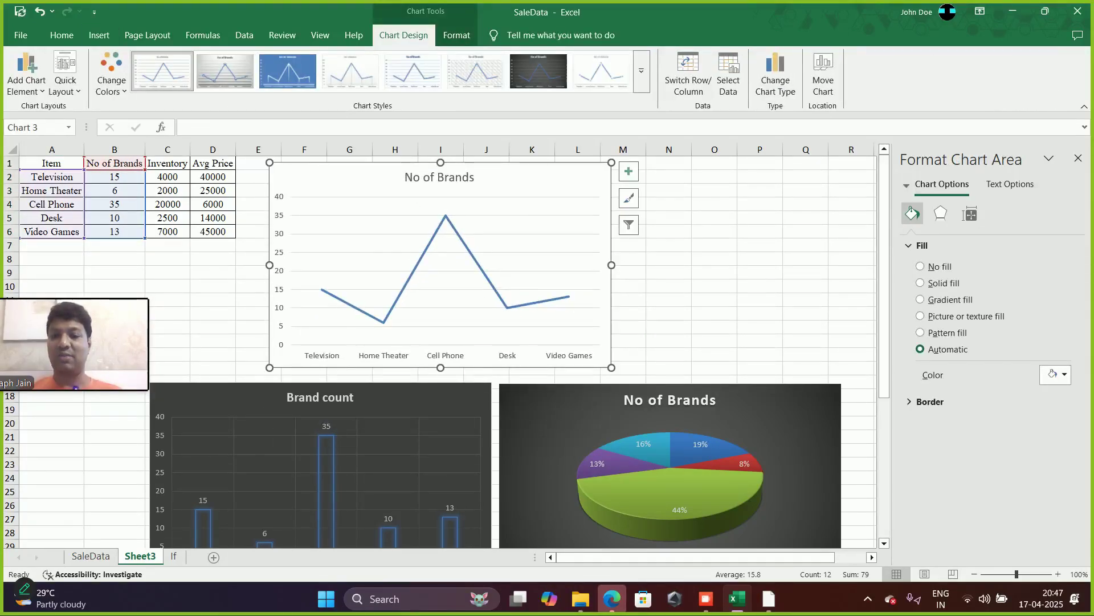
Add data labels to the line chart and move it directly above the pie chart
left_click(344, 300)
right_click(355, 307)
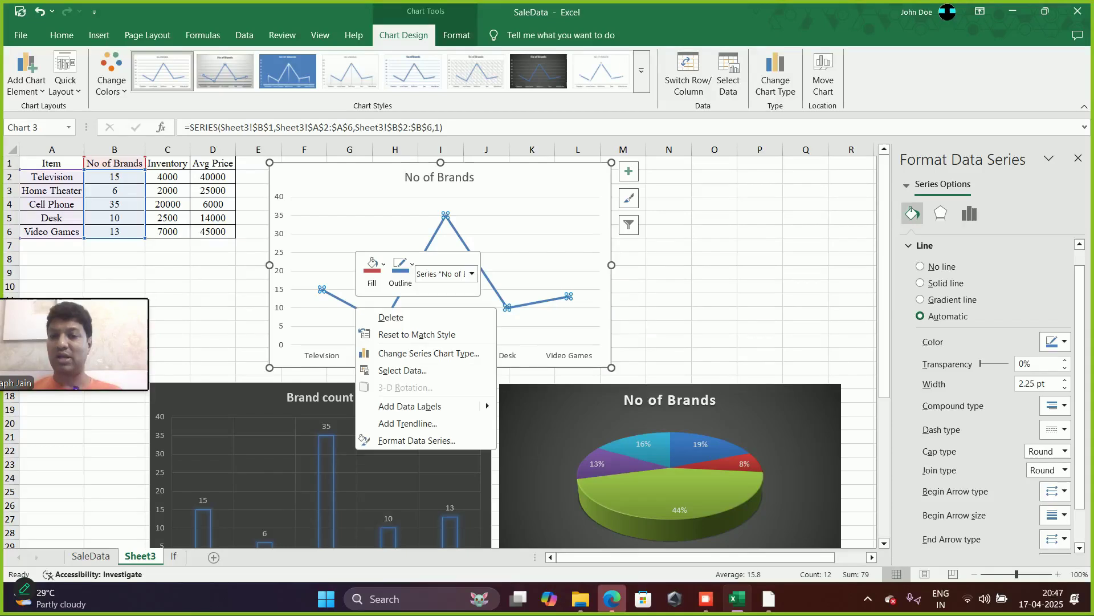
left_click(409, 405)
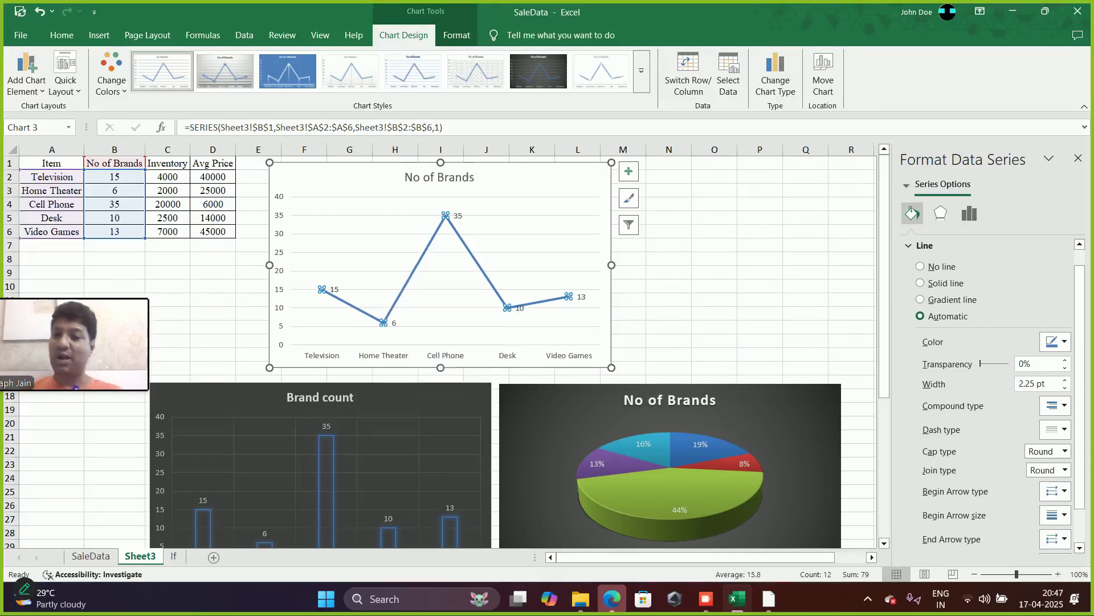
left_click_drag(364, 179, 594, 184)
key("Escape")
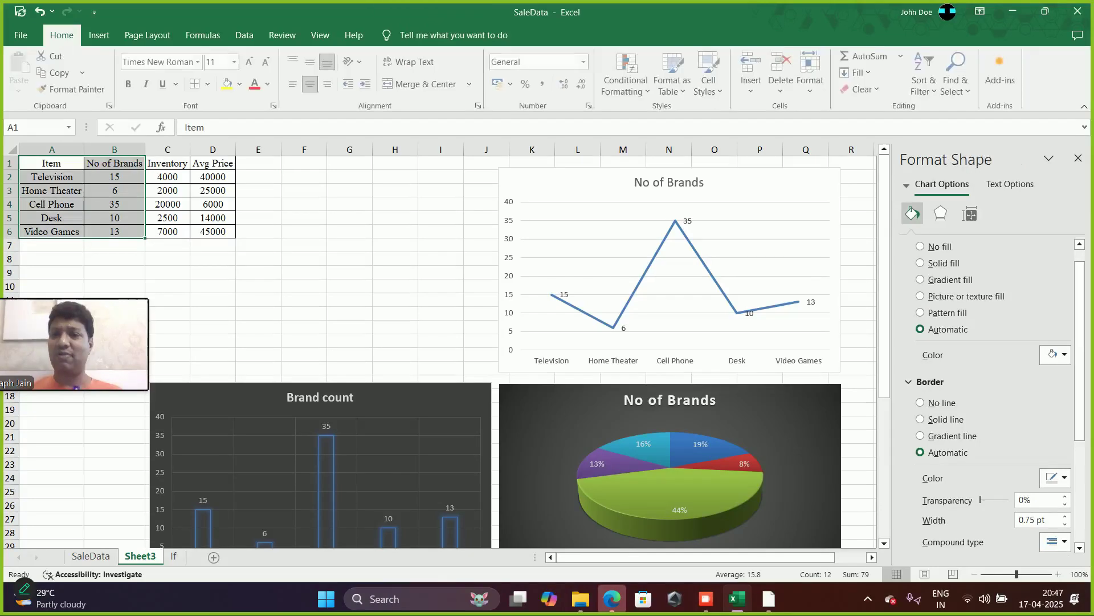
Insert a treemap chart of the Item and No of Brands data and place it above the Brand count chart
left_click(99, 35)
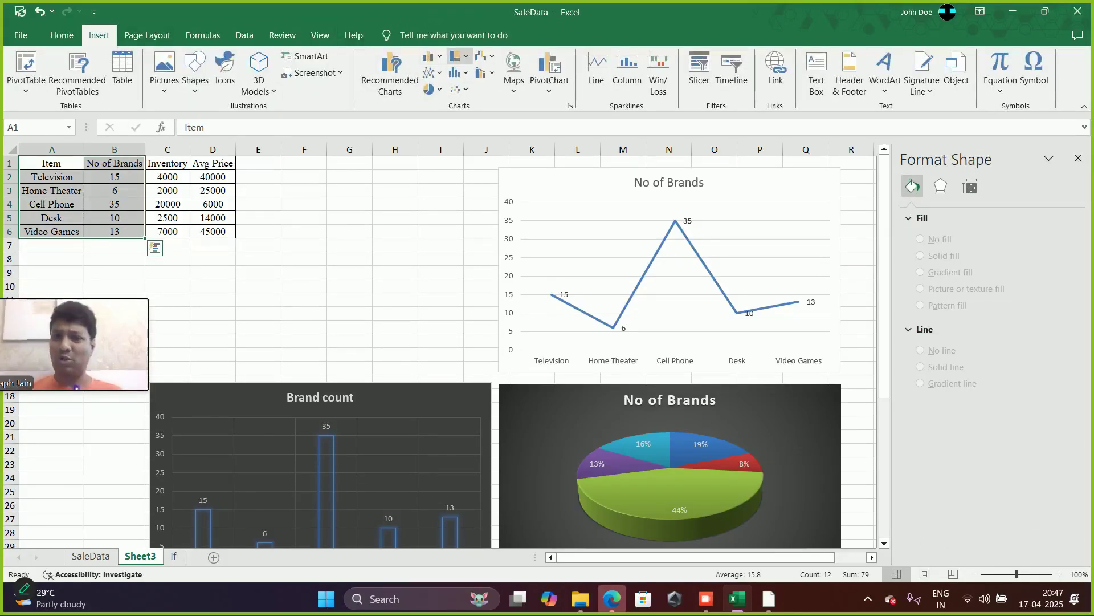
left_click(461, 55)
left_click(462, 101)
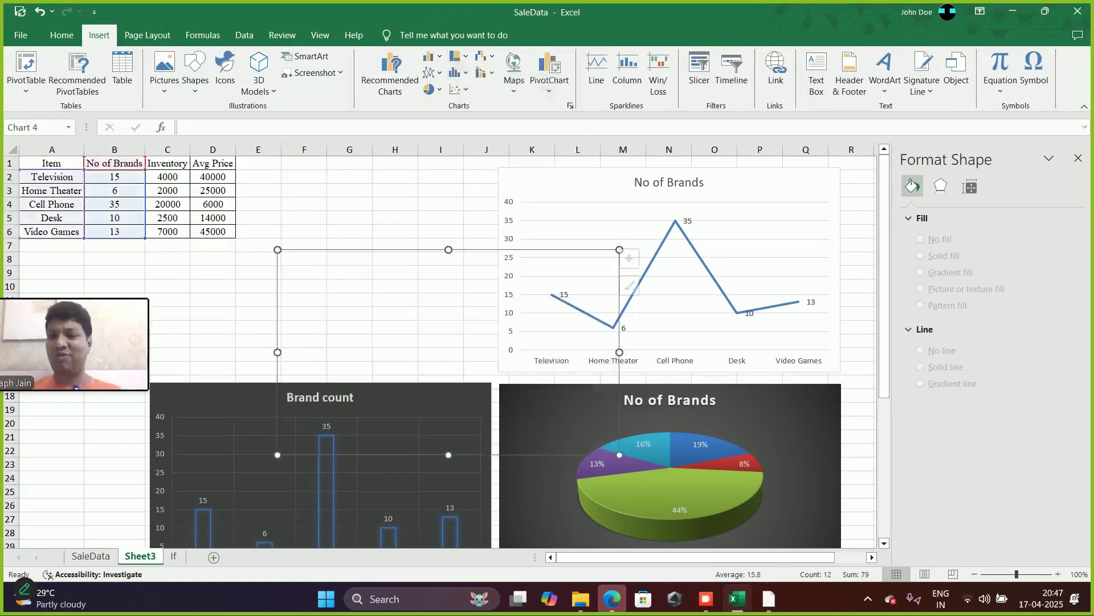
left_click_drag(326, 260, 203, 182)
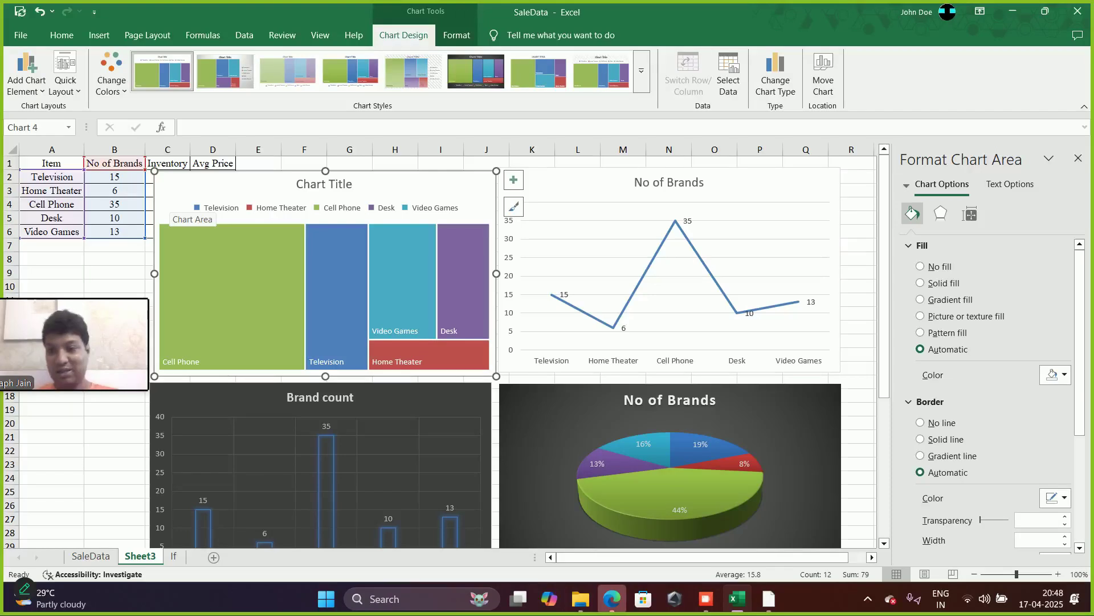
Undo the treemap chart's placement and insertion
key("ctrl+z")
key("ctrl+z")
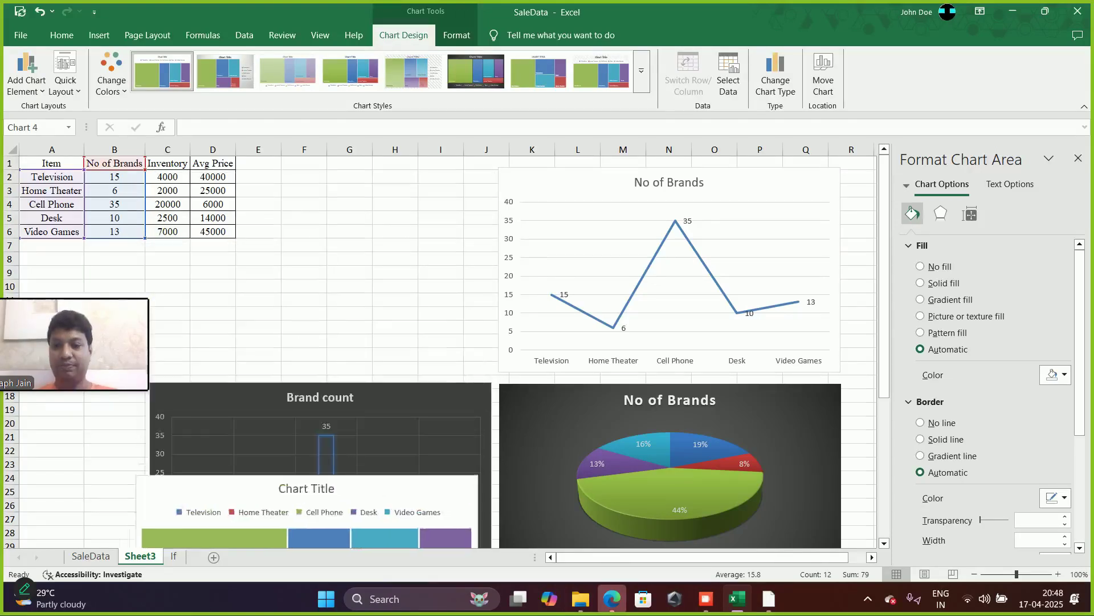
scroll(447, 353, "up", 1)
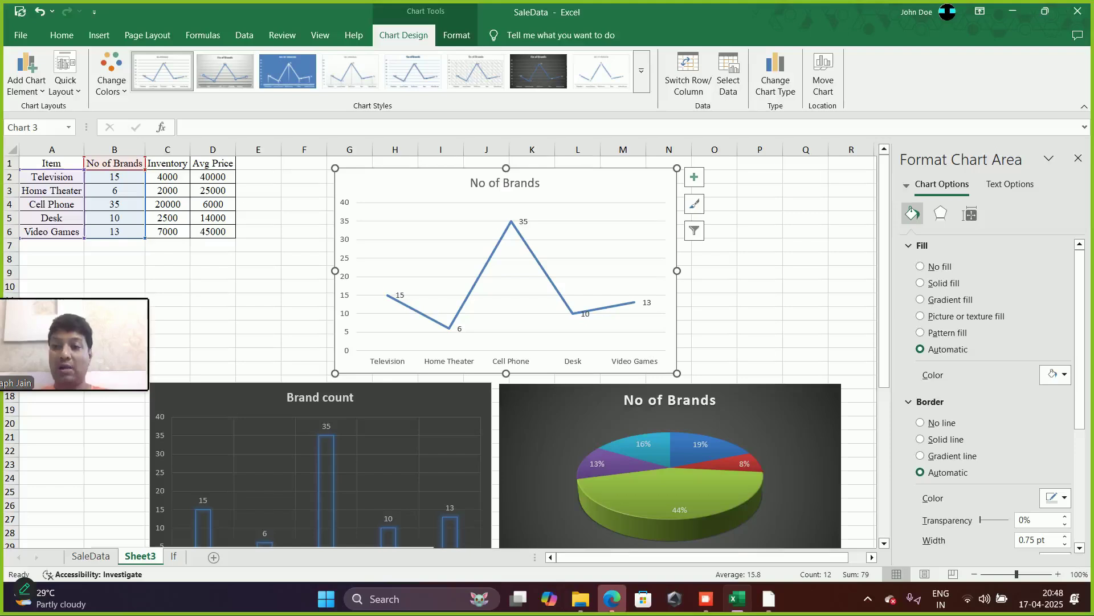
Extend the line chart's data range to A1:C6 so that it includes the Inventory series
left_click(51, 163)
left_click_drag(51, 163, 167, 231)
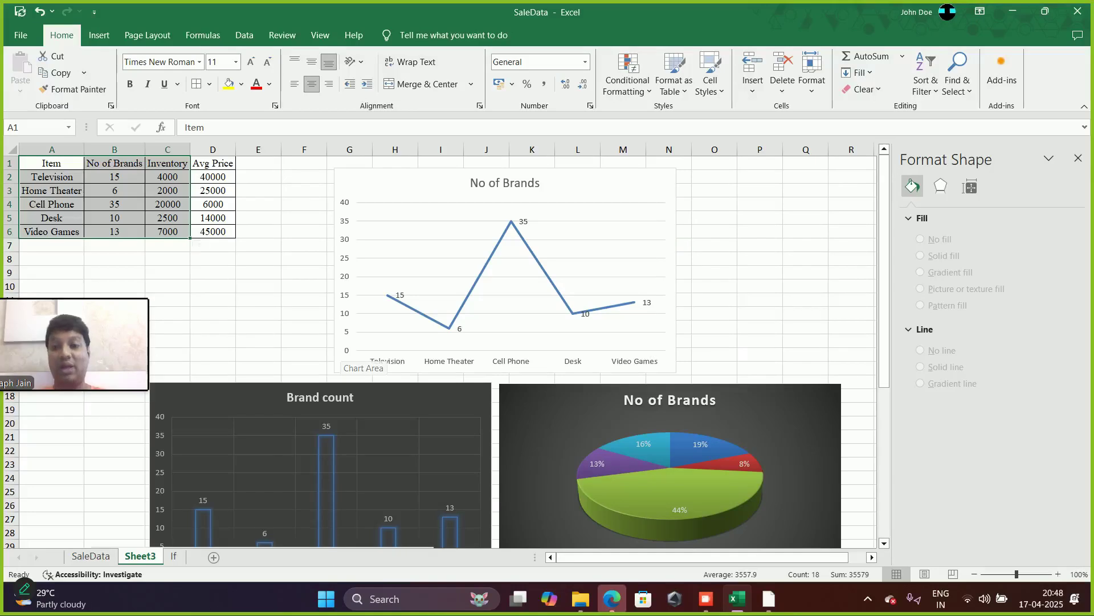
left_click(411, 196)
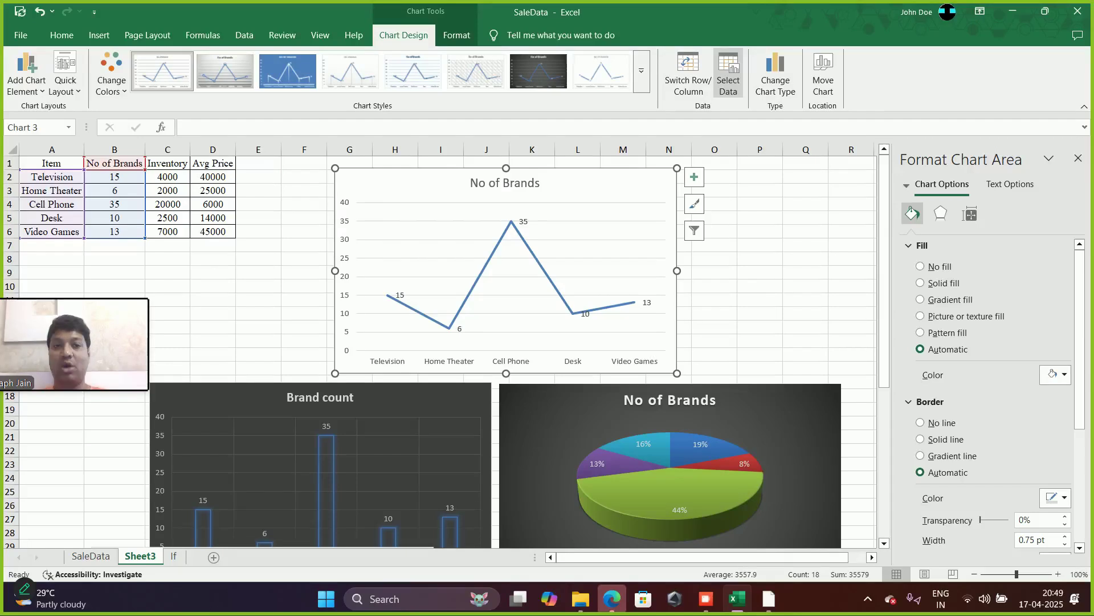
left_click(728, 74)
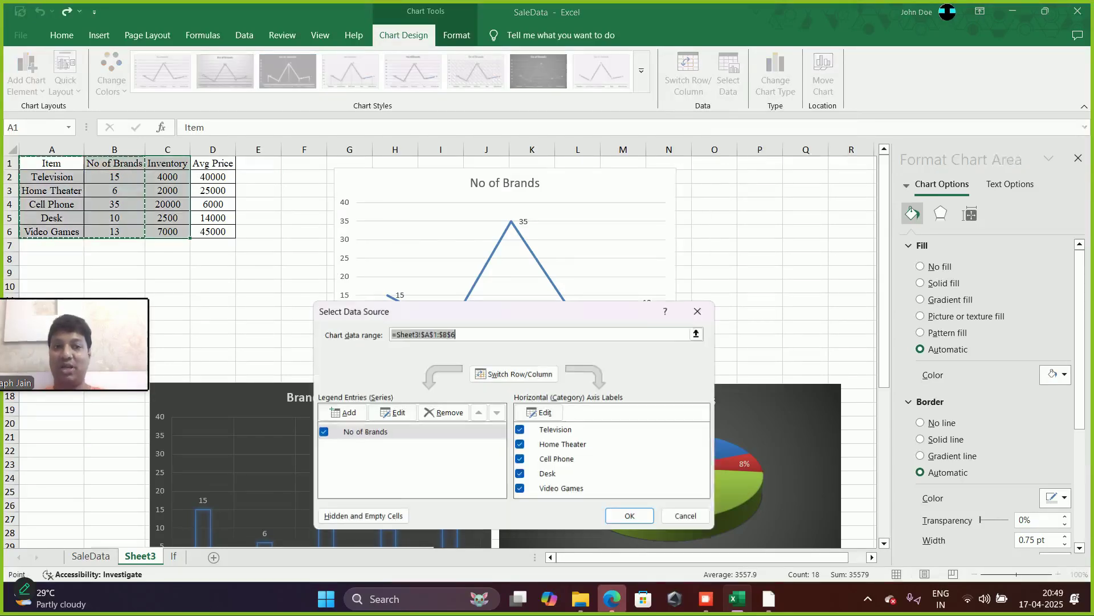
left_click_drag(51, 163, 188, 231)
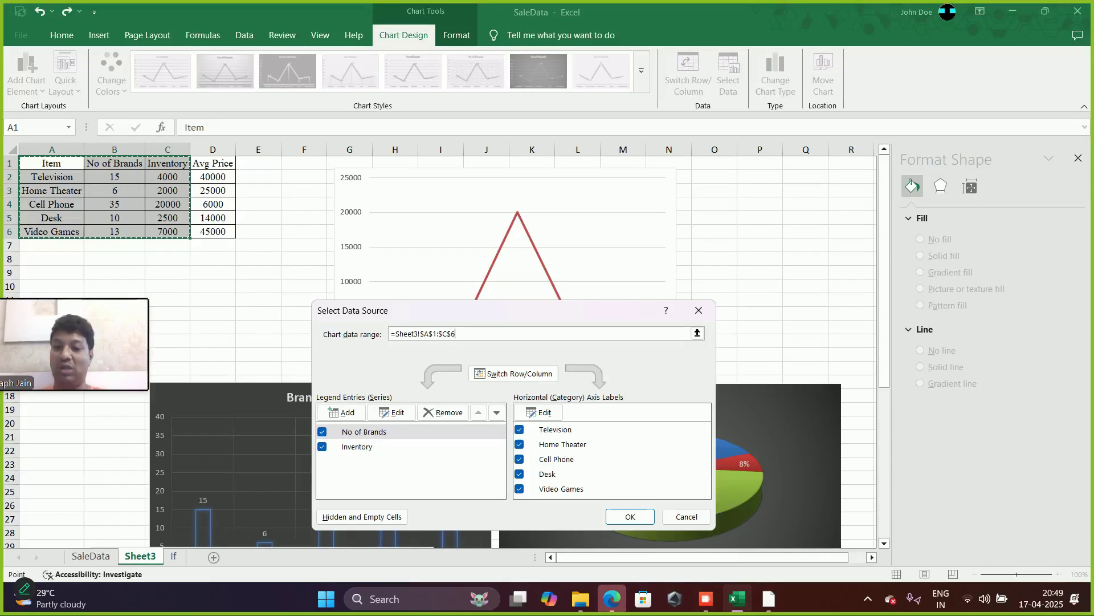
left_click(630, 517)
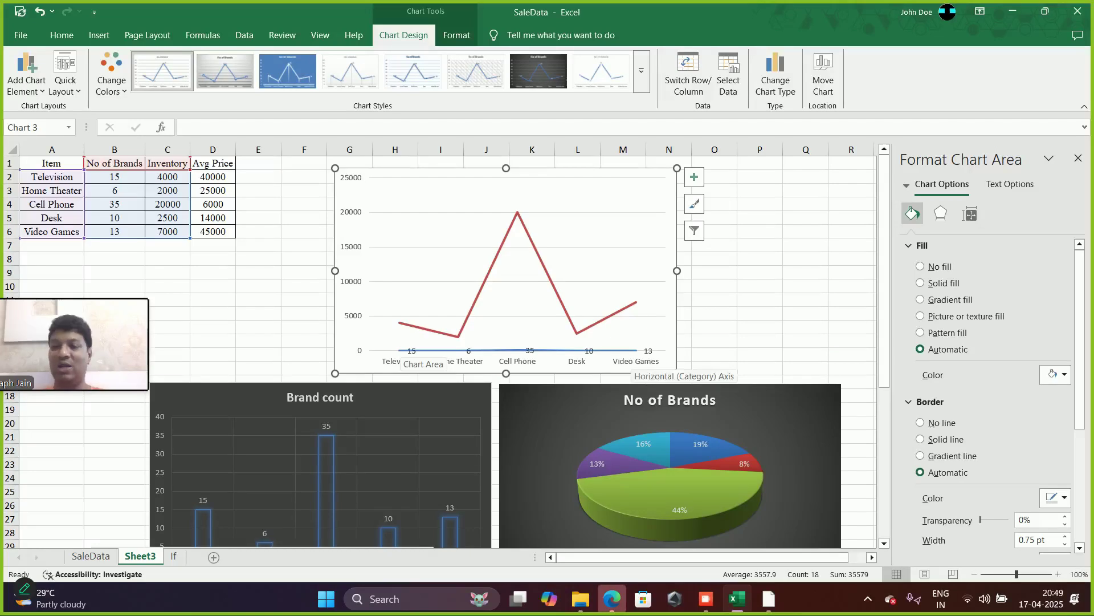
Change the line chart to a combo chart with No of Brands as a clustered column on the secondary axis and Inventory as a line
mouse_move(546, 350)
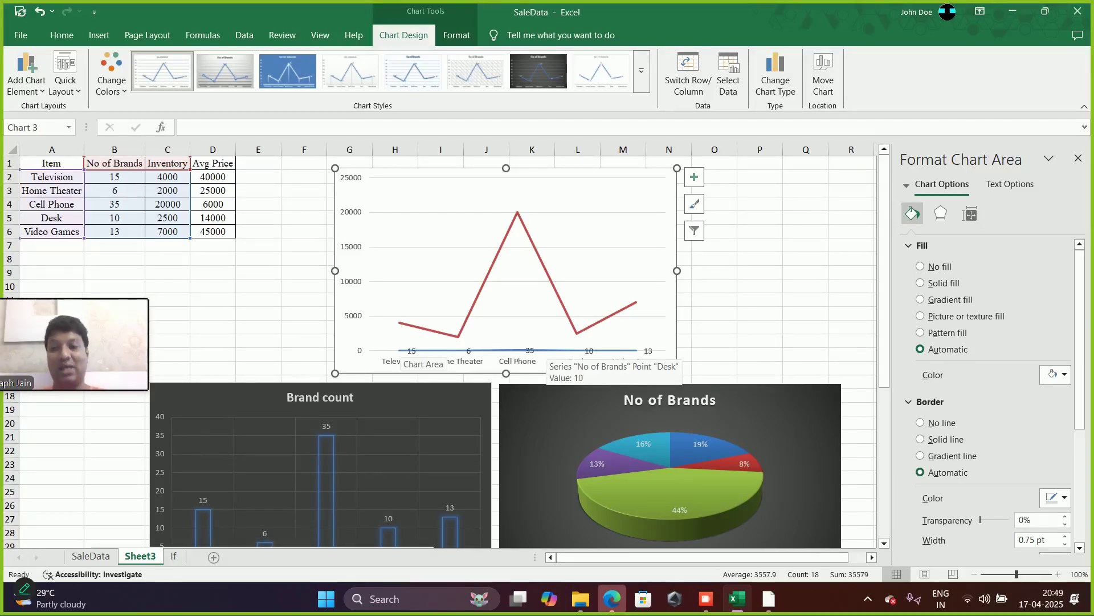
mouse_move(489, 274)
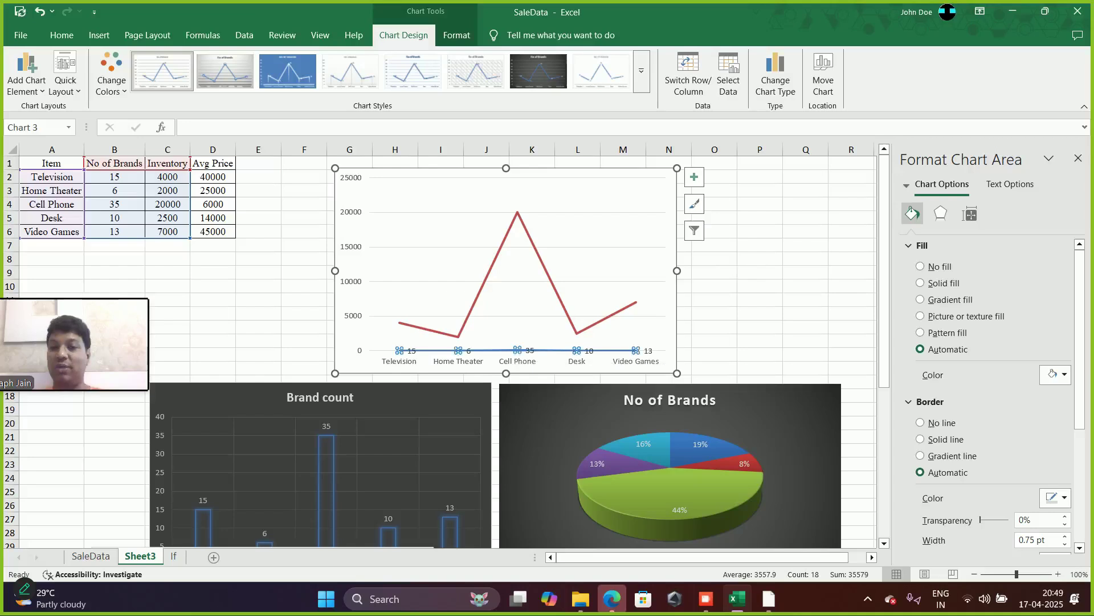
left_click(527, 350)
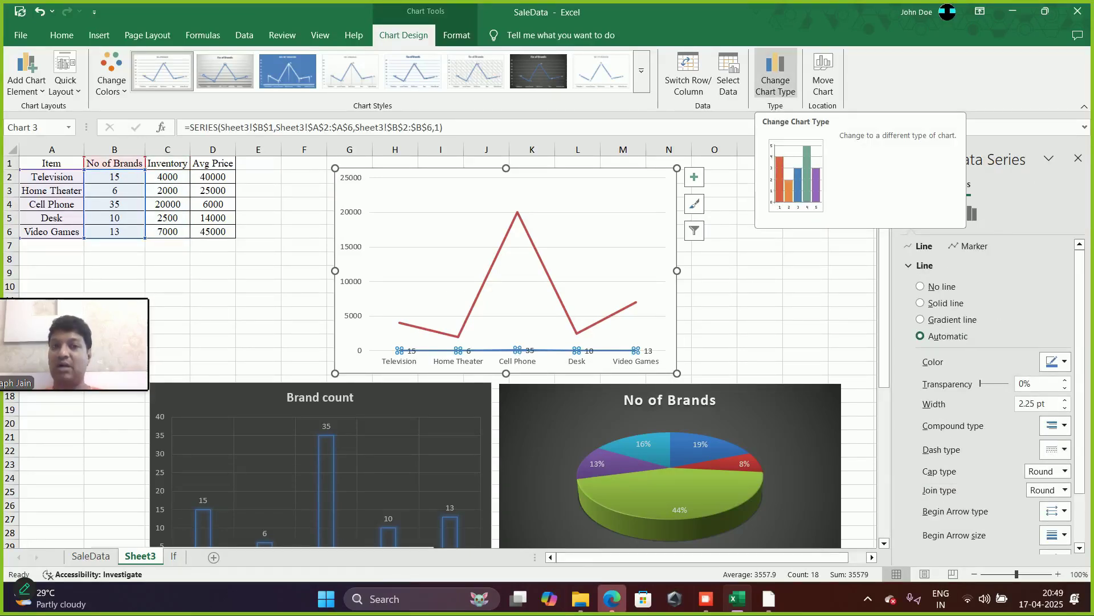
left_click(775, 79)
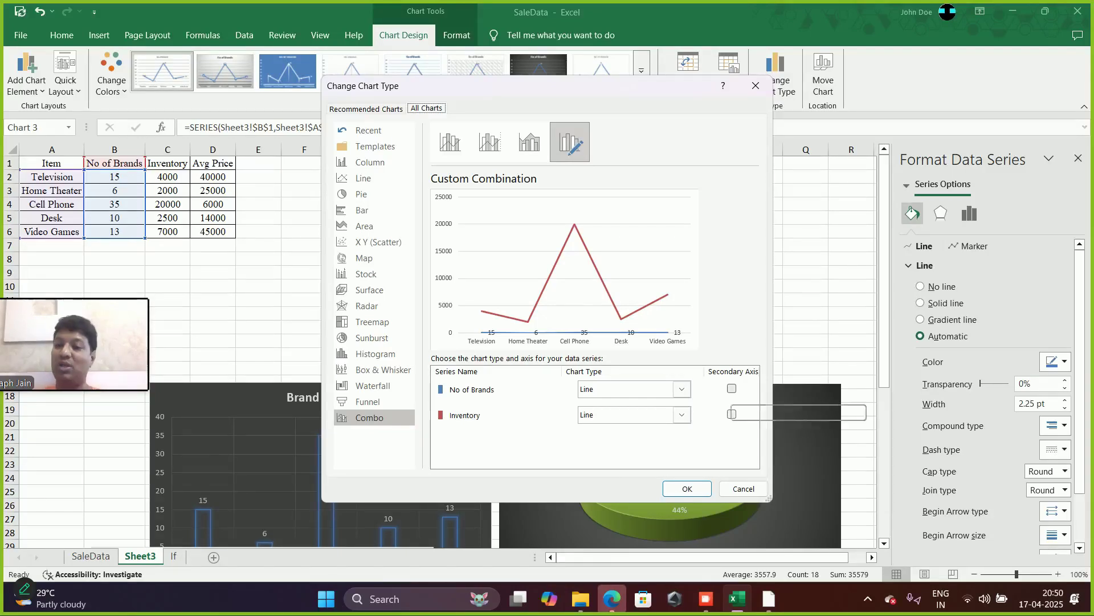
left_click(732, 388)
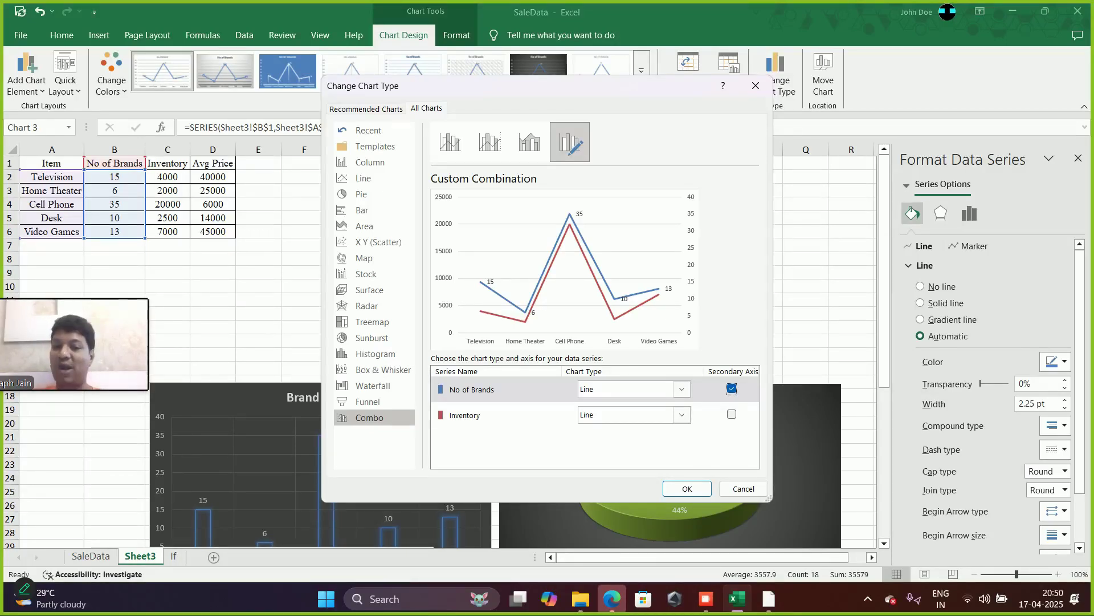
left_click(682, 389)
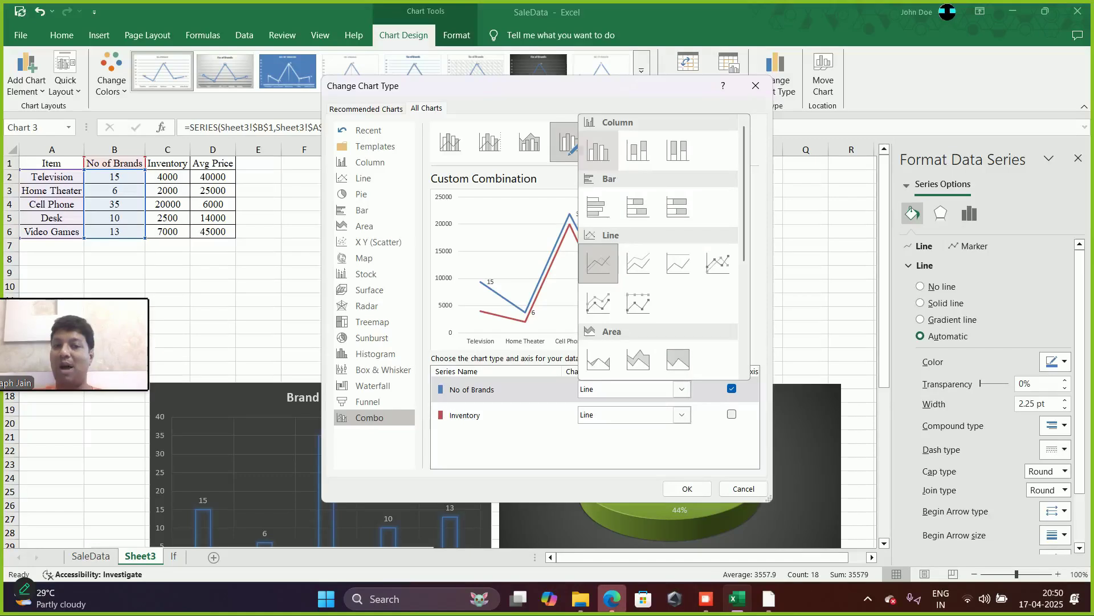
left_click(599, 150)
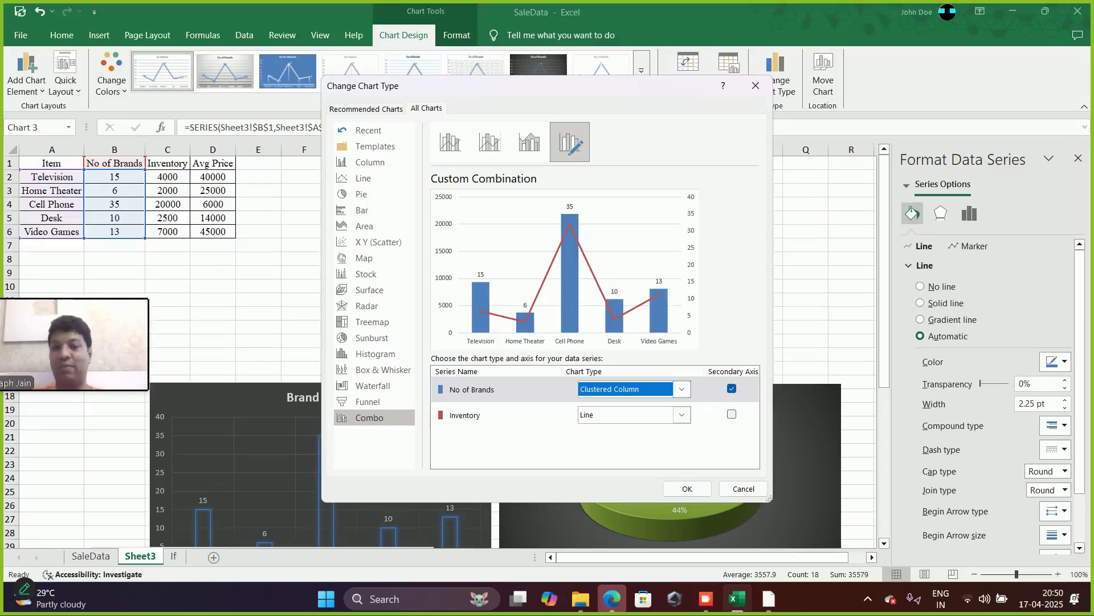
left_click(687, 488)
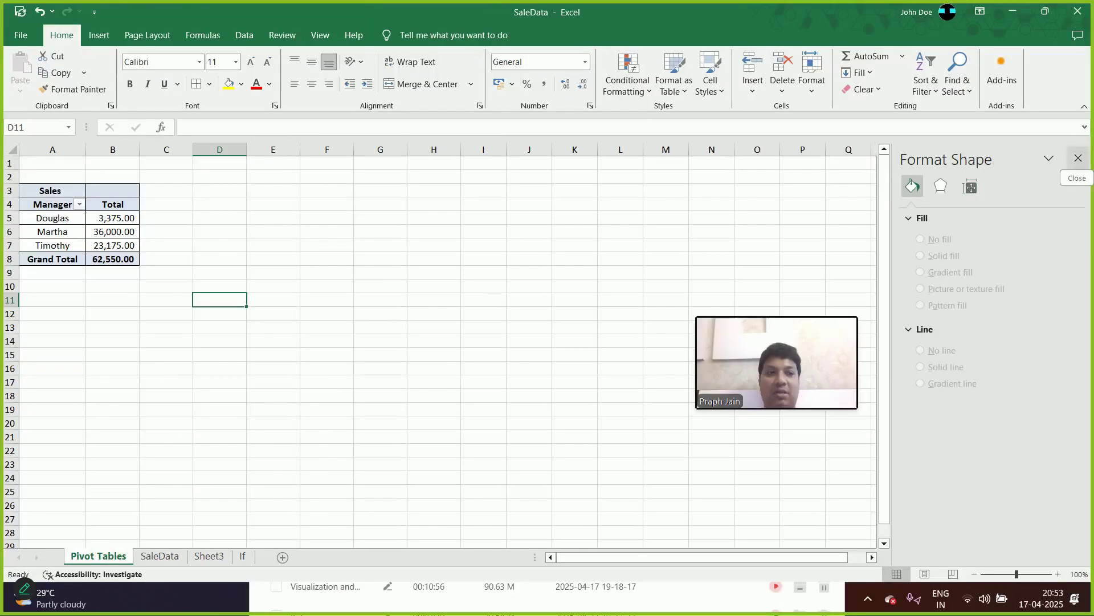
Insert a 3-D pie chart from the manager sales pivot table on the Pivot Tables sheet
left_click(1078, 158)
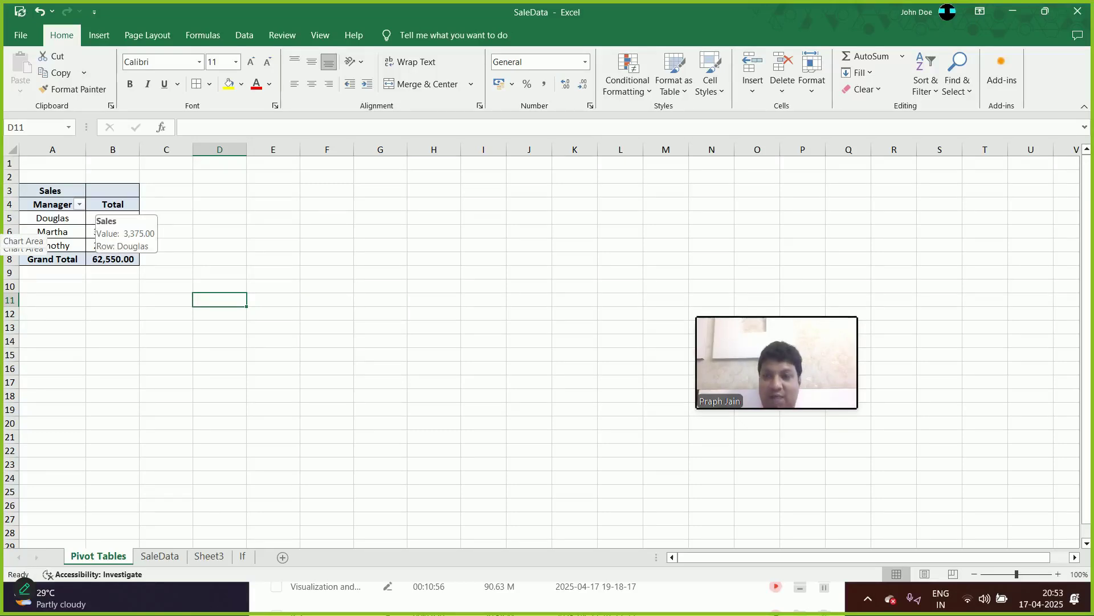
left_click(52, 204)
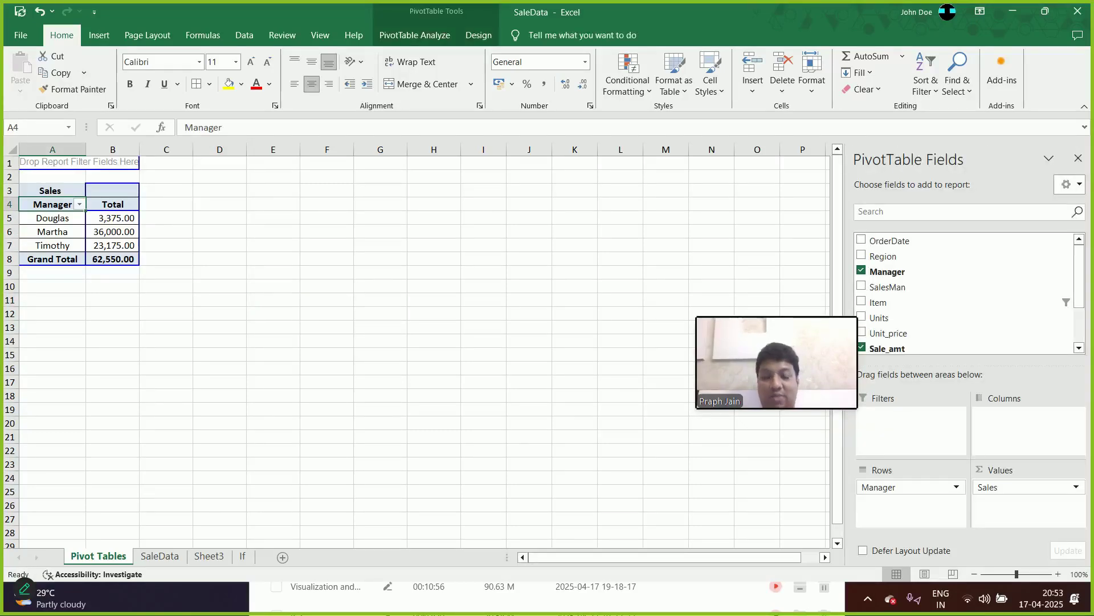
left_click_drag(51, 205, 112, 259)
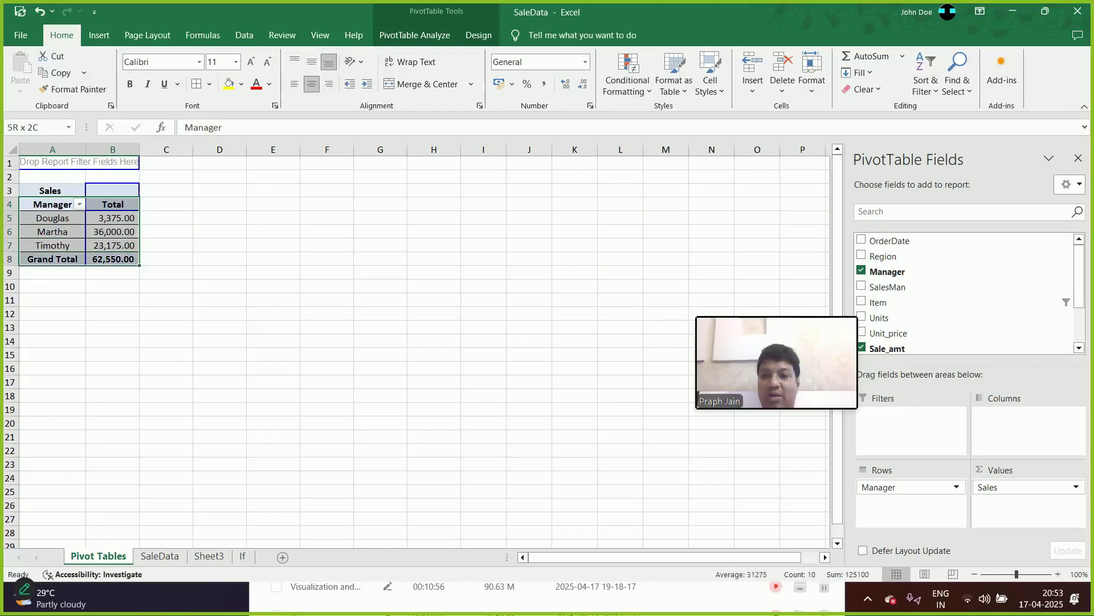
left_click(99, 35)
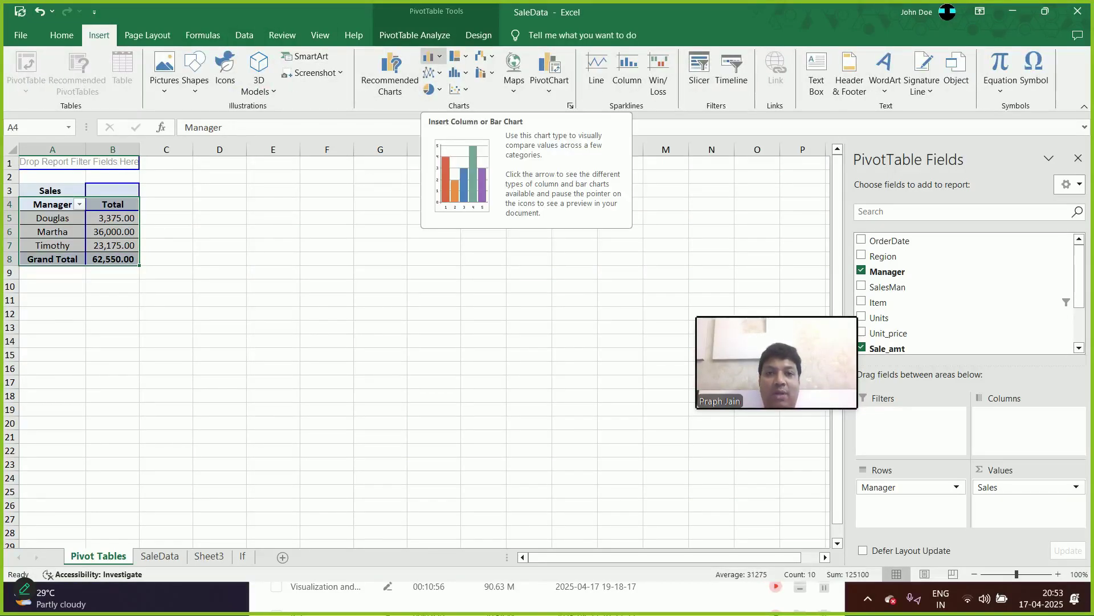
left_click(432, 89)
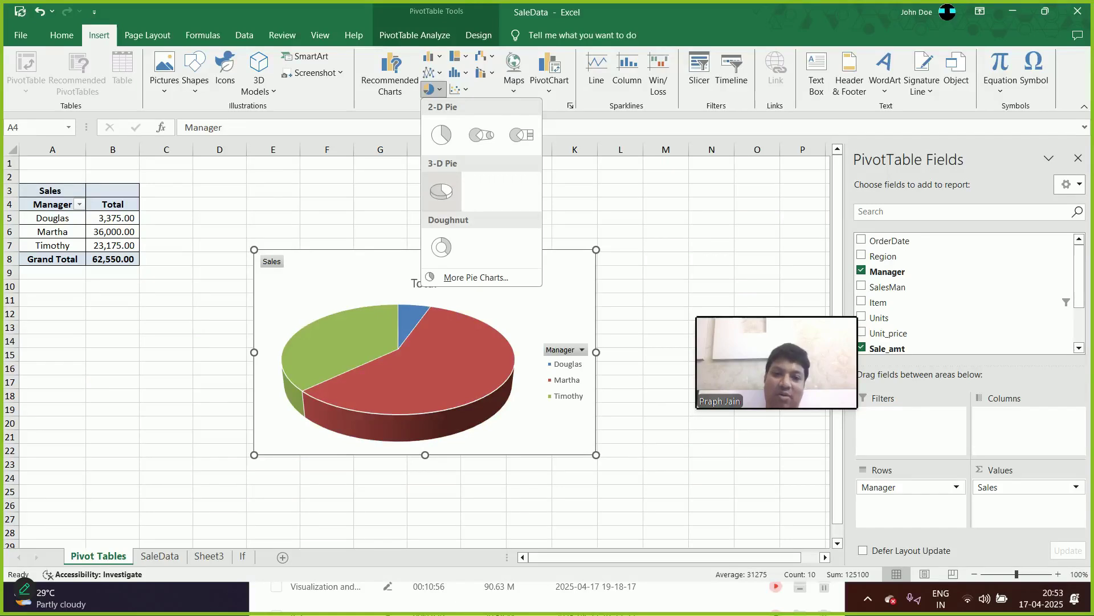
left_click(441, 191)
Add data labels to the pivot pie chart and make them show percentages instead of values
right_click(442, 340)
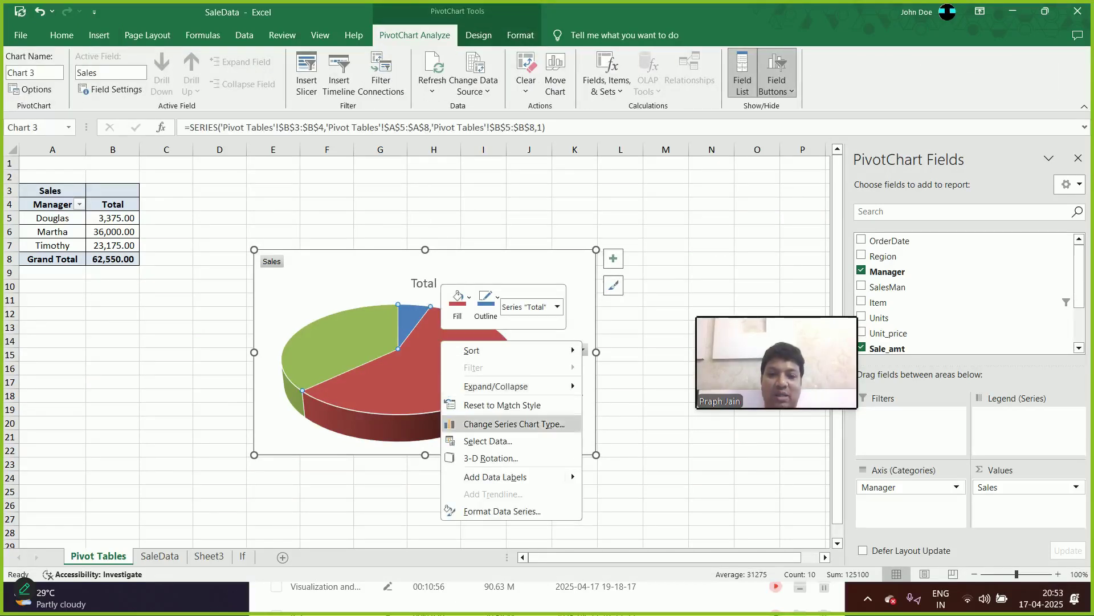
left_click(496, 476)
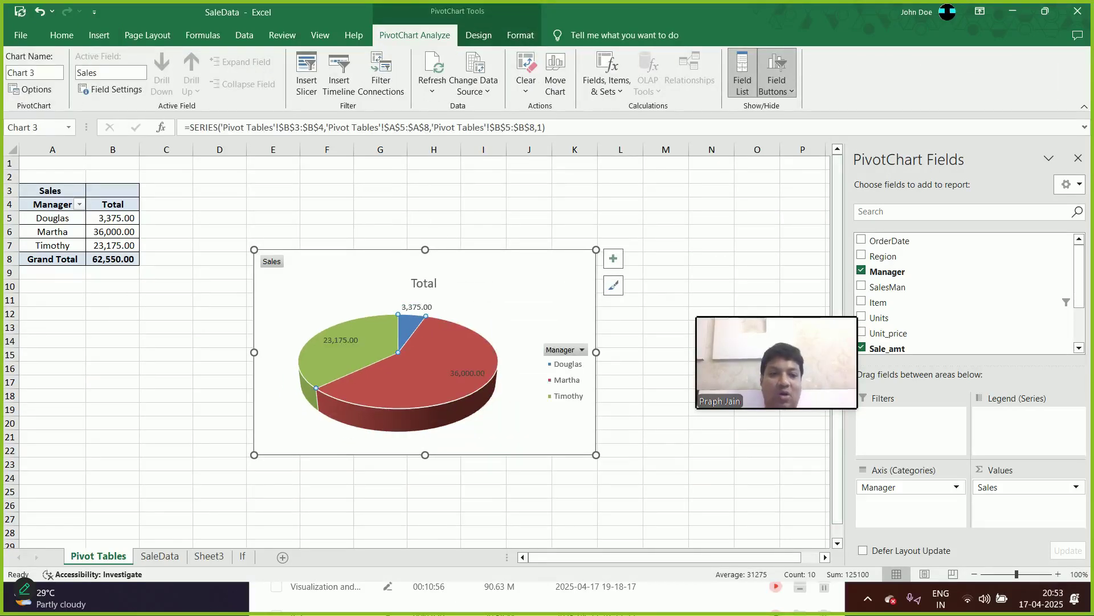
right_click(443, 354)
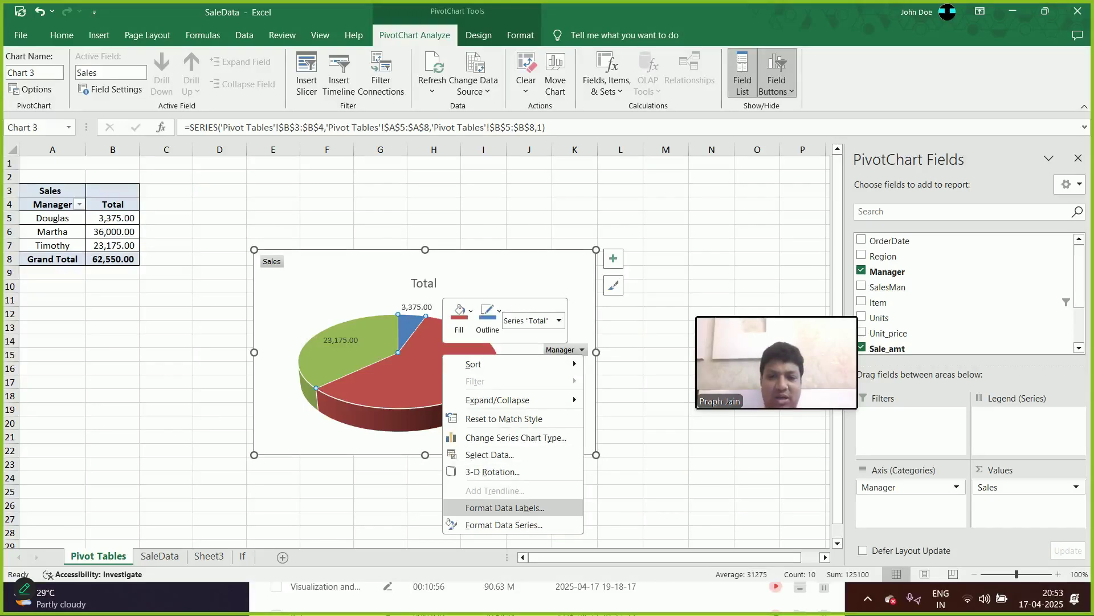
left_click(505, 508)
left_click(927, 350)
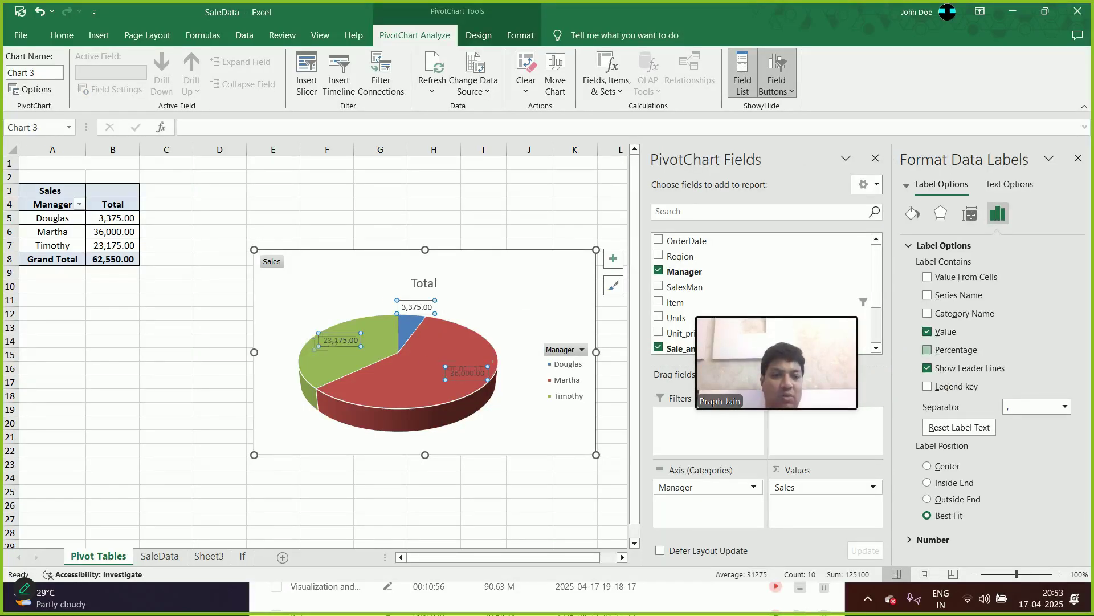
left_click(927, 332)
left_click(529, 491)
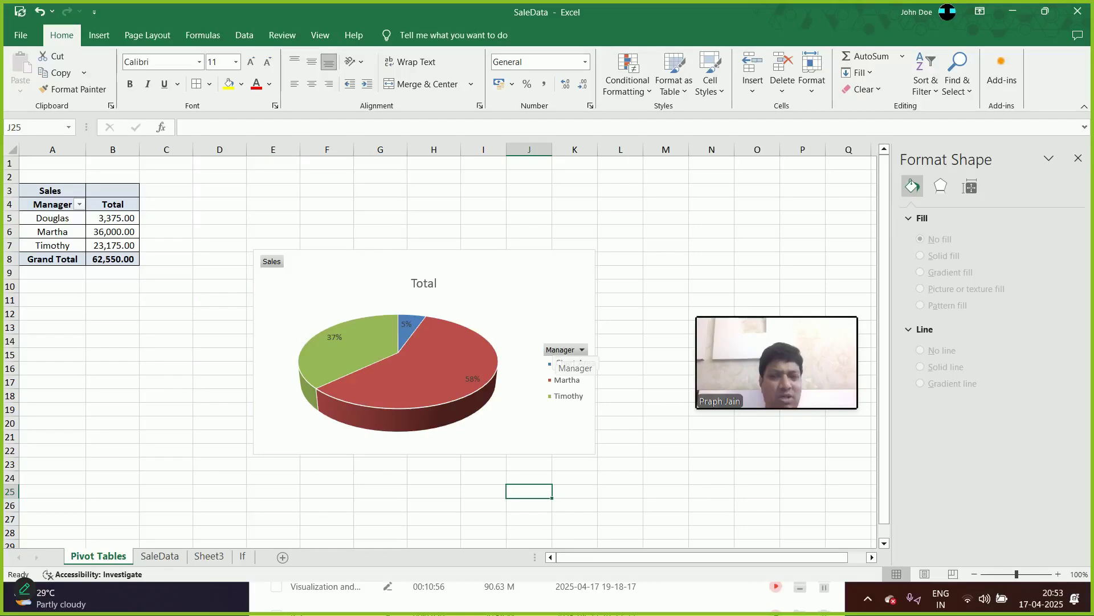
Hide all field buttons on the pivot pie chart
right_click(272, 262)
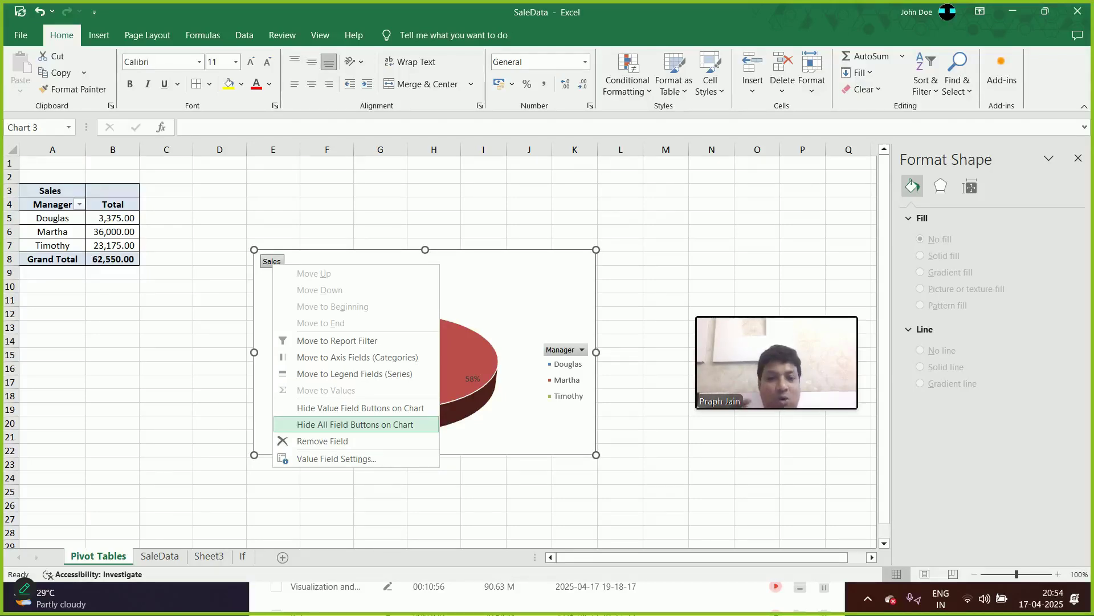
left_click(355, 424)
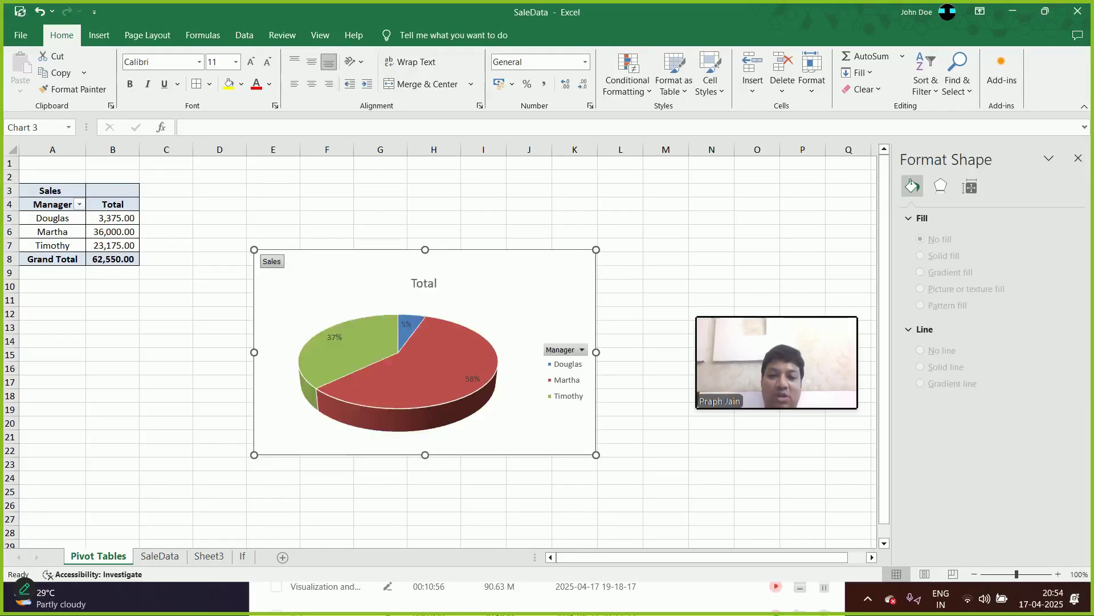
left_click(318, 291)
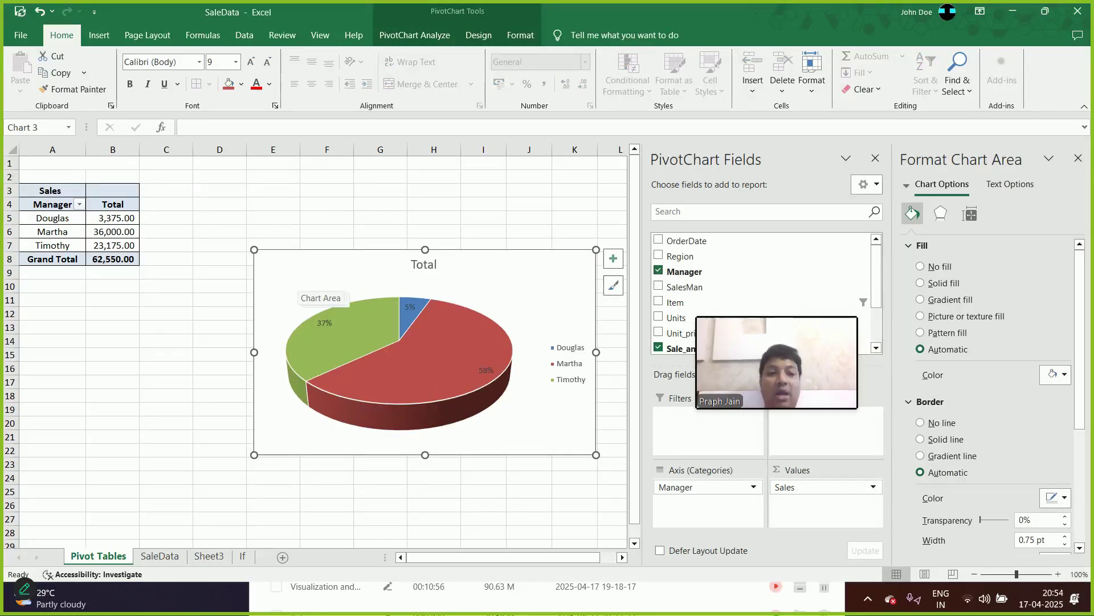
Try the Top, Bottom, Left, Right and Top Right legend positions on the pivot pie chart, and set the legend to Bottom
left_click(567, 364)
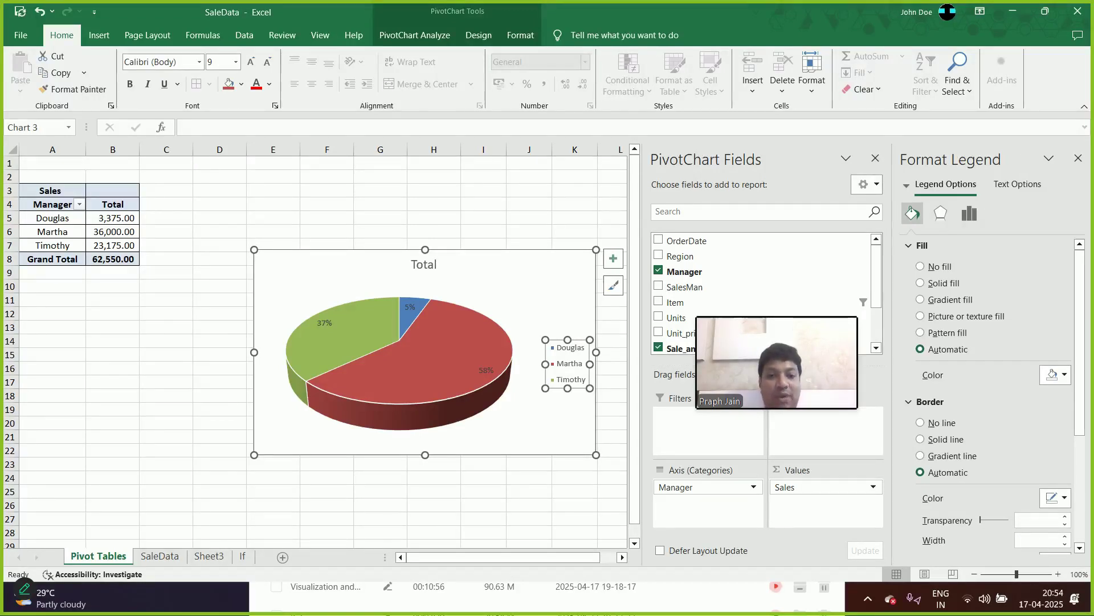
right_click(567, 362)
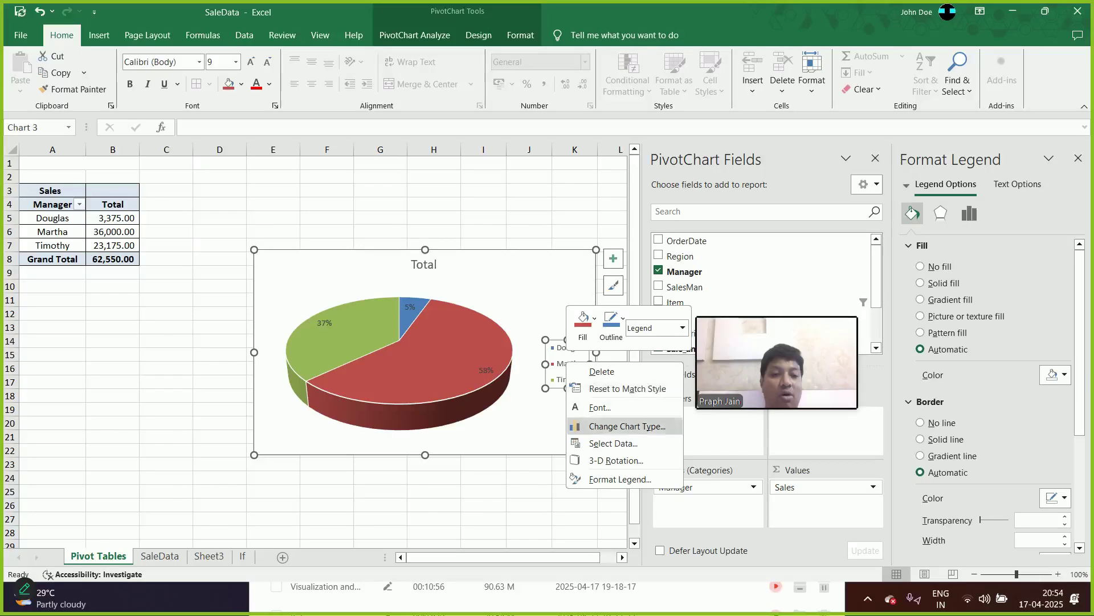
left_click(620, 479)
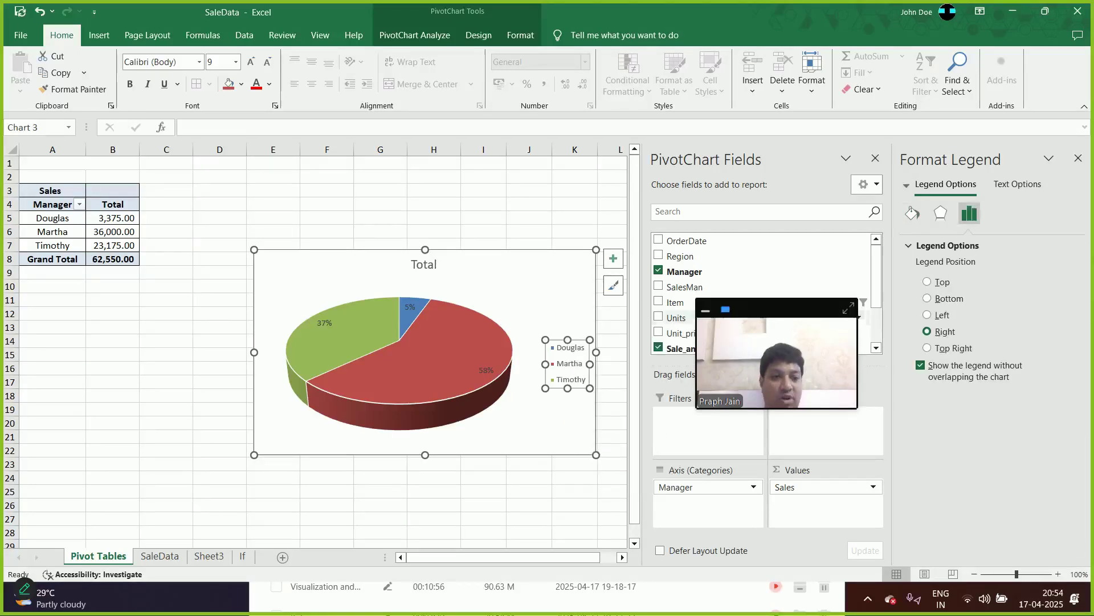
left_click(927, 282)
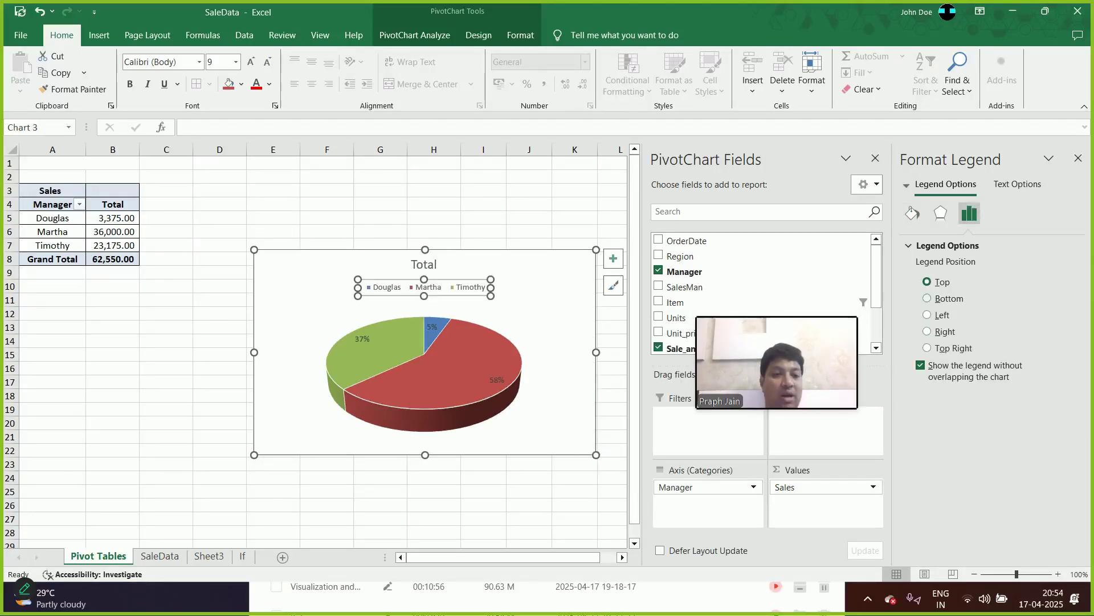
left_click(927, 298)
left_click(927, 314)
left_click(927, 331)
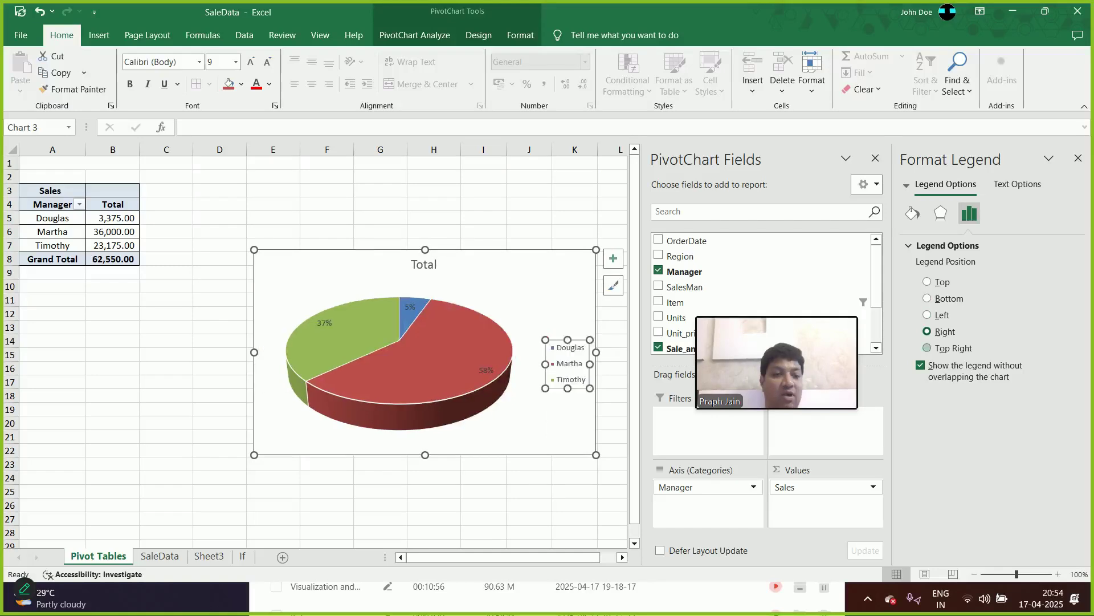
left_click(927, 347)
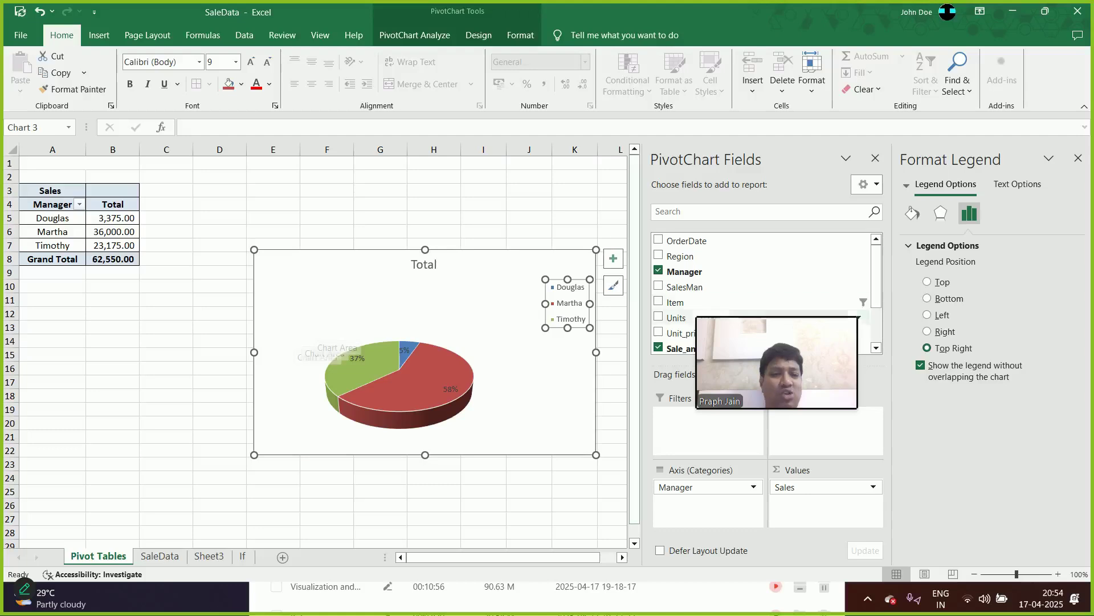
left_click(927, 298)
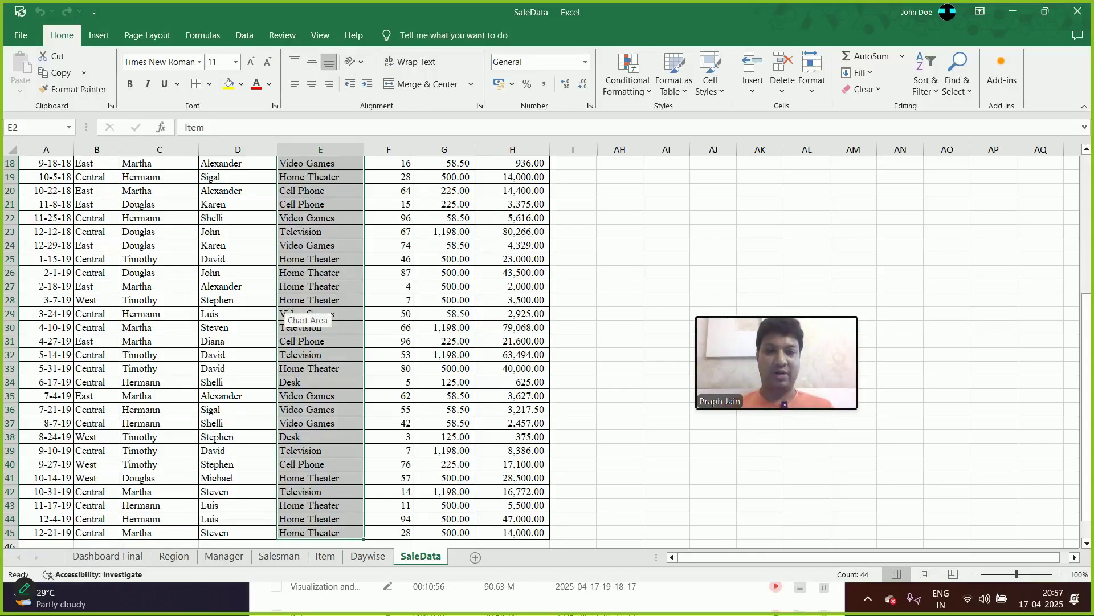
Select the whole sales table on the SaleData sheet, from the OrderDate header through the last Sale_amt row
scroll(308, 319, "up", 6)
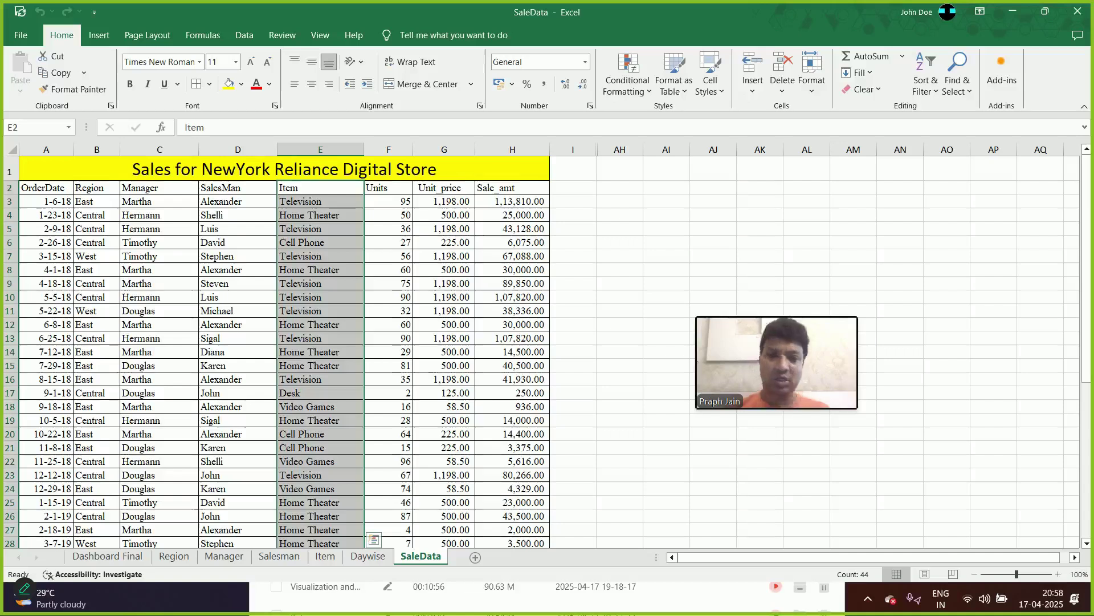
left_click(46, 187)
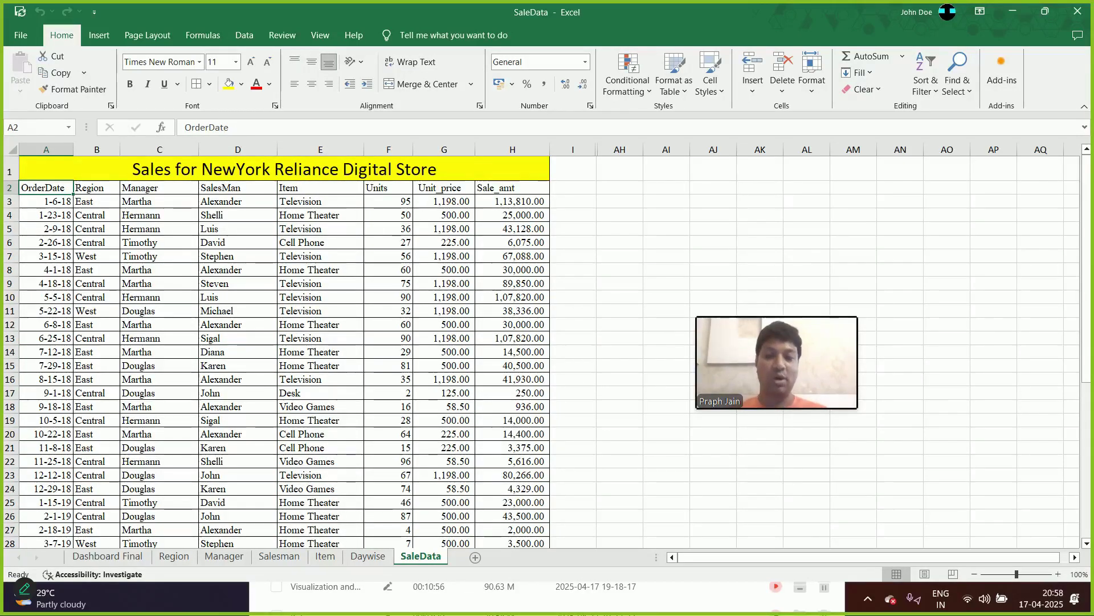
key("ctrl+shift+Right")
key("ctrl+shift+Down")
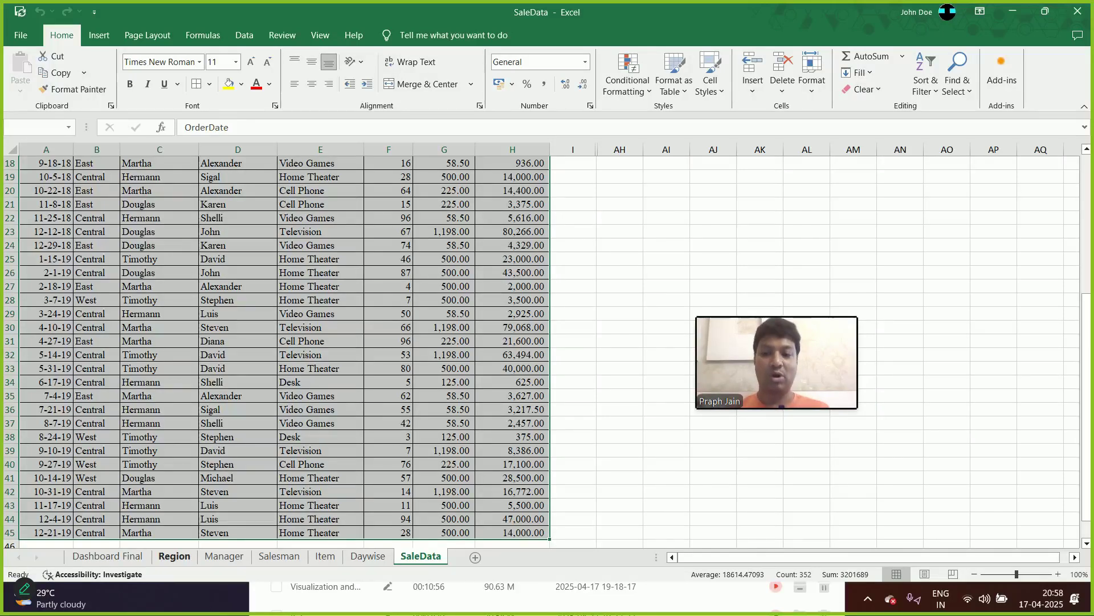
Review the pivot tables and charts on the Region, Manager, Salesman, Item and Daywise sheets
left_click(175, 555)
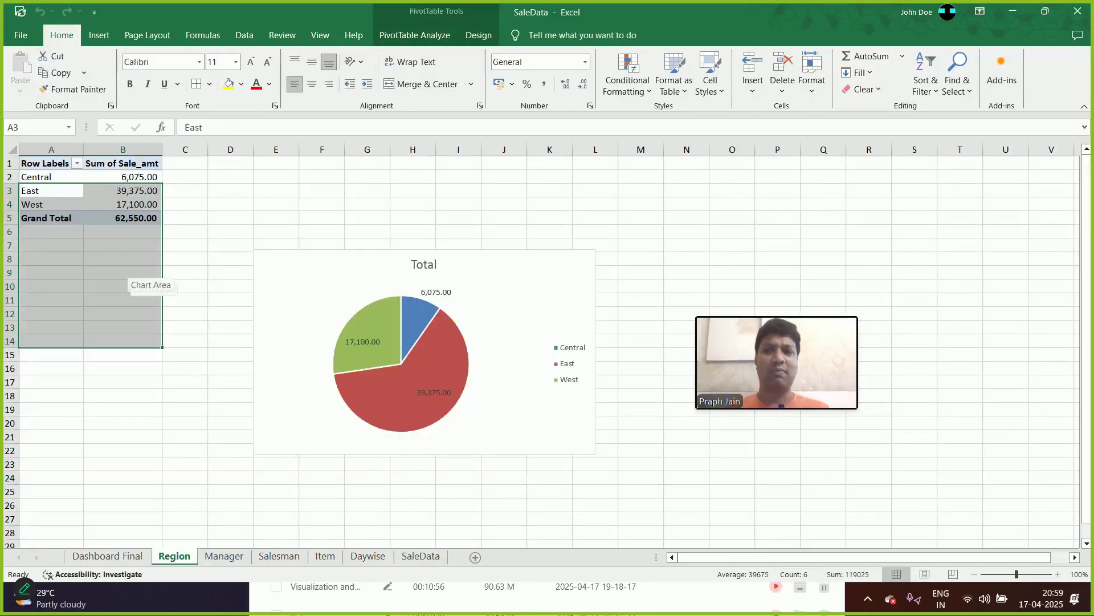
left_click(52, 177)
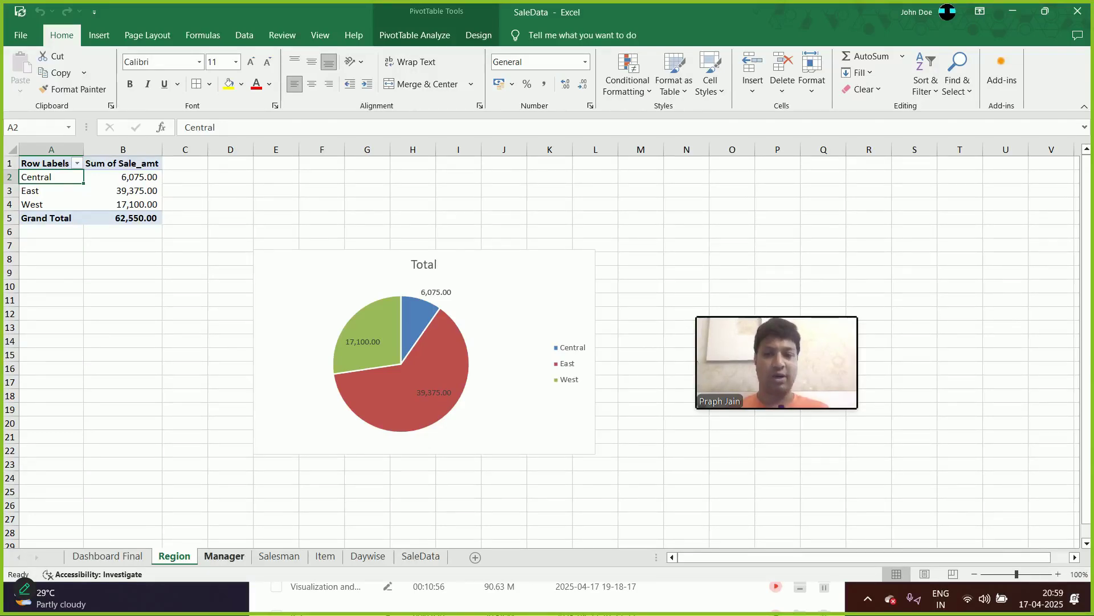
left_click(224, 556)
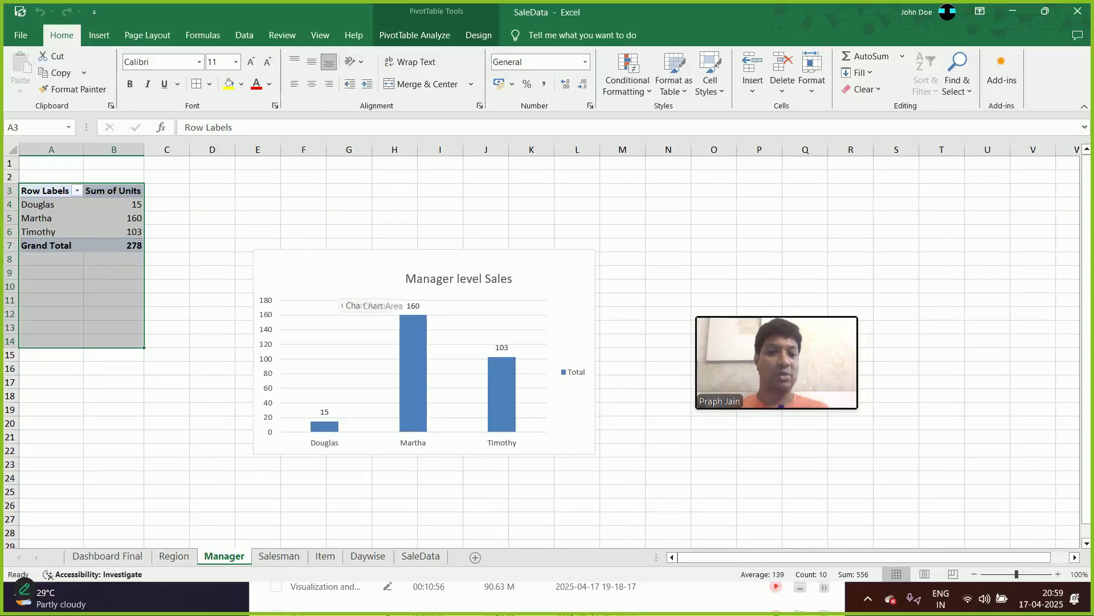
left_click(278, 556)
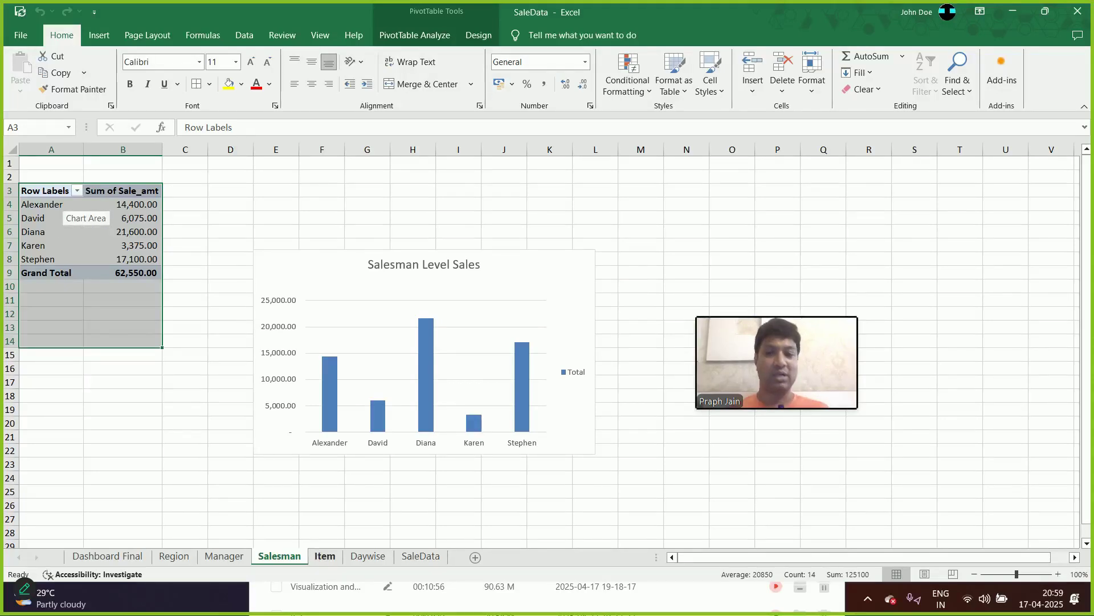
left_click(324, 555)
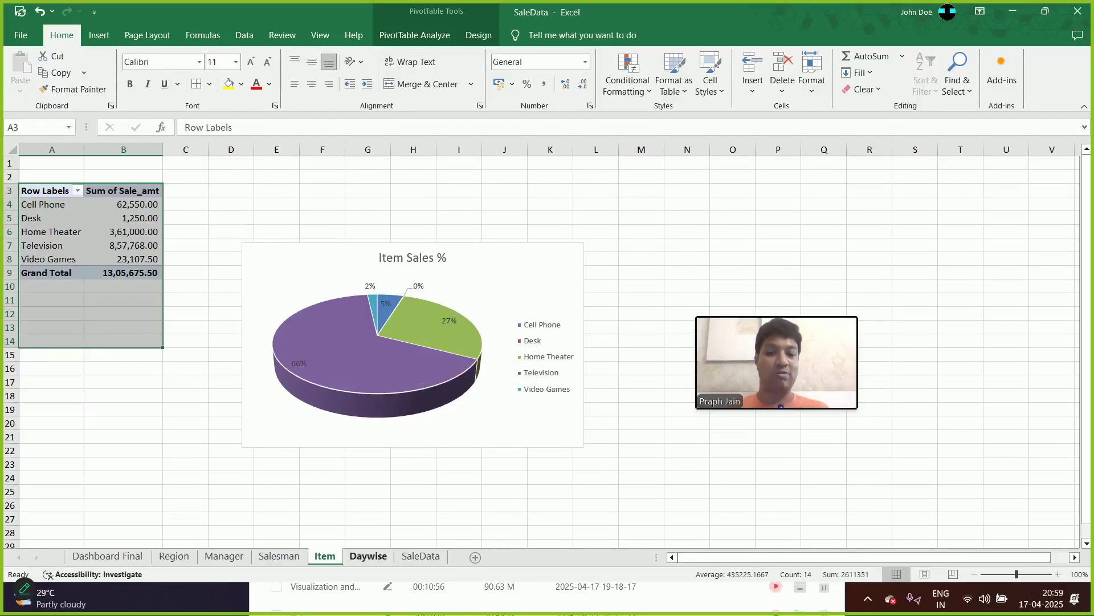
left_click(368, 556)
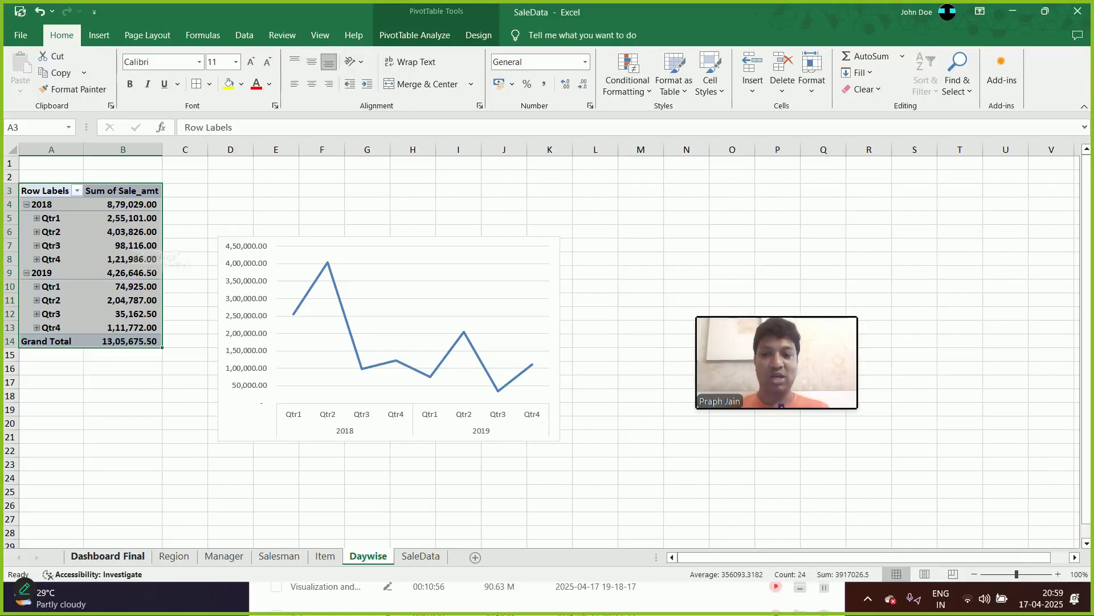
Fill a large block of cells starting at A1 on the Dashboard Final sheet with white
left_click(108, 555)
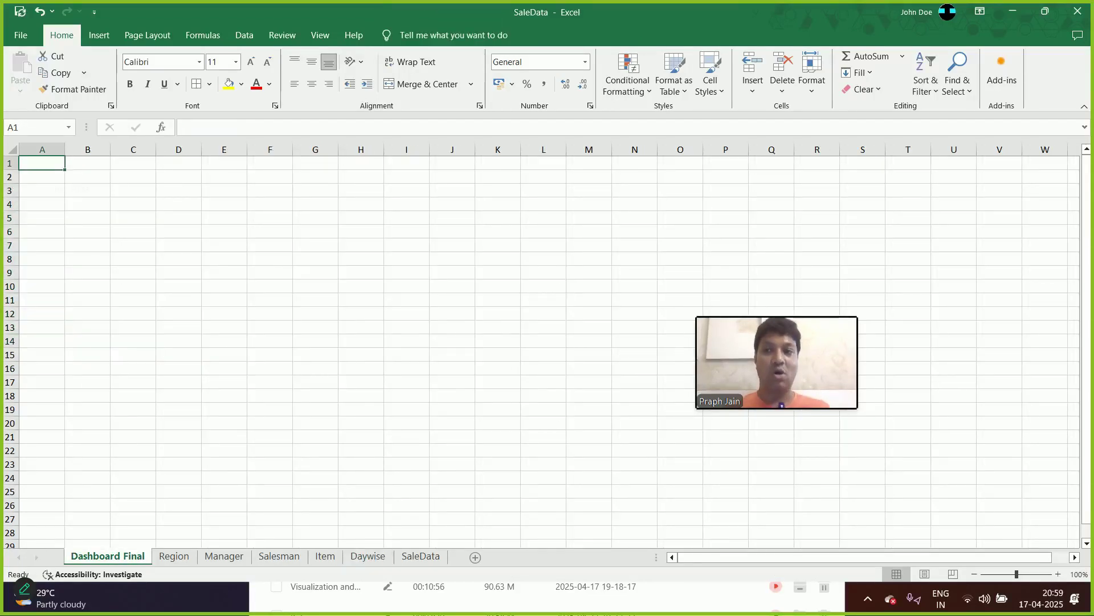
left_click_drag(40, 164, 931, 527)
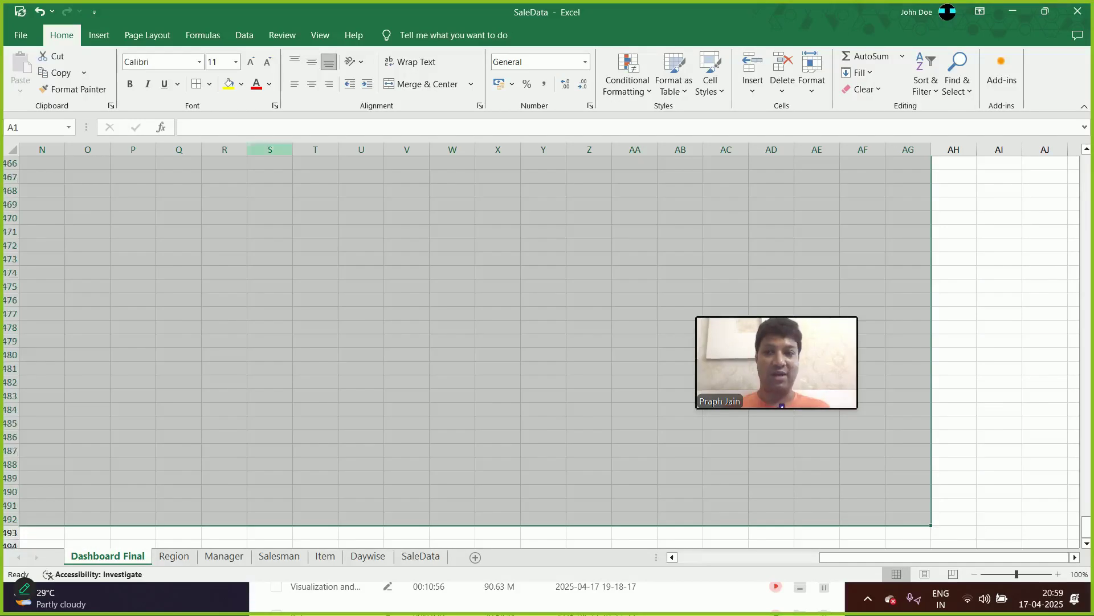
left_click(241, 84)
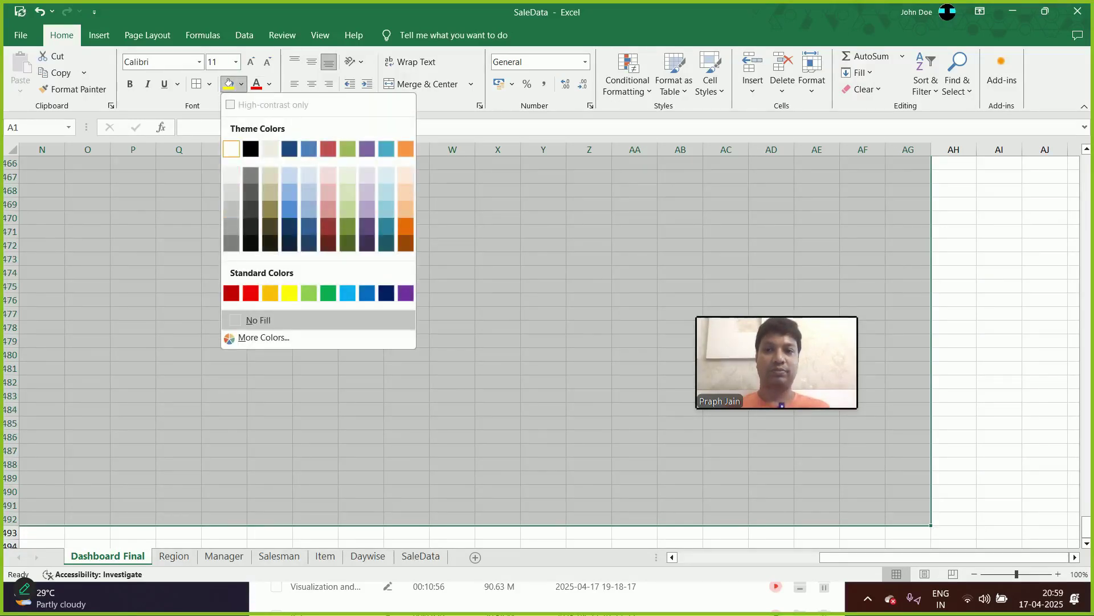
left_click(232, 144)
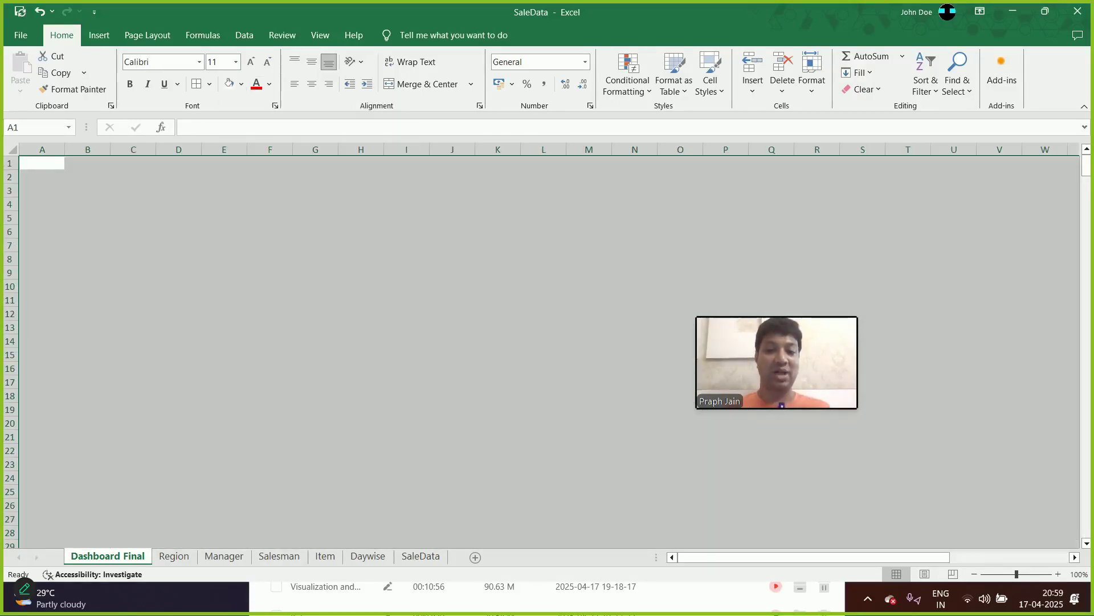
Merge and center A1:W2 and enter "Sales Dashboard for Reliance Store at NewYork" as a bold red 18 pt heading on a light orange fill
left_click_drag(40, 164, 1063, 177)
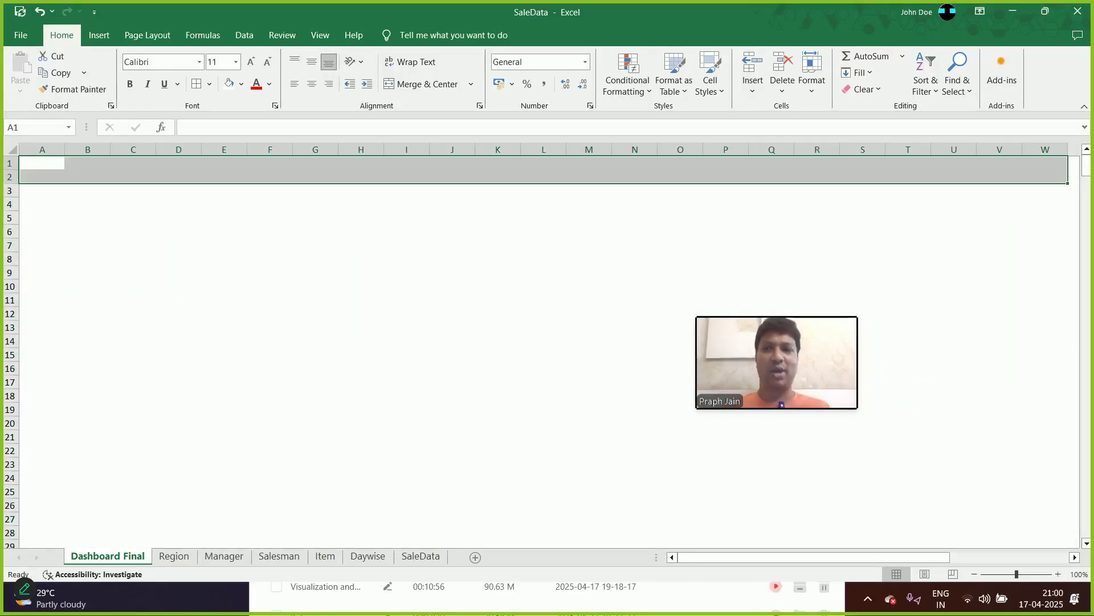
left_click(422, 84)
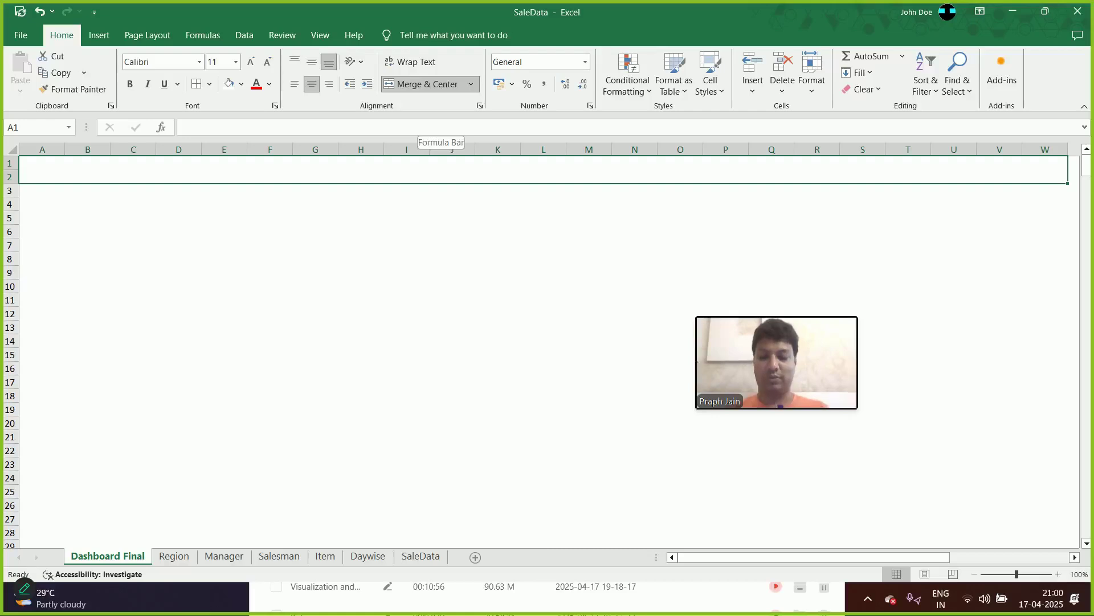
type("Sales Dashboard for Reliance Store at NewYork")
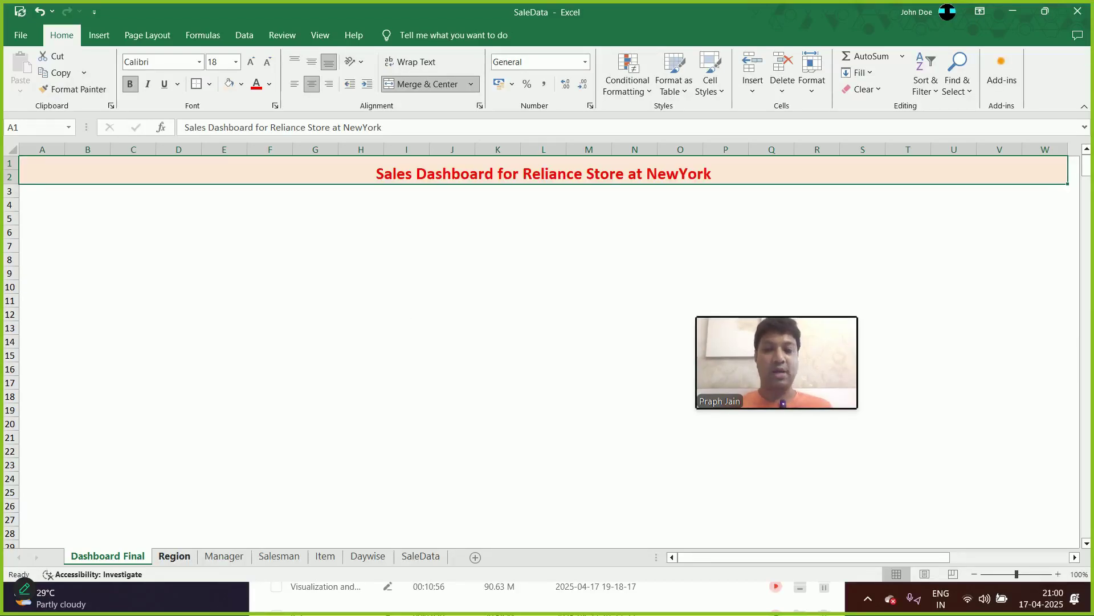
Copy the Region pie chart onto the Dashboard Final sheet, make it slightly smaller and place it below the heading
left_click(174, 556)
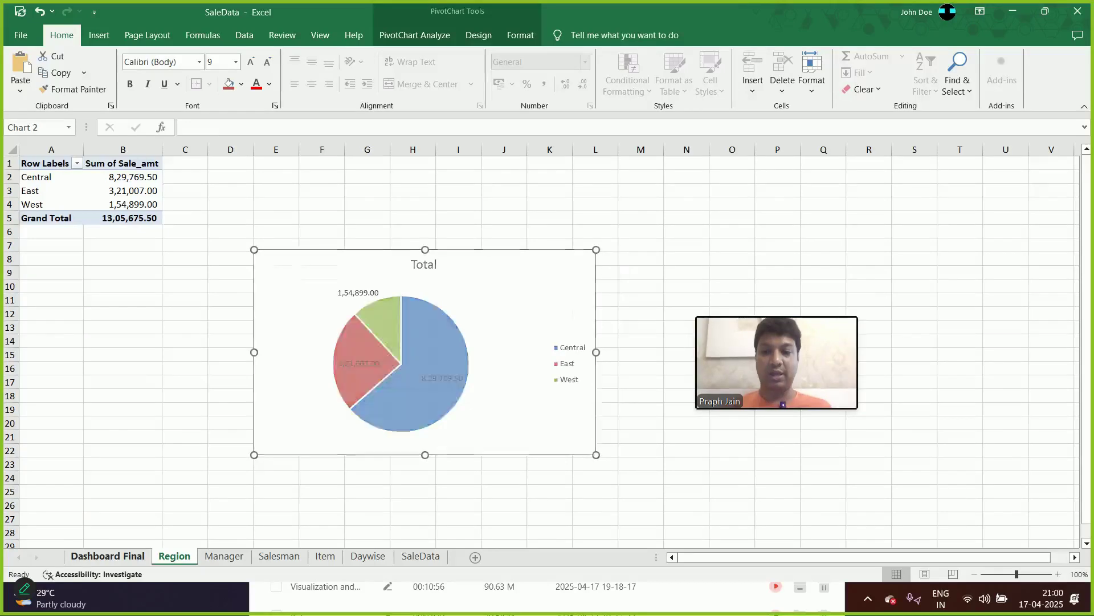
left_click(108, 556)
left_click(224, 245)
key("ctrl+v")
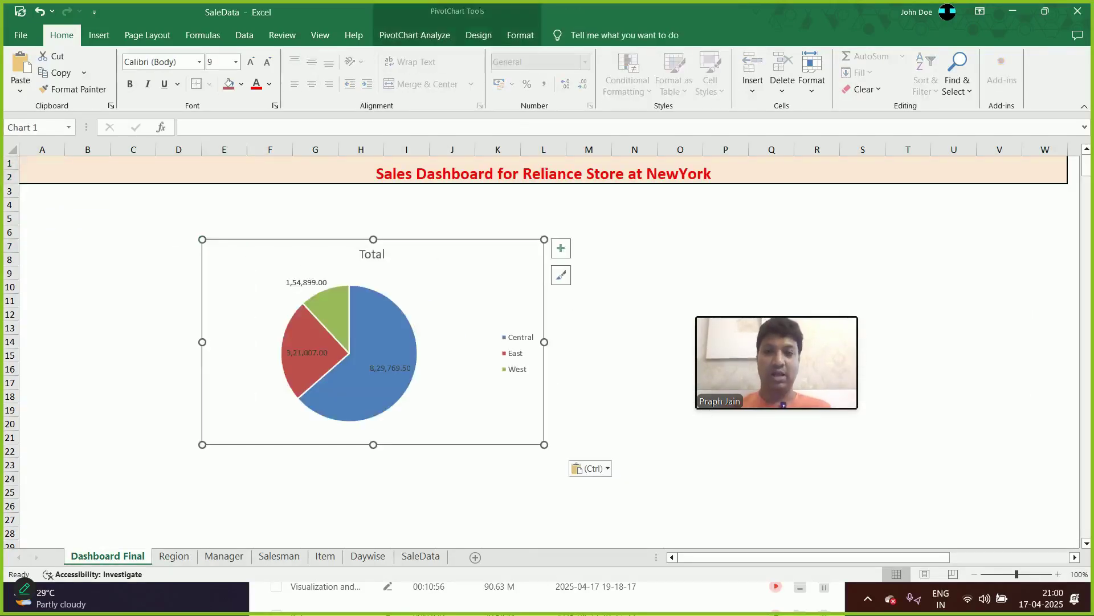
left_click_drag(237, 269, 237, 244)
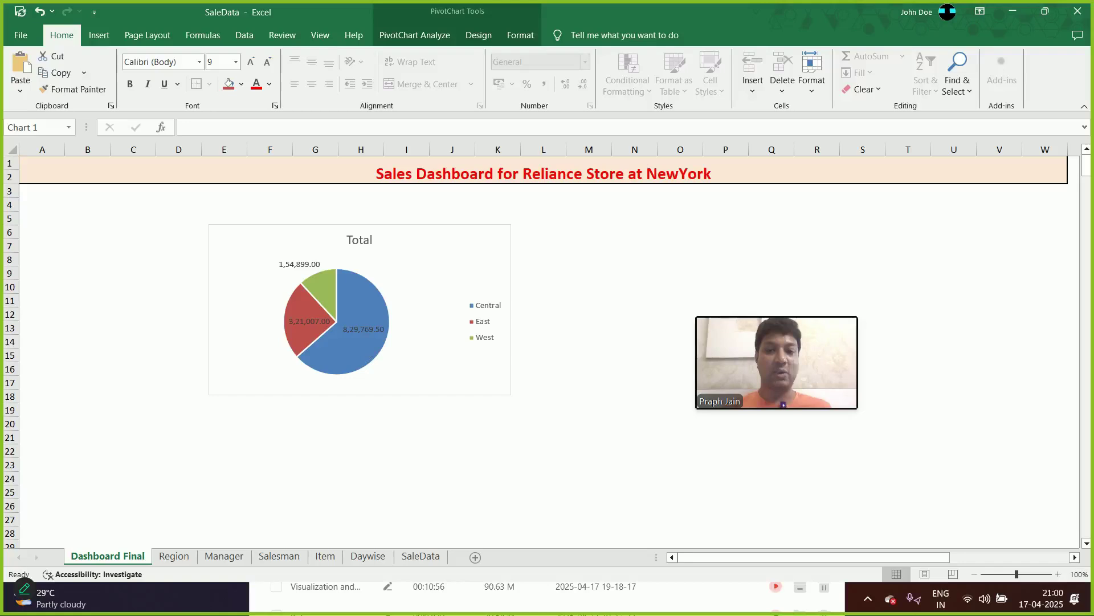
Copy the Manager, Salesman, Item and Daywise charts onto the Dashboard Final sheet and arrange them around the region pie chart
left_click(224, 556)
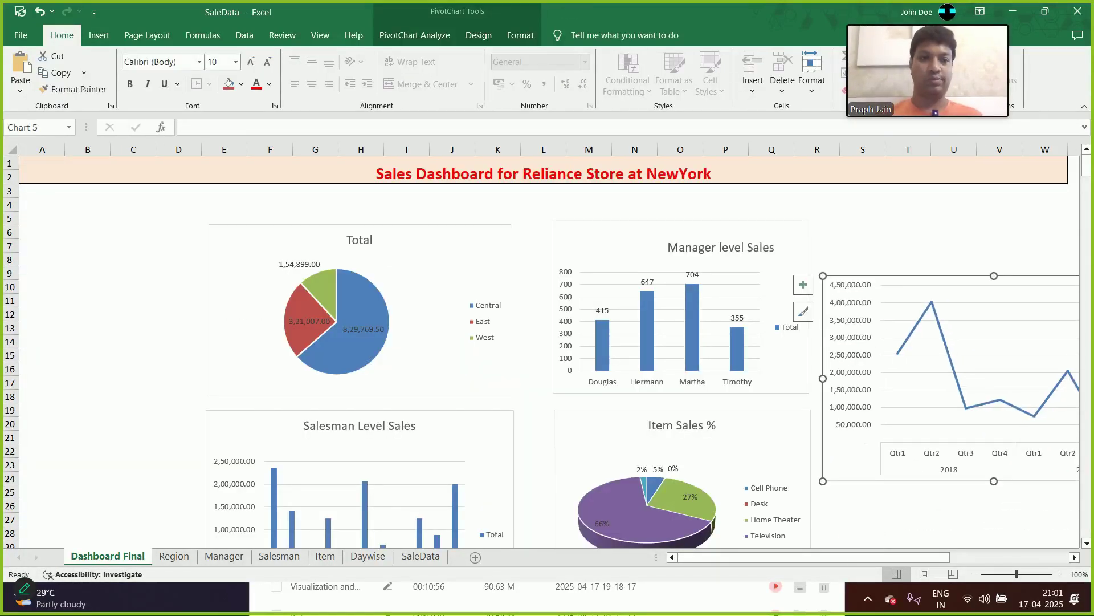
left_click(974, 574)
left_click(974, 574)
left_click(835, 495)
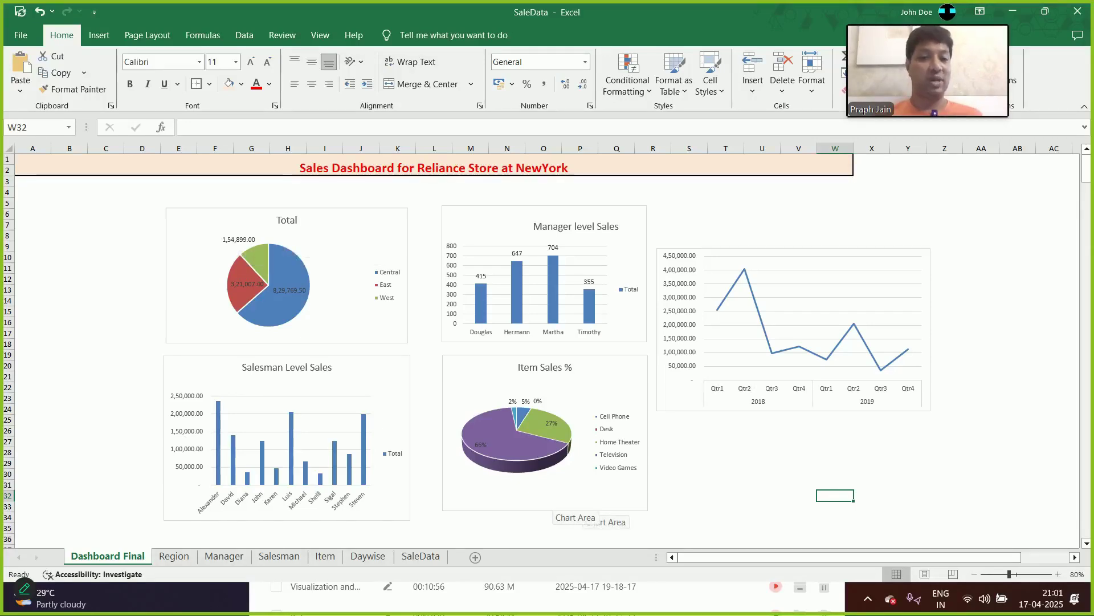
Center the "Manager level Sales" title within its chart, and extend the merged dashboard heading to column Z
left_click(573, 228)
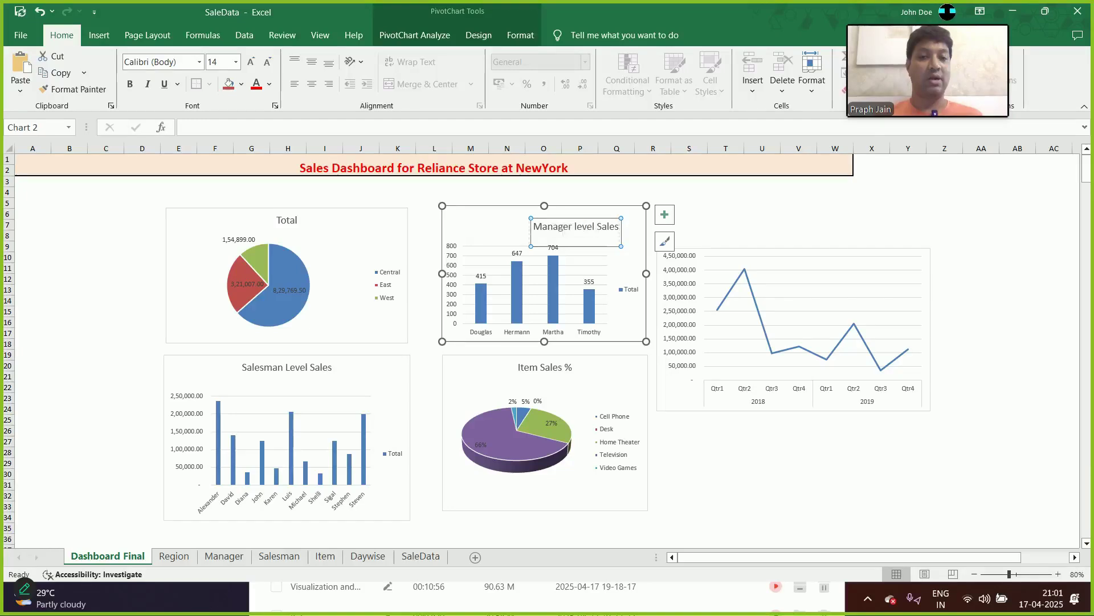
left_click_drag(573, 228, 534, 224)
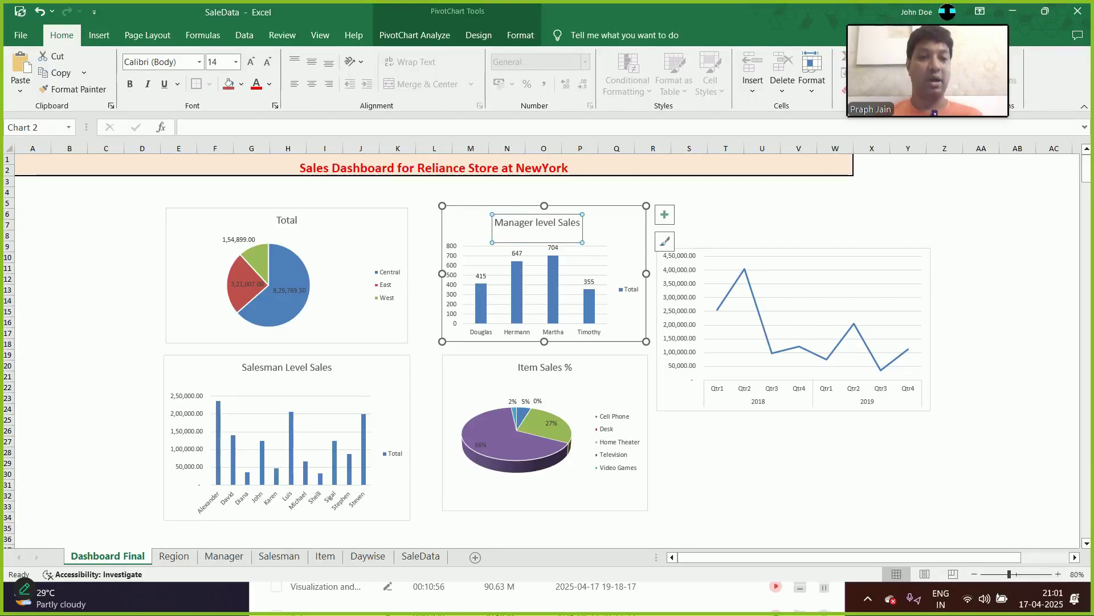
left_click(502, 167)
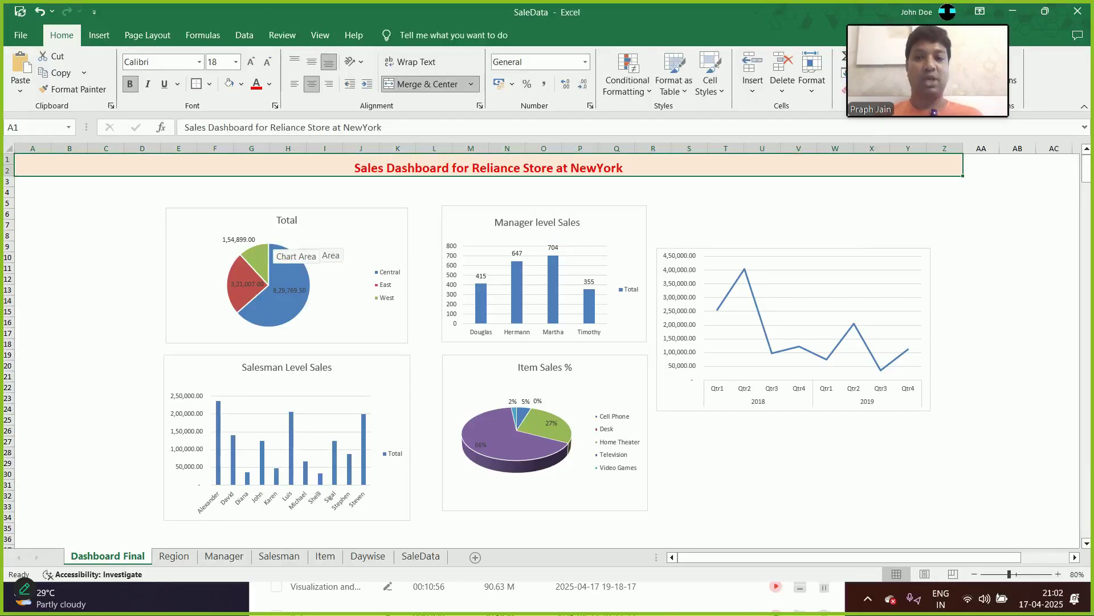
Insert slicers for Region, Manager, SalesMan and Item from the region pie chart
left_click(272, 239)
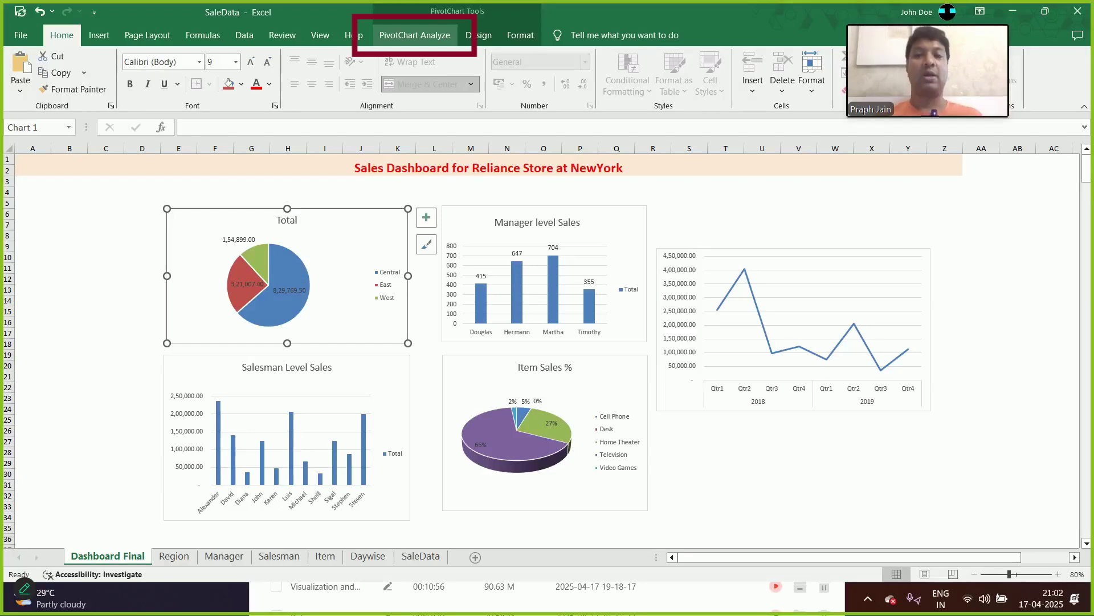
left_click(414, 35)
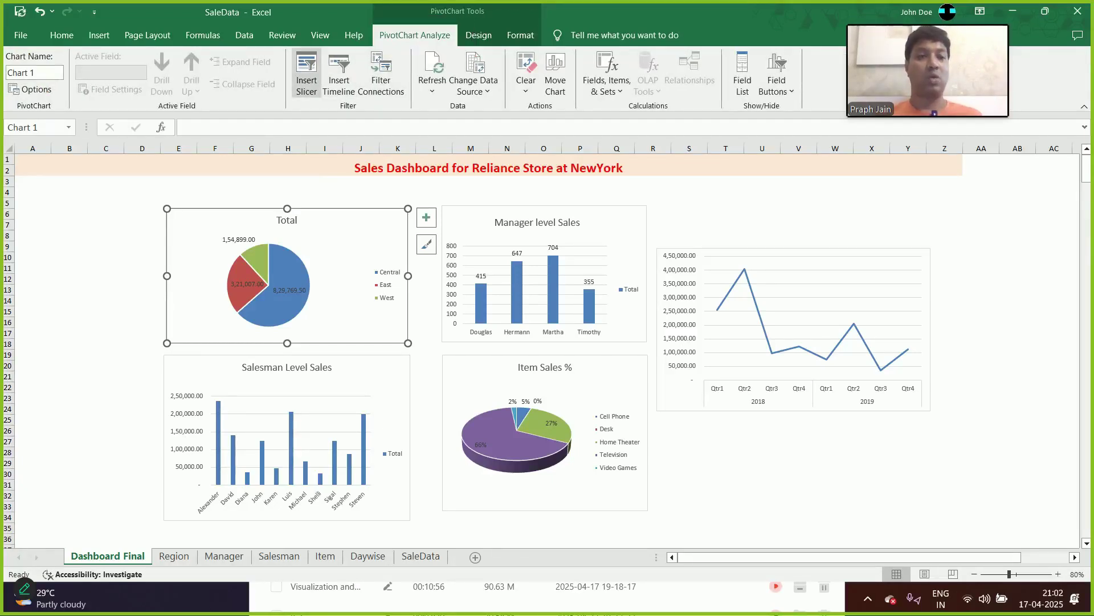
left_click(306, 71)
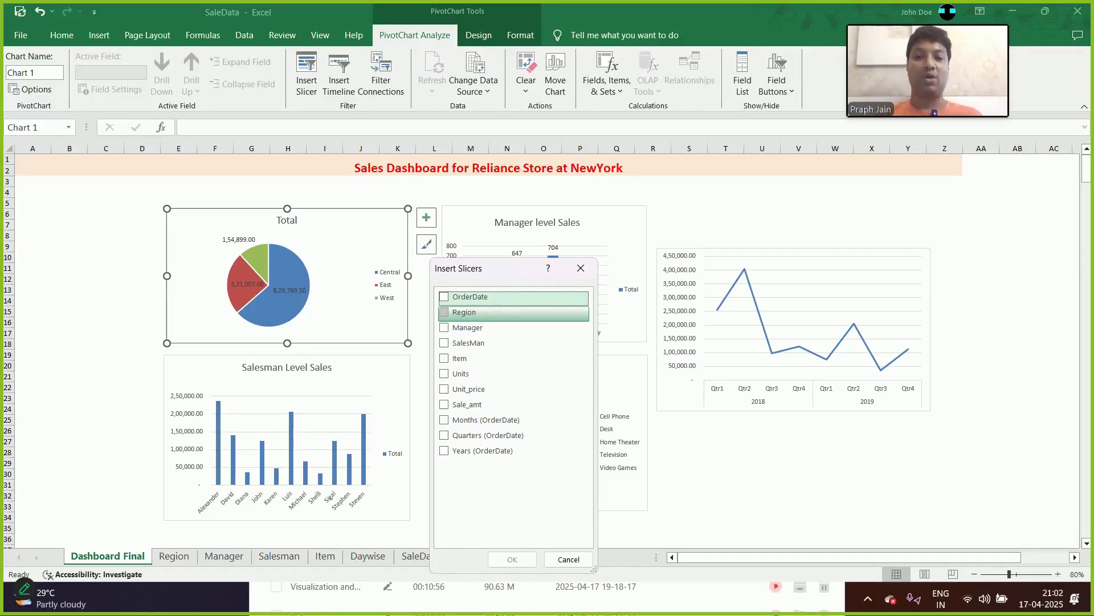
left_click(456, 312)
left_click(456, 327)
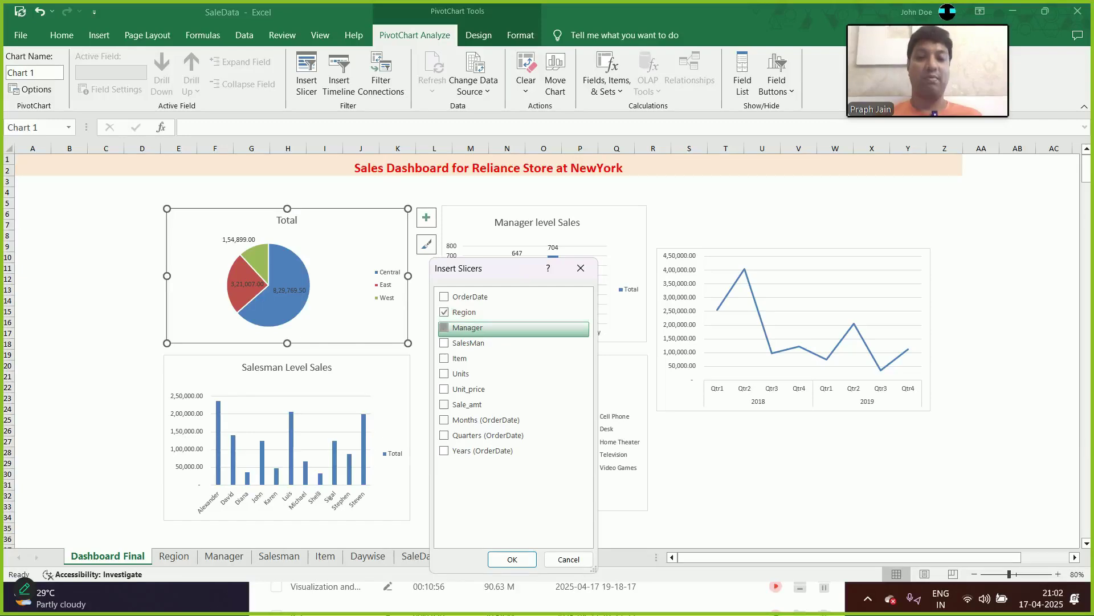
left_click(456, 342)
left_click(456, 358)
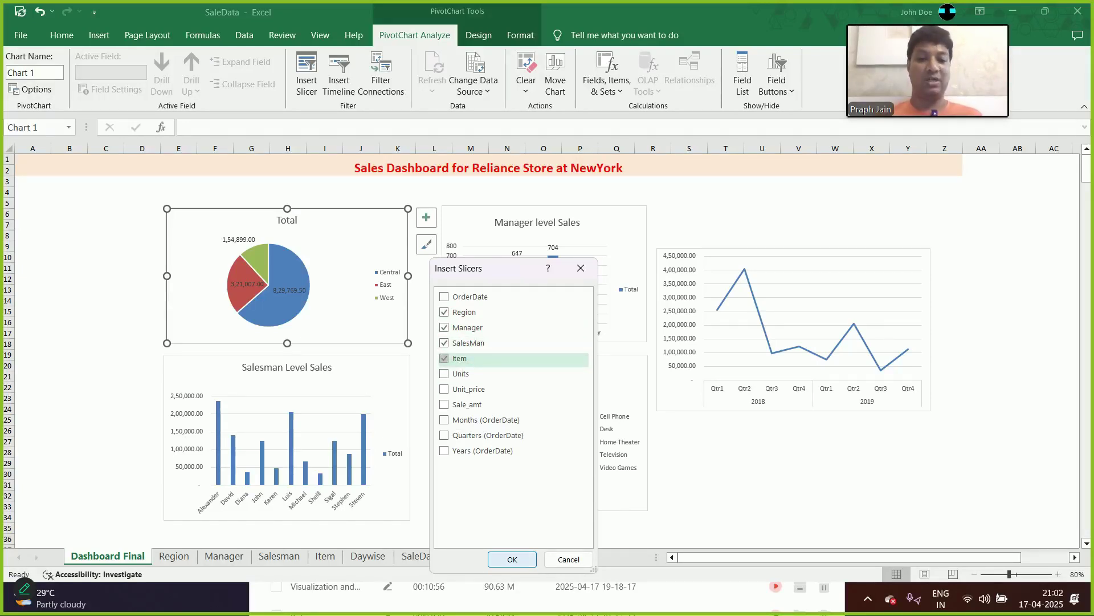
left_click(512, 559)
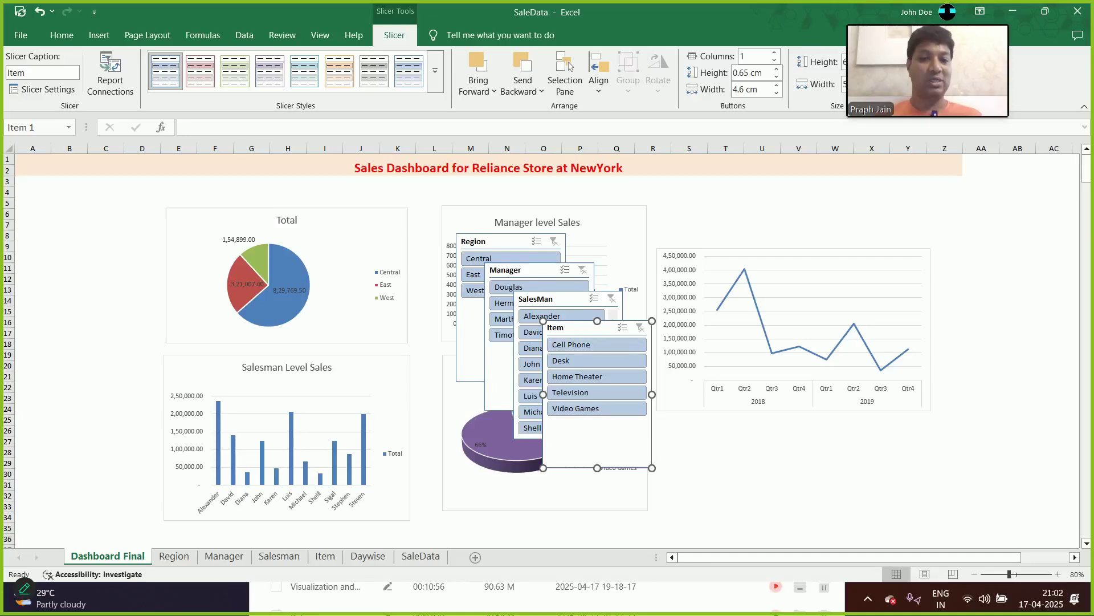
Stack the Item, SalesMan and Manager slicers over columns A to D, and place the Region slicer beside the quarterly line chart
left_click_drag(570, 327, 55, 189)
left_click_drag(553, 299, 66, 352)
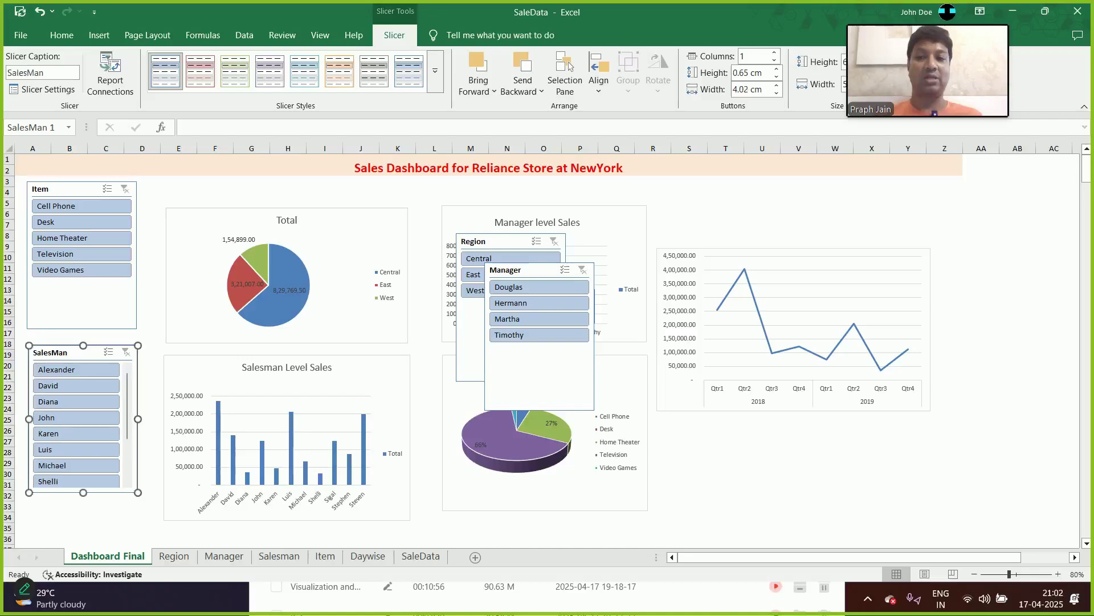
left_click(80, 304)
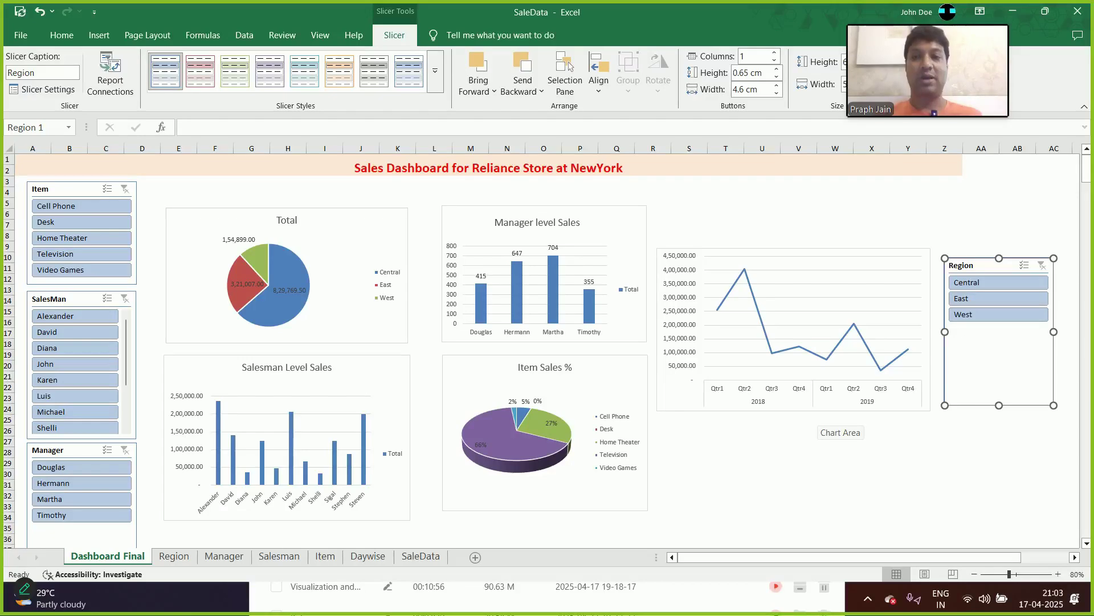
Connect the Item slicer to every listed pivot table, including those on the Daywise, Item, Manager, Region and Salesman sheets
right_click(74, 192)
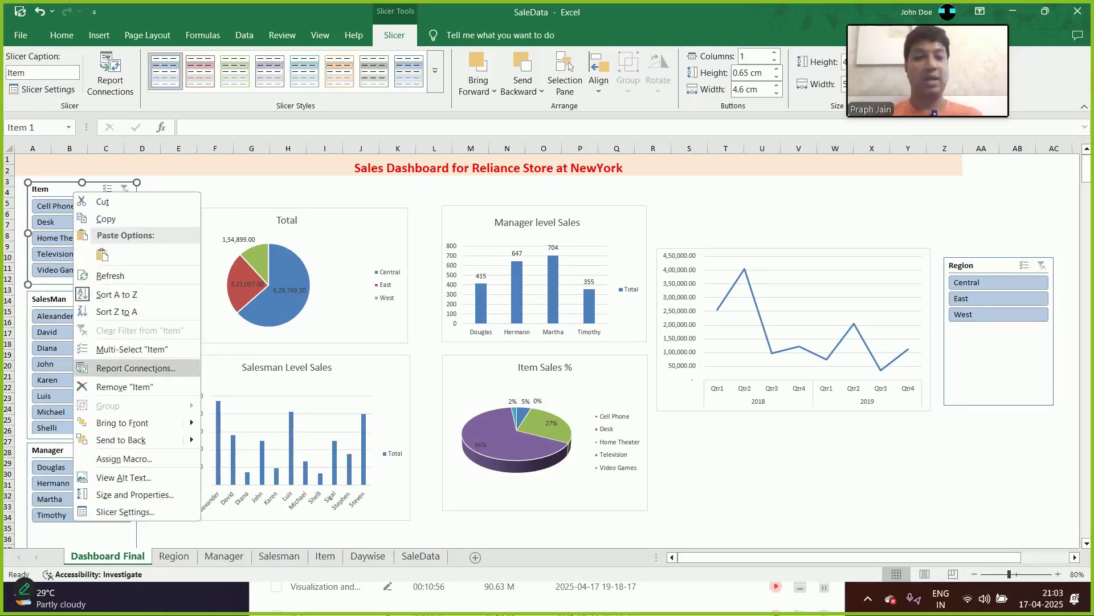
left_click(137, 368)
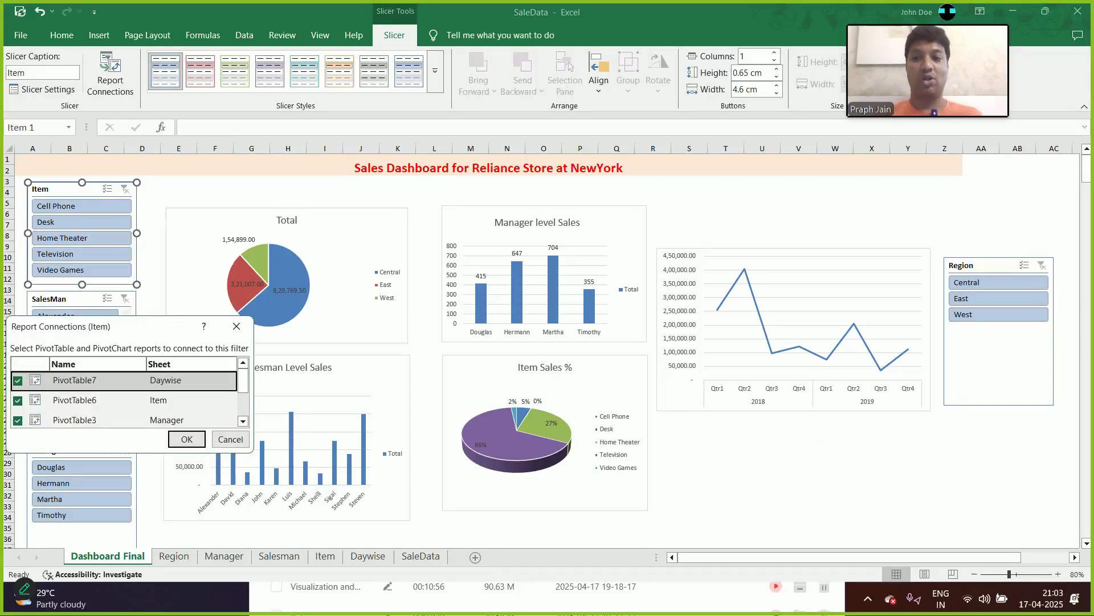
scroll(125, 397, "down", 1)
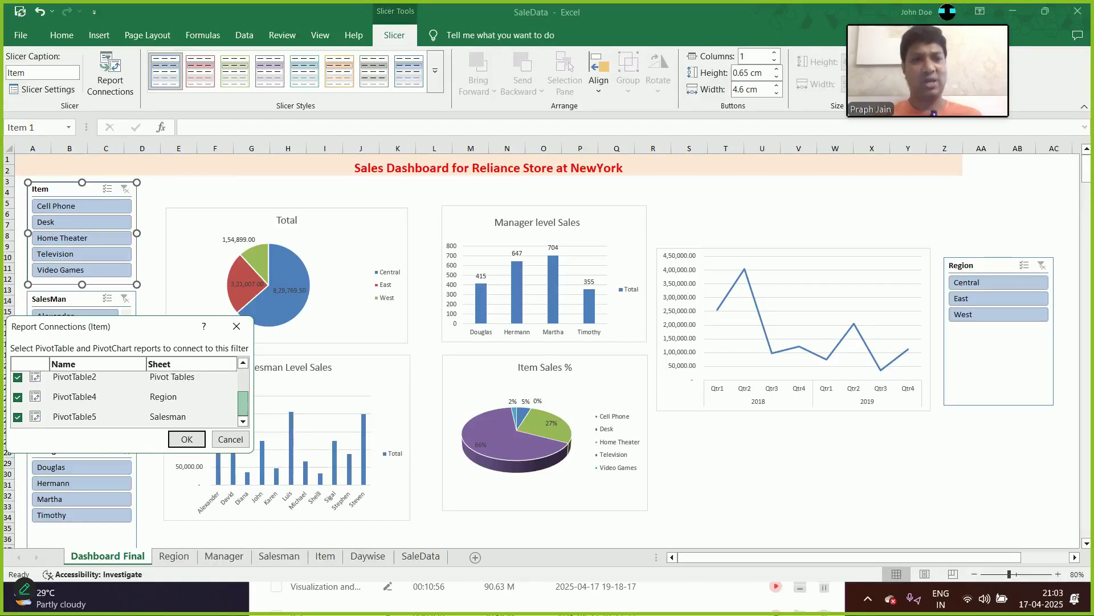
scroll(126, 396, "up", 2)
scroll(125, 396, "down", 2)
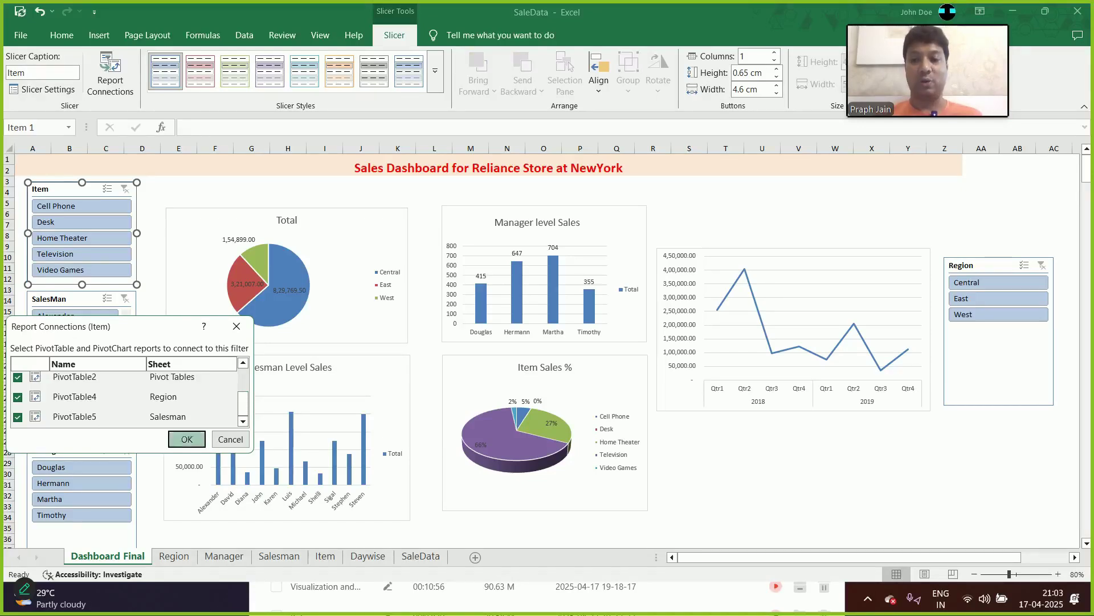
left_click(187, 439)
Apply the report connections to the pivot tables for the SalesMan and Manager slicers
right_click(85, 308)
left_click(151, 427)
left_click(208, 497)
right_click(74, 454)
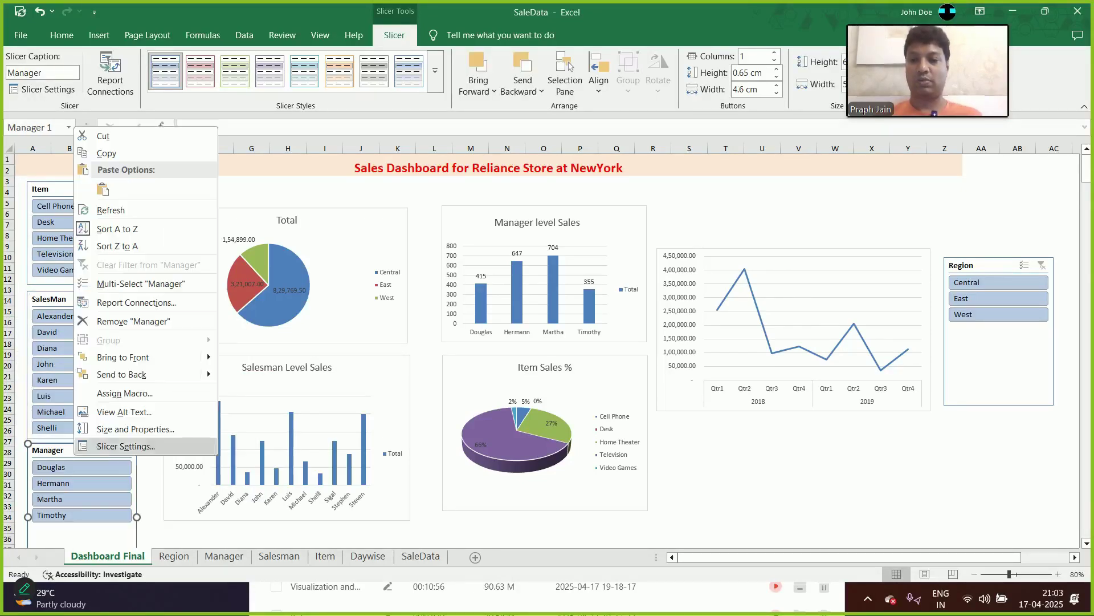
left_click(137, 303)
left_click_drag(252, 311, 252, 337)
left_click(195, 369)
Apply the report connections to the pivot tables for the Region slicer, and deselect it
right_click(982, 267)
left_click(907, 428)
left_click(977, 491)
left_click(981, 474)
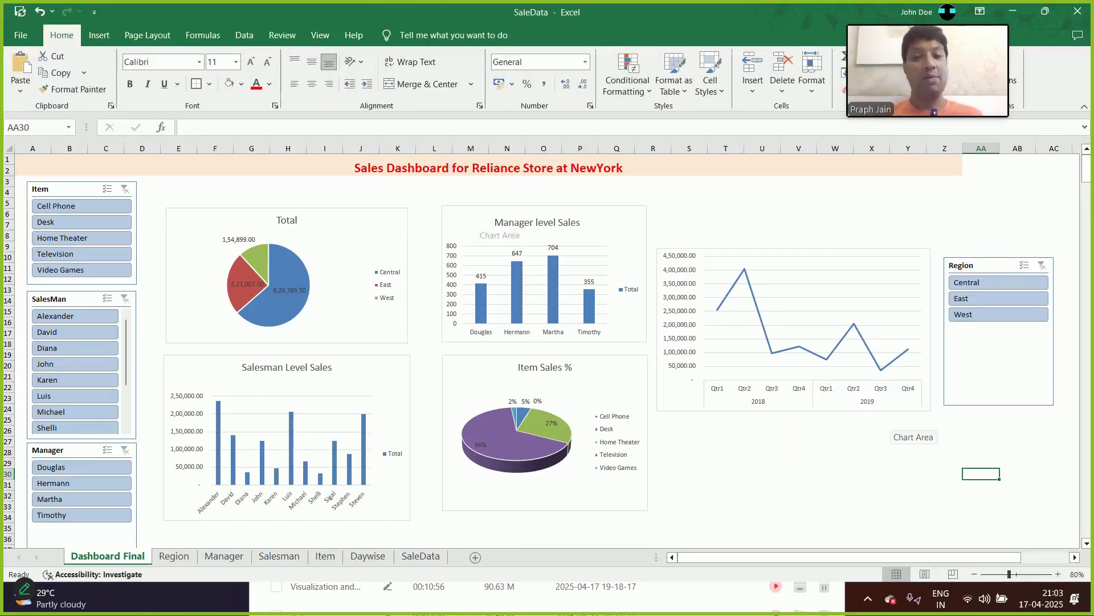
Filter the dashboard to Cell Phone in the Item slicer and to the Central and West regions in the Region slicer
key("ctrl+Home")
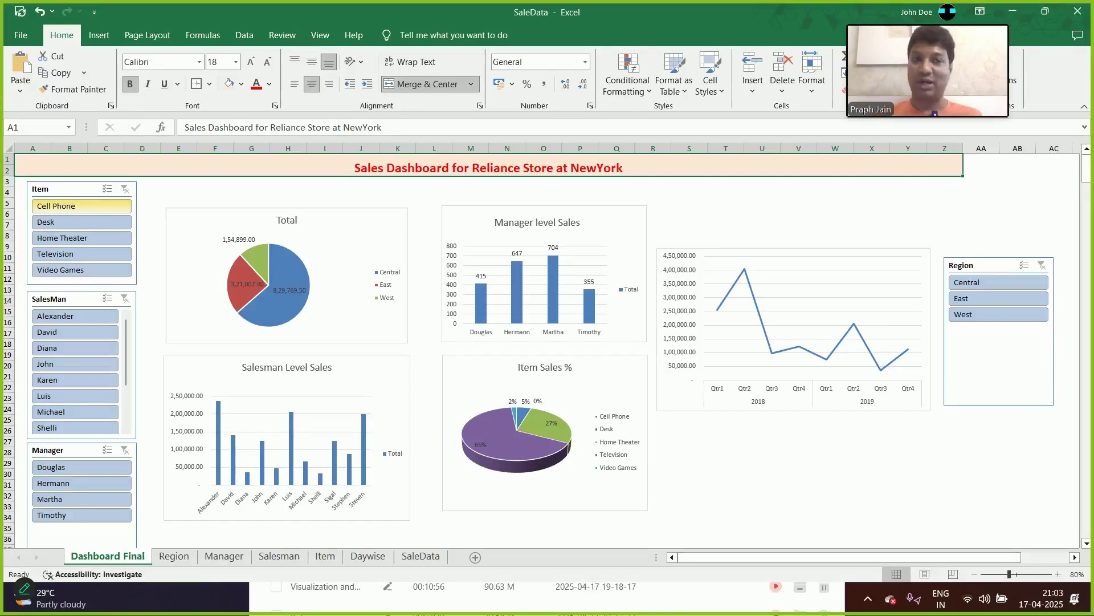
left_click(81, 206)
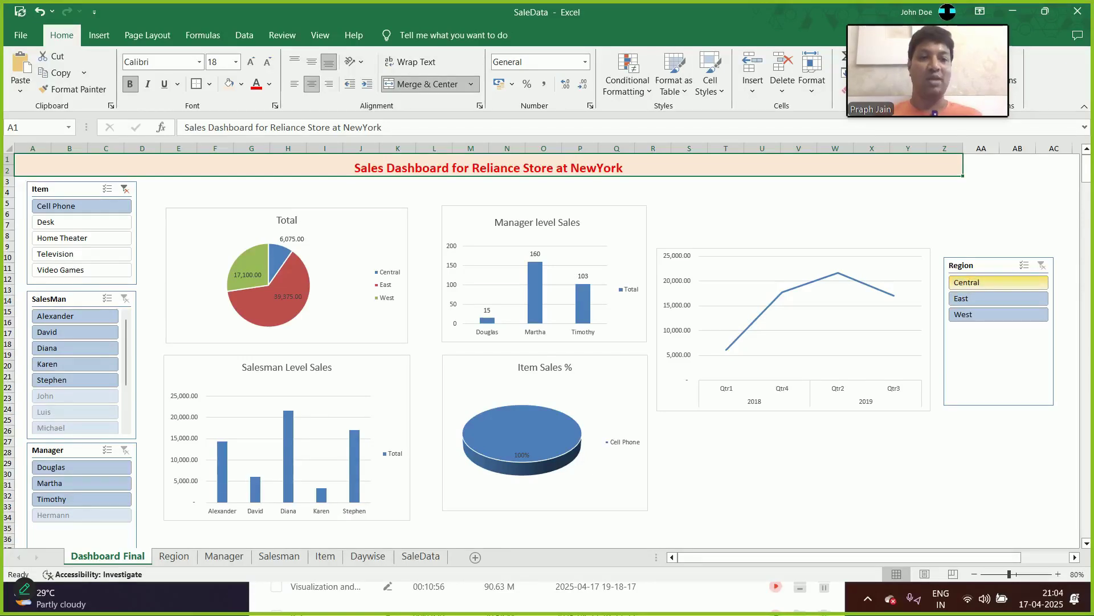
left_click(998, 282)
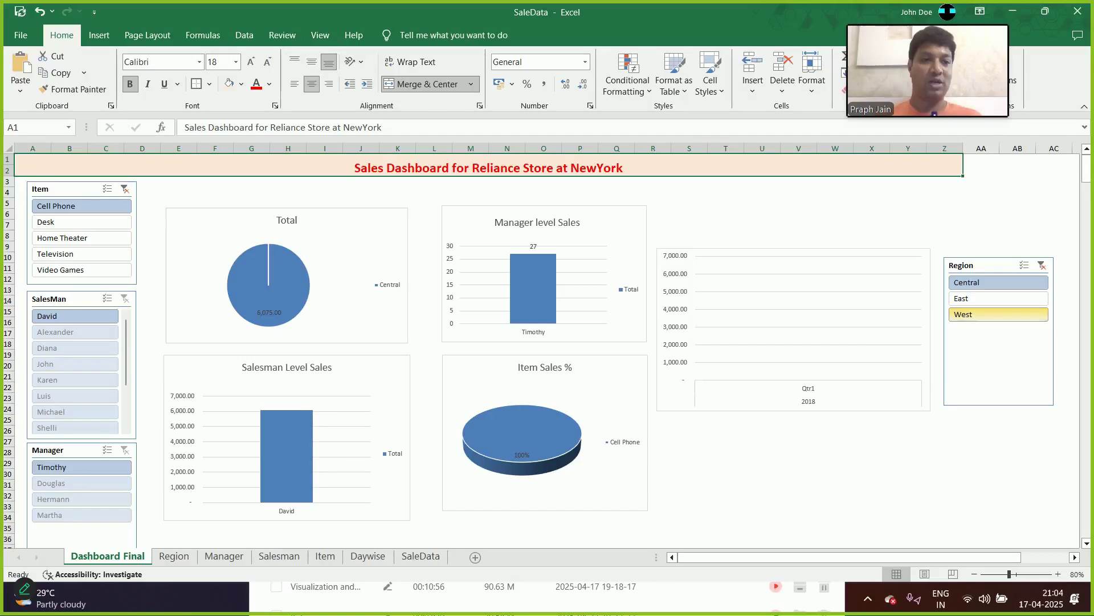
left_click(997, 314, "ctrl")
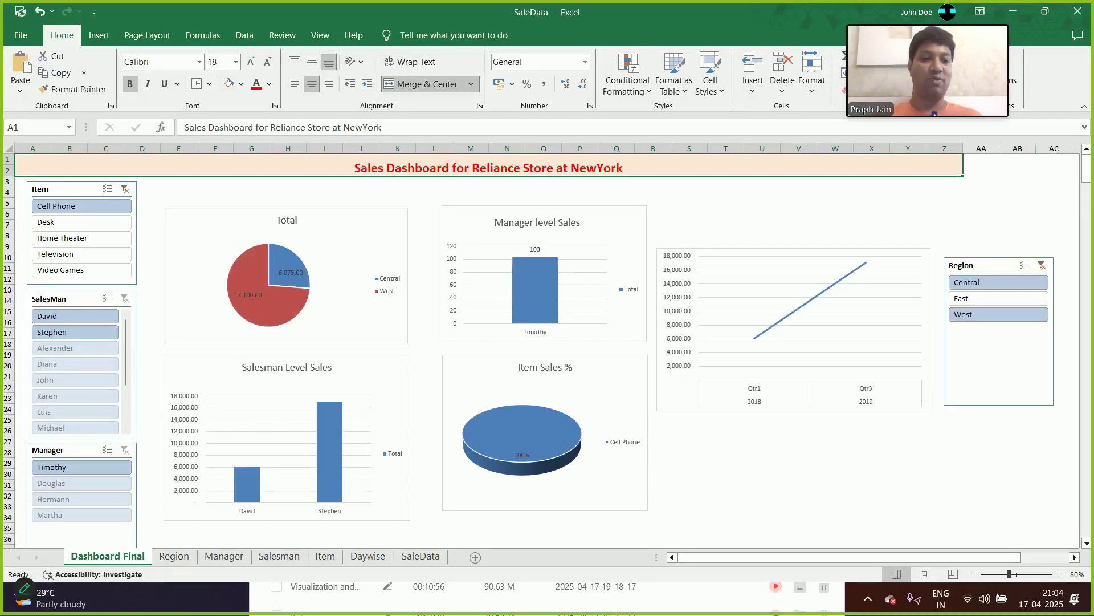
Switch the Region slicer to East alone, and add Central and West back to include all three regions
left_click(998, 298)
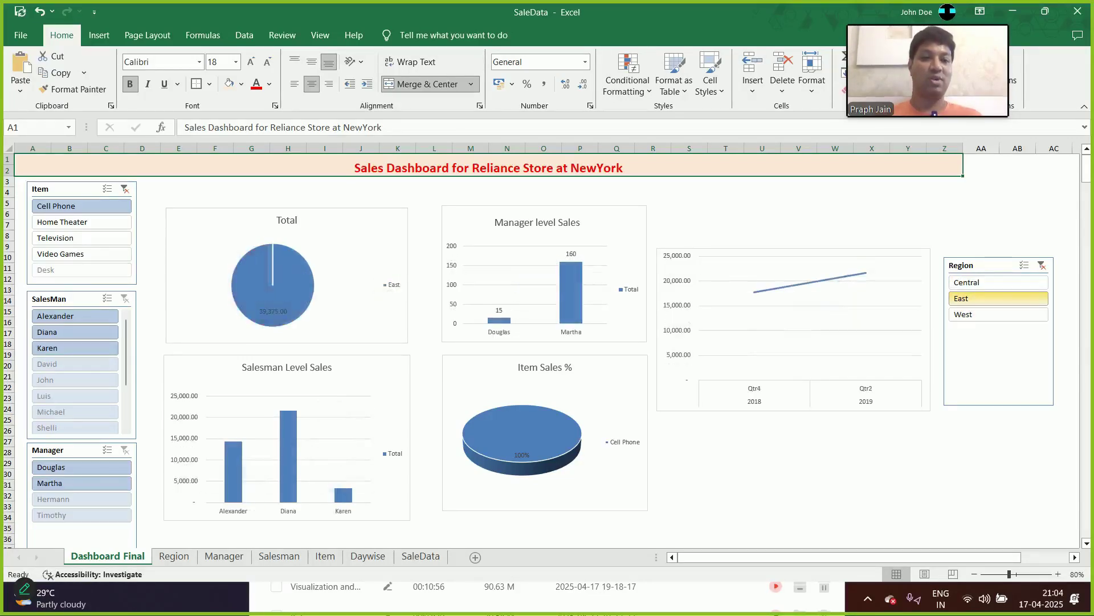
left_click(997, 283, "ctrl")
left_click(997, 314, "ctrl")
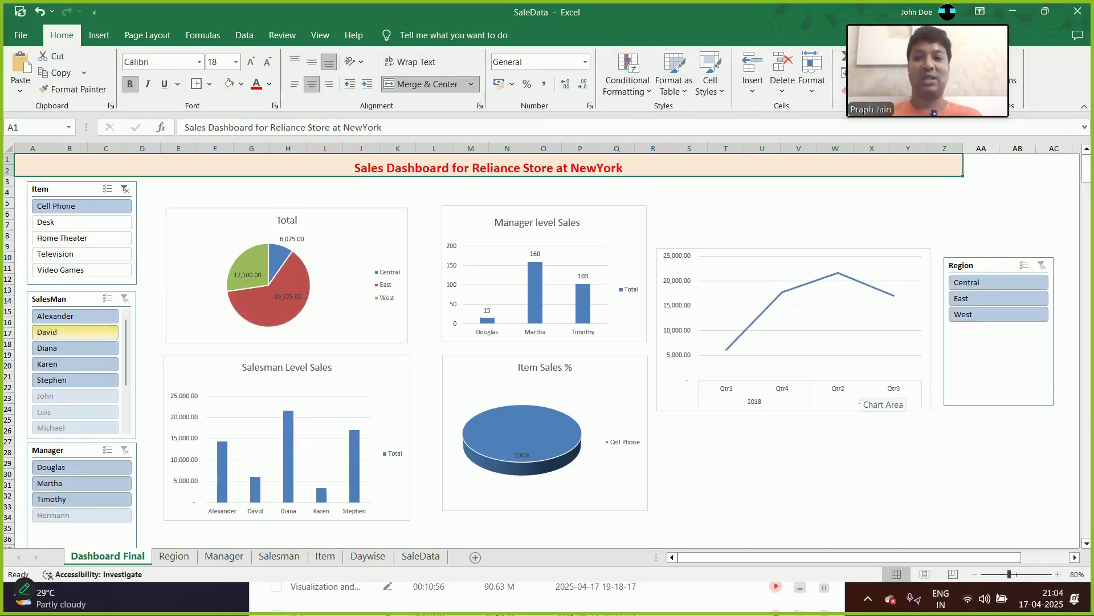
Filter the SalesMan slicer to the first listed salesman, and replace that selection with the second through fifth salesmen
left_click(75, 316)
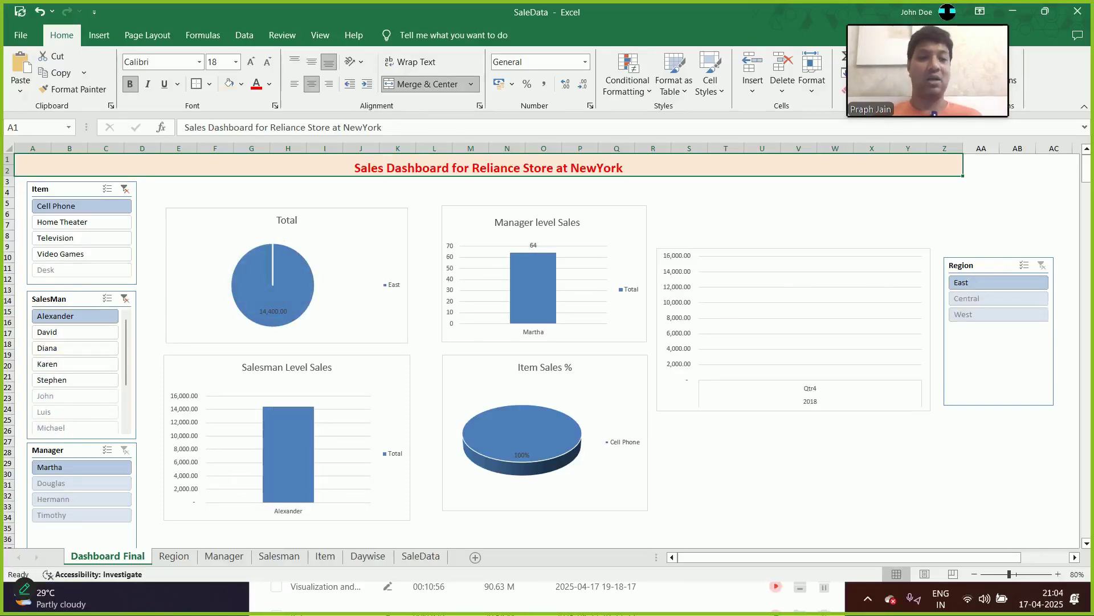
left_click_drag(75, 333, 74, 380)
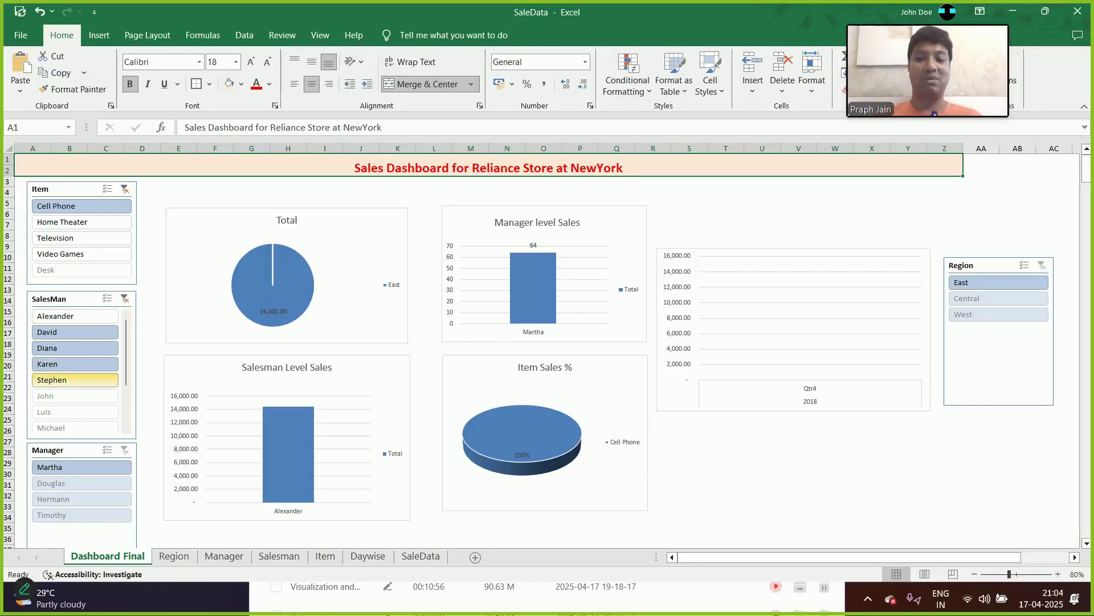